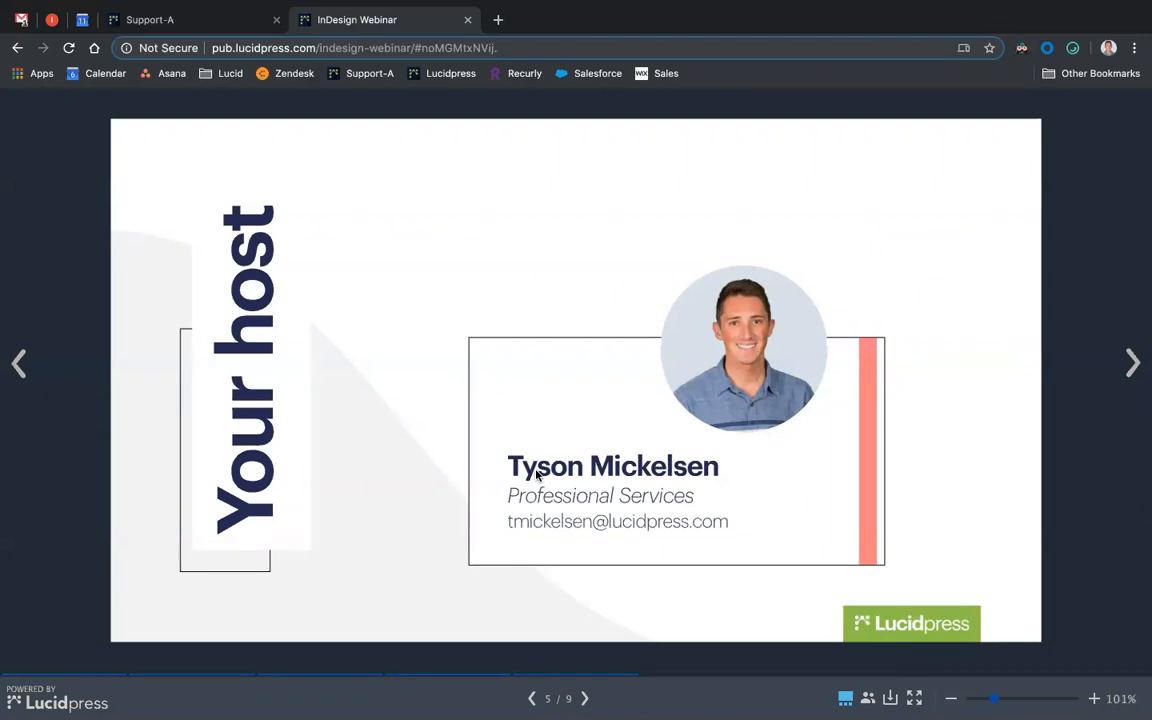
- Advance the webinar presentation from the host slide past the Questions slide
key("Right")
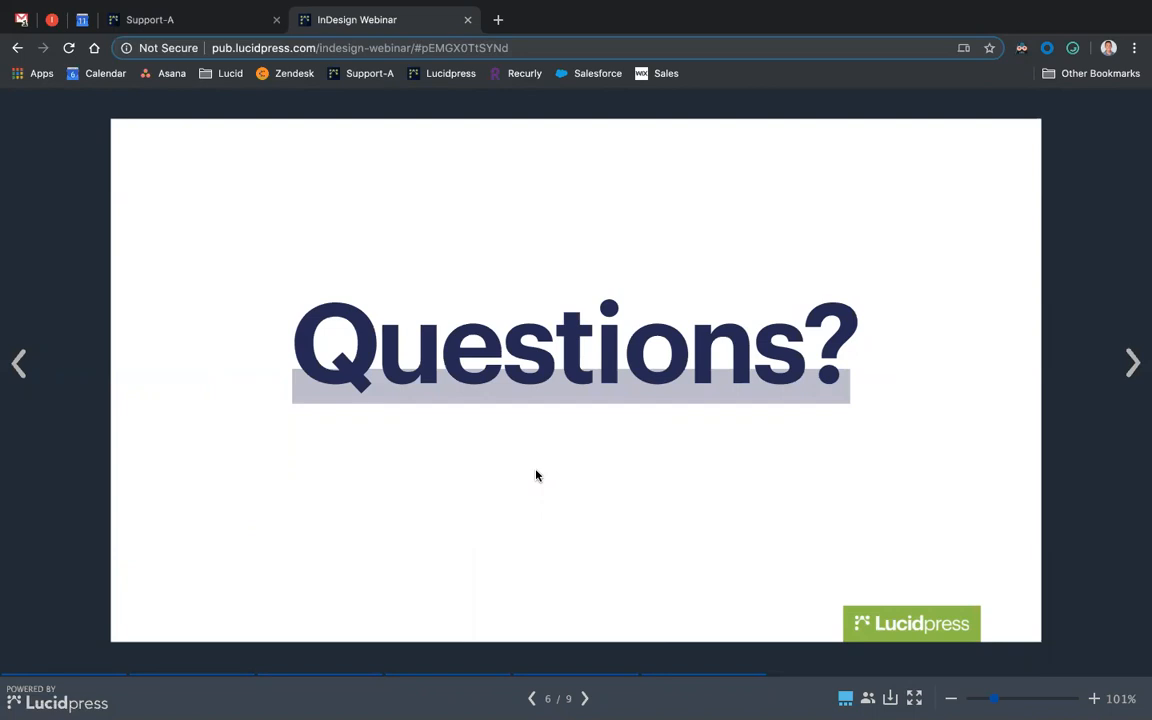
key("Right")
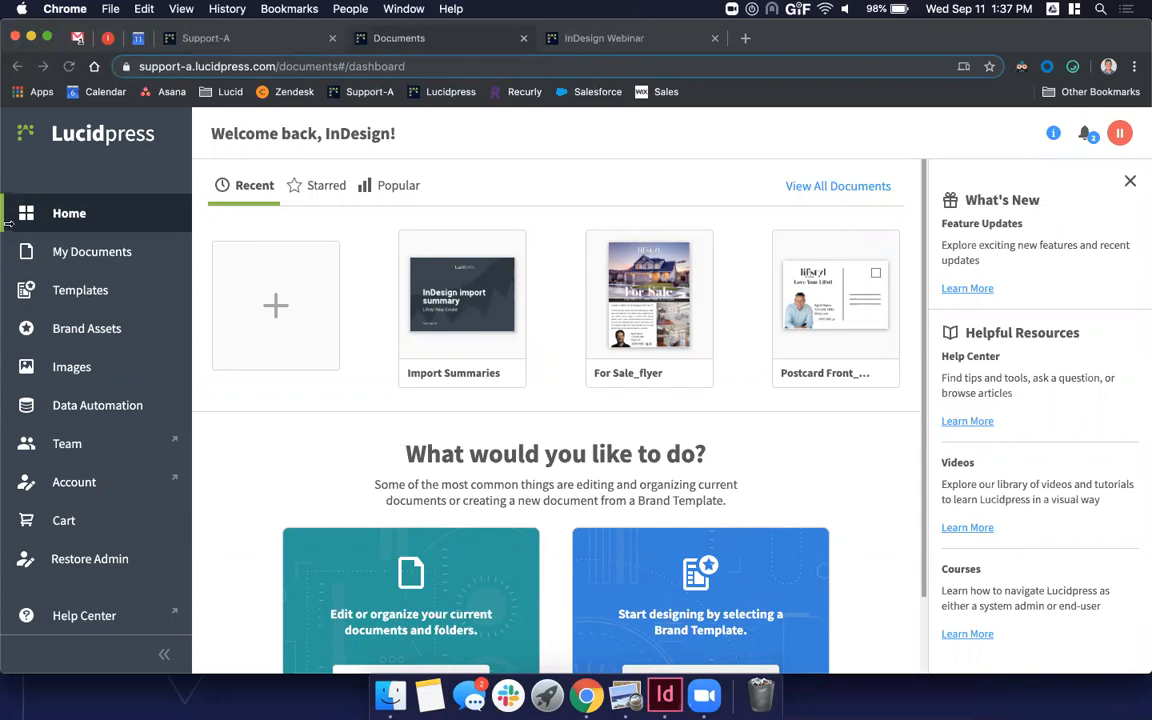
- Uncover the desktop and review the INDD, IDML, PDF and Links items in the College Brochure Template folder, closing it when done
left_click_drag(8, 206, 106, 229)
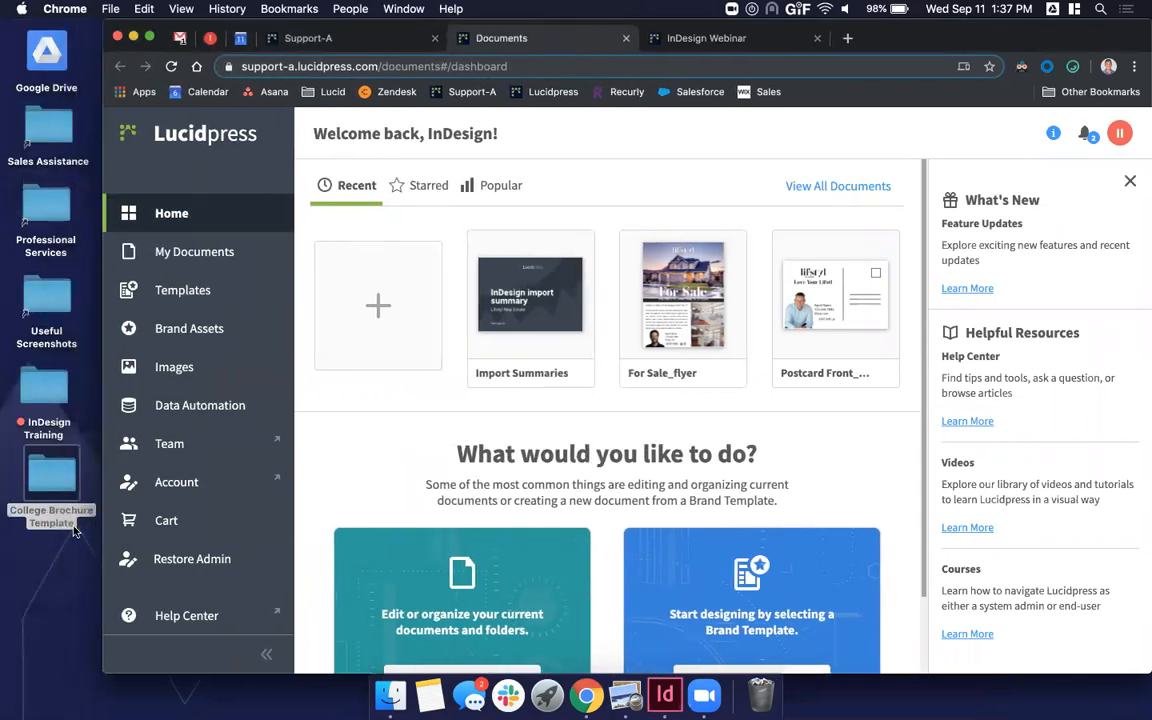
double_click(51, 477)
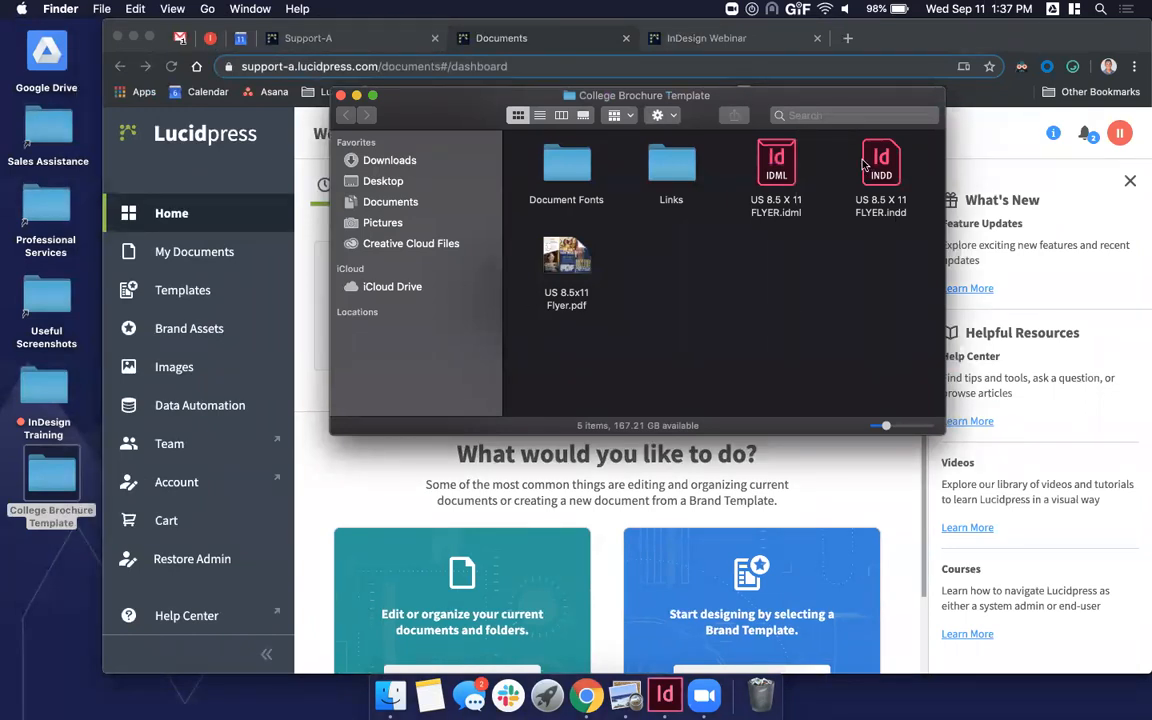
left_click(782, 168)
left_click(886, 176)
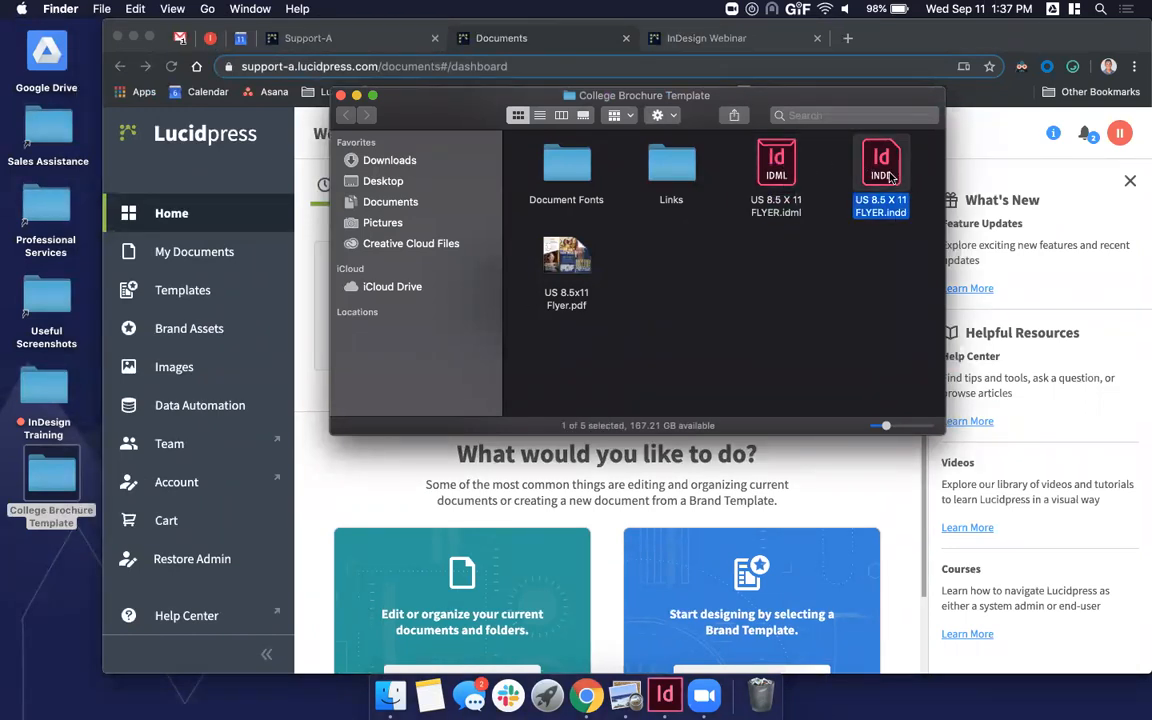
left_click(552, 279)
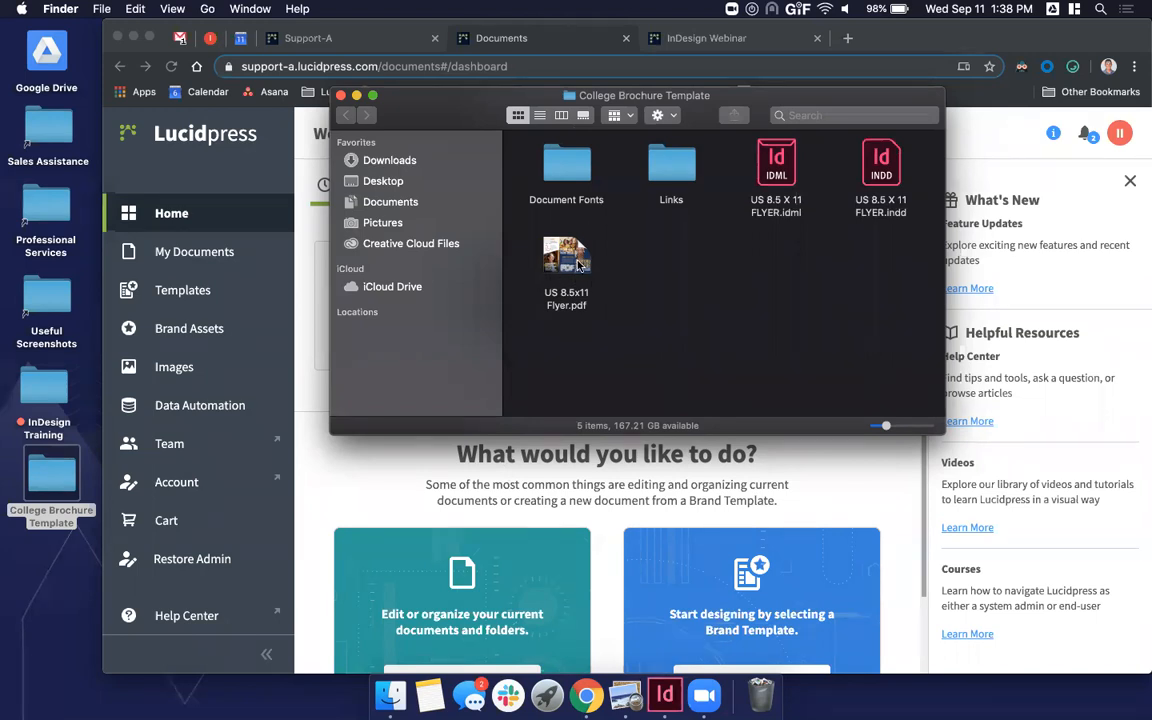
left_click(672, 160)
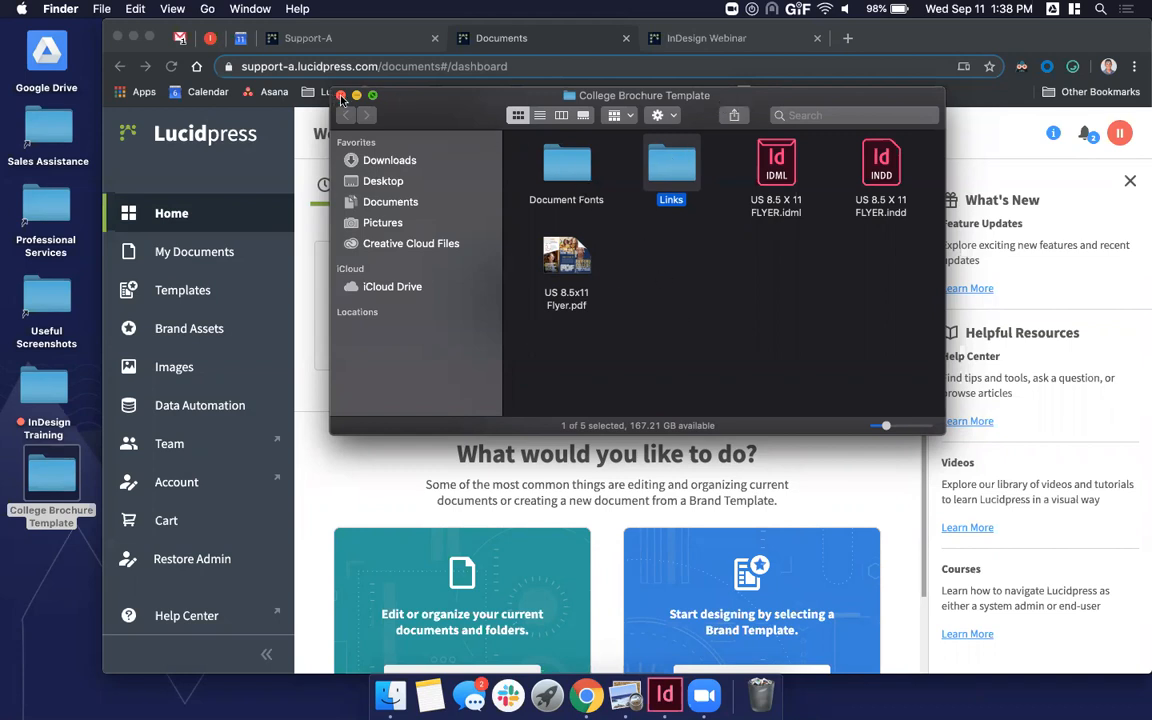
key("super+w")
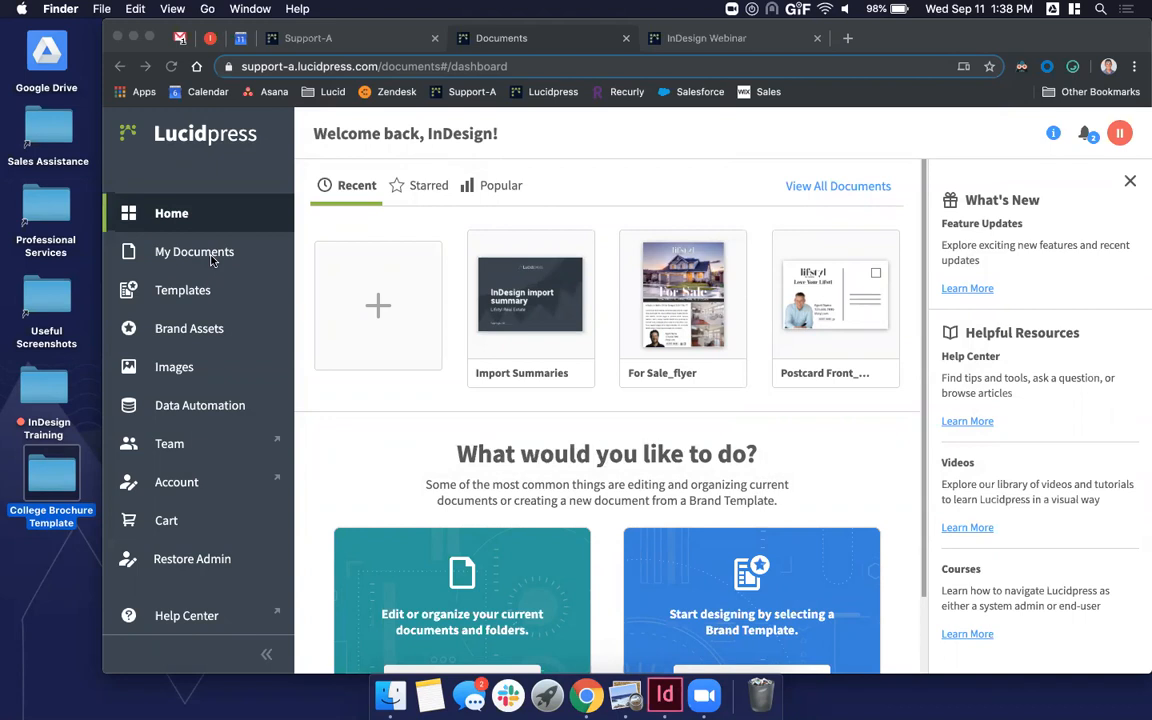
- Review the brand colors, images and fonts in the account's Brand Assets
left_click(175, 330)
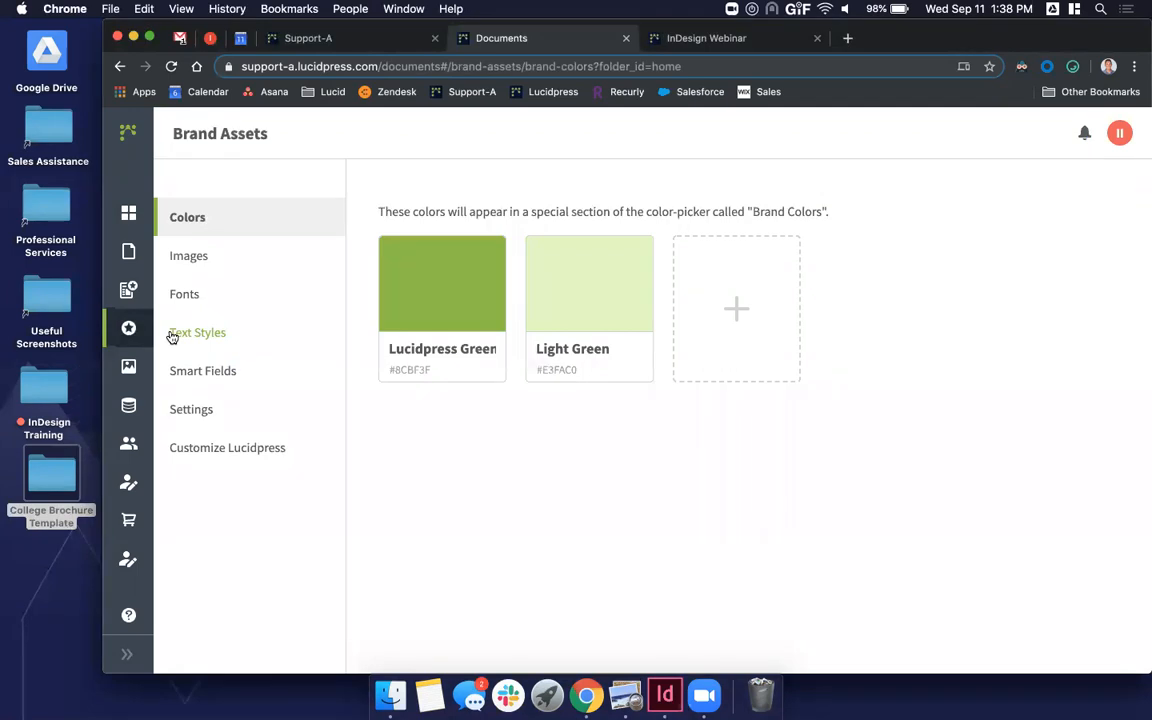
left_click(235, 262)
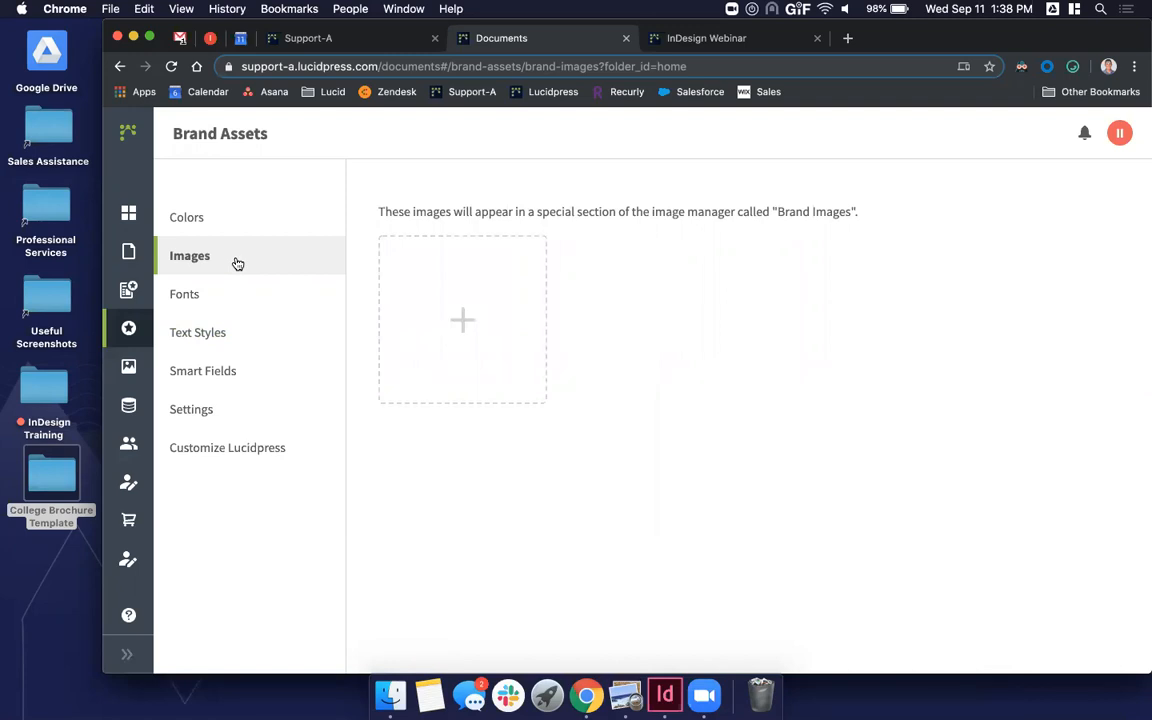
left_click(225, 304)
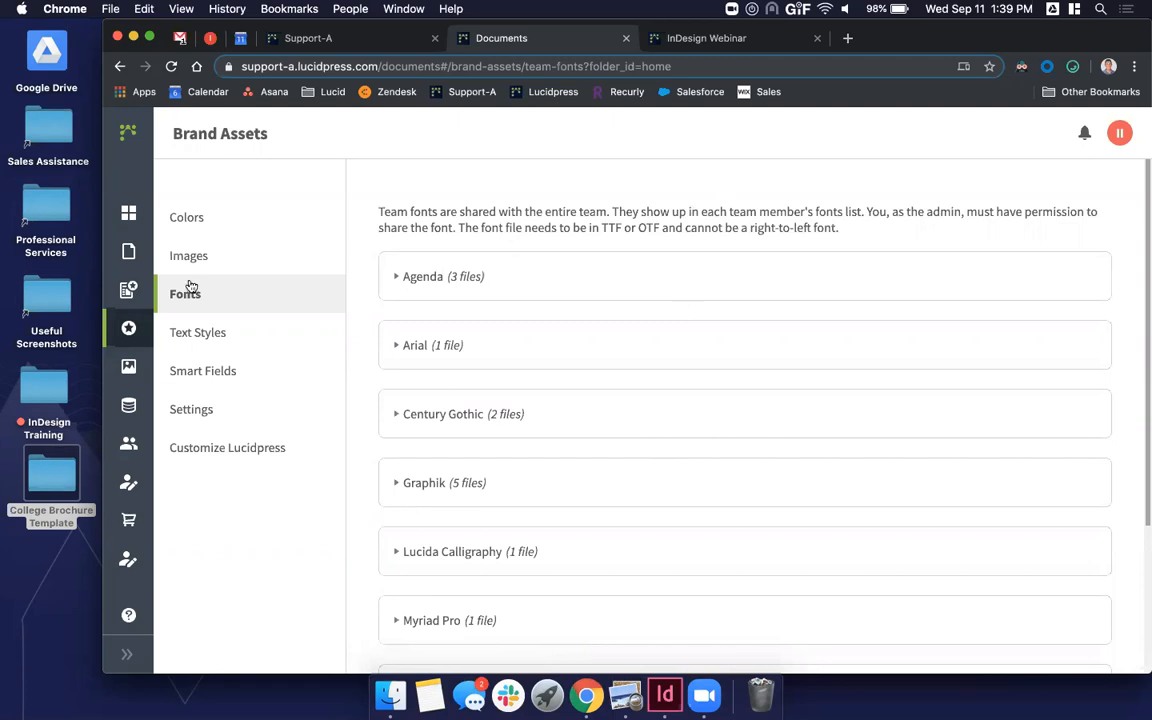
- Import US 8.5 X 11 FLYER.idml from the desktop's College Brochure Template folder with InDesign Import, and open the imported document
left_click(131, 252)
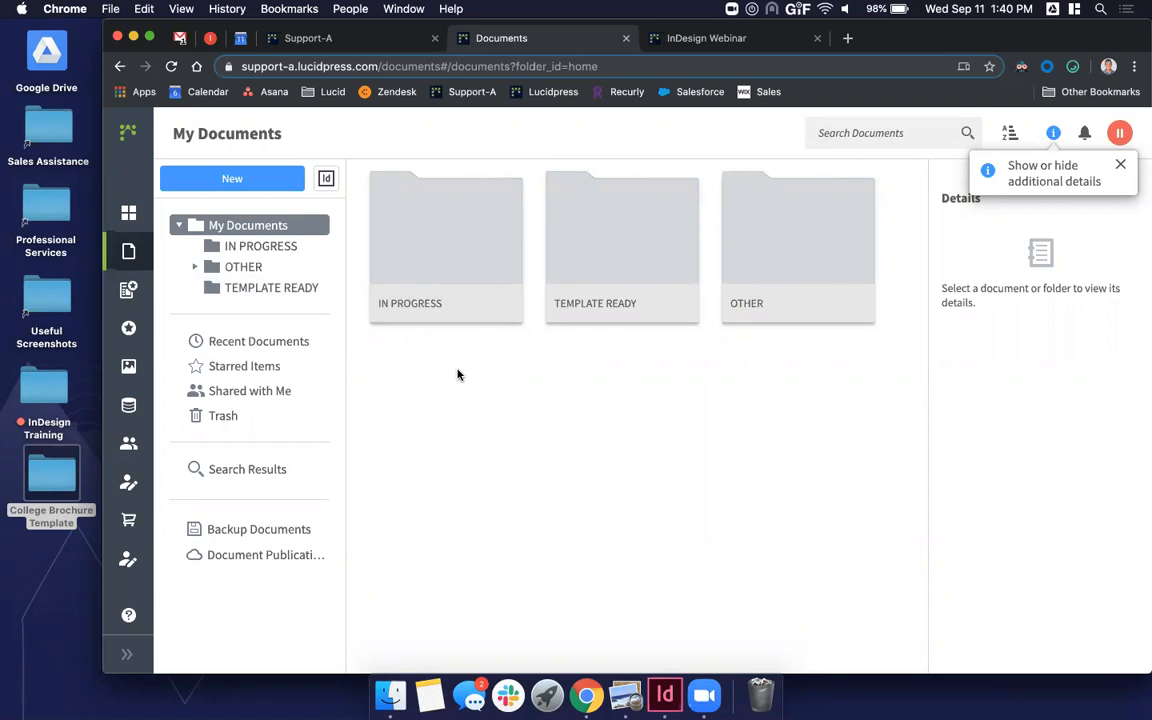
left_click(326, 180)
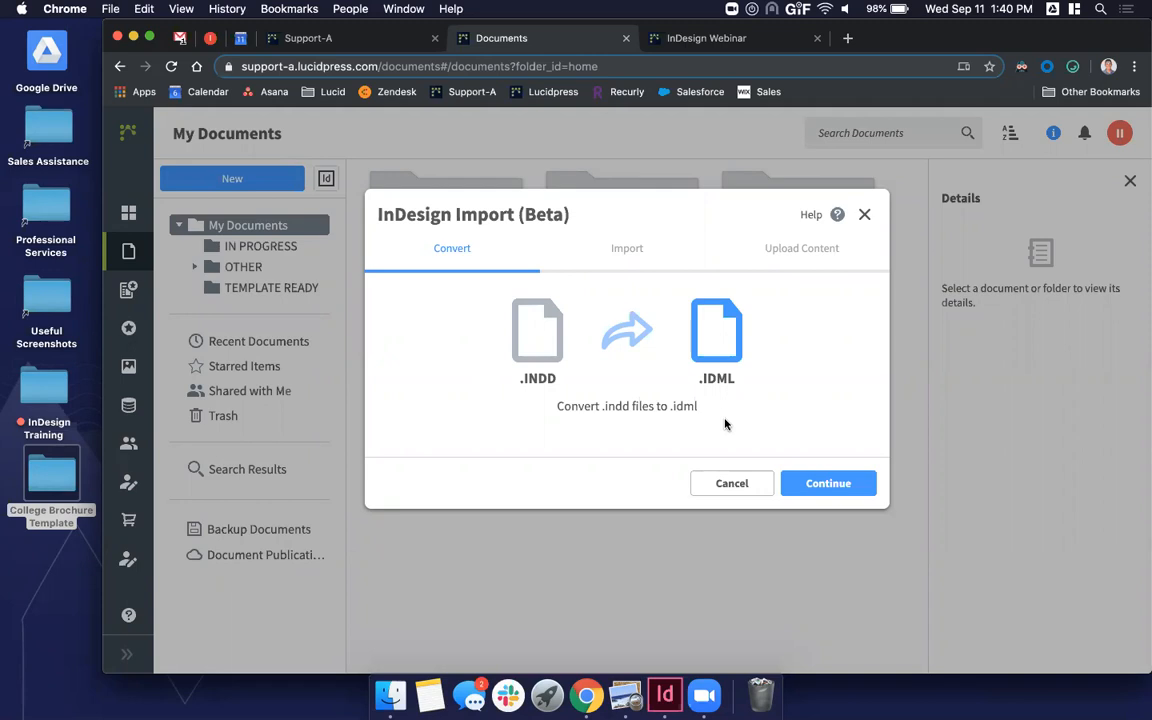
left_click(859, 484)
left_click(859, 485)
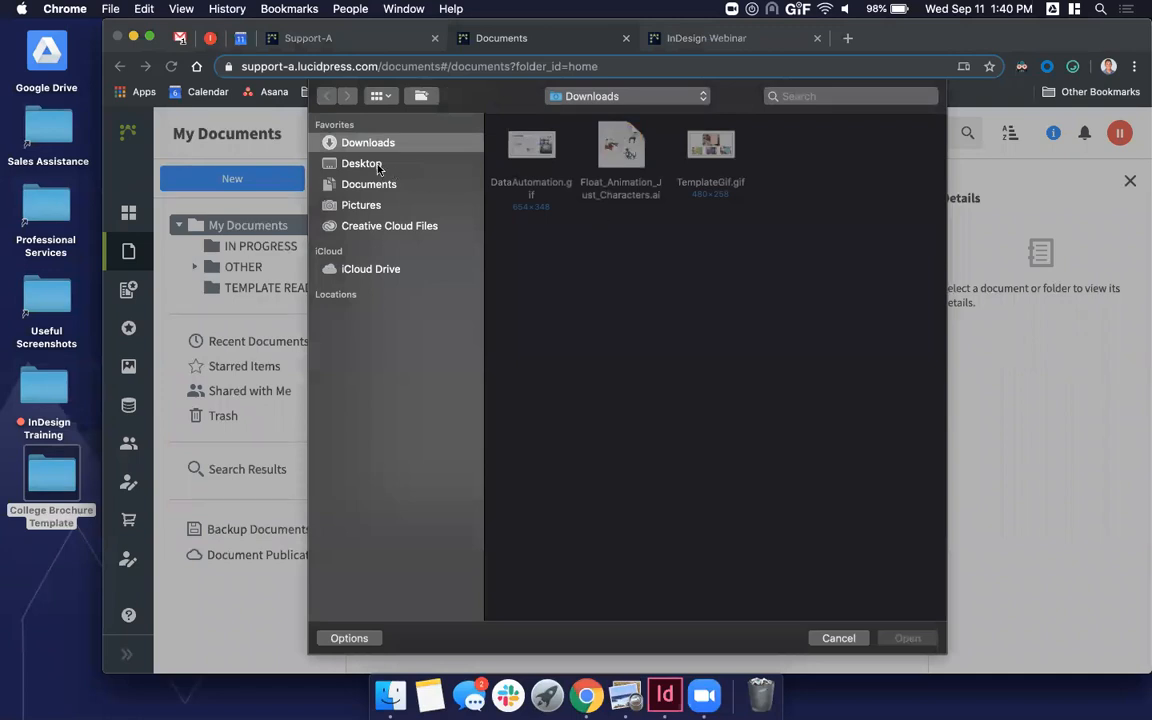
left_click(372, 164)
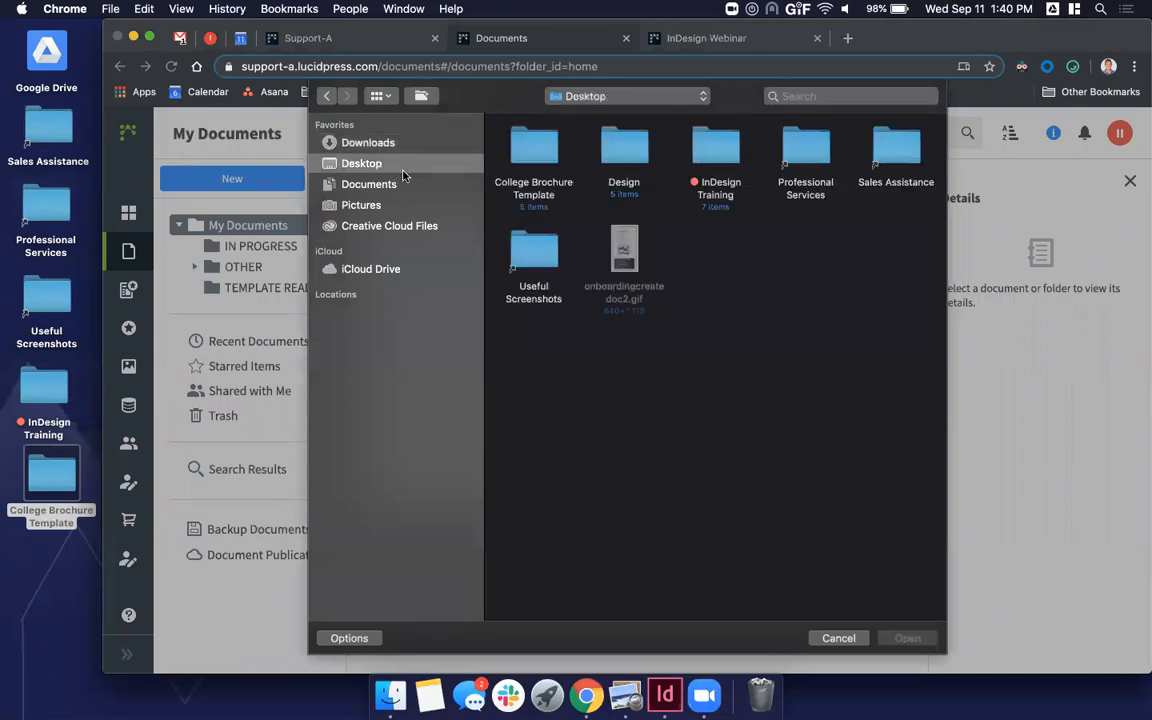
double_click(532, 157)
left_click(712, 148)
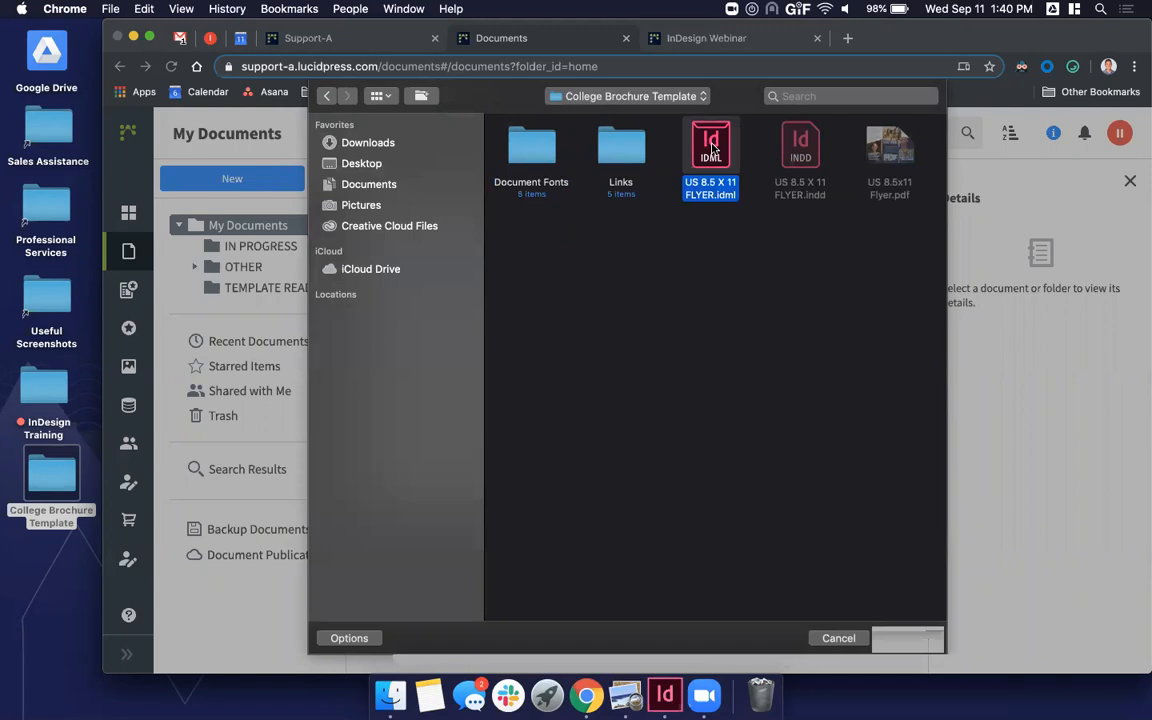
double_click(712, 148)
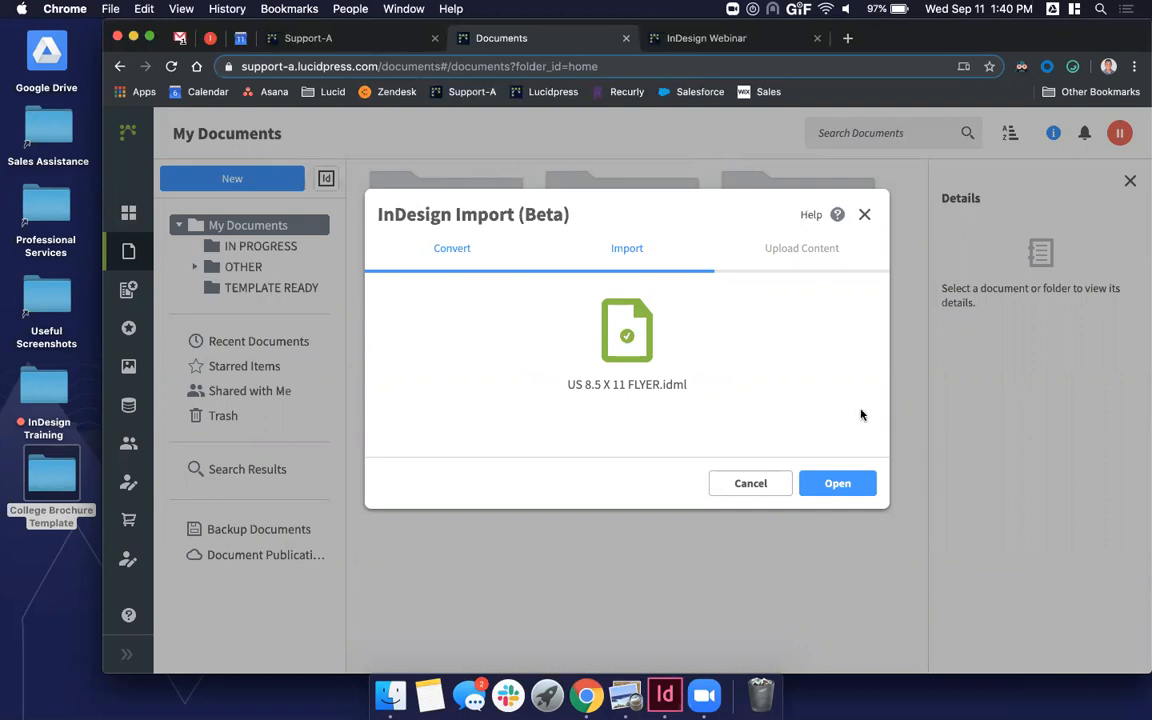
left_click(858, 479)
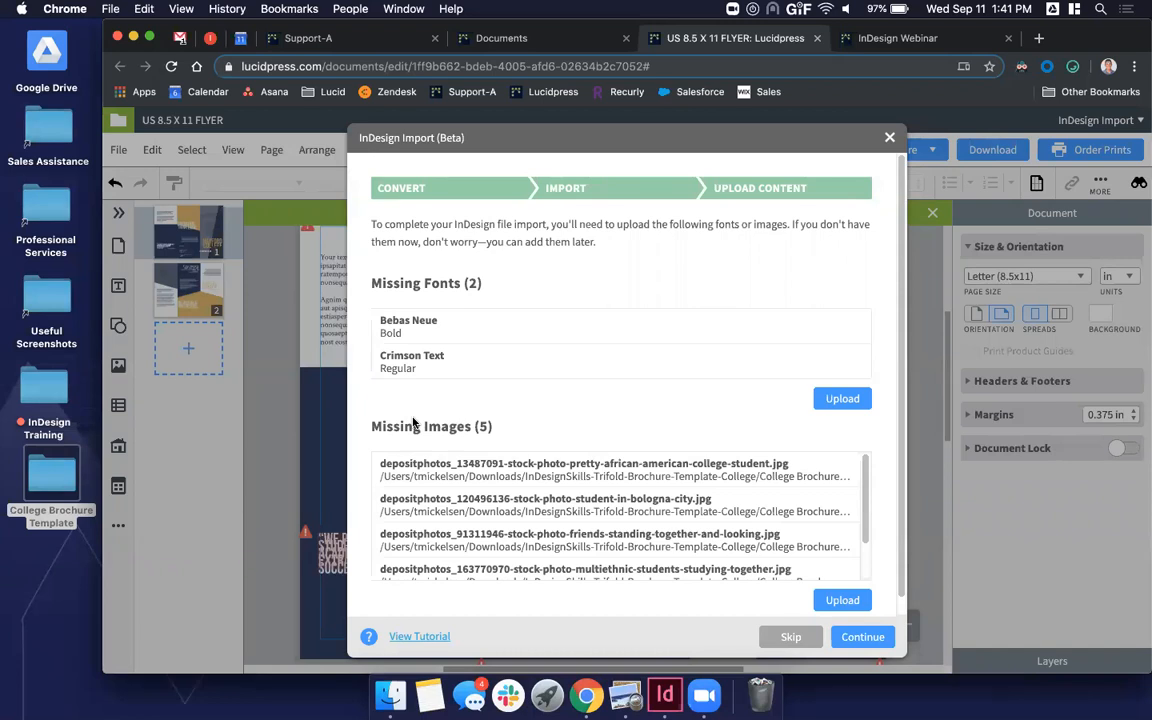
- Upload all font files from the Document Fonts folder to supply the missing fonts
left_click(848, 399)
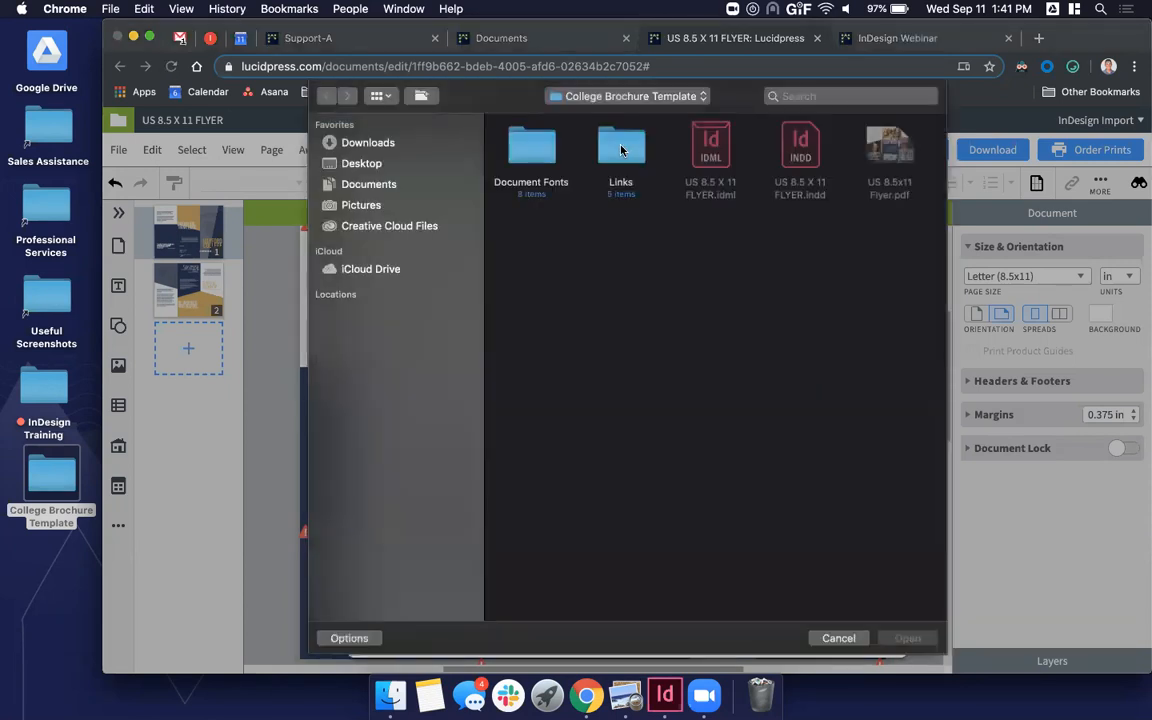
double_click(620, 149)
left_click(326, 95)
left_click(519, 150)
double_click(519, 150)
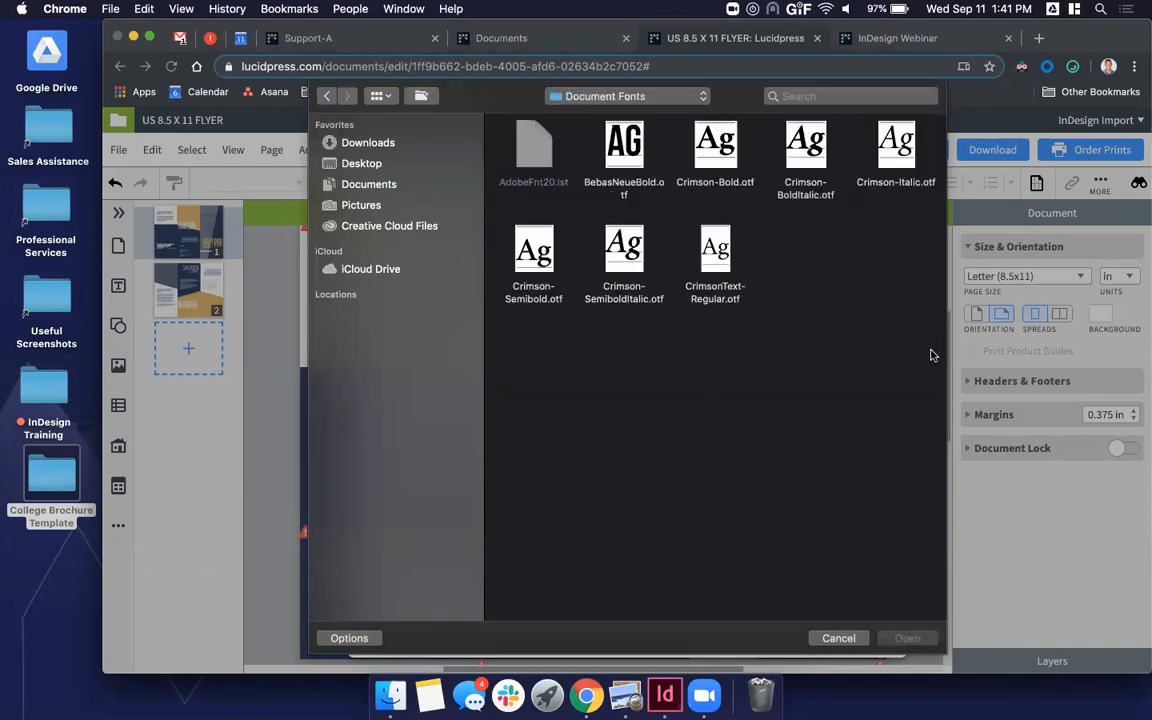
key("super+a")
left_click(905, 638)
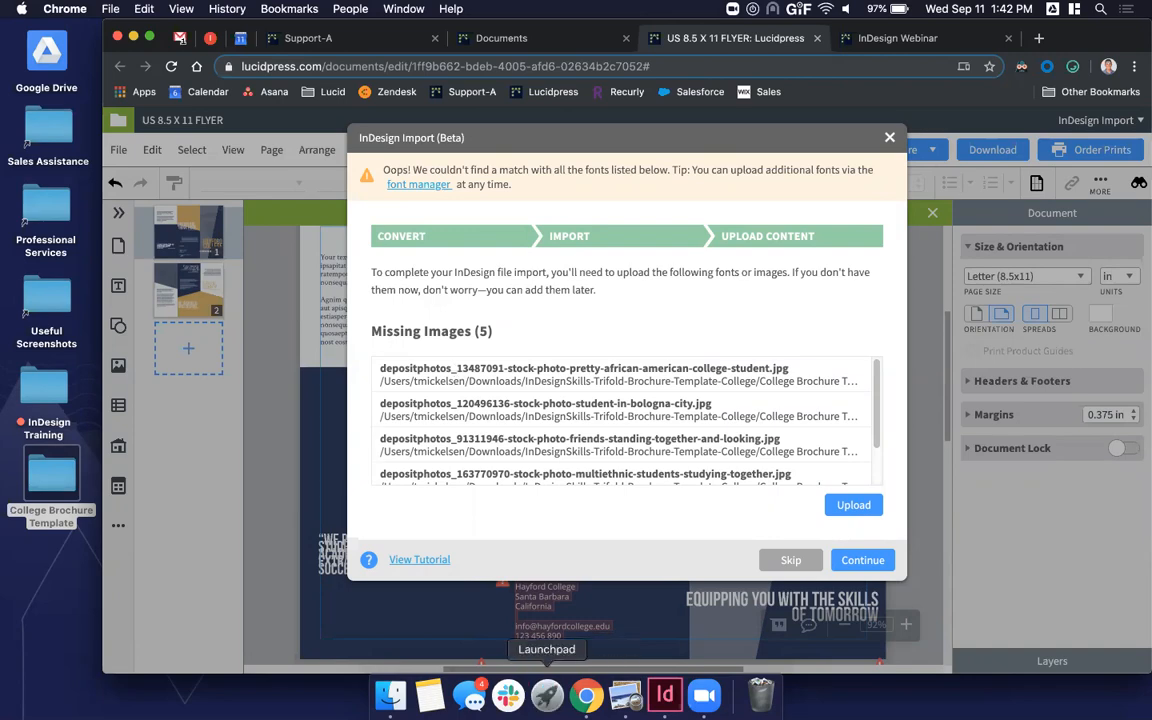
left_click(547, 694)
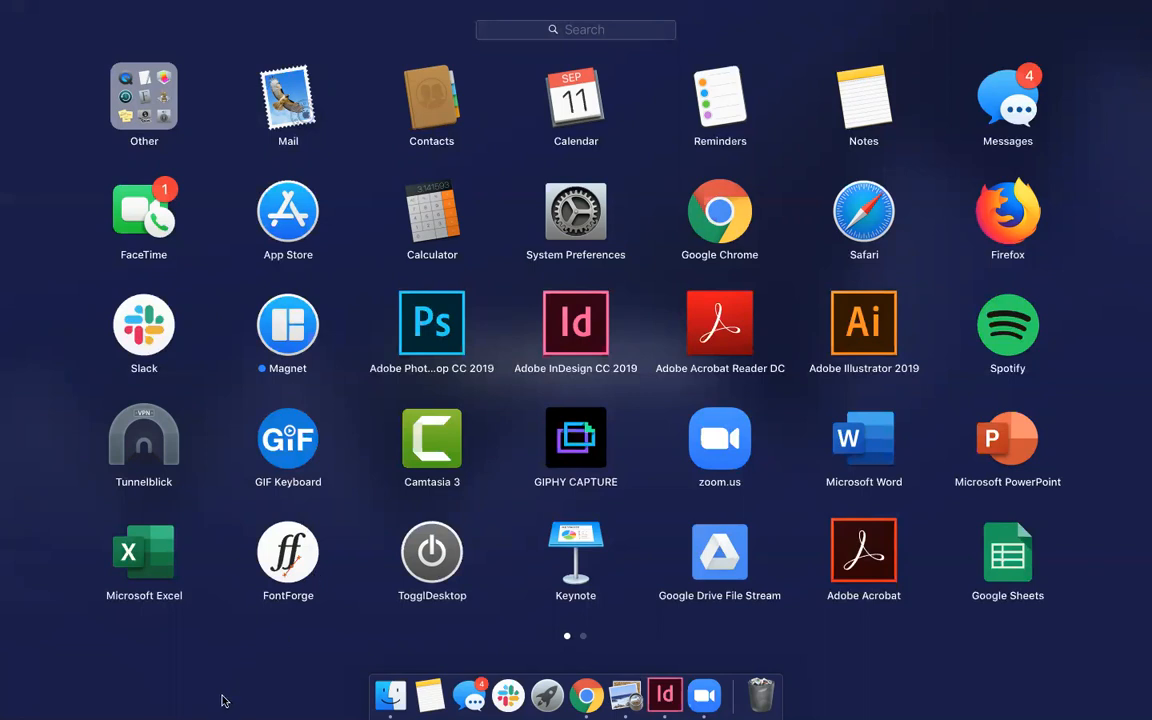
left_click(258, 665)
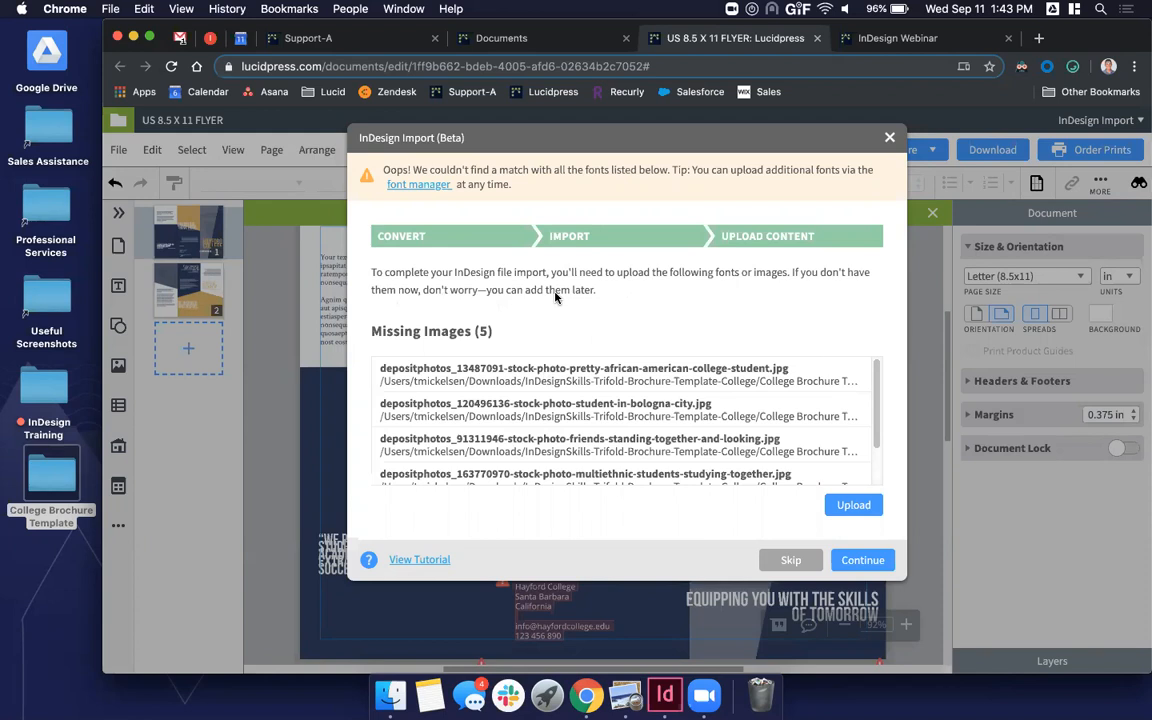
- Review the team fonts page in Brand Assets and return to My Documents
left_click(524, 37)
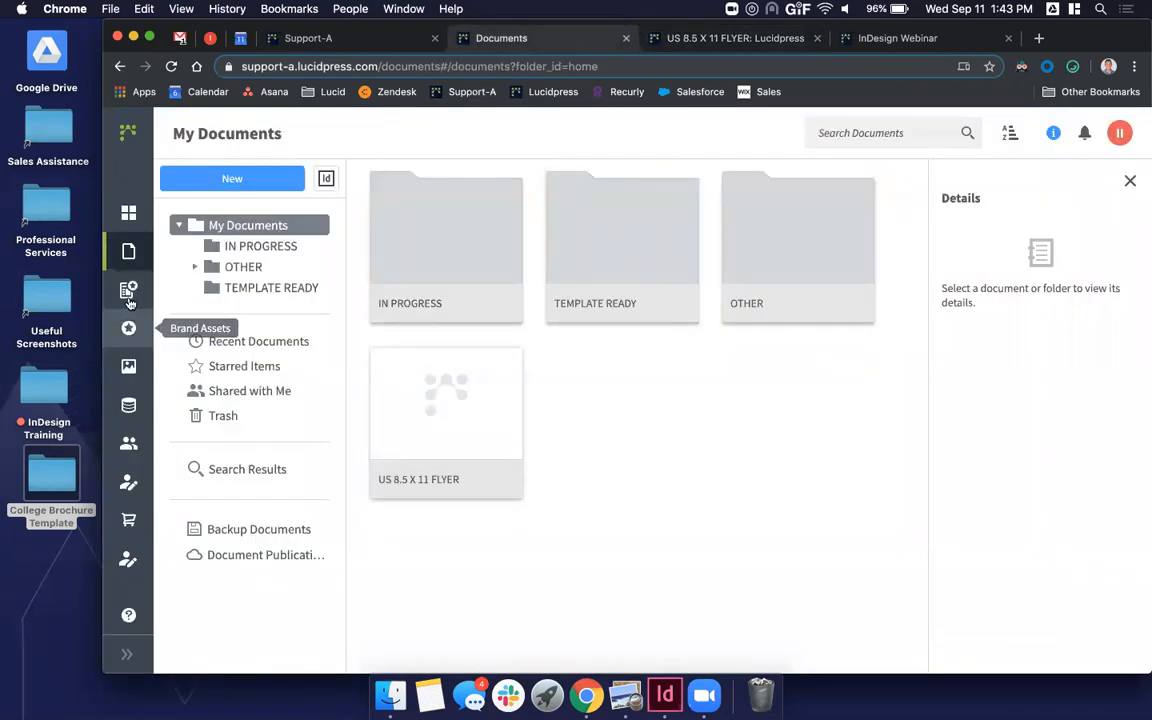
left_click(128, 325)
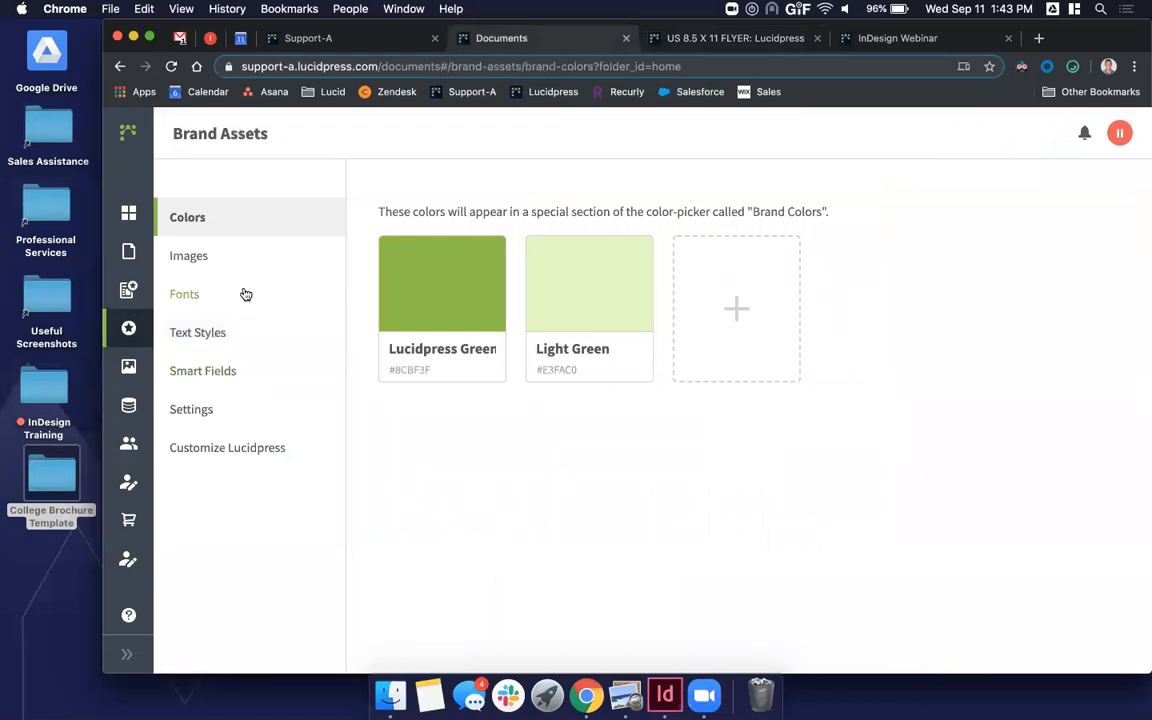
left_click(185, 294)
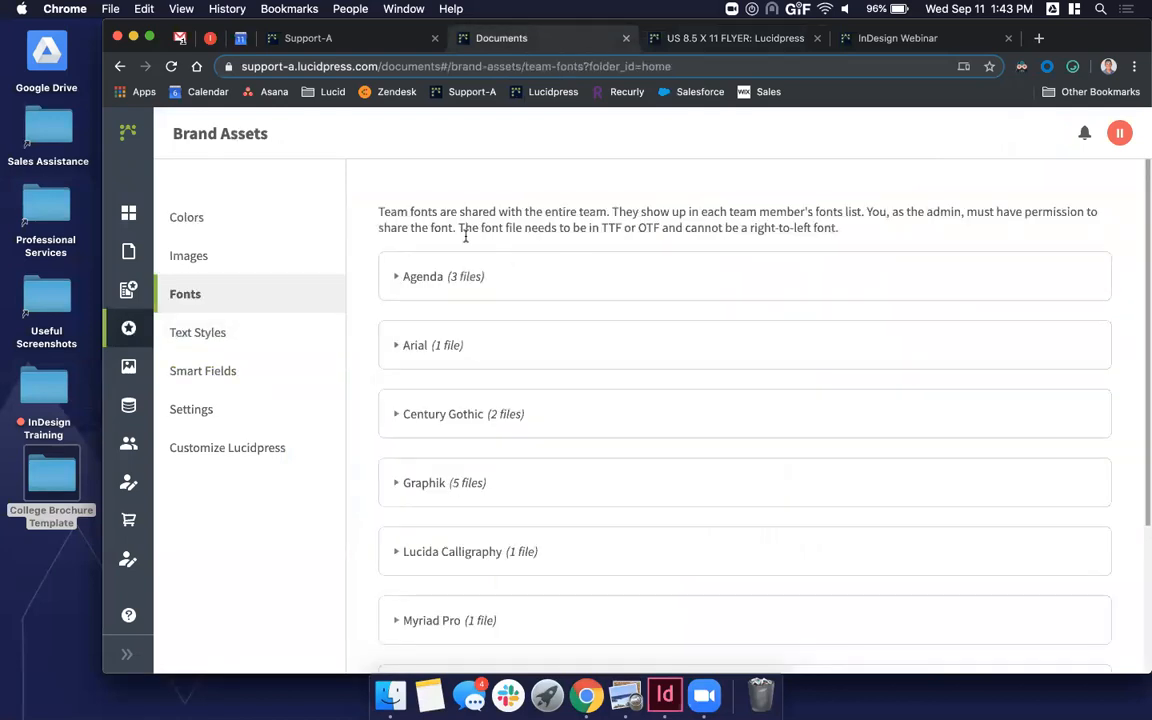
left_click_drag(378, 211, 441, 211)
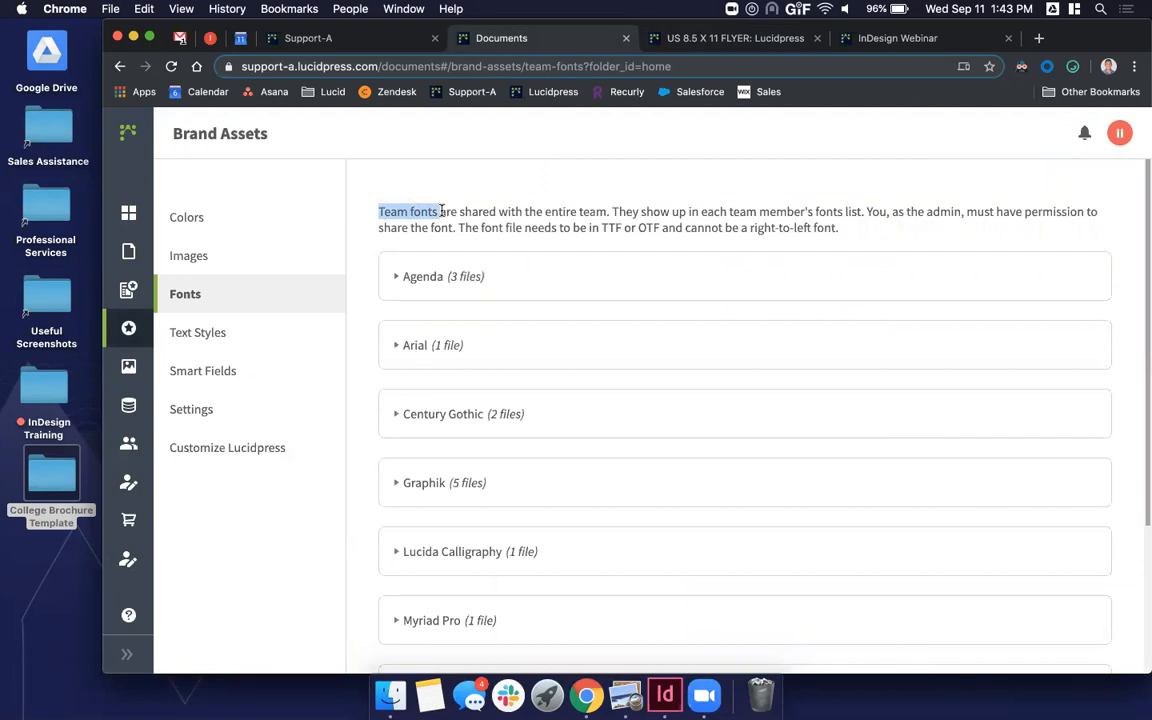
left_click(124, 250)
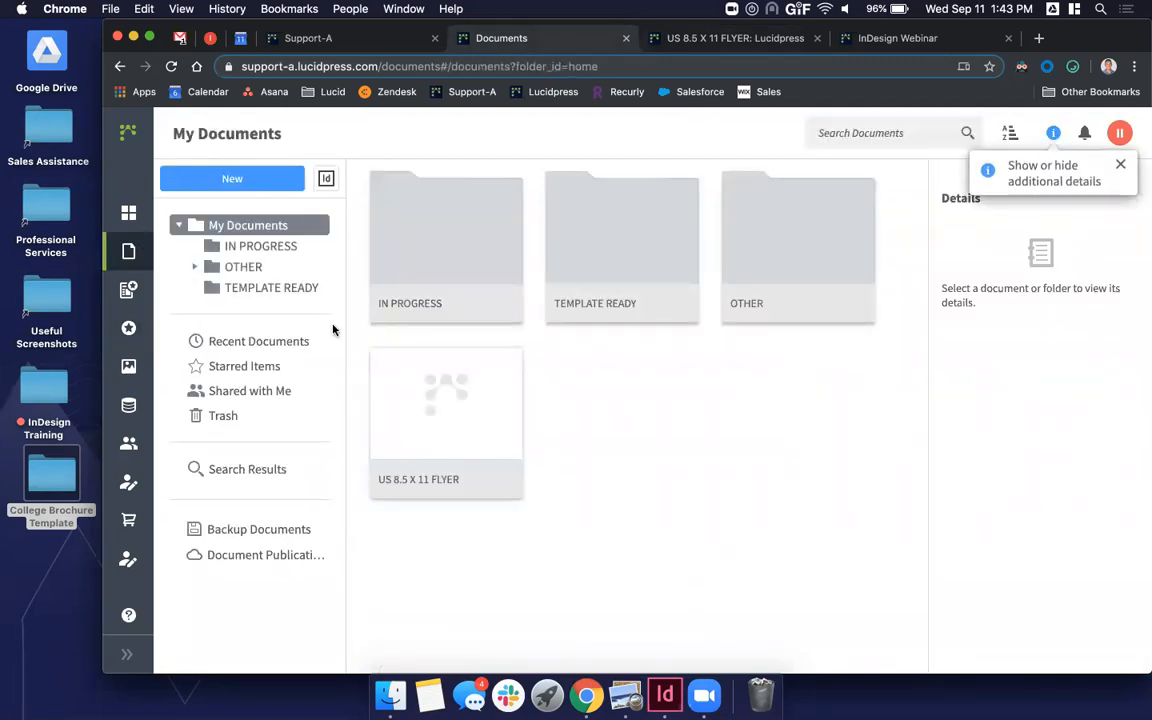
- Upload all images from the Links folder to the flyer's missing images and finish the InDesign import
left_click(694, 42)
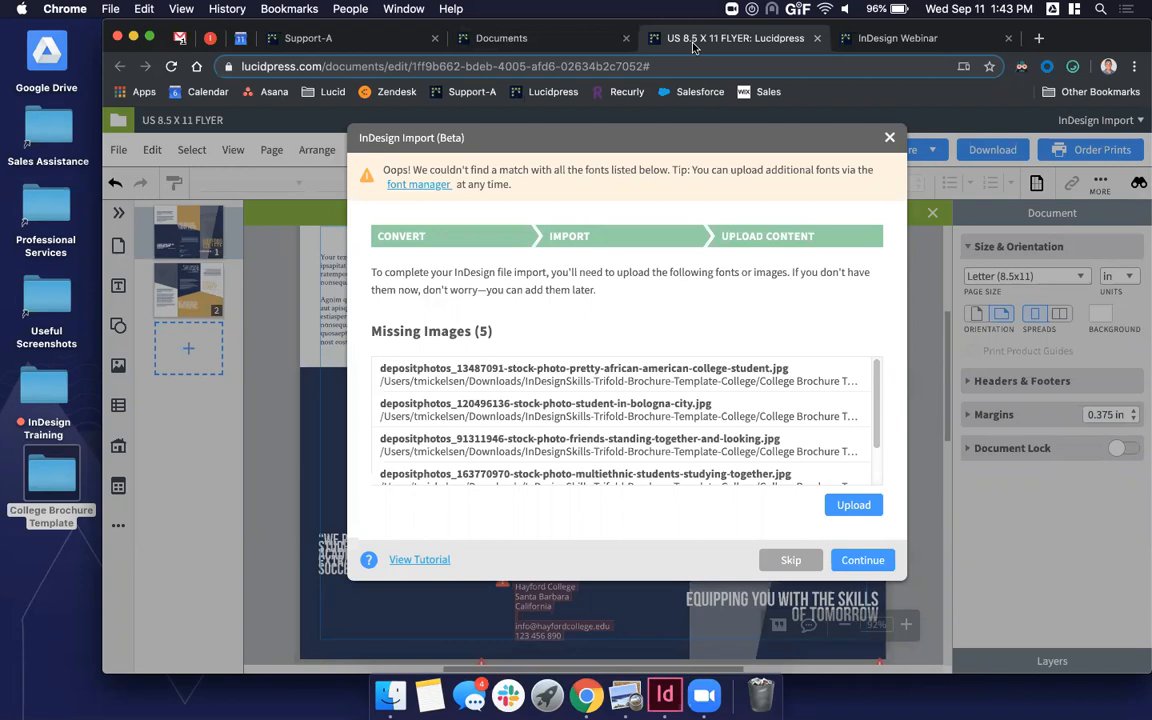
left_click(852, 507)
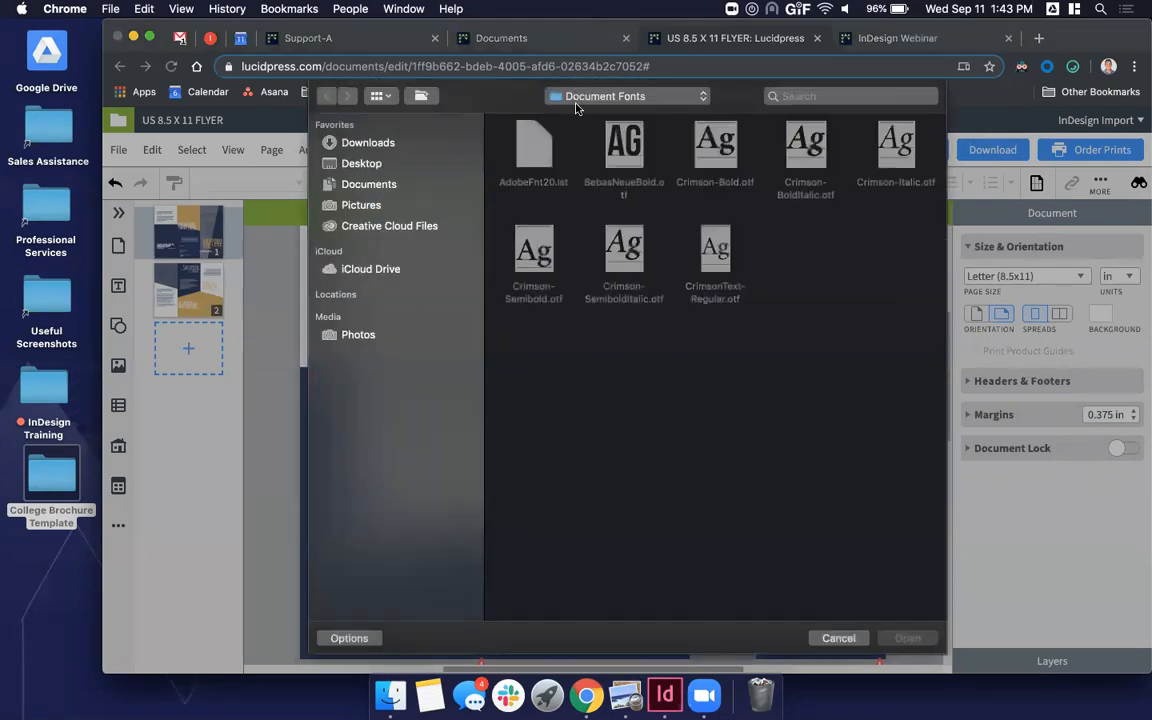
left_click(576, 98)
left_click(630, 113)
double_click(620, 145)
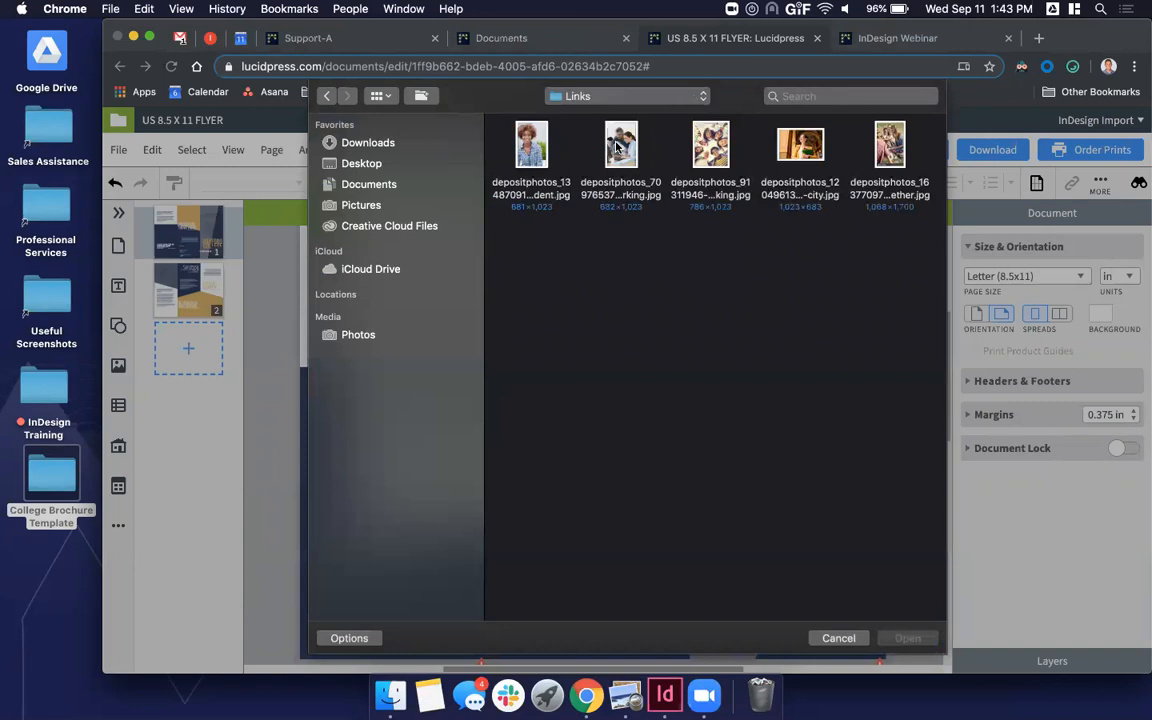
key("super+a")
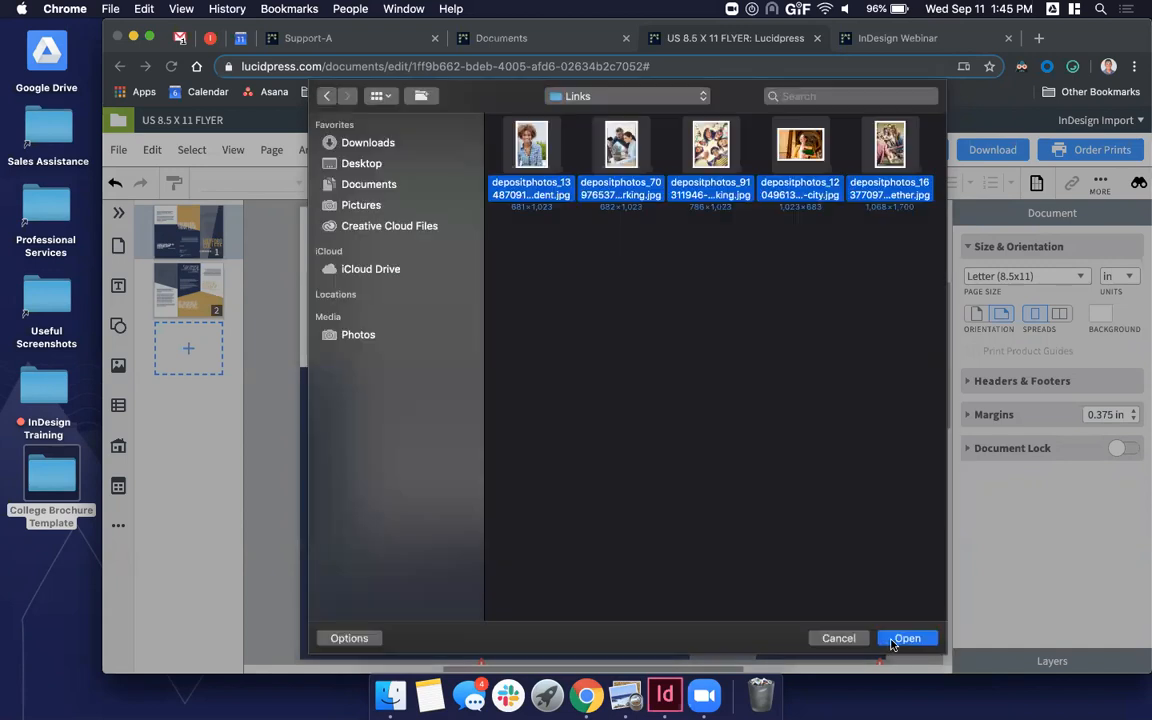
left_click(893, 643)
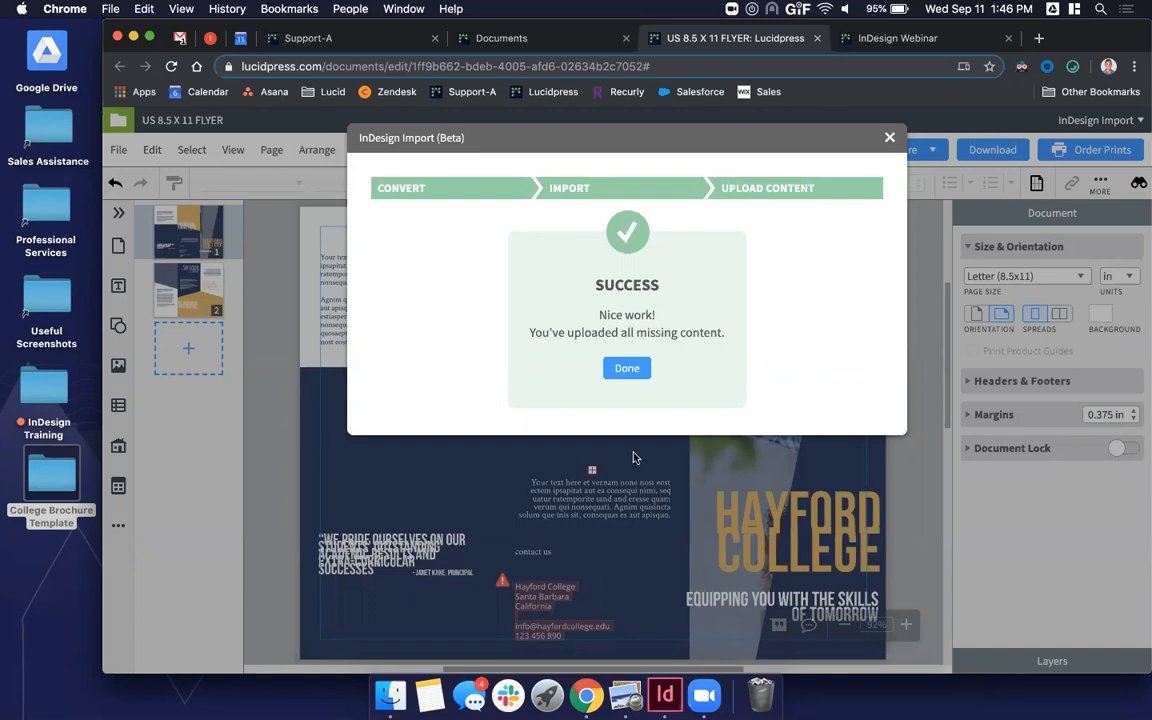
left_click(643, 368)
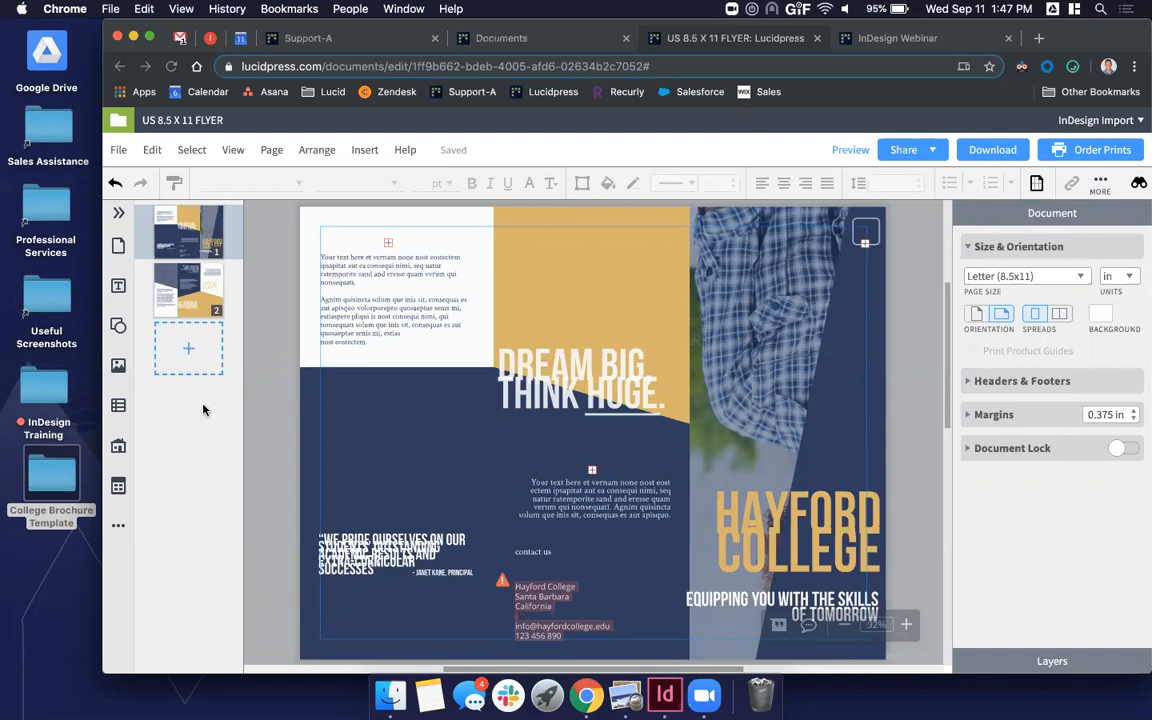
- Widen the browser window to the full width of the screen
double_click(101, 370)
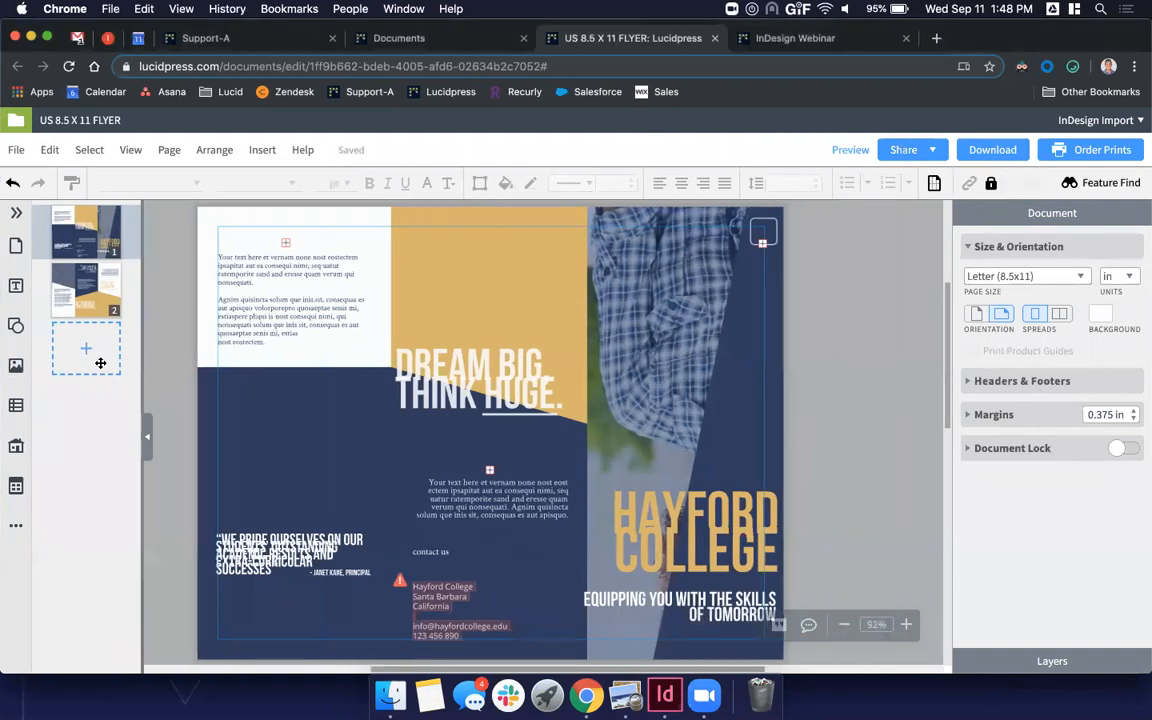
- Open the reference file US 8.5x11 Flyer.pdf from the College Brochure Template folder on the desktop
scroll(785, 391, "left", 2)
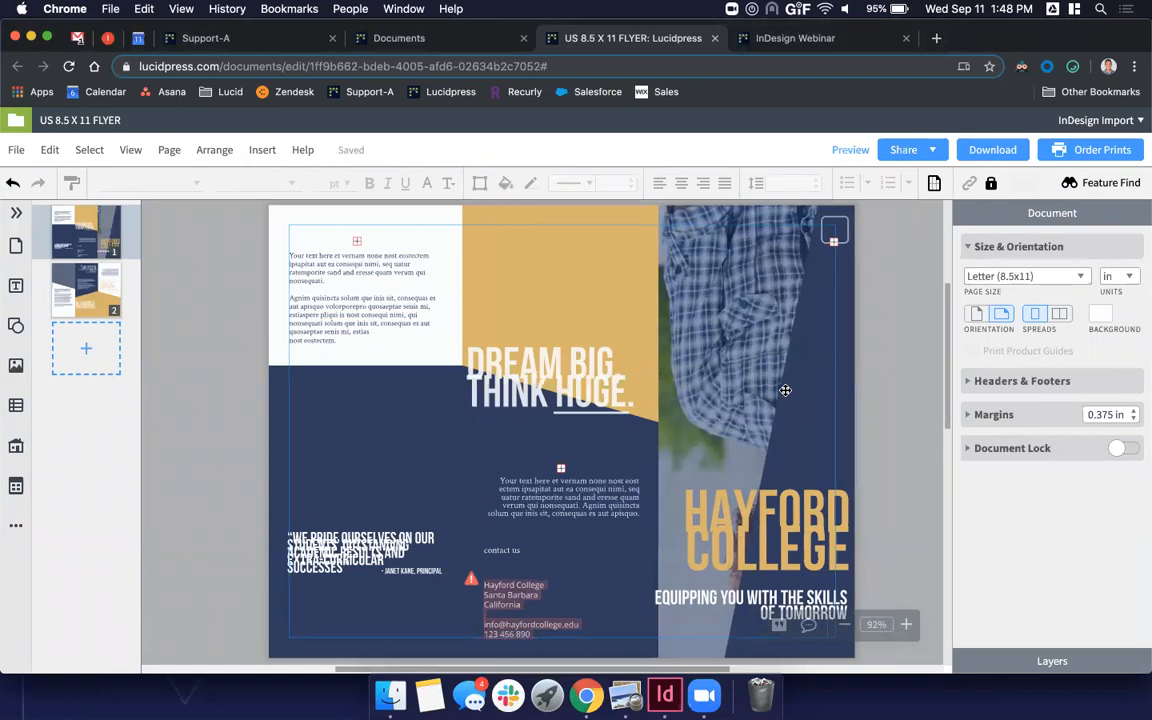
left_click_drag(8, 356, 117, 354)
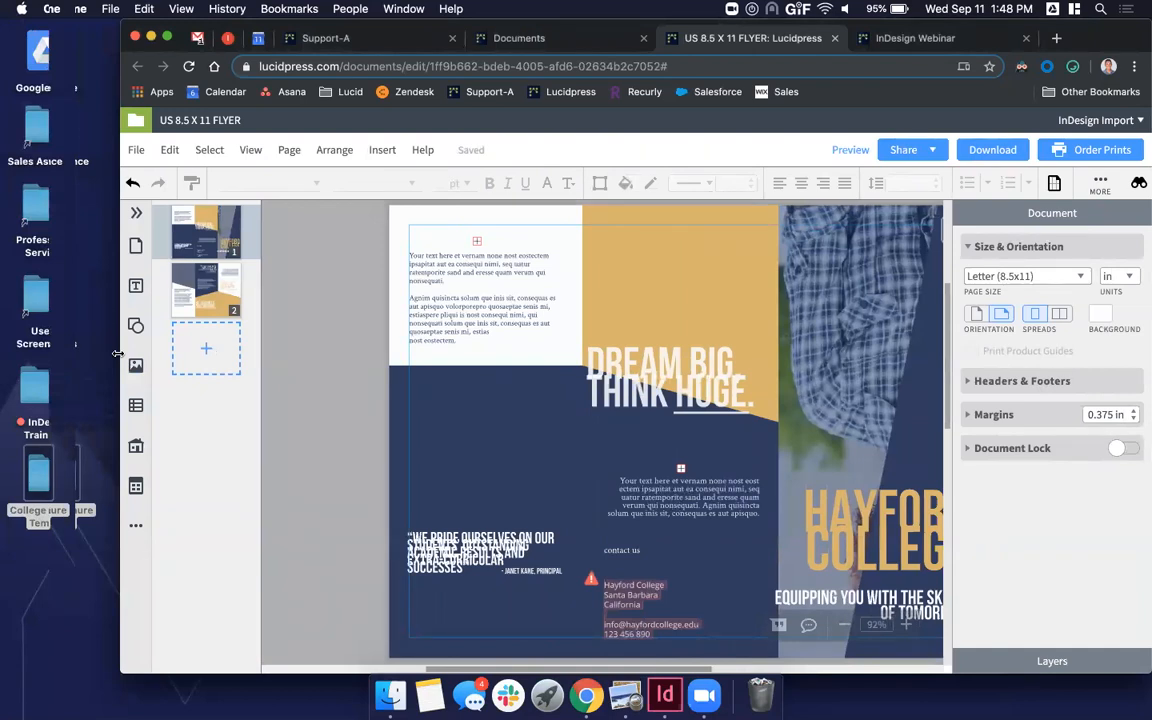
left_click(48, 482)
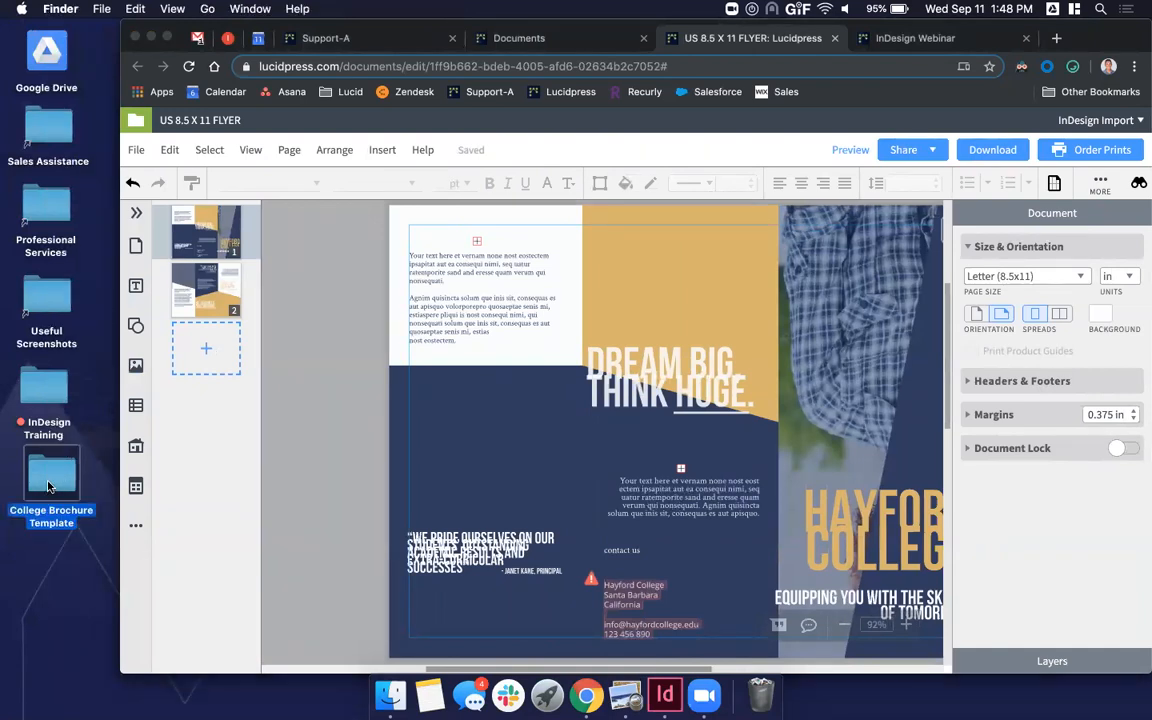
double_click(48, 482)
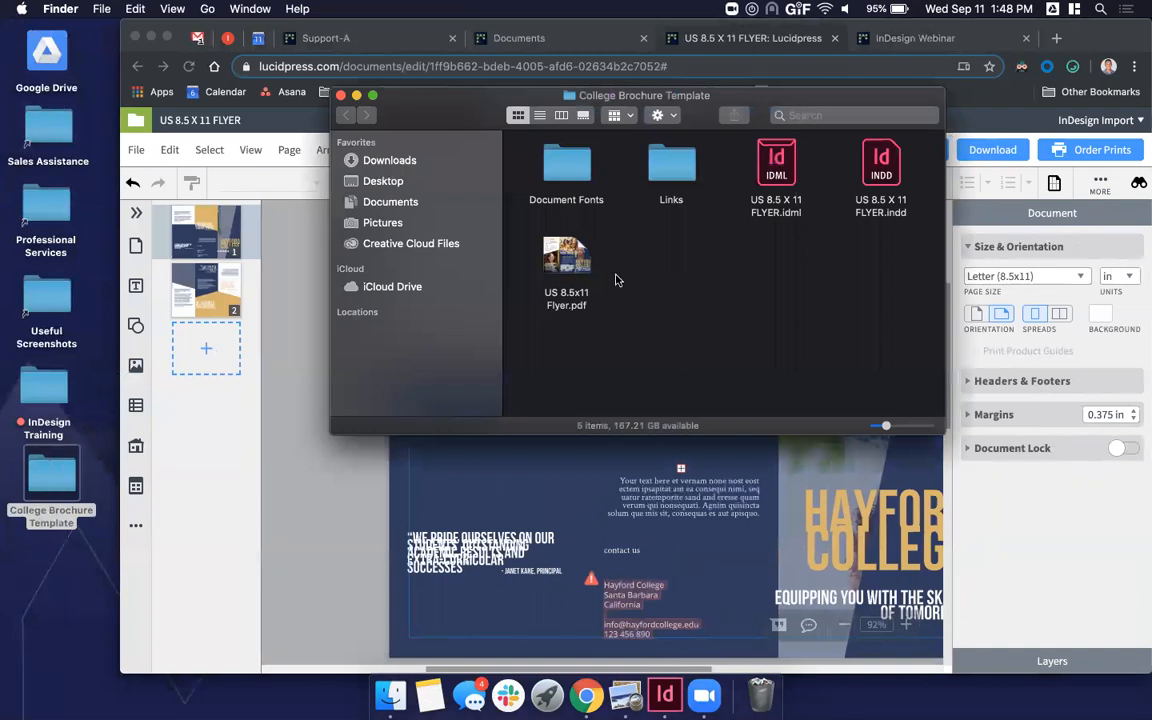
double_click(560, 256)
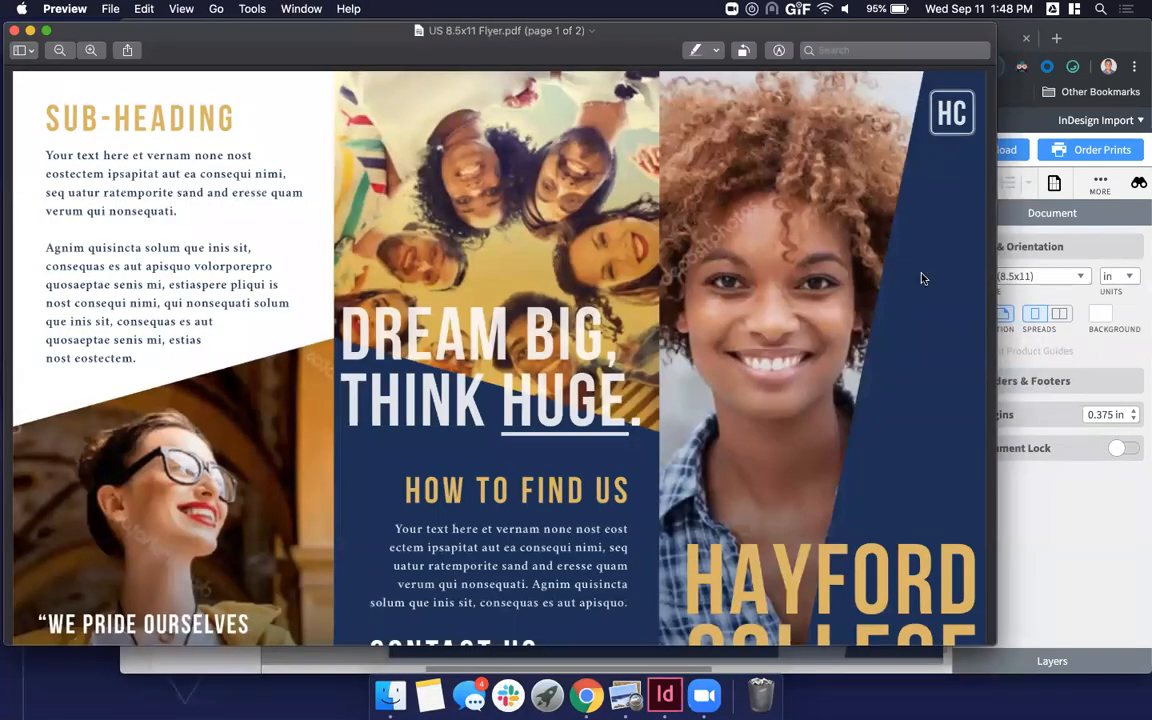
- Narrow the PDF window to less than half the screen width and close the College Brochure Template folder window
left_click_drag(997, 267, 441, 264)
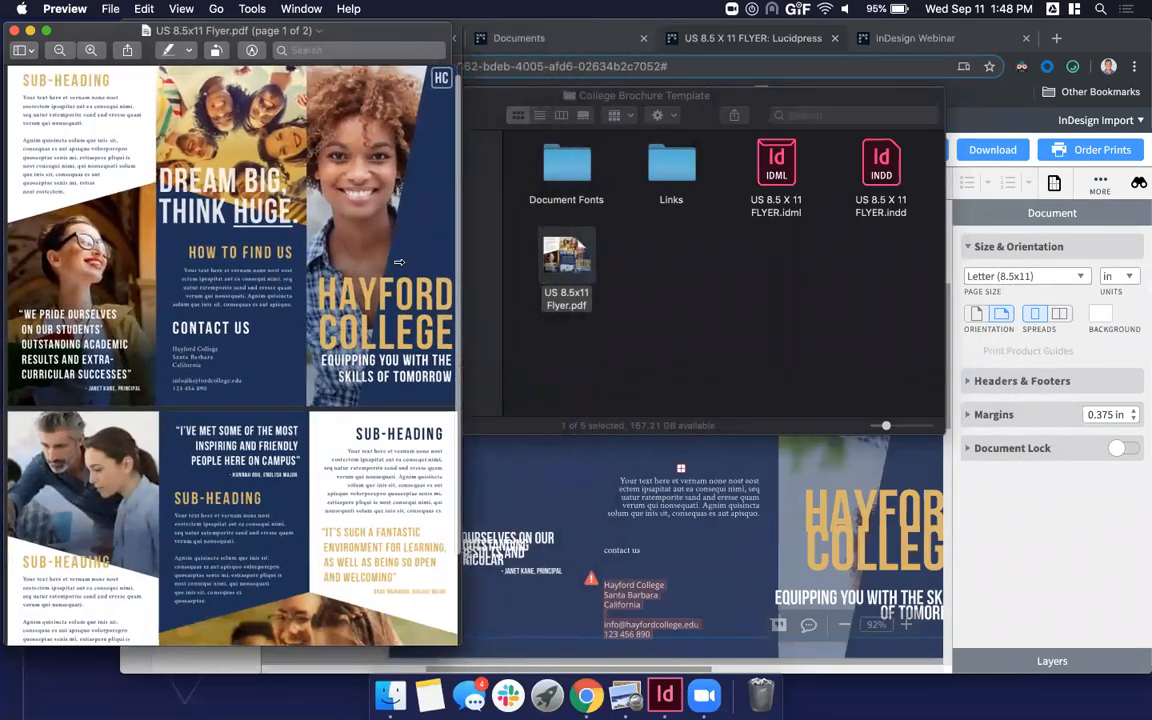
left_click(738, 350)
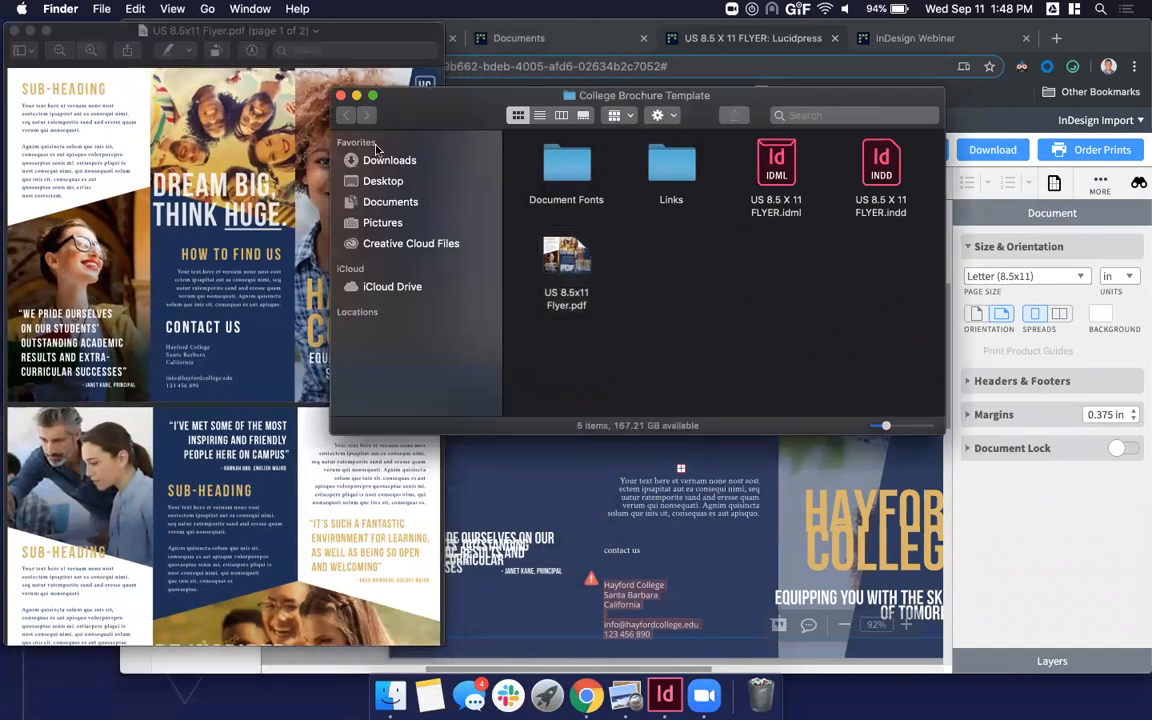
key("super+w")
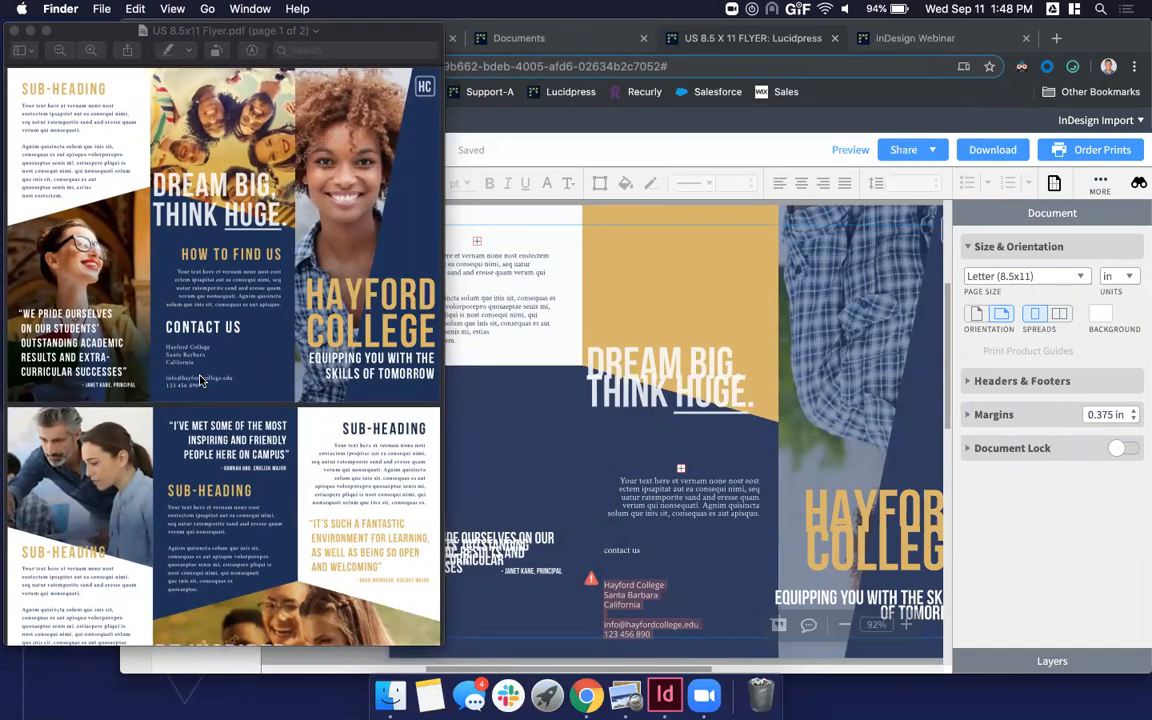
- Narrow the browser window so the imported flyer can be compared beside the original PDF
left_click(488, 376)
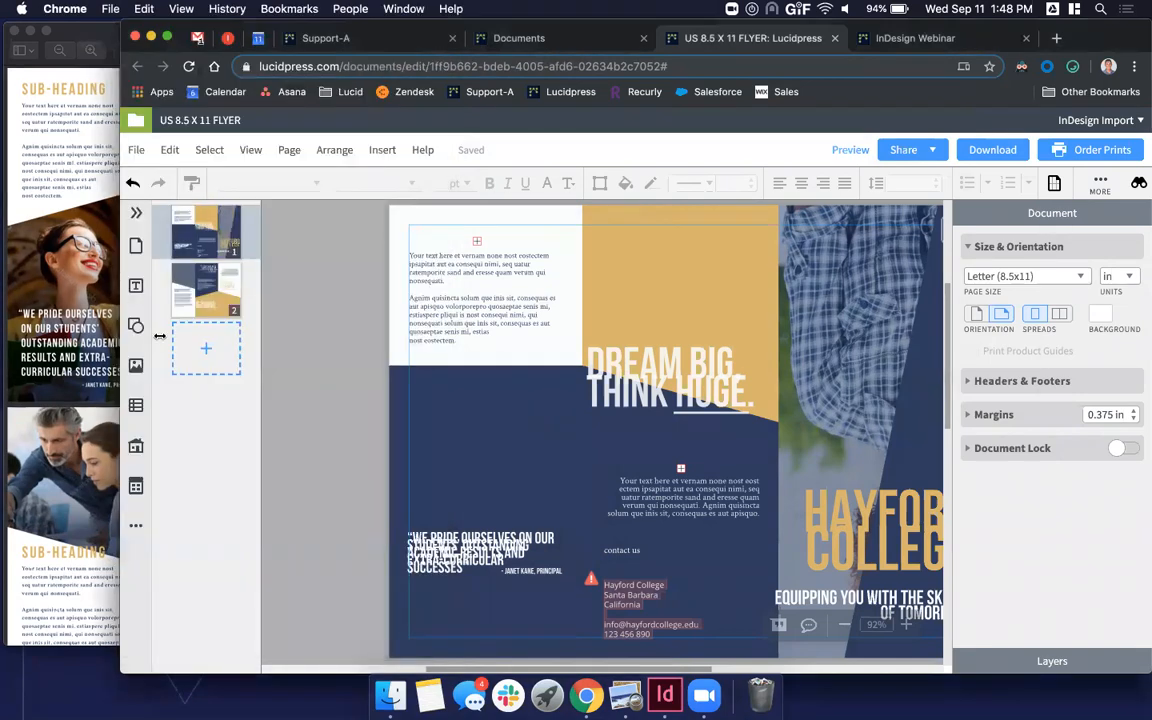
left_click_drag(118, 287, 283, 300)
scroll(788, 378, "right", 2)
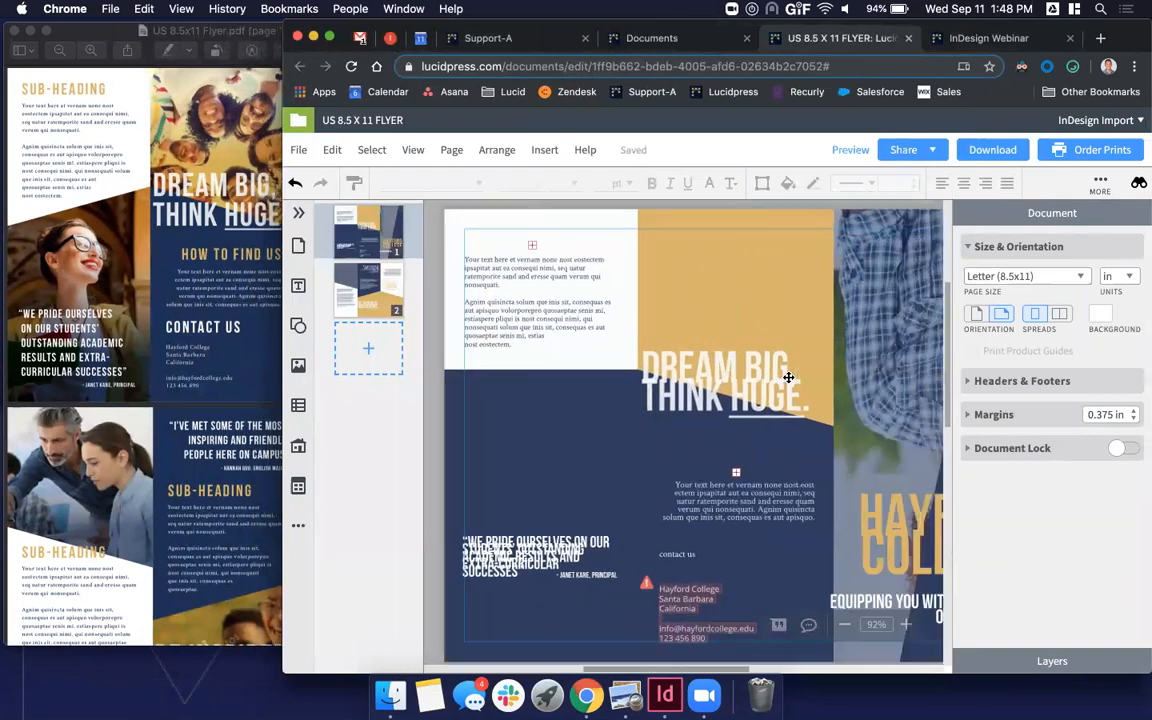
scroll(788, 378, "down", 1)
scroll(788, 378, "down", 5)
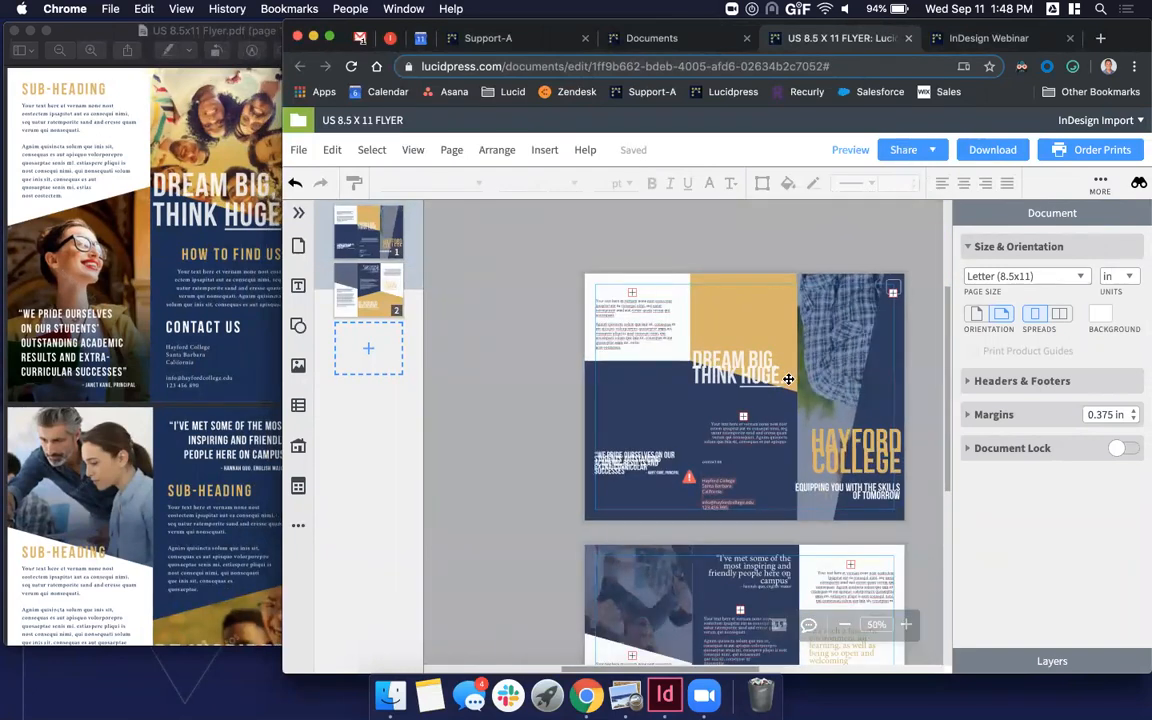
left_click(262, 462)
left_click(873, 410)
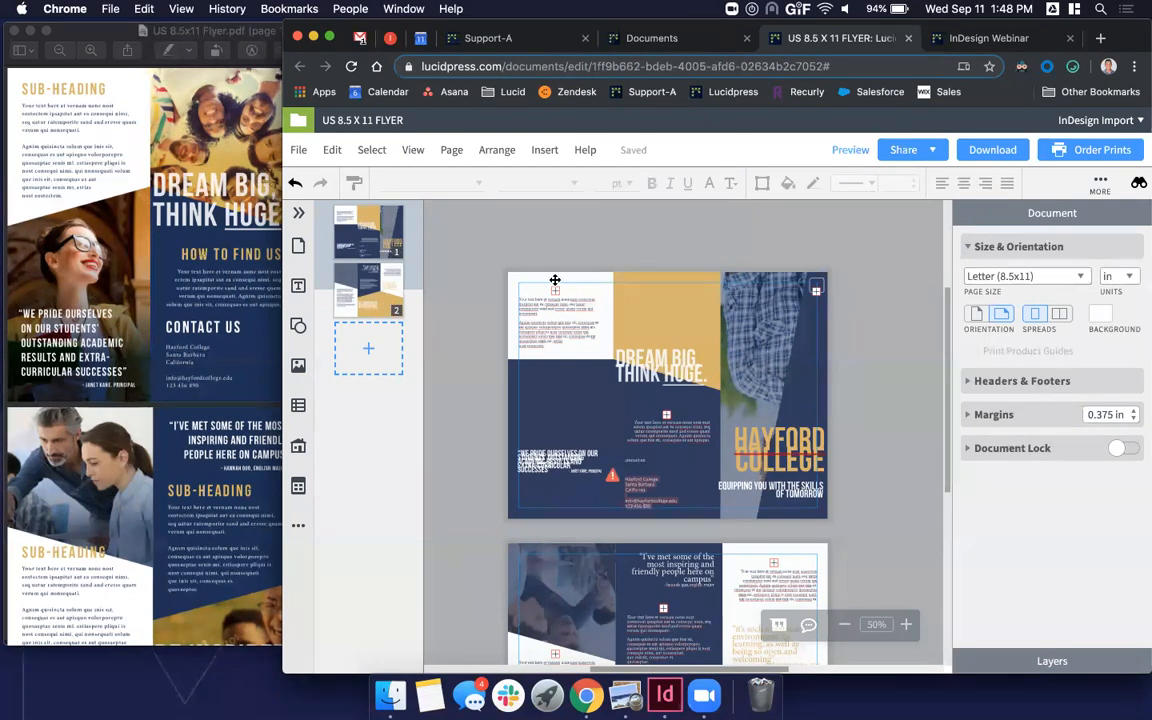
- Enlarge the overflowing heading text box above the body text on page 1's white panel so its SUB-HEADING text fits
scroll(555, 280, "up", 5)
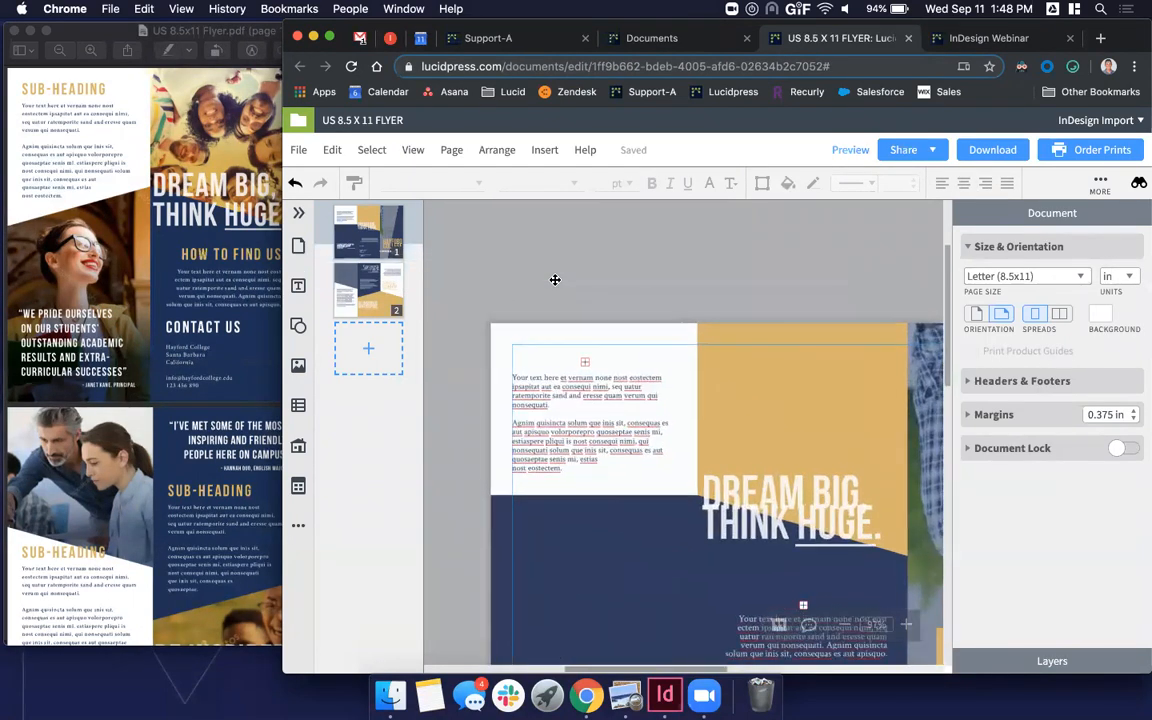
scroll(632, 456, "down", 2)
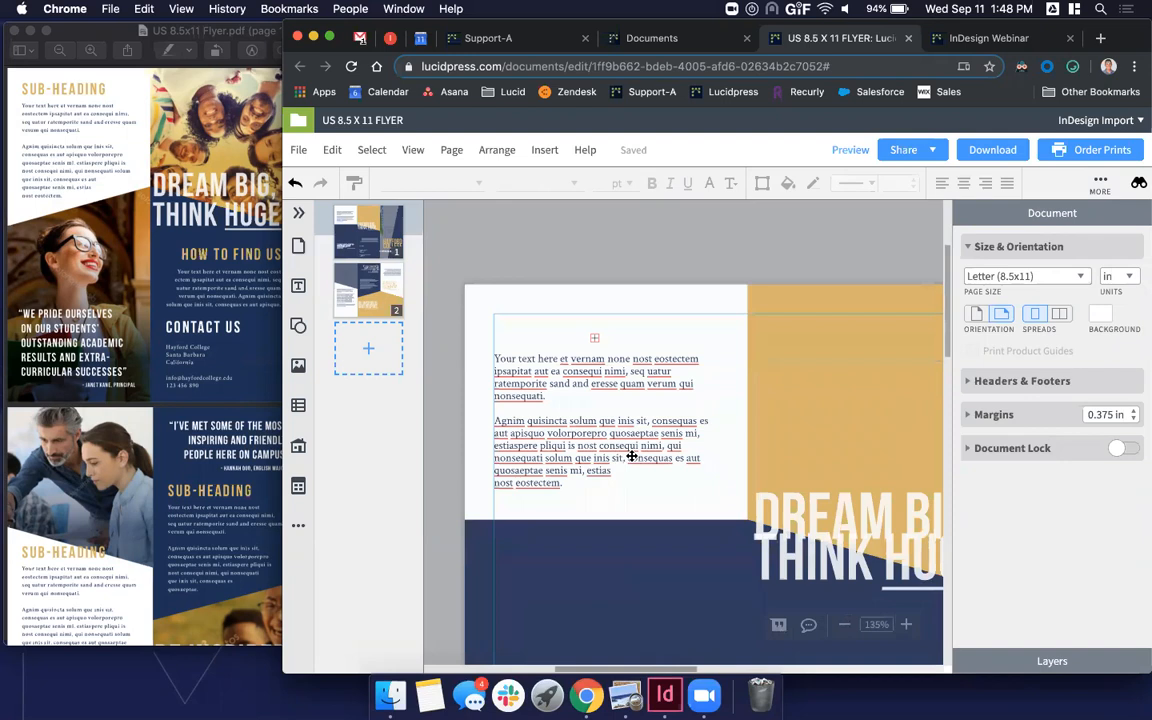
left_click(614, 327)
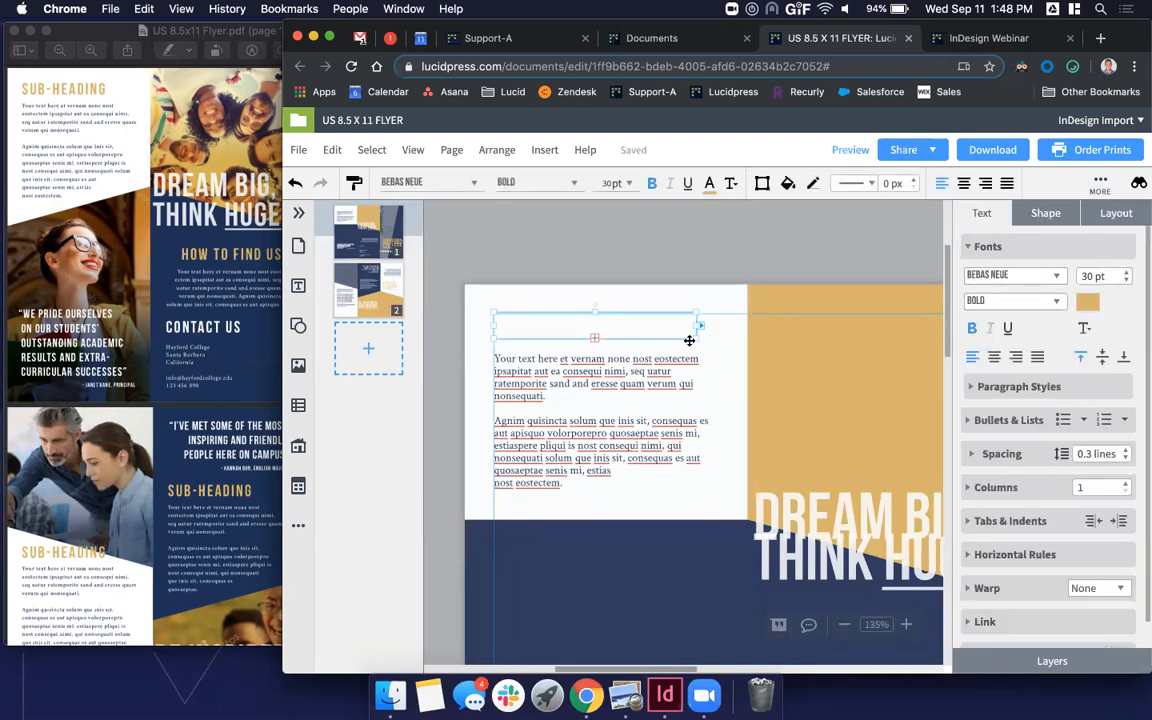
left_click_drag(696, 340, 716, 355)
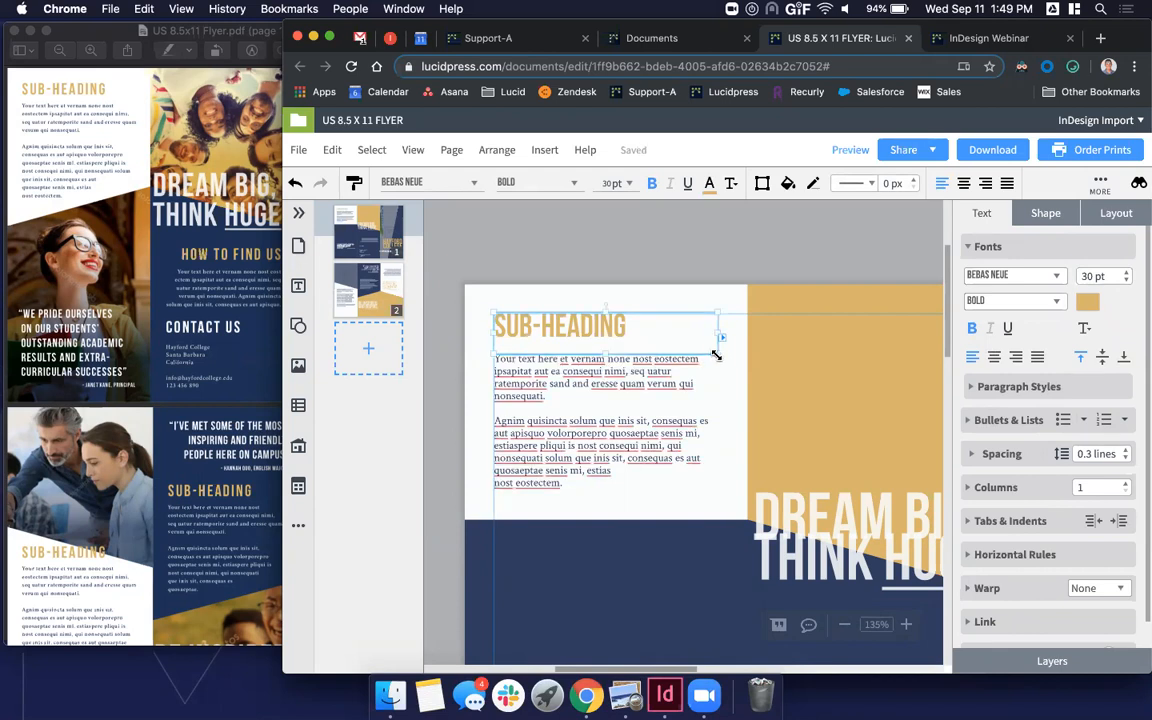
left_click(681, 430)
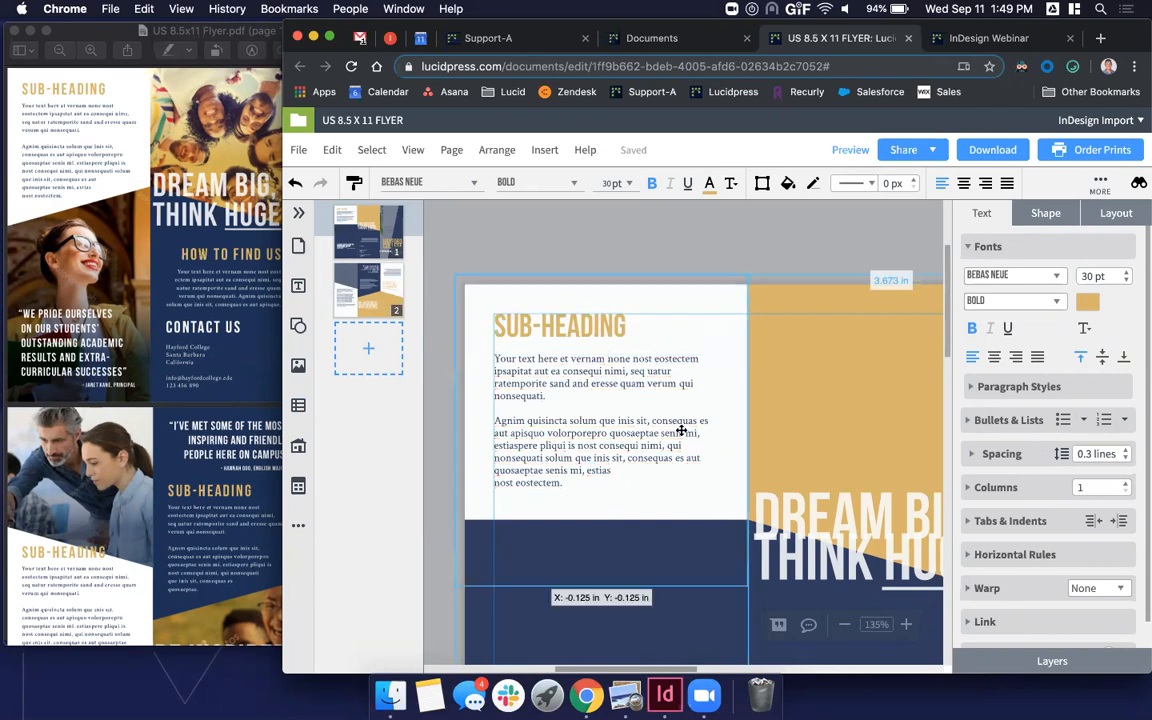
left_click(505, 226)
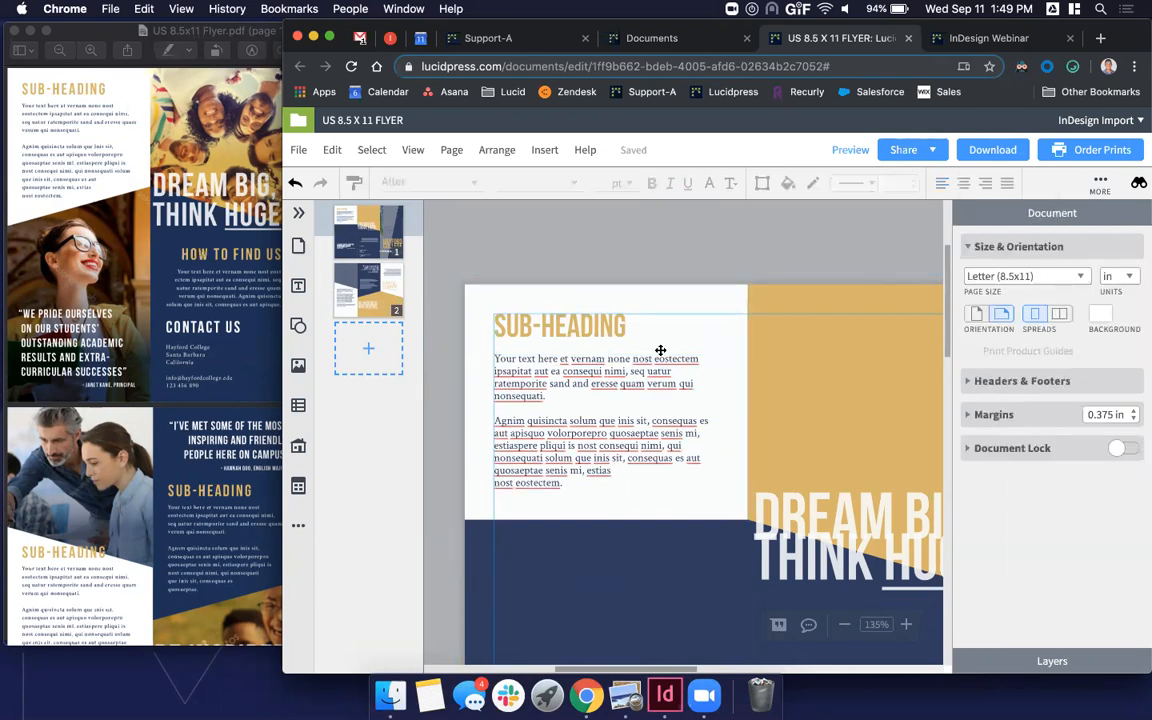
- Expand the overflowing HOW TO FIND US text box on page 1 and try to expand the HC logo box's text
scroll(661, 352, "down", 5)
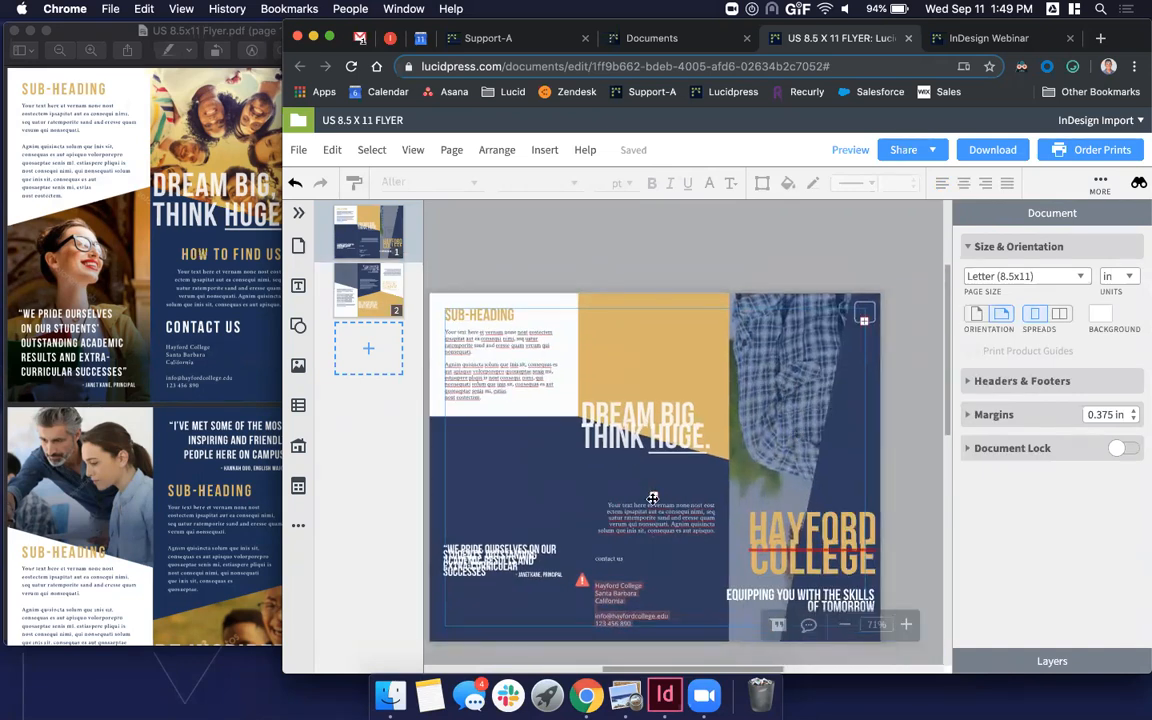
left_click(589, 449)
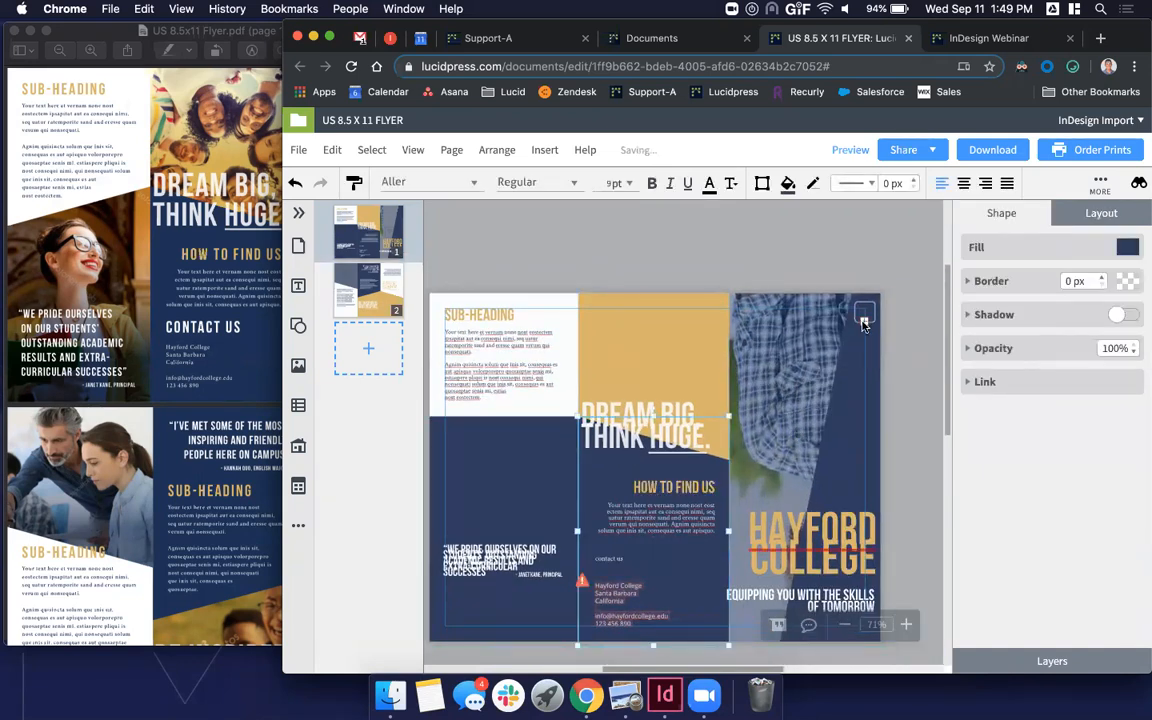
left_click(863, 320)
key("Return")
- Expand the three overflowing SUB-HEADING text boxes on page 2 to fit their text
scroll(893, 453, "down", 5)
scroll(762, 487, "down", 5)
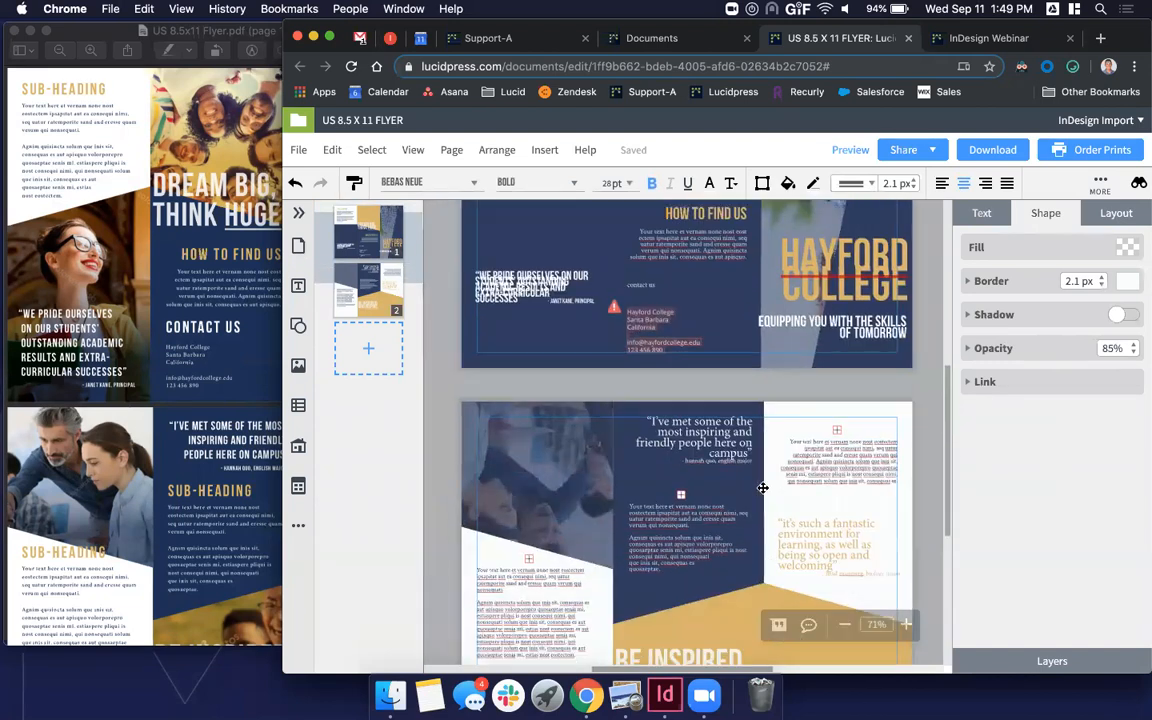
left_click(690, 385)
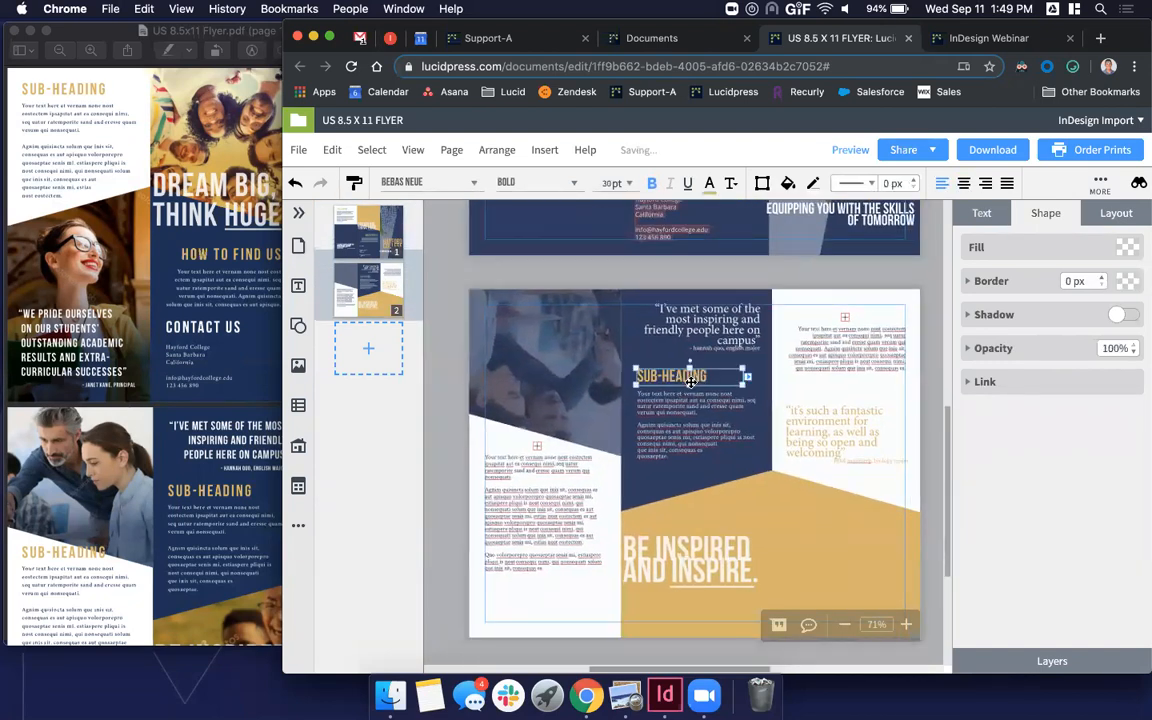
left_click(845, 315)
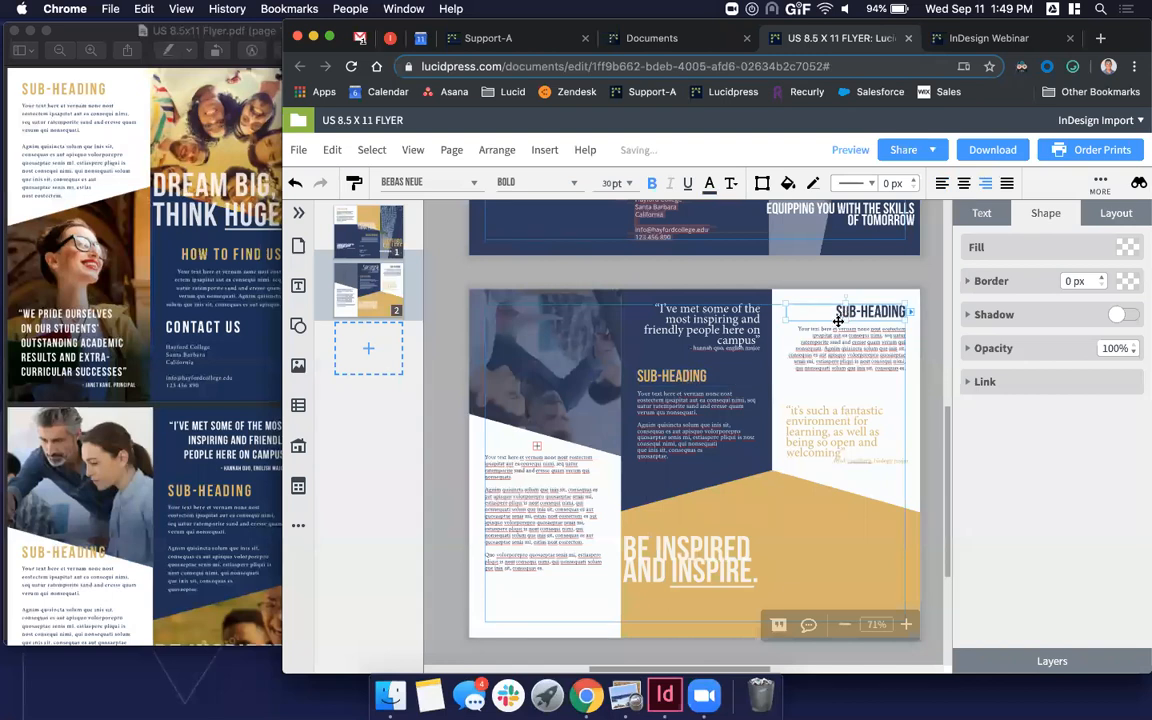
key("super+v")
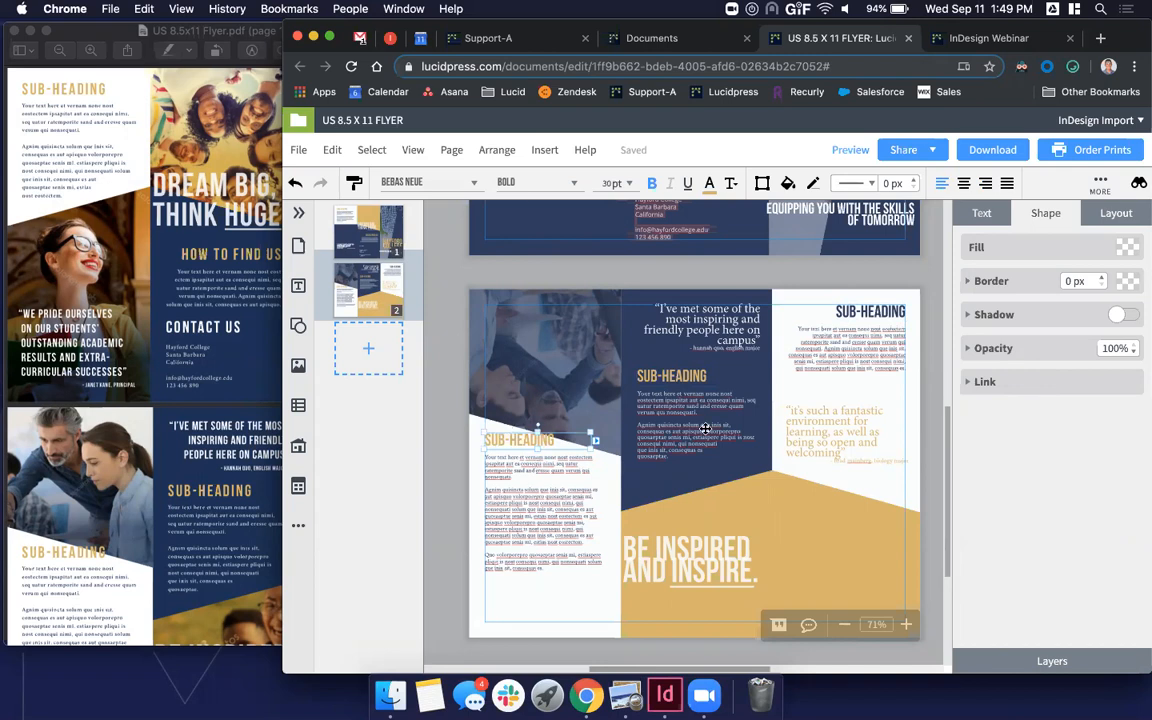
- Delete the bordered HC logo box from the upper corner of page 1's cover panel and check against the PDF
scroll(705, 428, "up", 10)
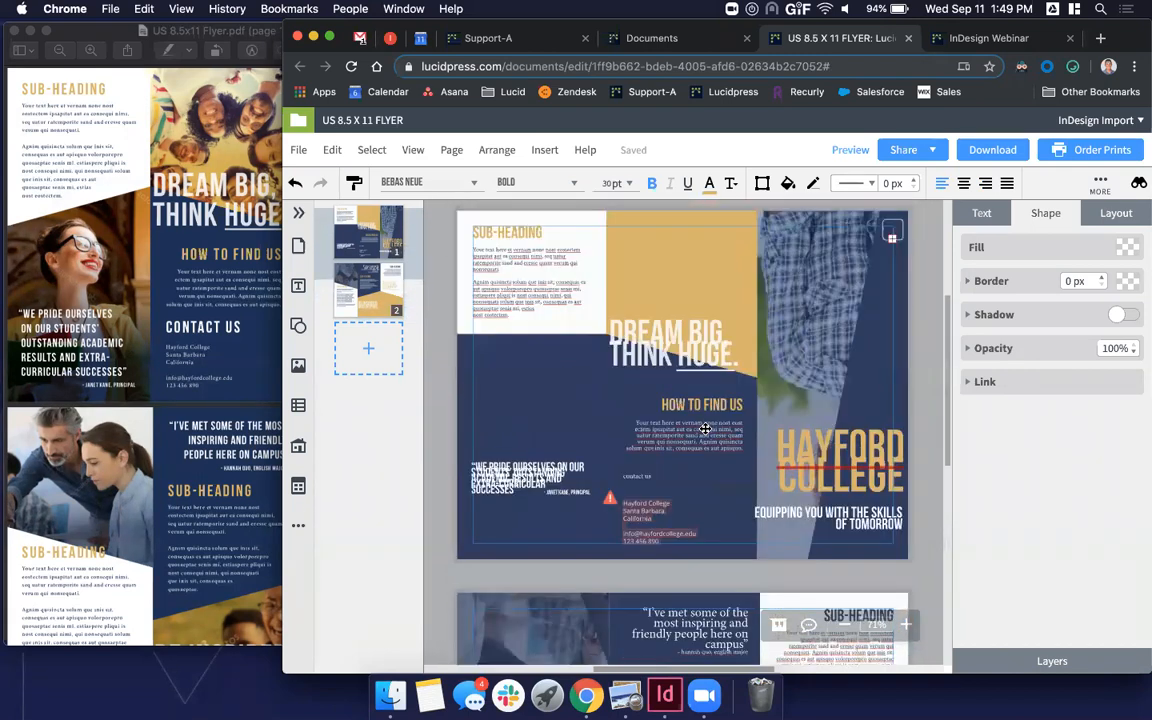
scroll(705, 428, "up", 3)
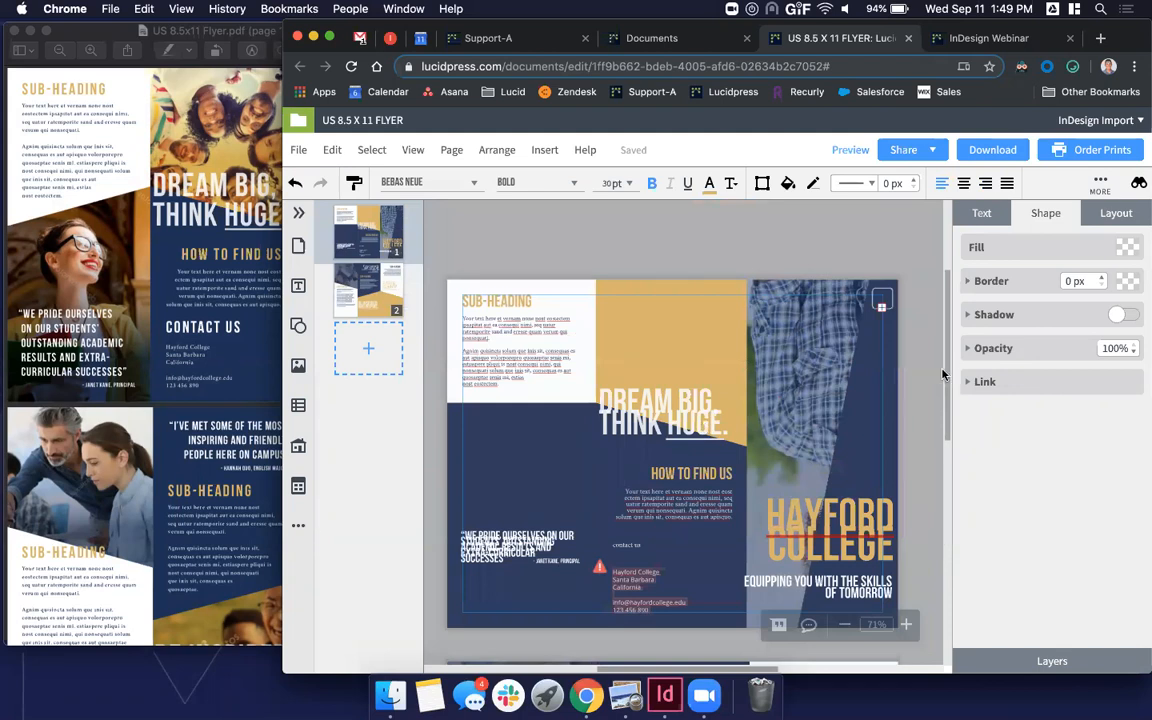
left_click(881, 297)
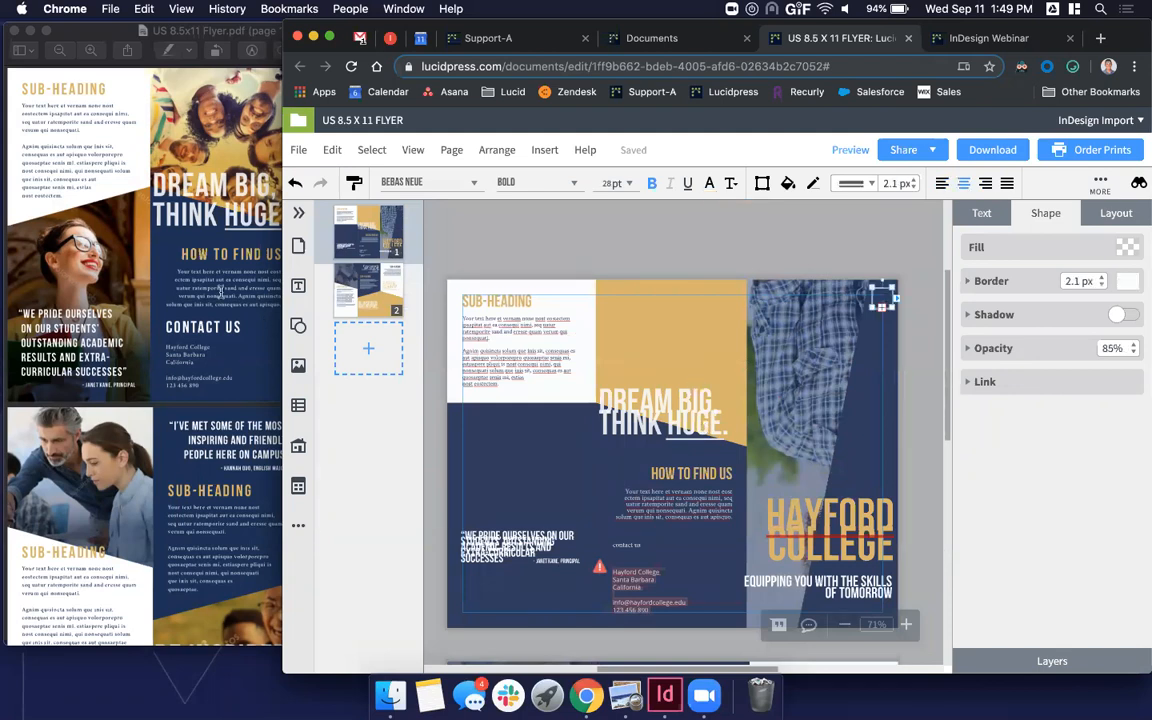
left_click(226, 255)
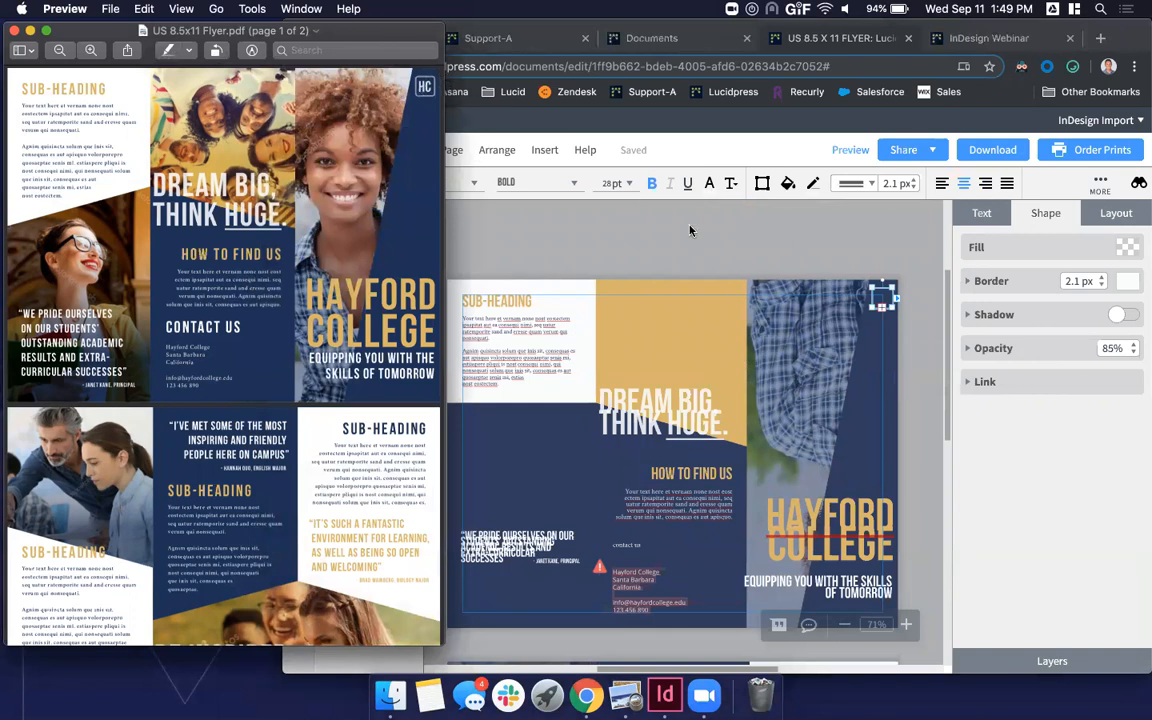
left_click(792, 256)
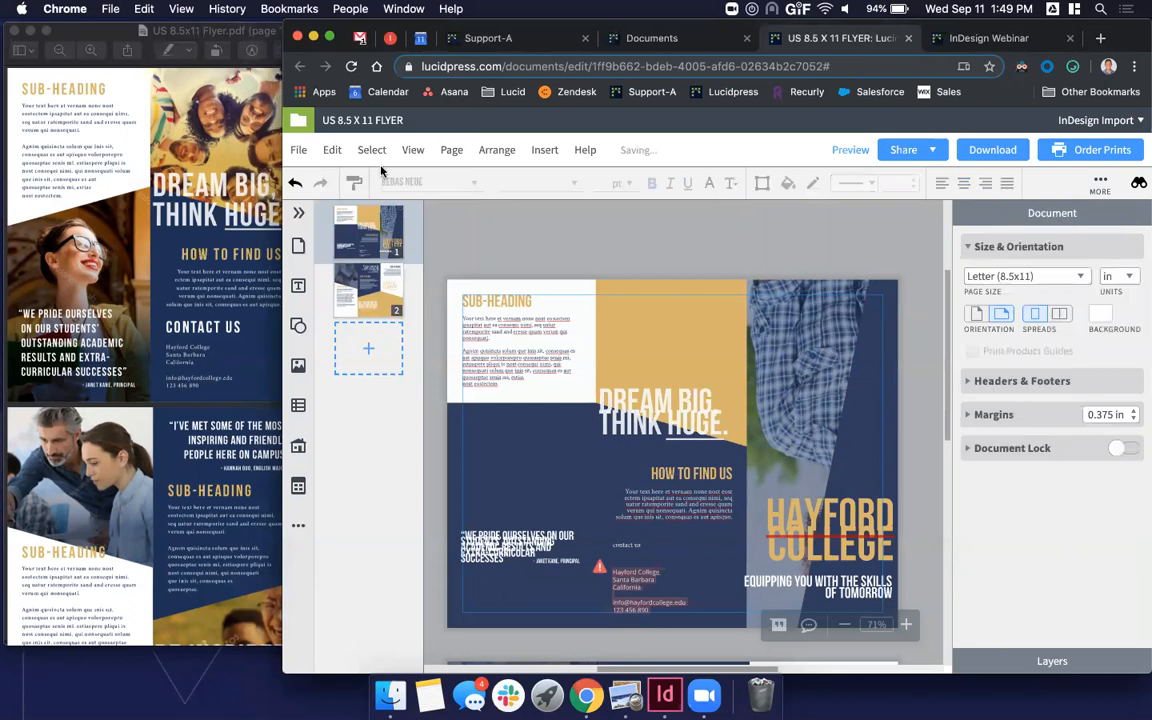
left_click(194, 128)
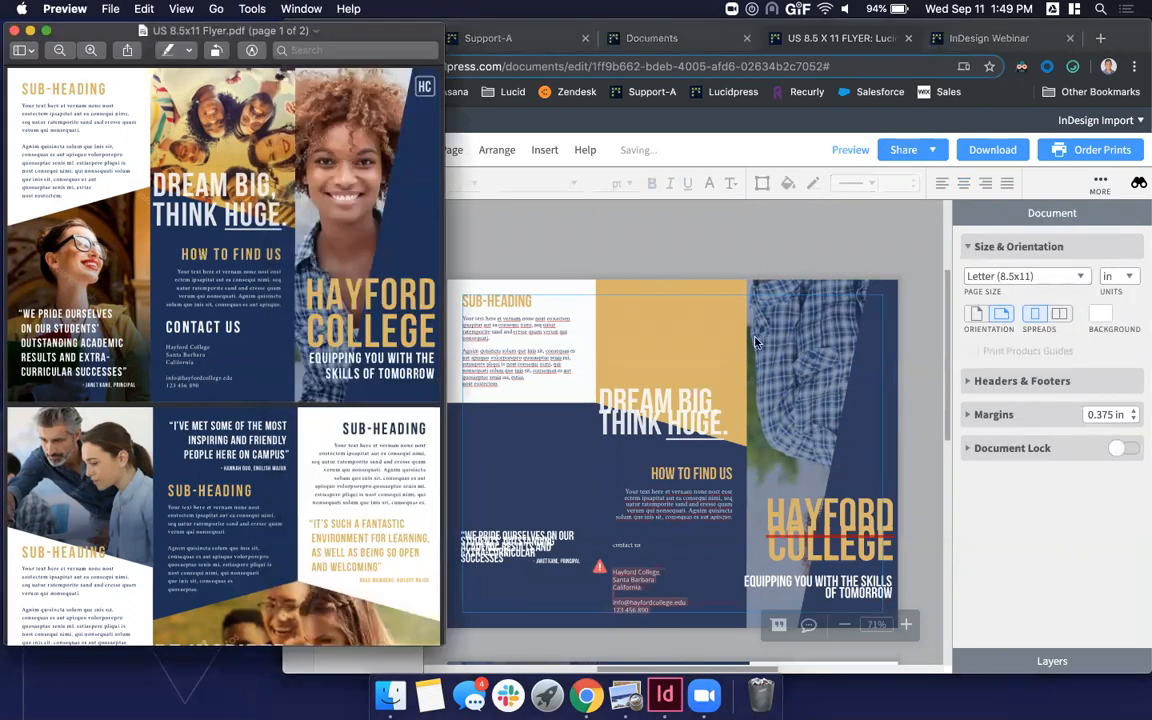
left_click(724, 259)
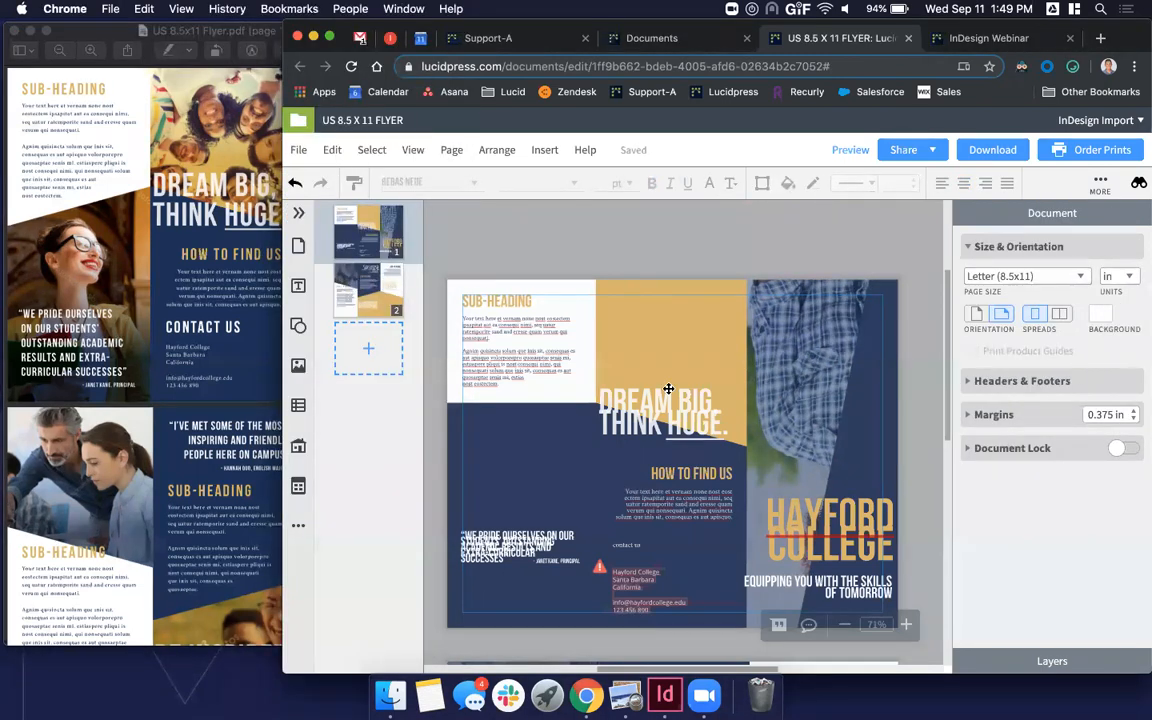
- Check the missing-font options for the contact details text box on page 1 and close the font upload dialog without uploading anything
scroll(659, 614, "up", 6)
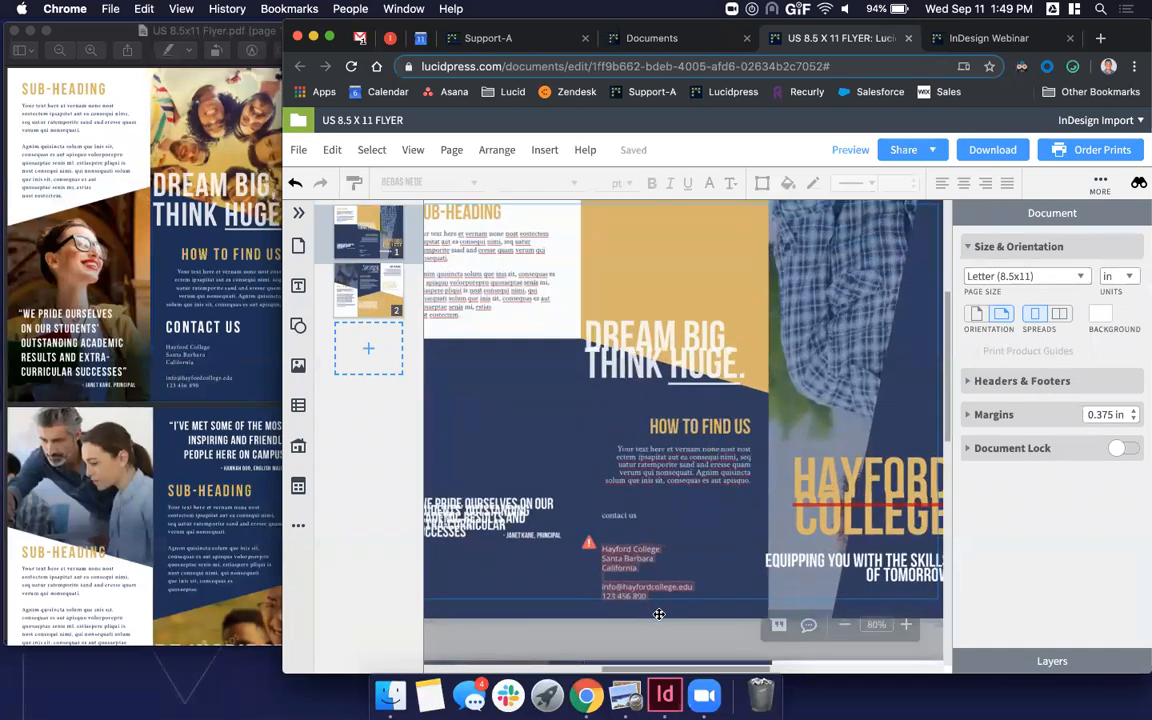
left_click(590, 468)
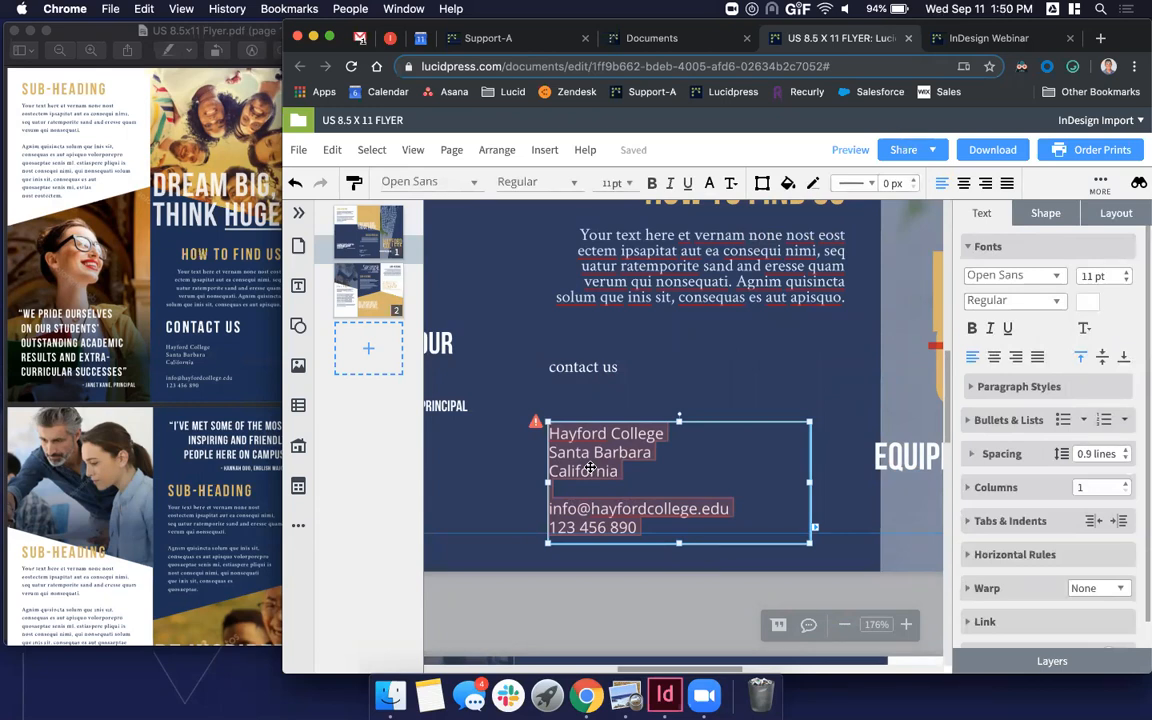
left_click(384, 393)
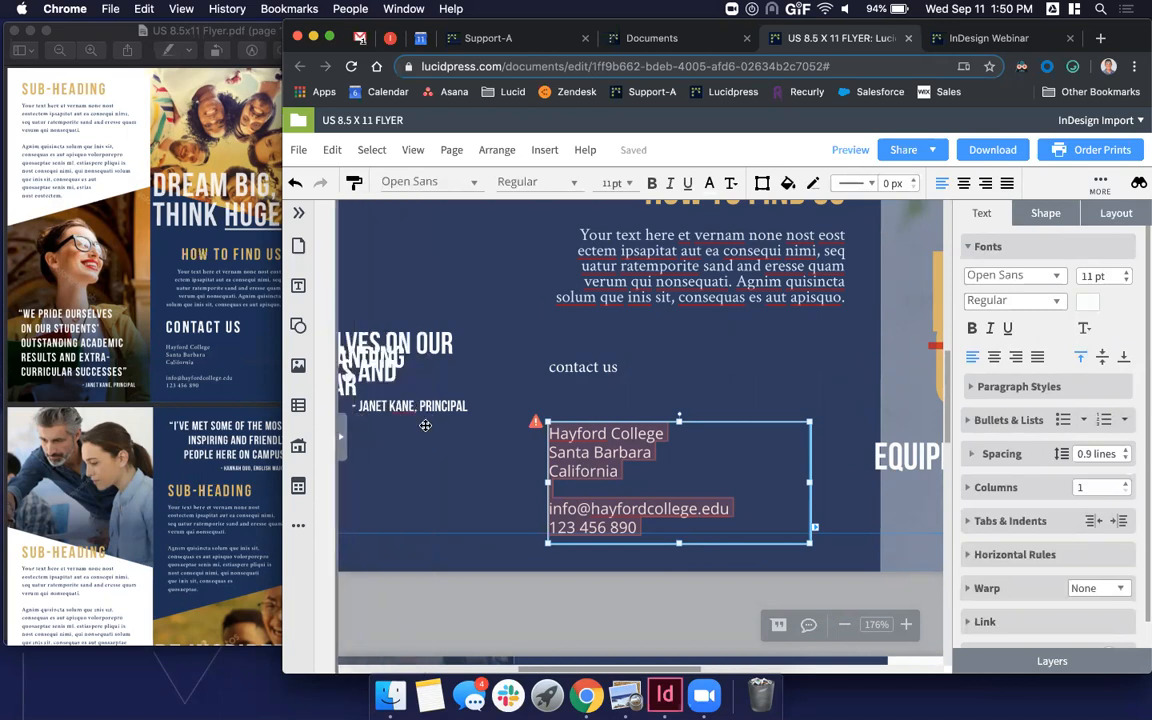
scroll(628, 510, "down", 5)
scroll(625, 512, "down", 1)
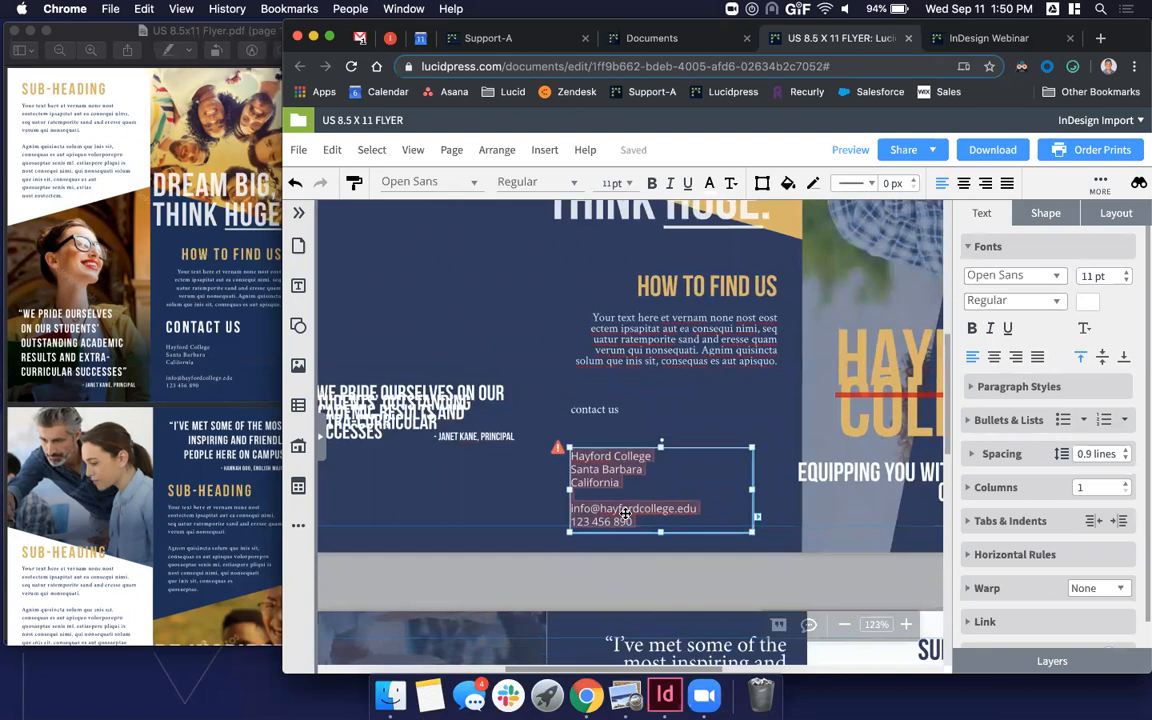
left_click(557, 449)
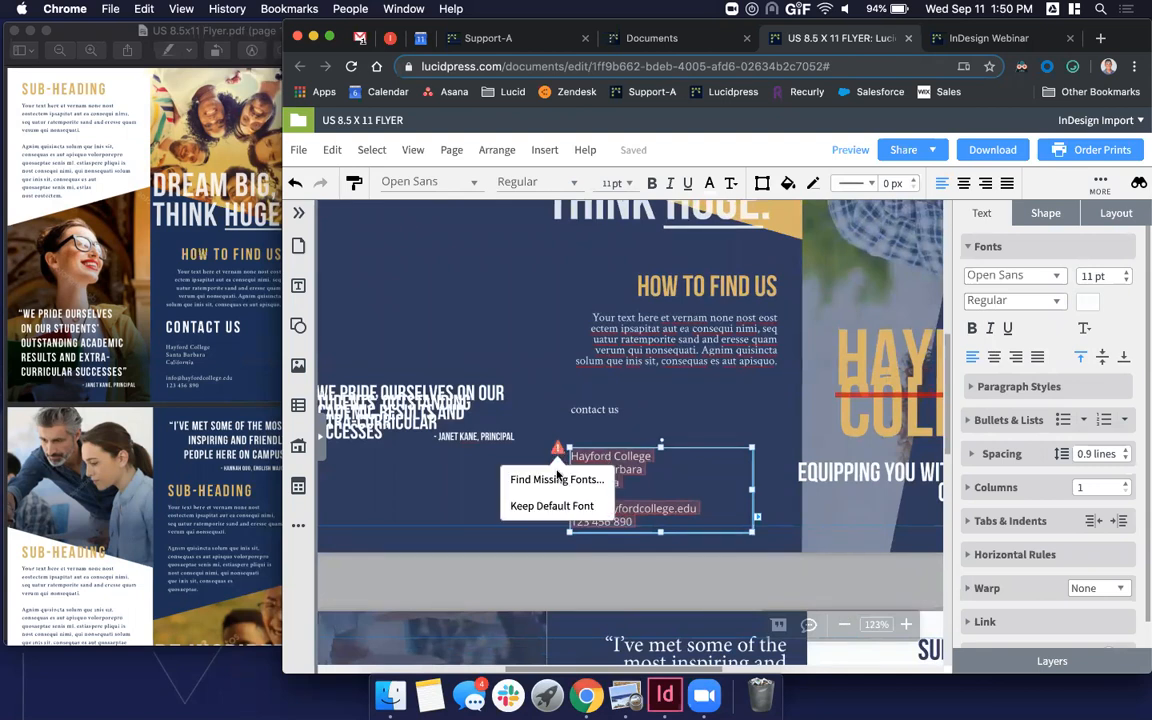
left_click(556, 479)
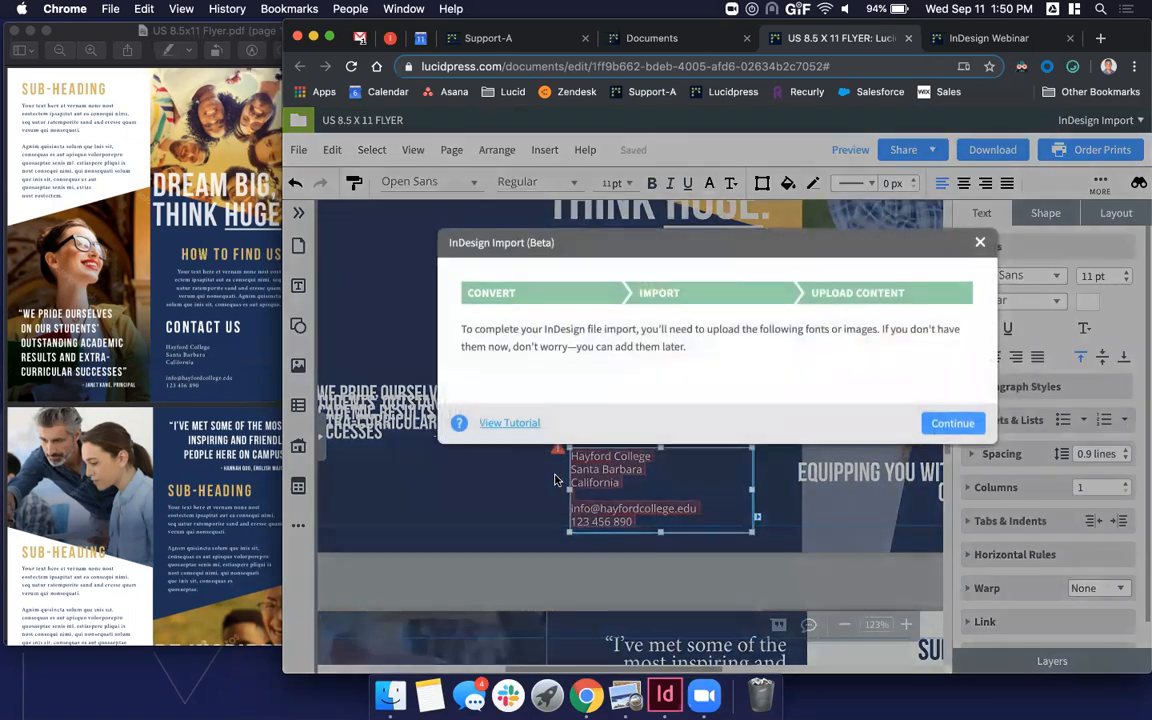
left_click(980, 242)
- Copy the style of the body text under HOW TO FIND US to the contact details text box and align it left
left_click(122, 337)
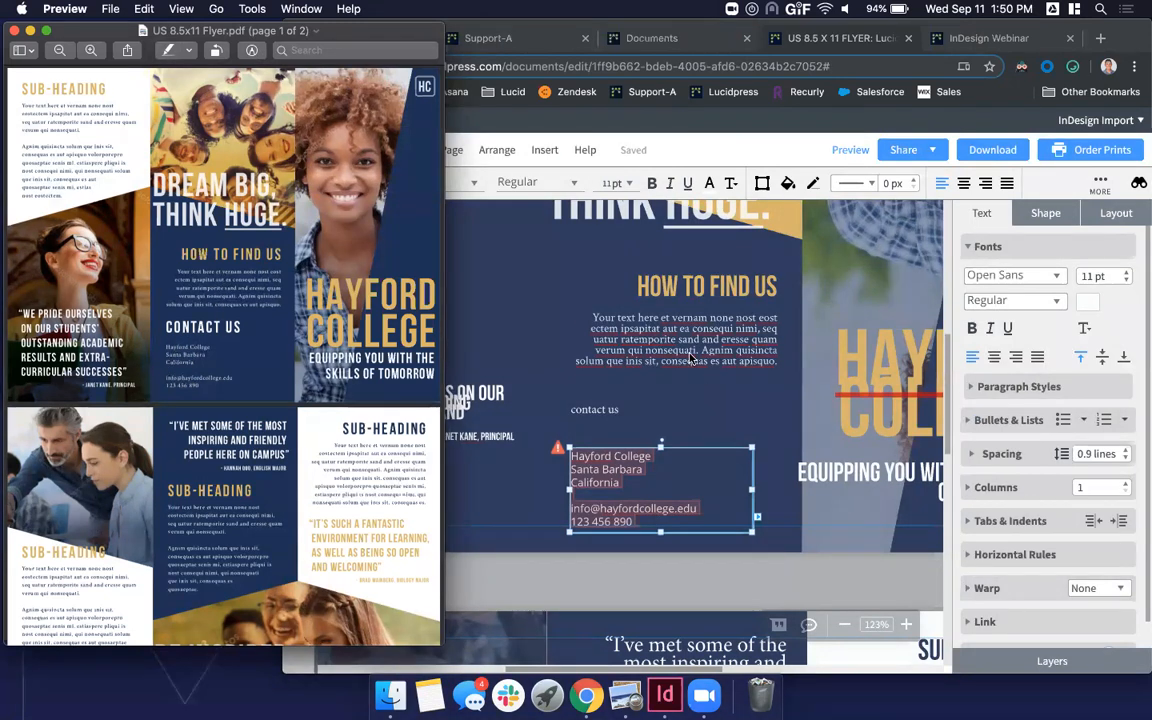
left_click(666, 556)
left_click(660, 343)
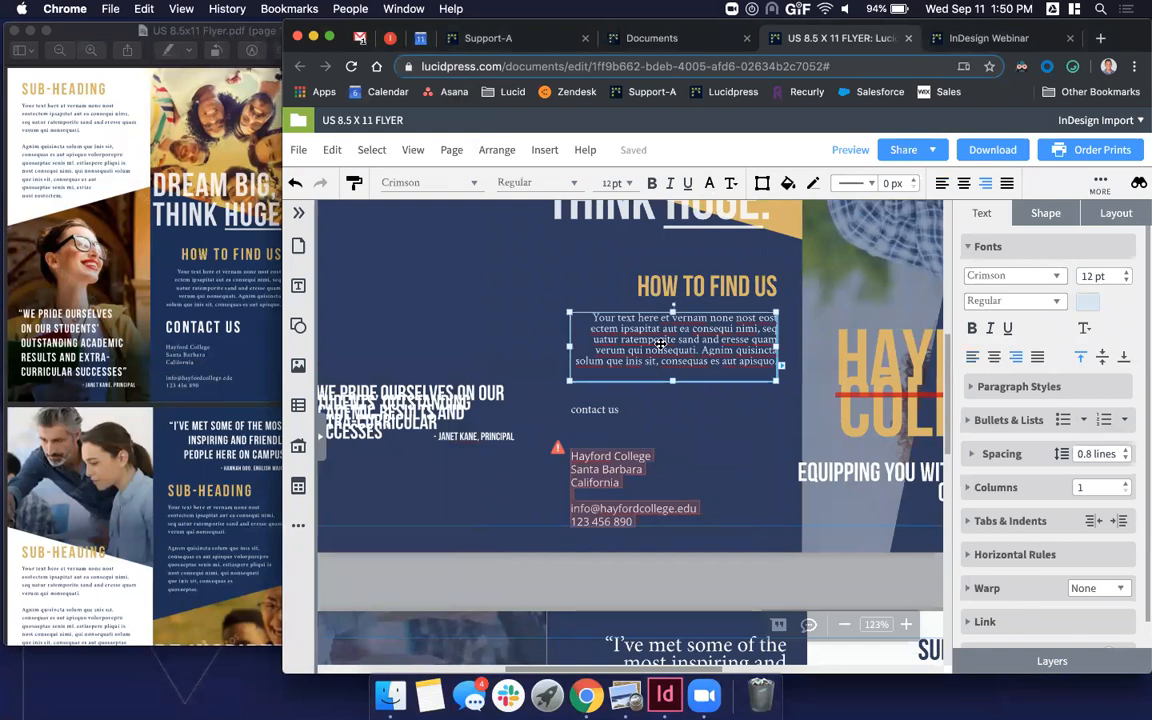
right_click(660, 344)
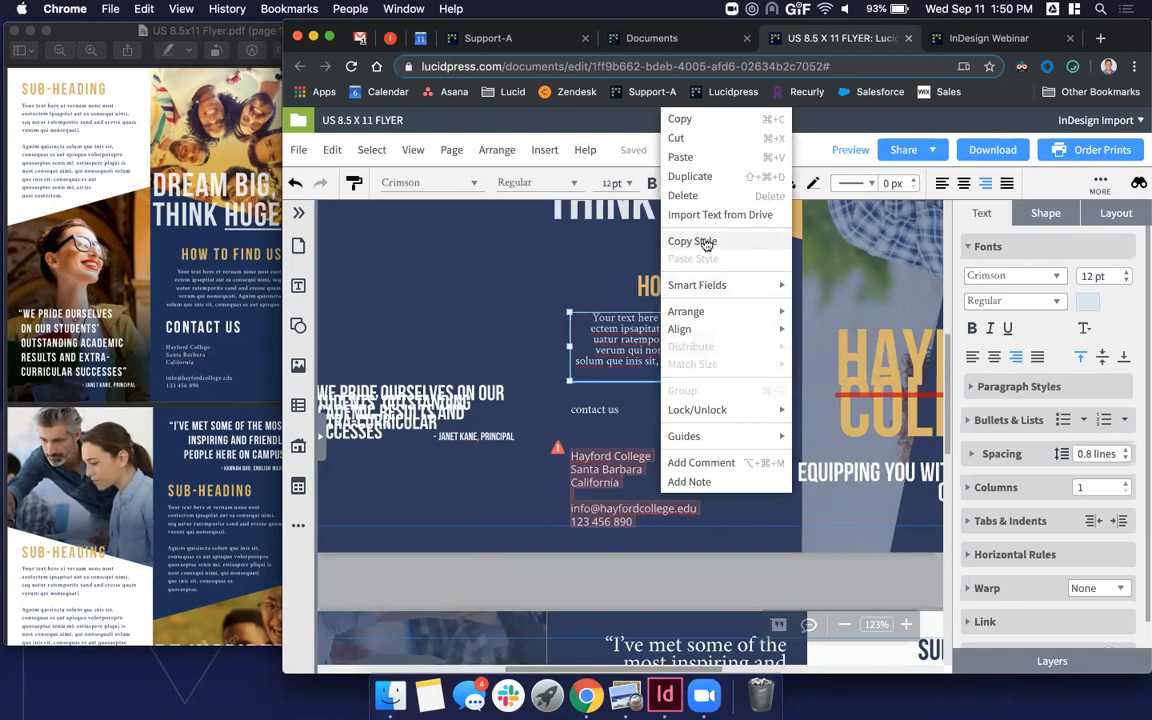
left_click(697, 241)
left_click(616, 483)
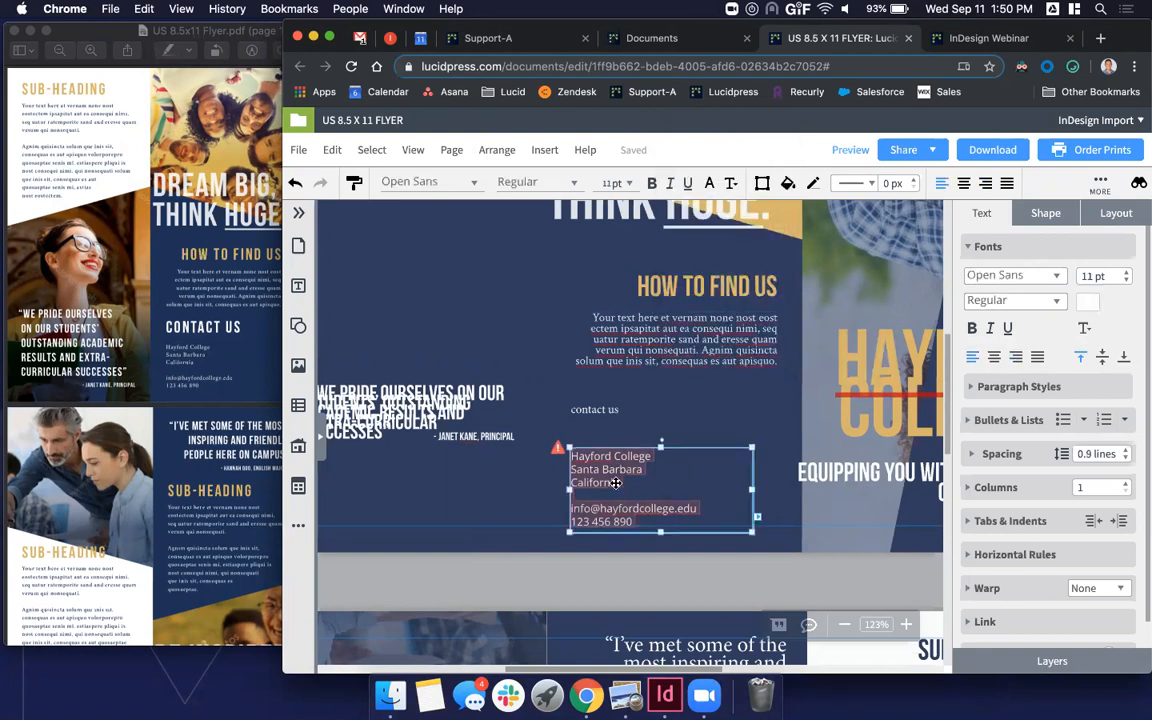
right_click(617, 483)
left_click(660, 260)
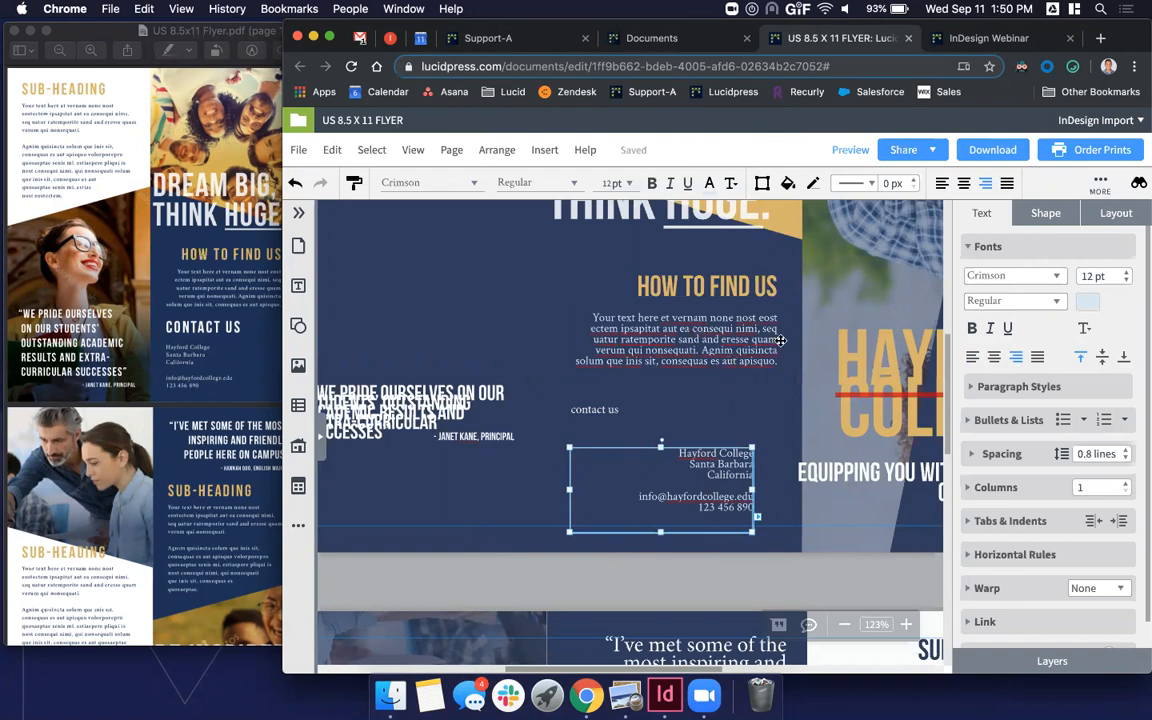
left_click(972, 358)
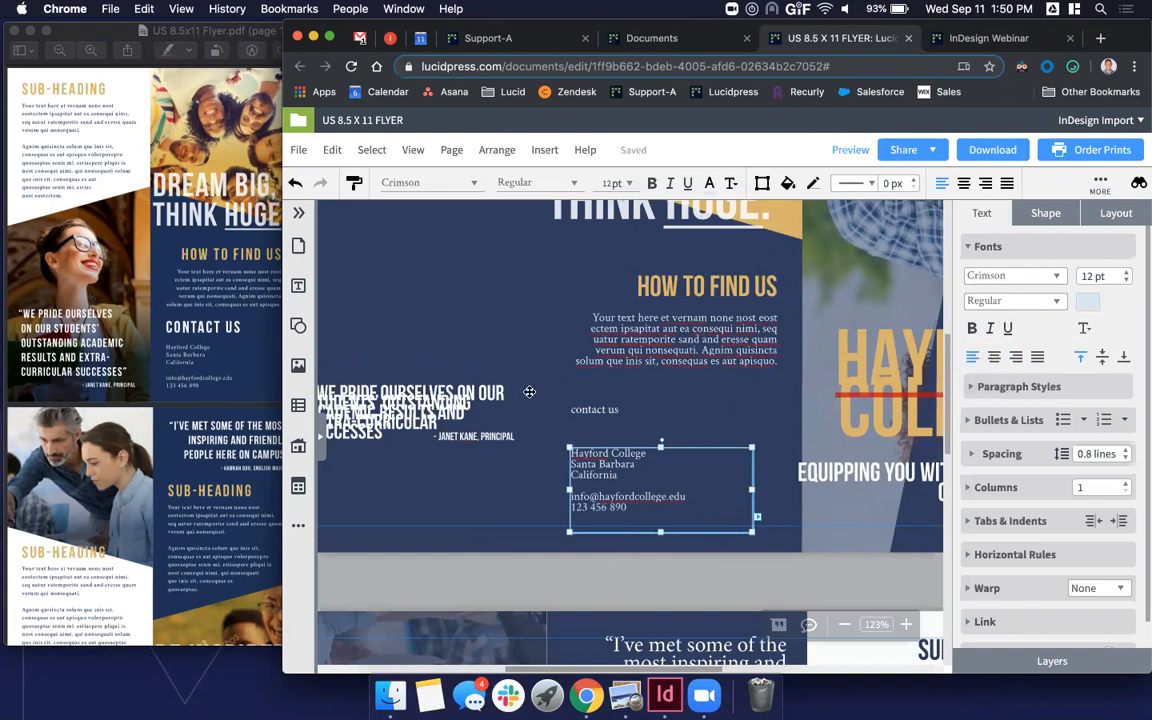
- Review the text and images on both brochure pages for remaining differences from the original PDF
scroll(605, 406, "down", 3)
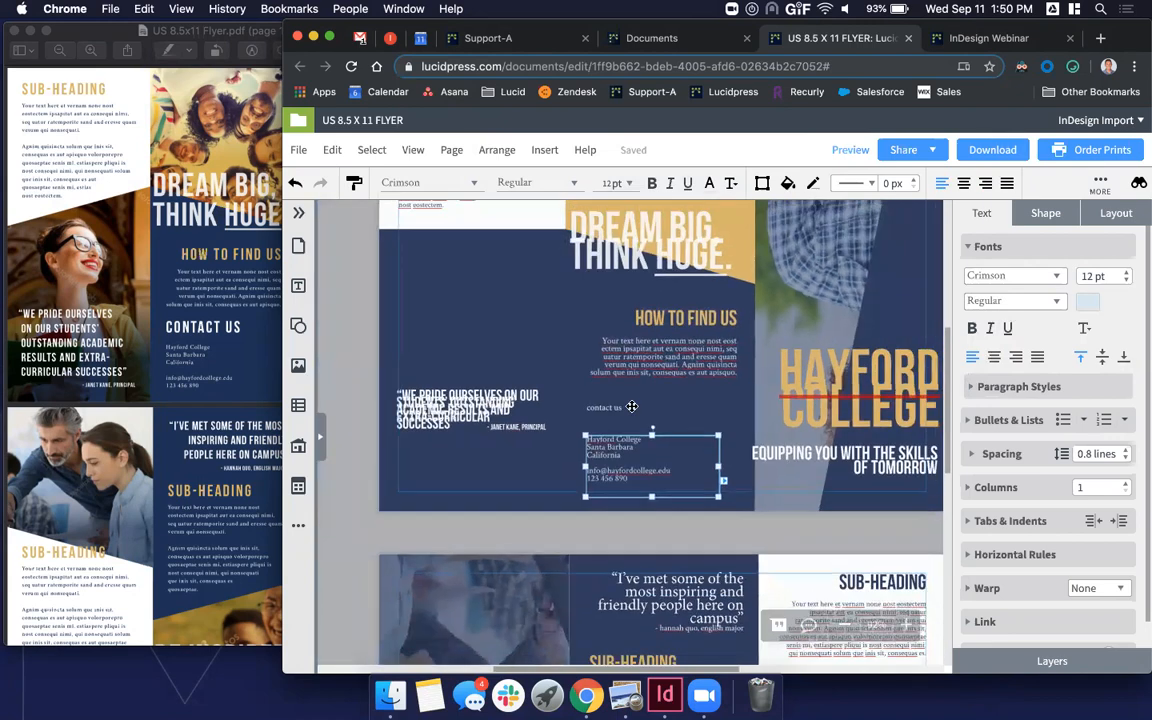
scroll(632, 406, "down", 3)
scroll(632, 406, "up", 1)
scroll(632, 406, "right", 1)
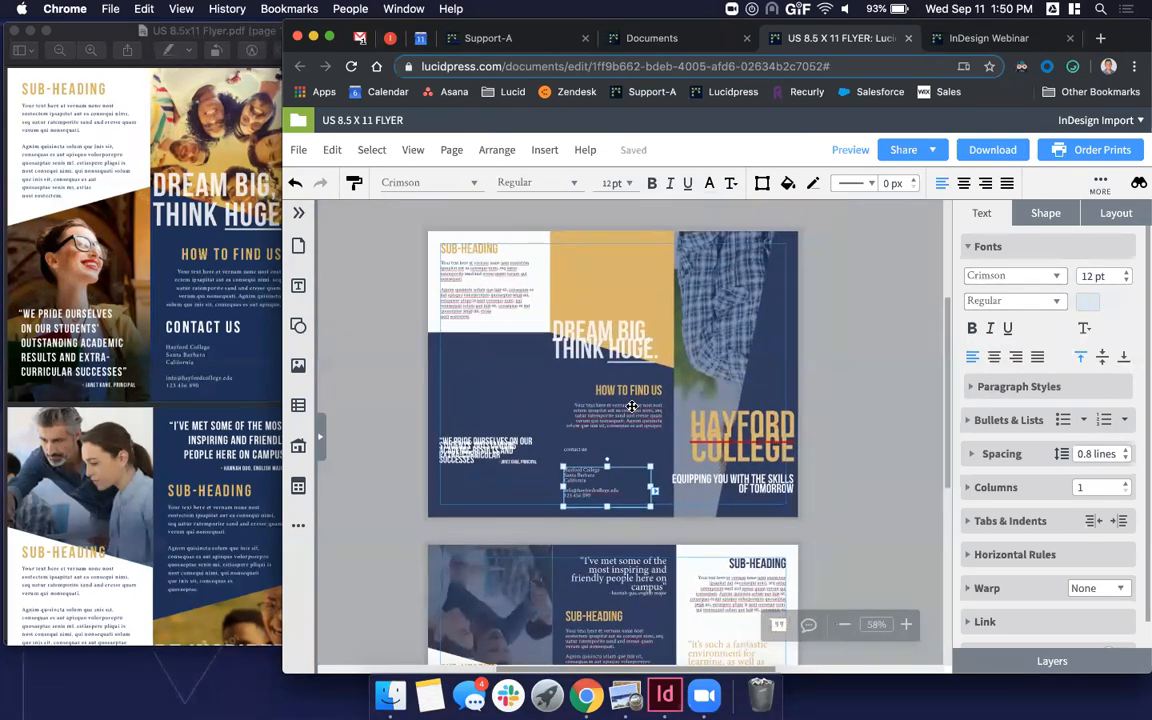
scroll(632, 406, "down", 5)
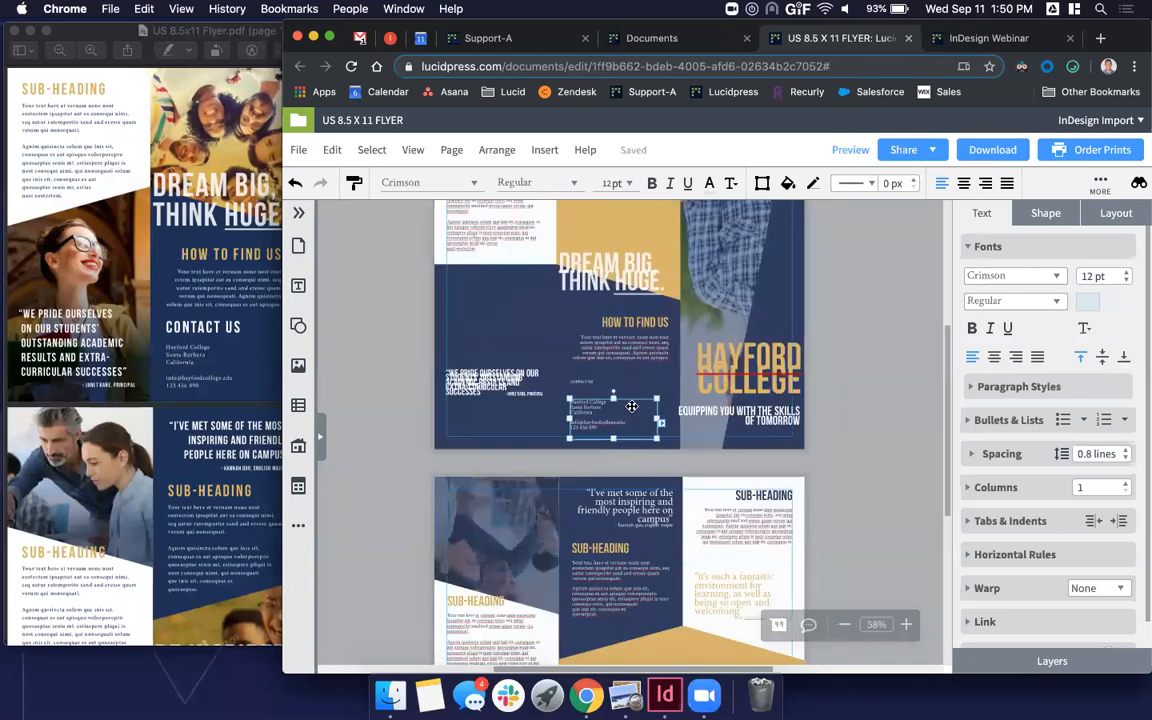
scroll(632, 406, "up", 5)
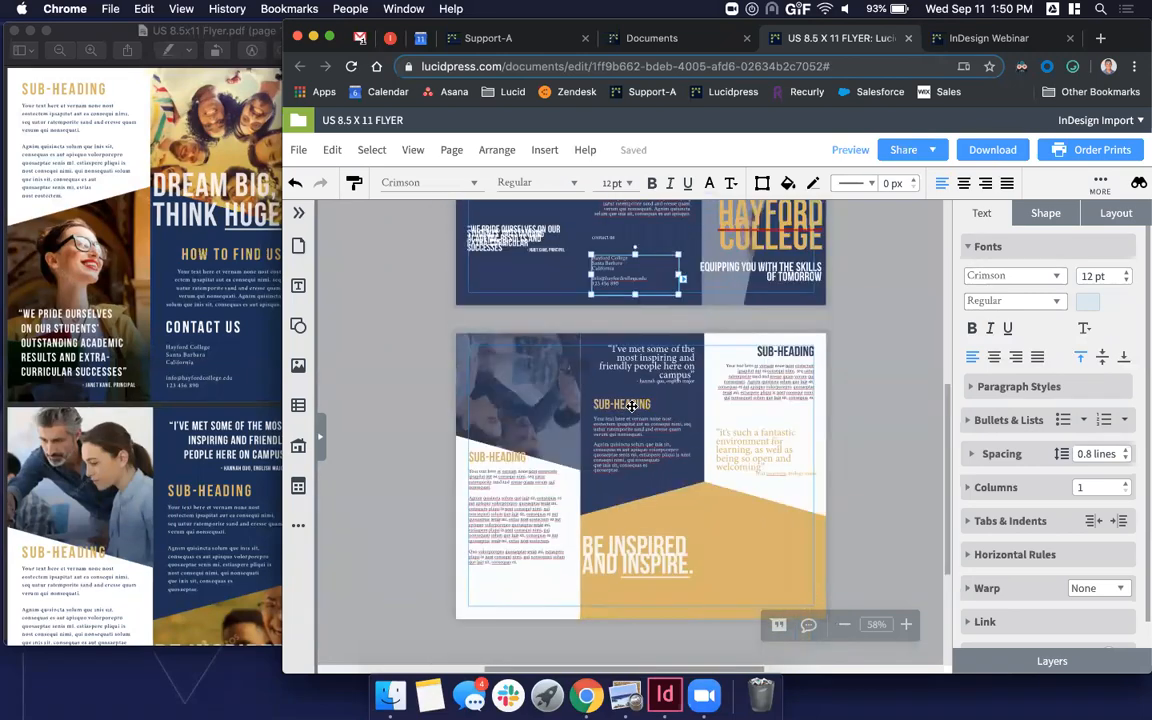
scroll(632, 406, "up", 2)
scroll(632, 406, "left", 1)
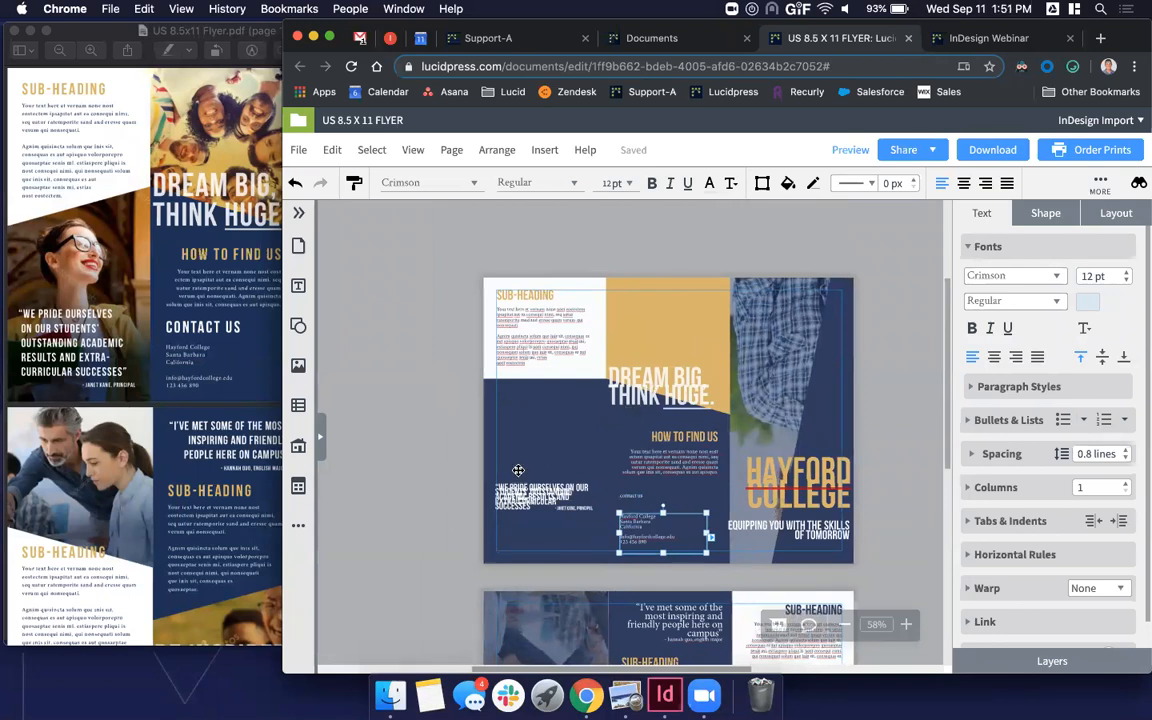
scroll(677, 533, "down", 5)
scroll(677, 533, "right", 1)
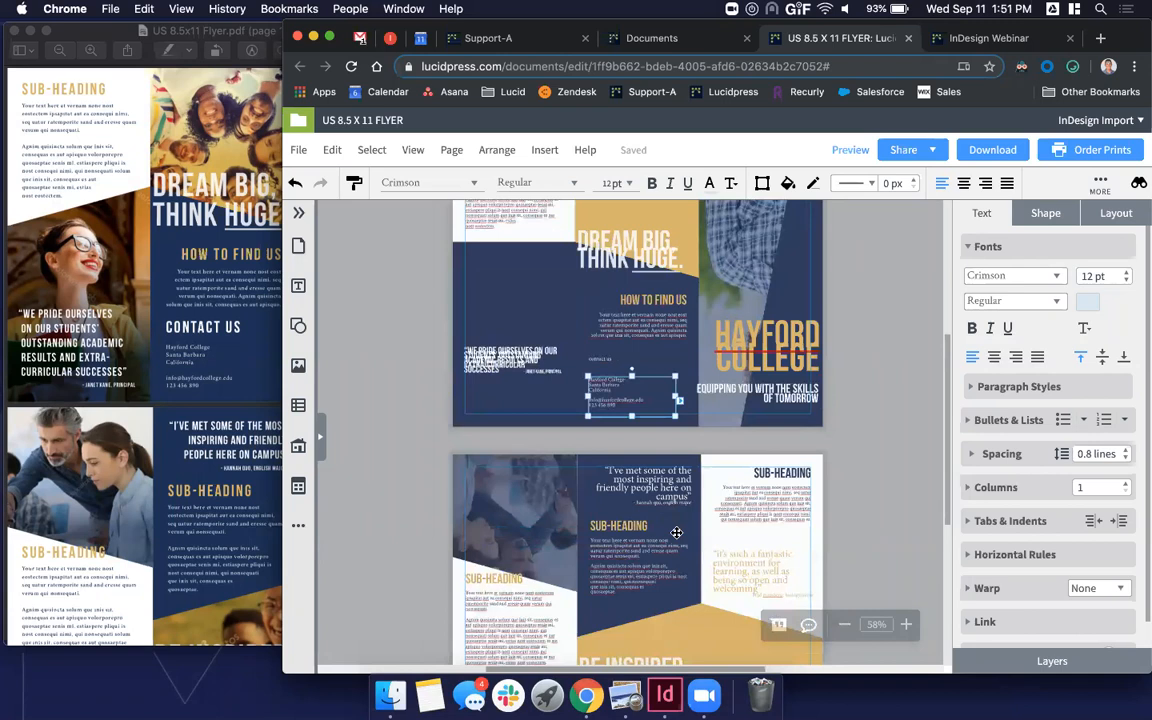
scroll(677, 533, "up", 5)
scroll(677, 533, "left", 1)
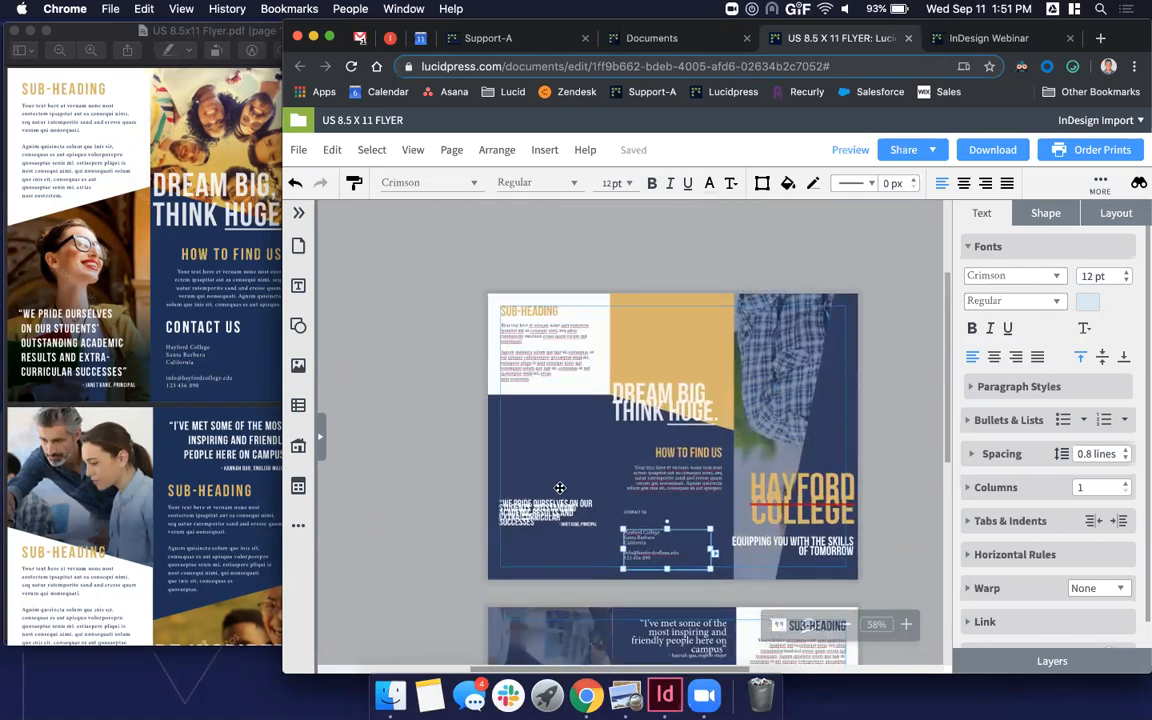
- Select the solid navy rectangle behind the quote on page 1 and compare that area with the original PDF
scroll(560, 487, "up", 2)
left_click(551, 455)
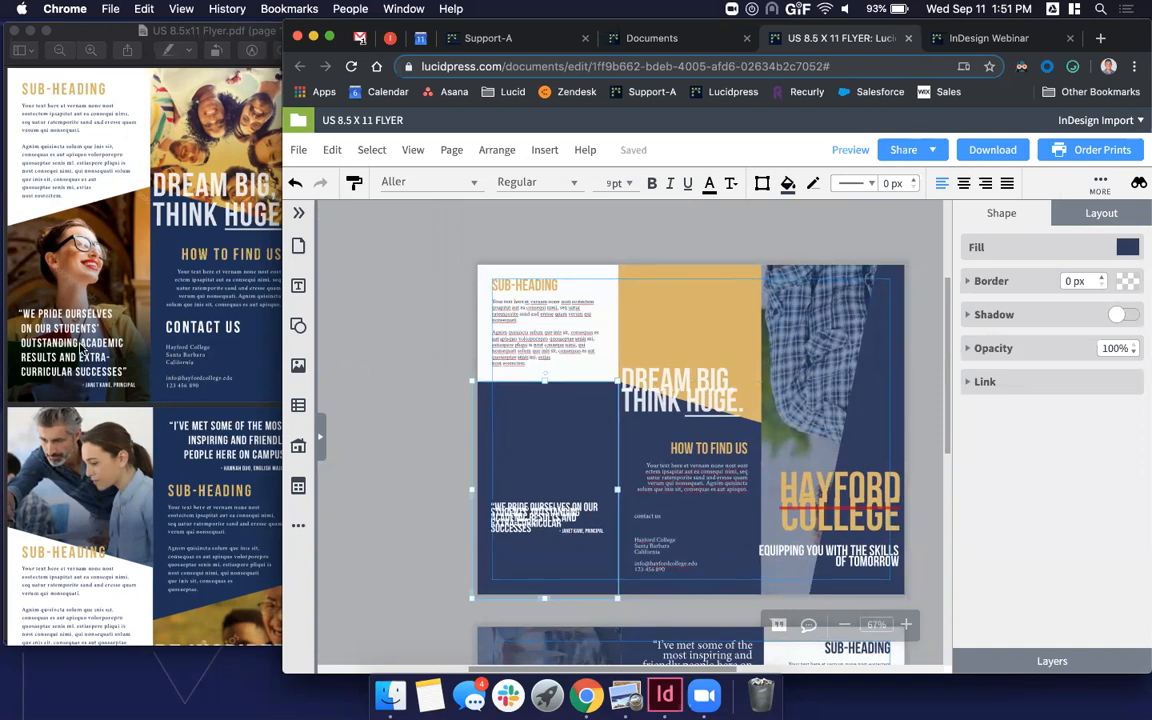
left_click(74, 315)
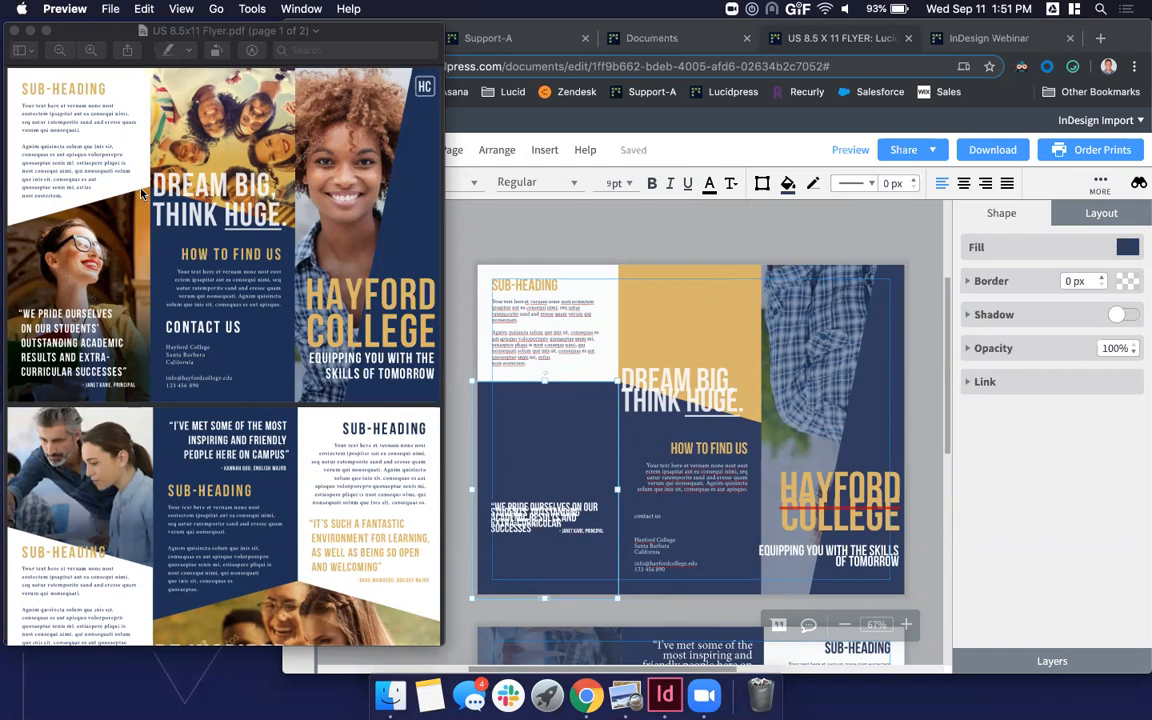
left_click(512, 224)
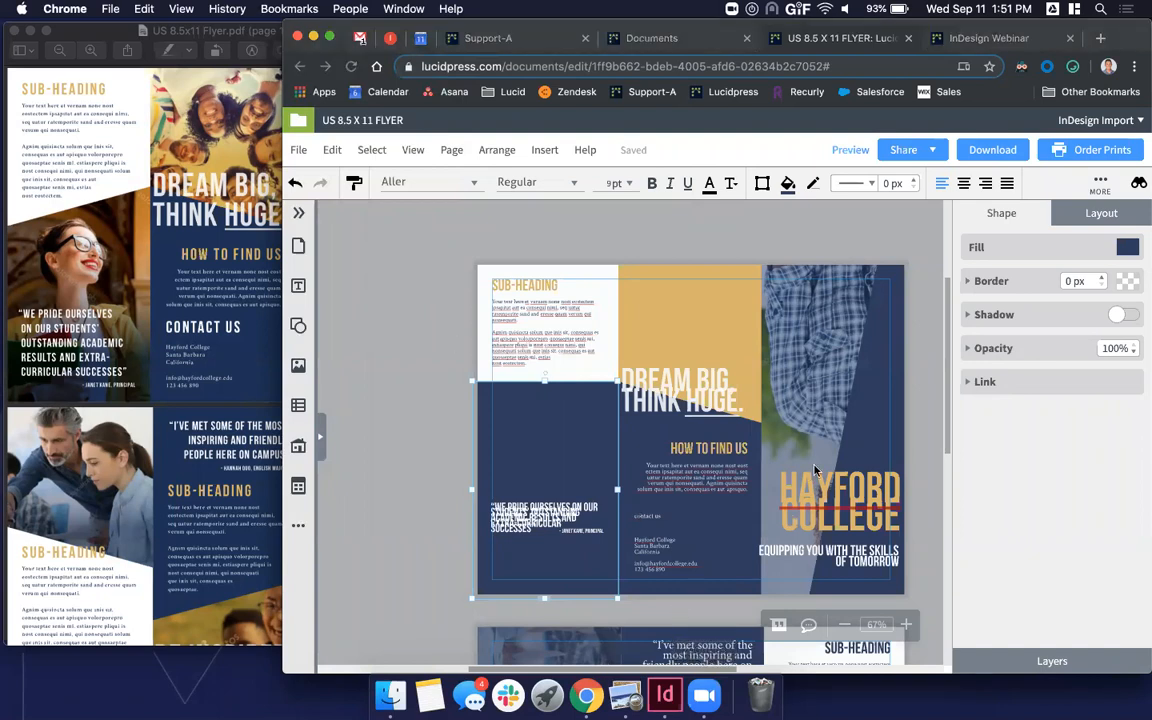
- Create a blank 51p0 x 66p0 Letter document in InDesign and return to the brochure in Lucidpress
left_click(665, 695)
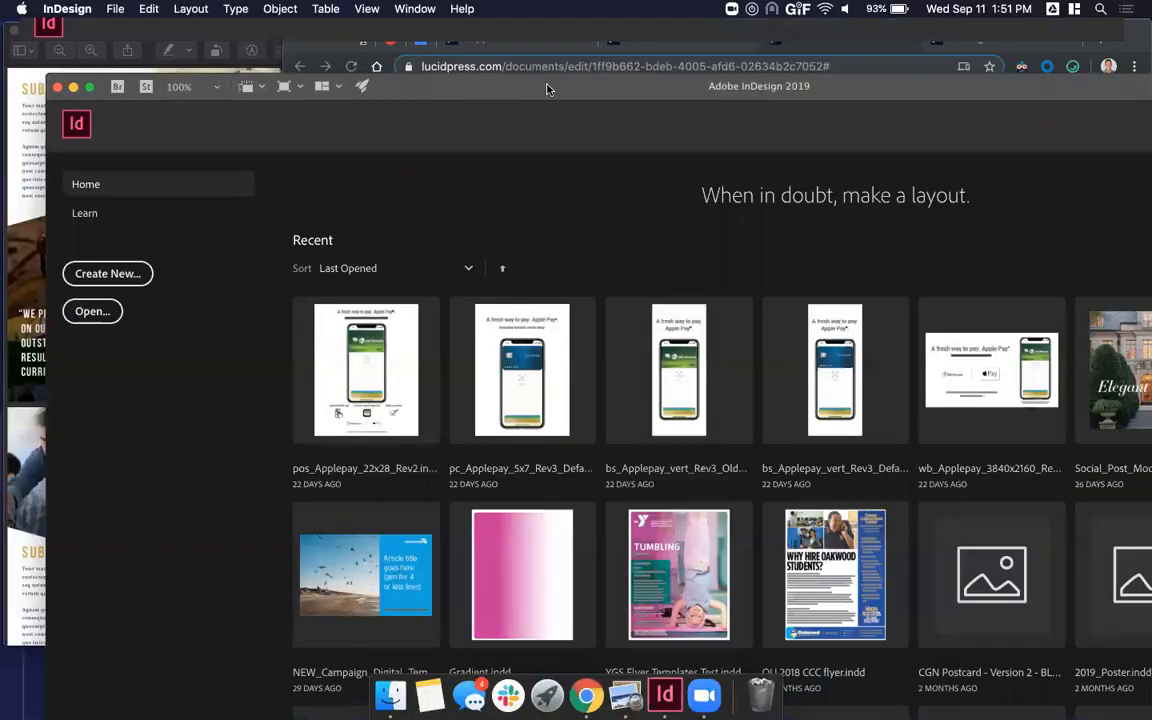
left_click_drag(545, 88, 477, 33)
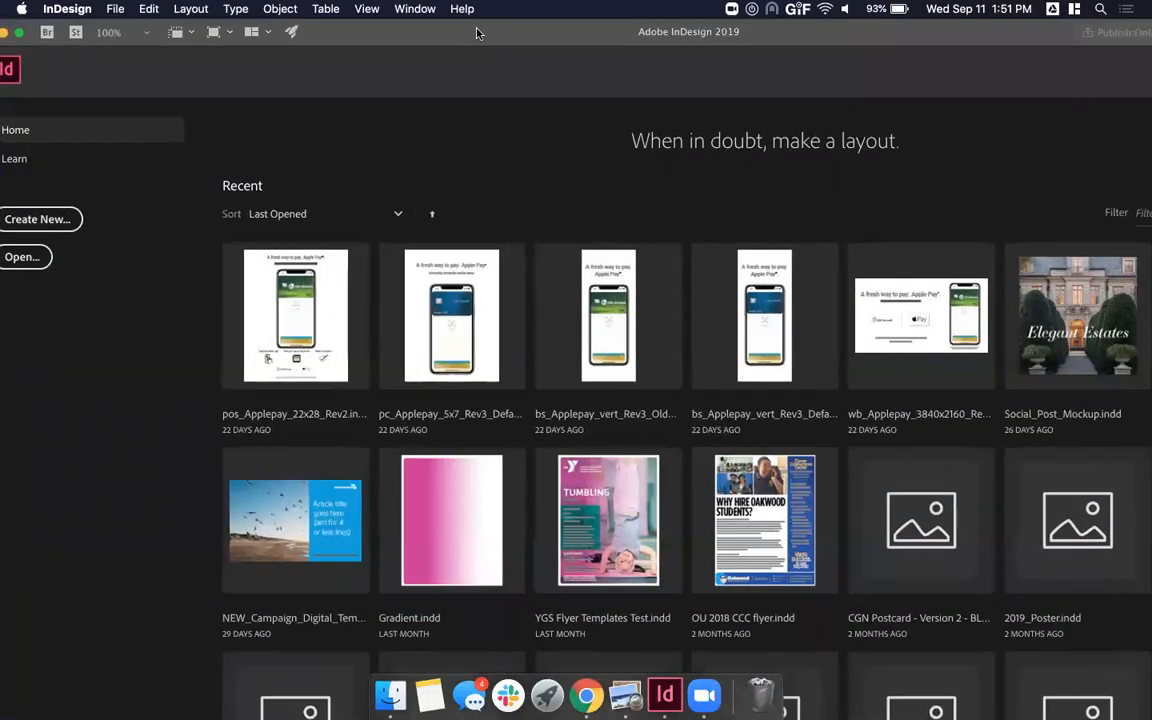
double_click(477, 33)
left_click(88, 219)
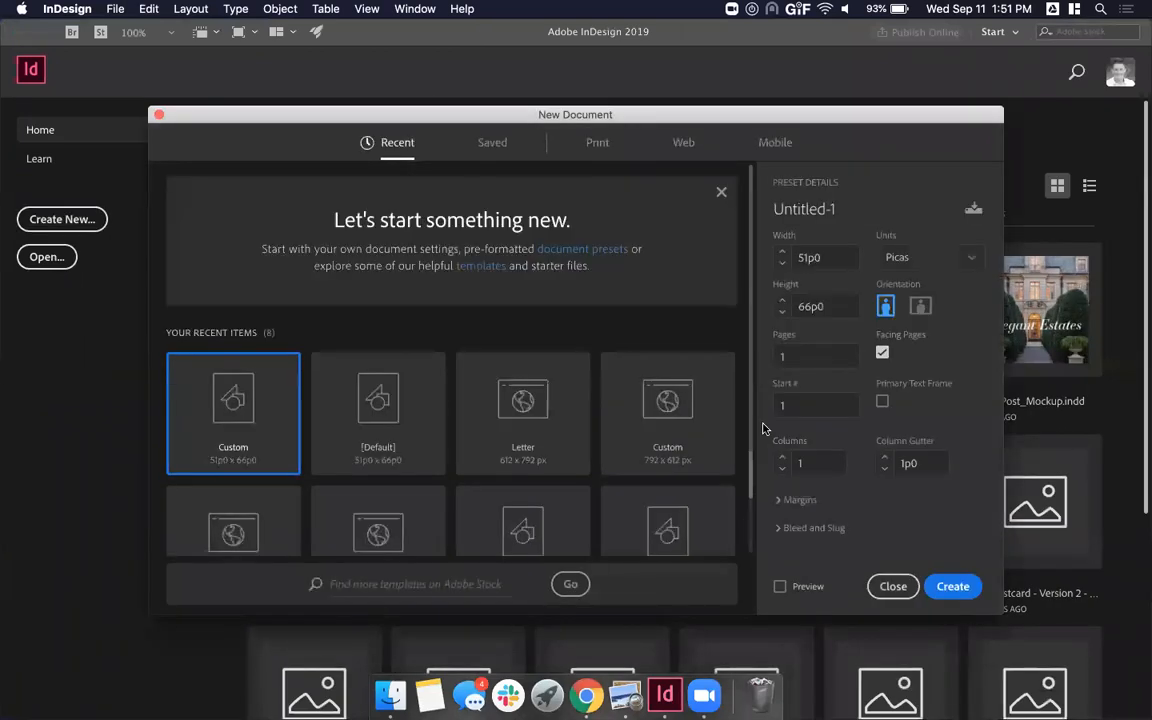
left_click(893, 586)
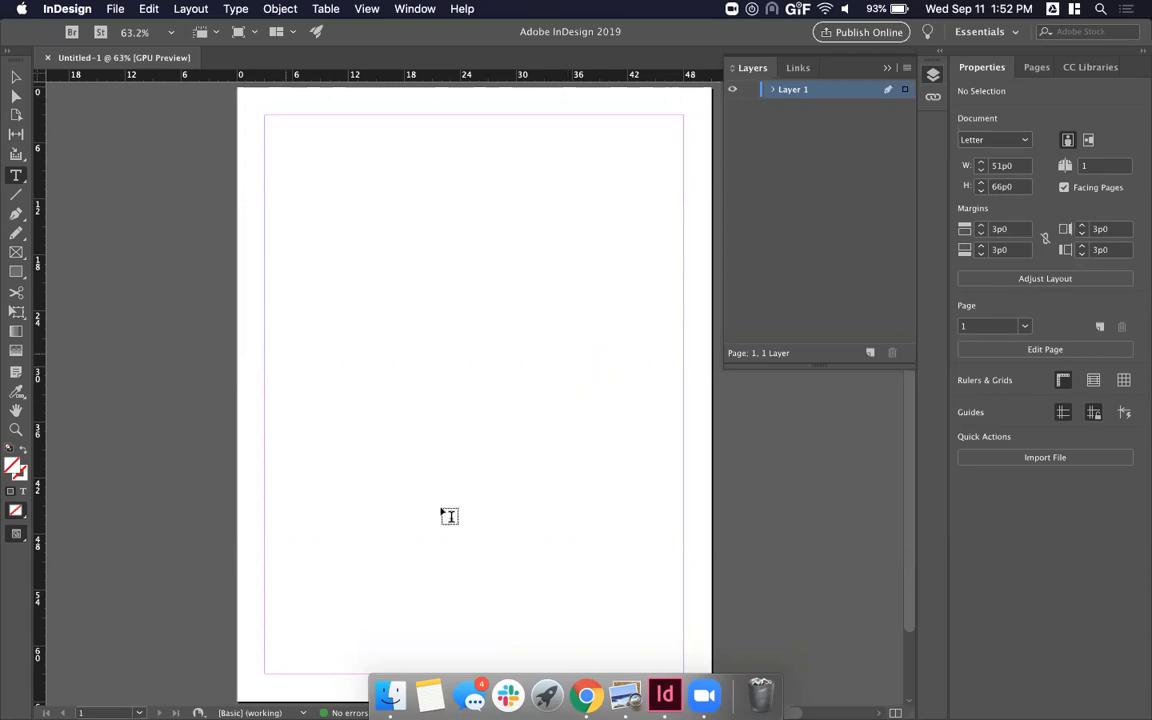
left_click(586, 695)
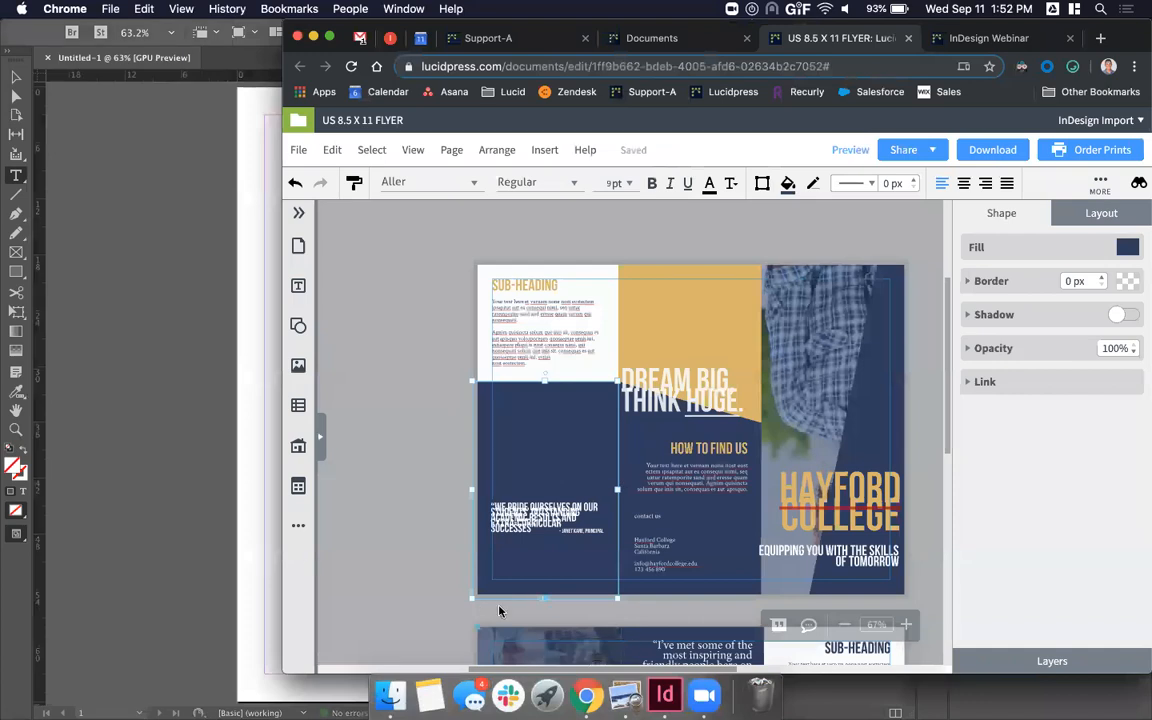
left_click(95, 283)
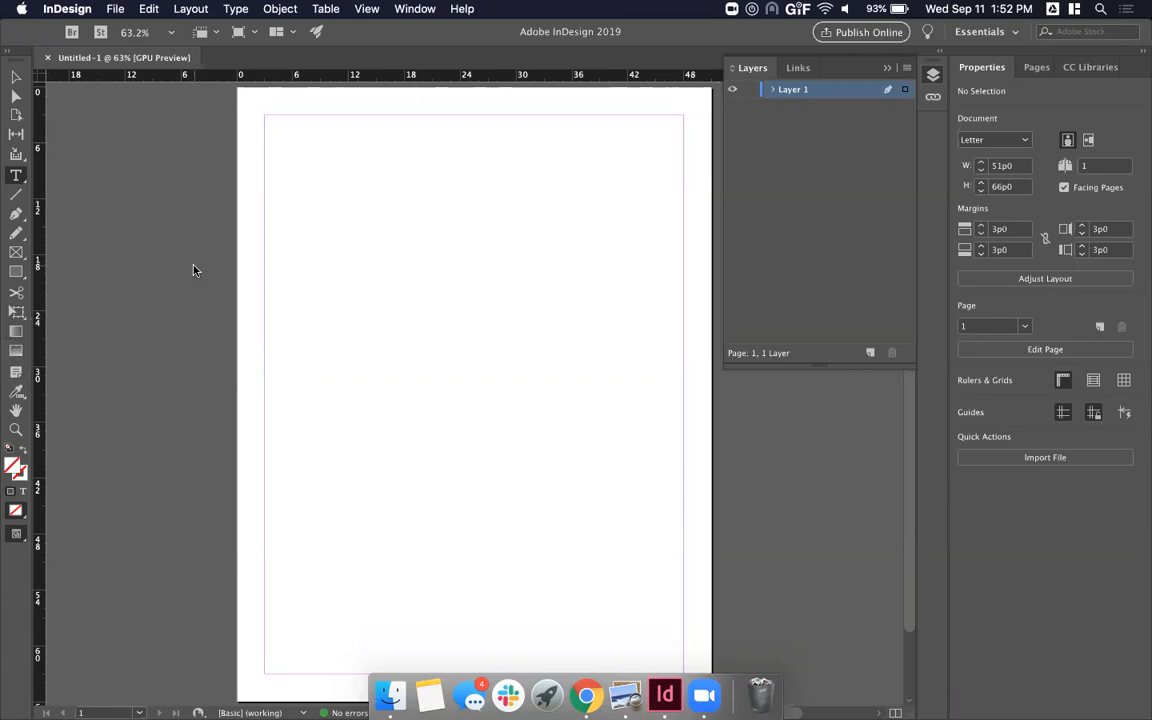
key("super+Tab")
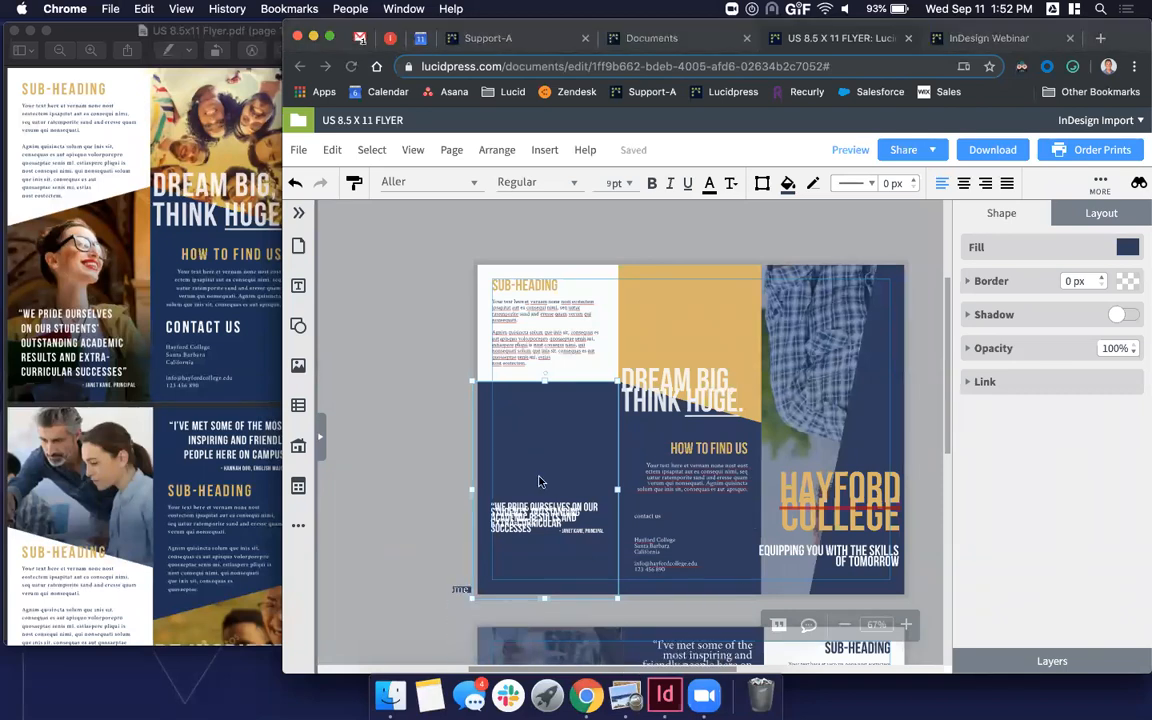
- Give the rectangle behind page 1's quote a two-stop linear gradient from transparent to navy, removing the black stop and moving navy to the end
left_click(1133, 247)
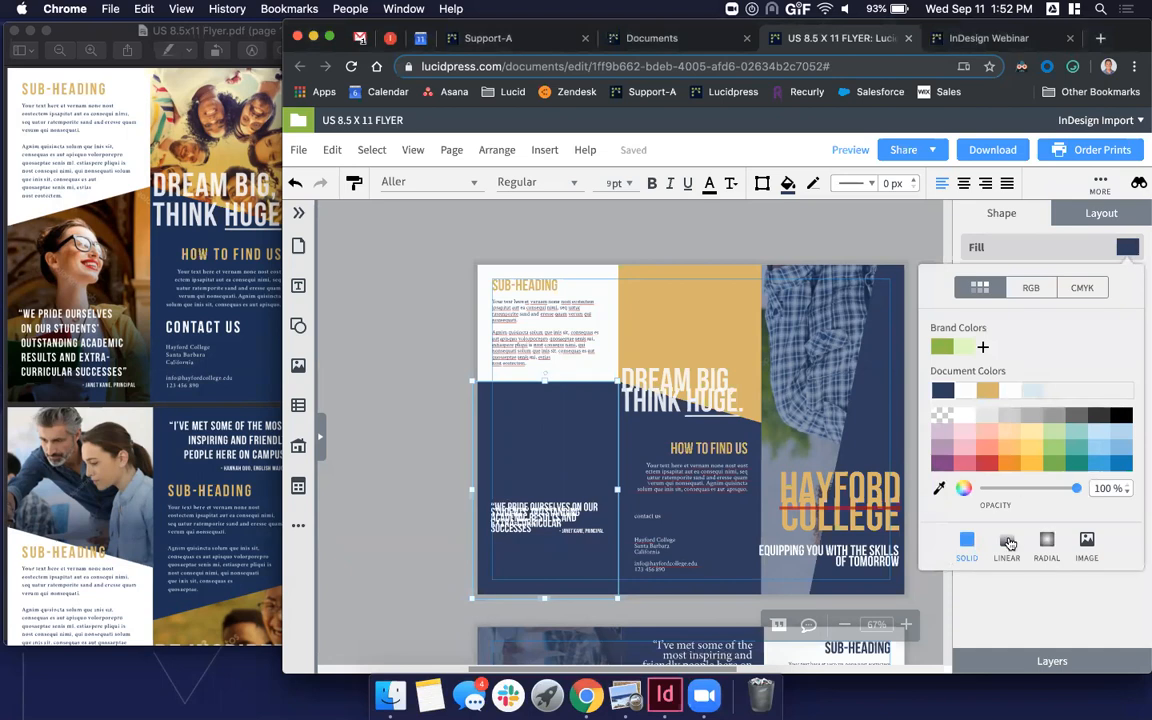
left_click(1008, 543)
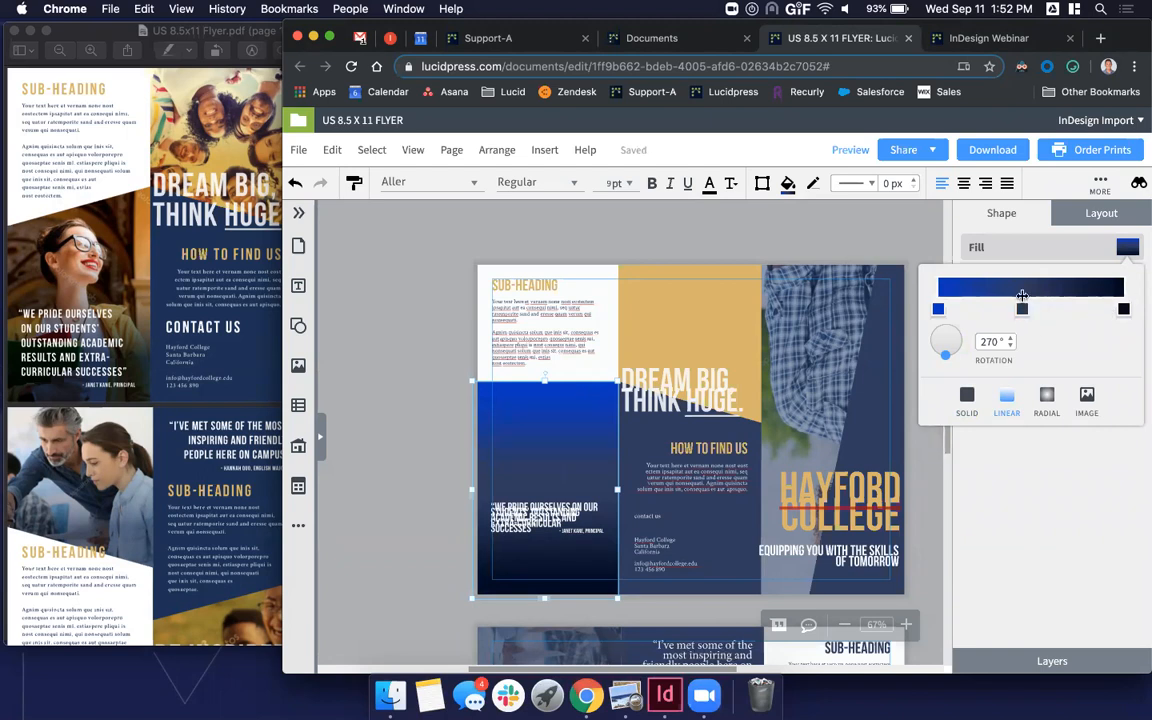
left_click(1124, 309)
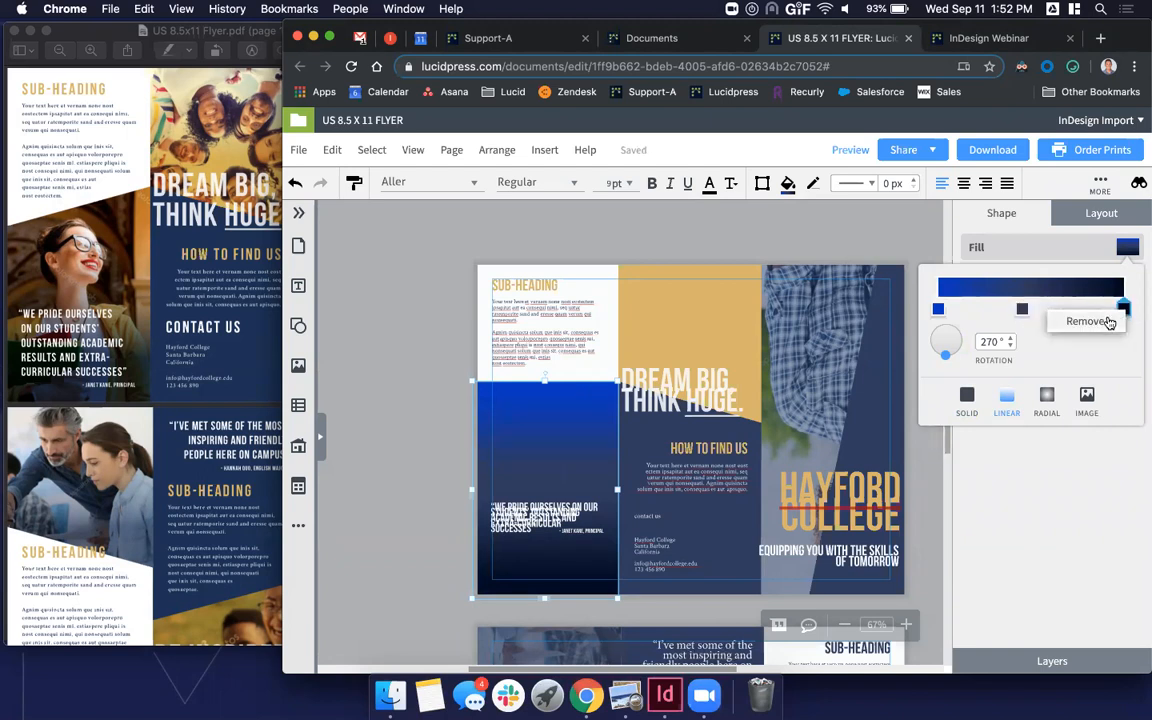
left_click(1090, 319)
left_click_drag(1022, 309, 1124, 309)
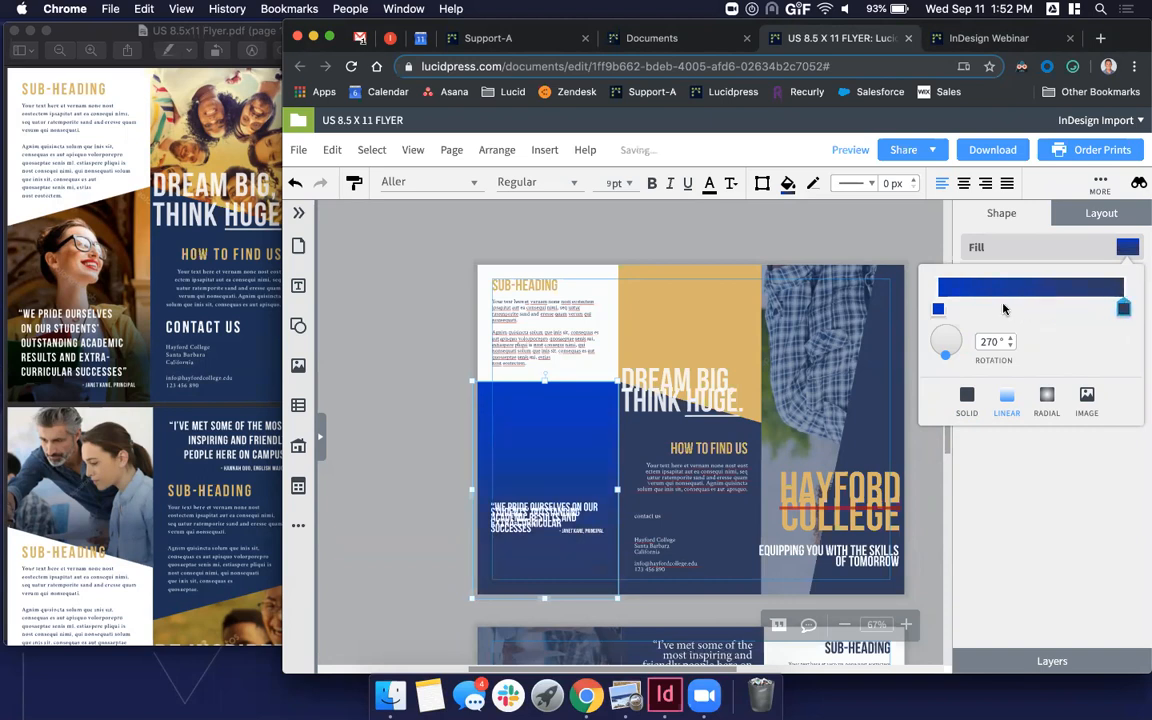
left_click(938, 309)
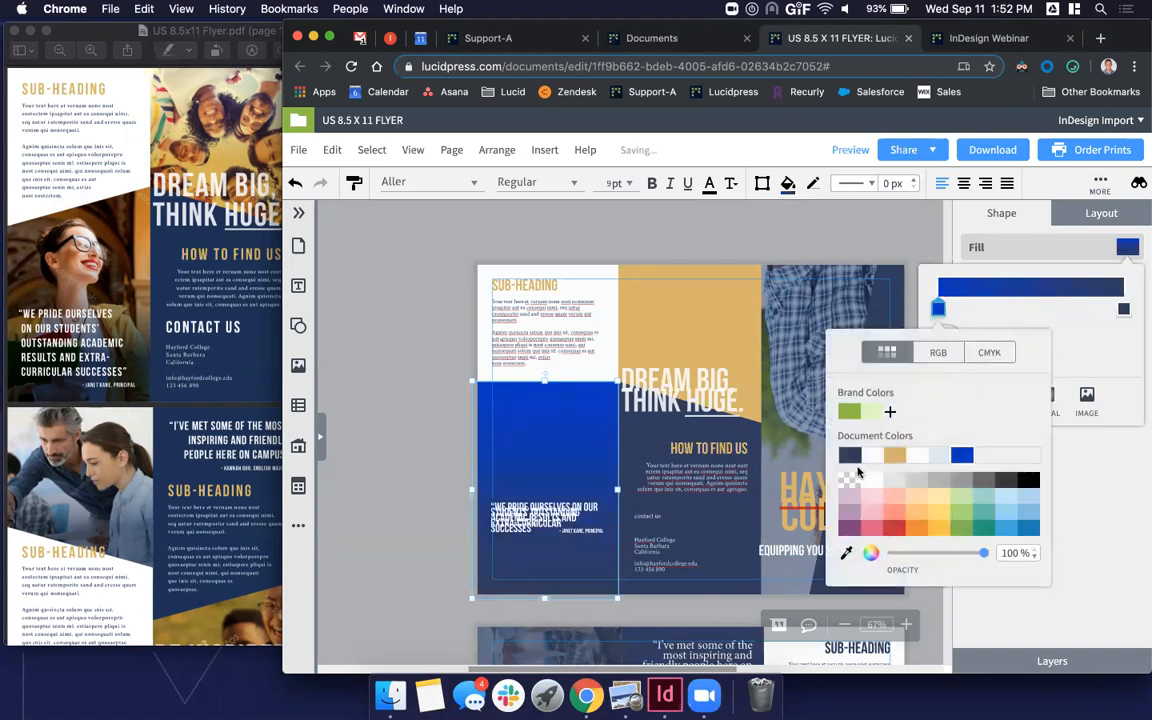
left_click(849, 482)
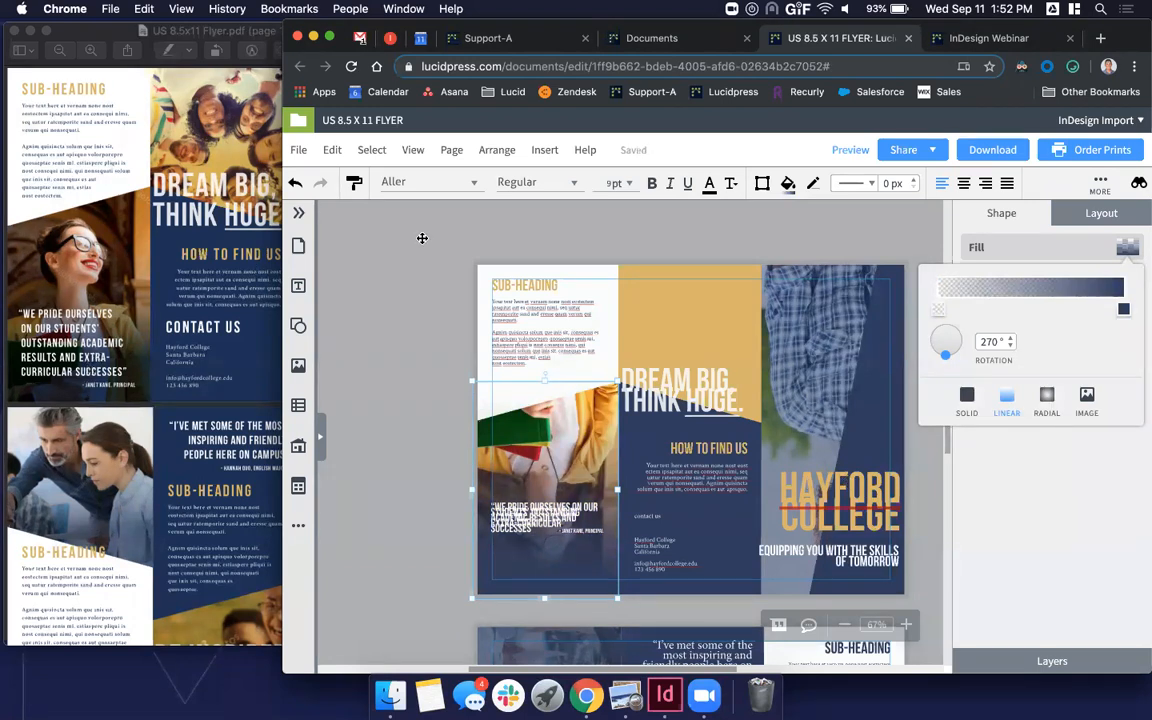
- Rotate the gradient of the rectangle behind page 1's quote to 229° and set the rectangle's opacity to 80%
left_click_drag(945, 354, 935, 357)
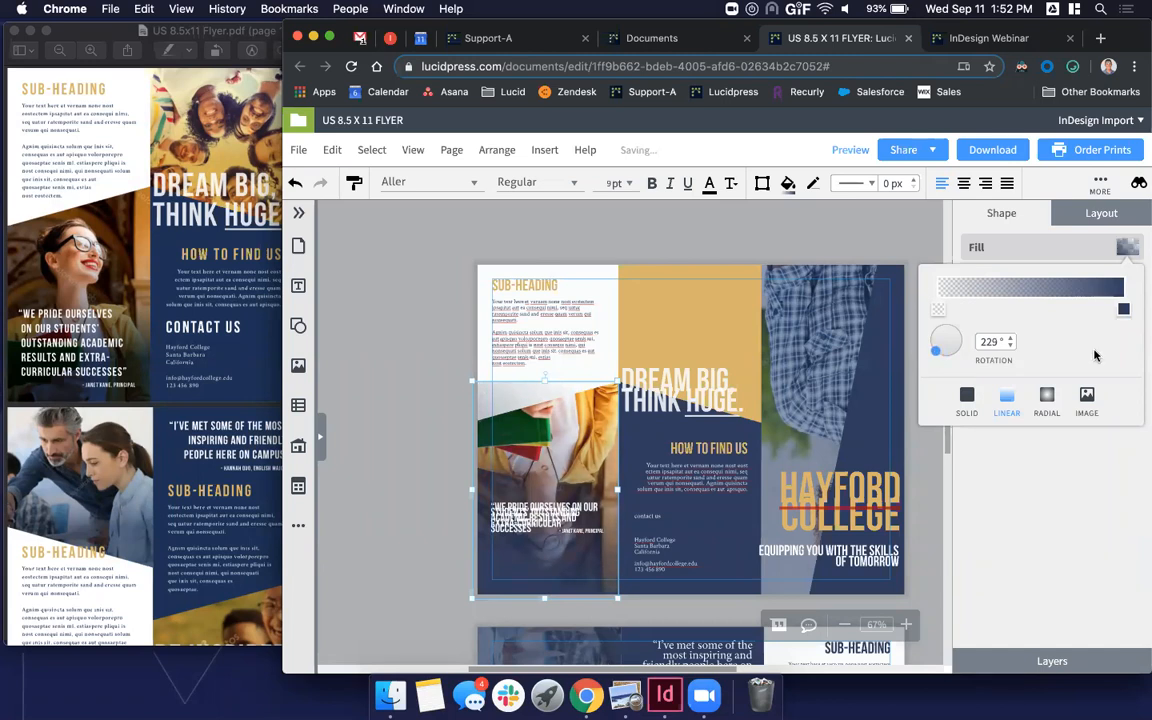
left_click(1063, 533)
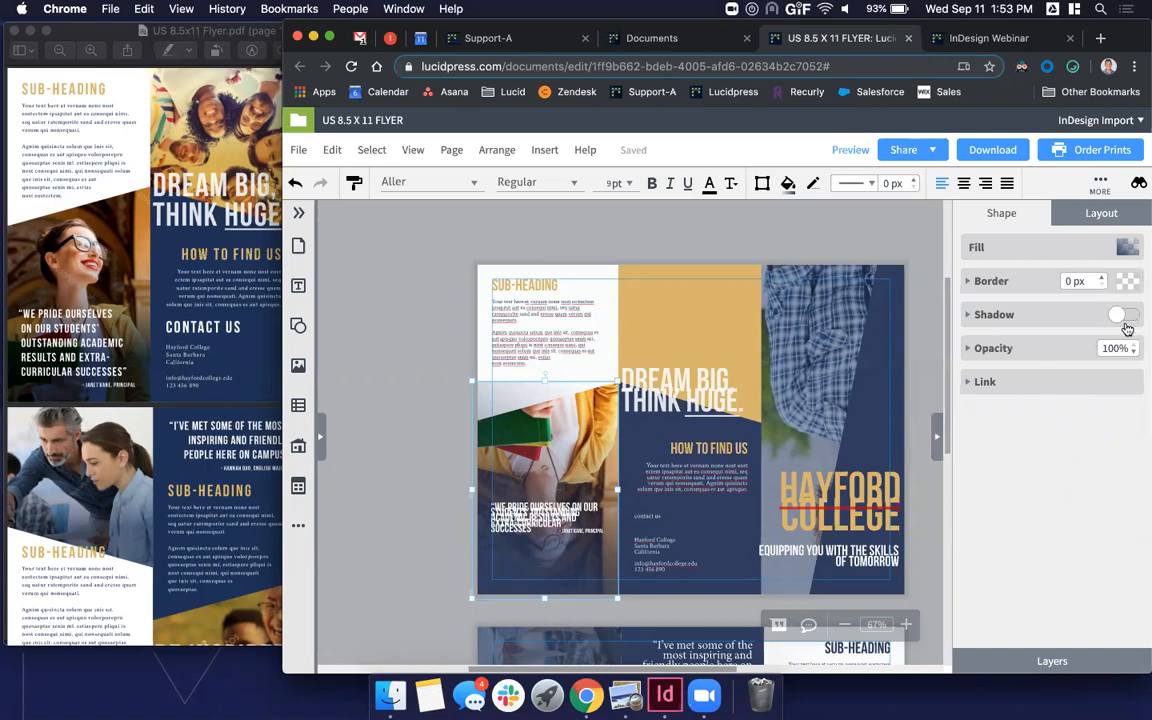
left_click(1134, 354)
left_click(1134, 354)
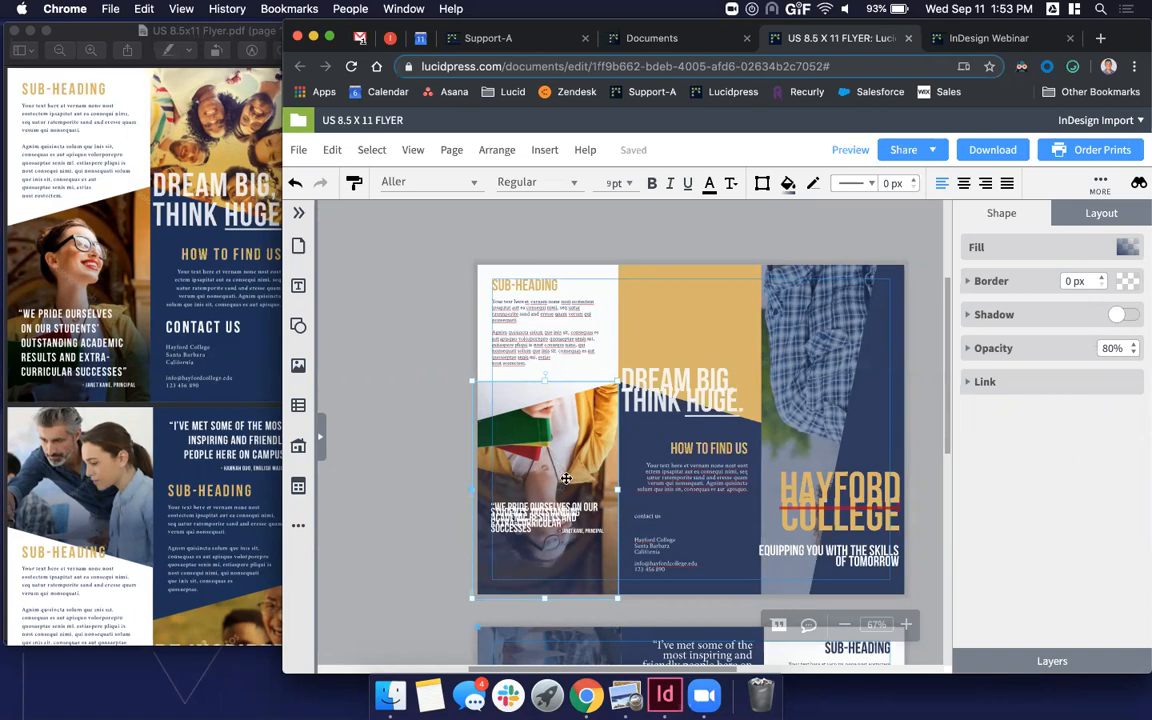
- Shorten the gradient rectangle behind page 1's quote by lowering its upper edge into the photo
left_click_drag(545, 381, 544, 435)
left_click(412, 399)
left_click(580, 415)
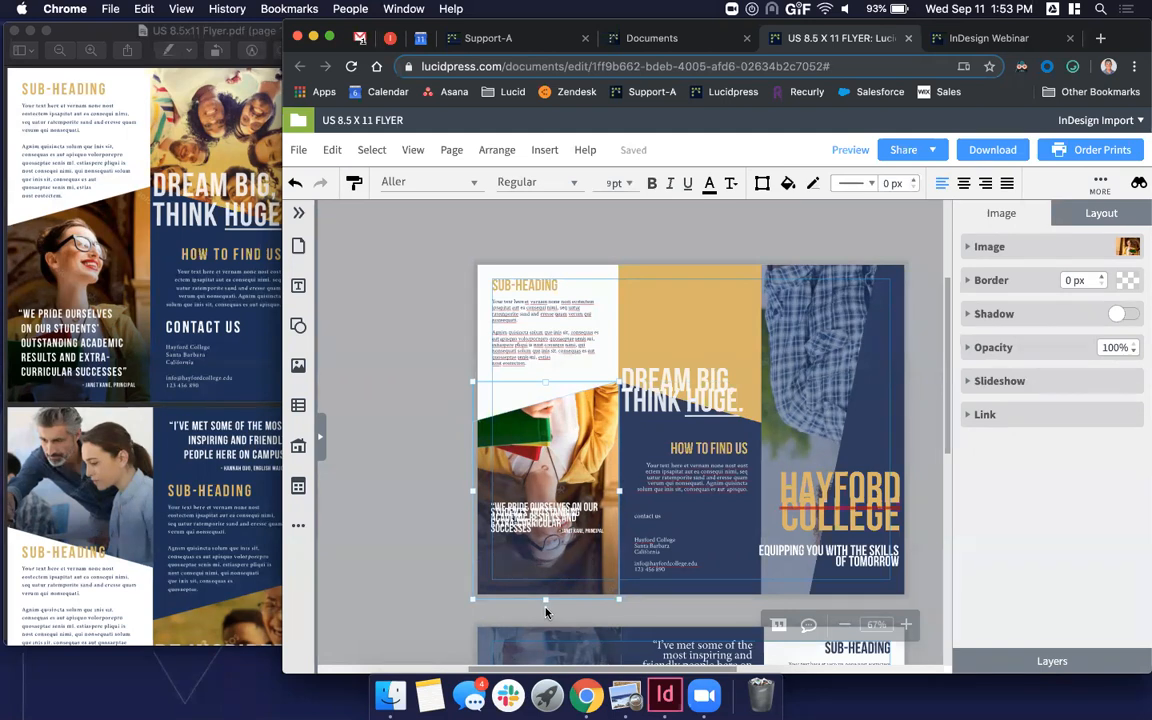
left_click(432, 566)
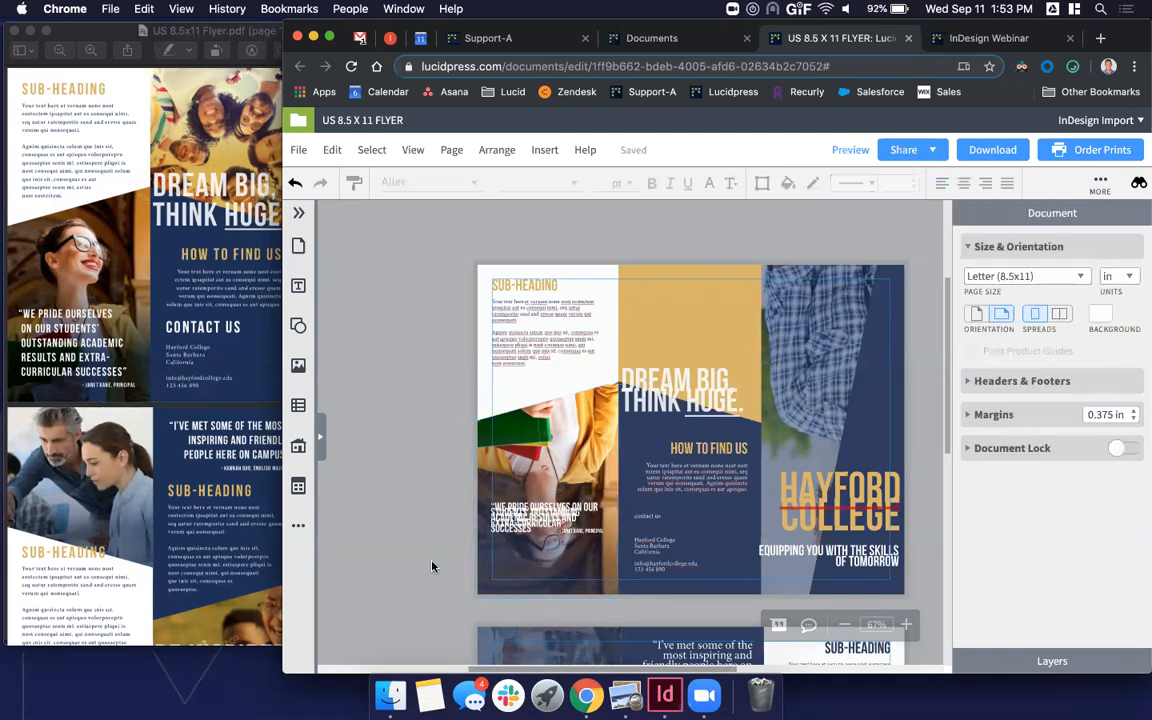
- Try to rotate the photo behind page 1's quote by 180 degrees so the woman is upright
left_click(560, 481)
left_click(578, 415)
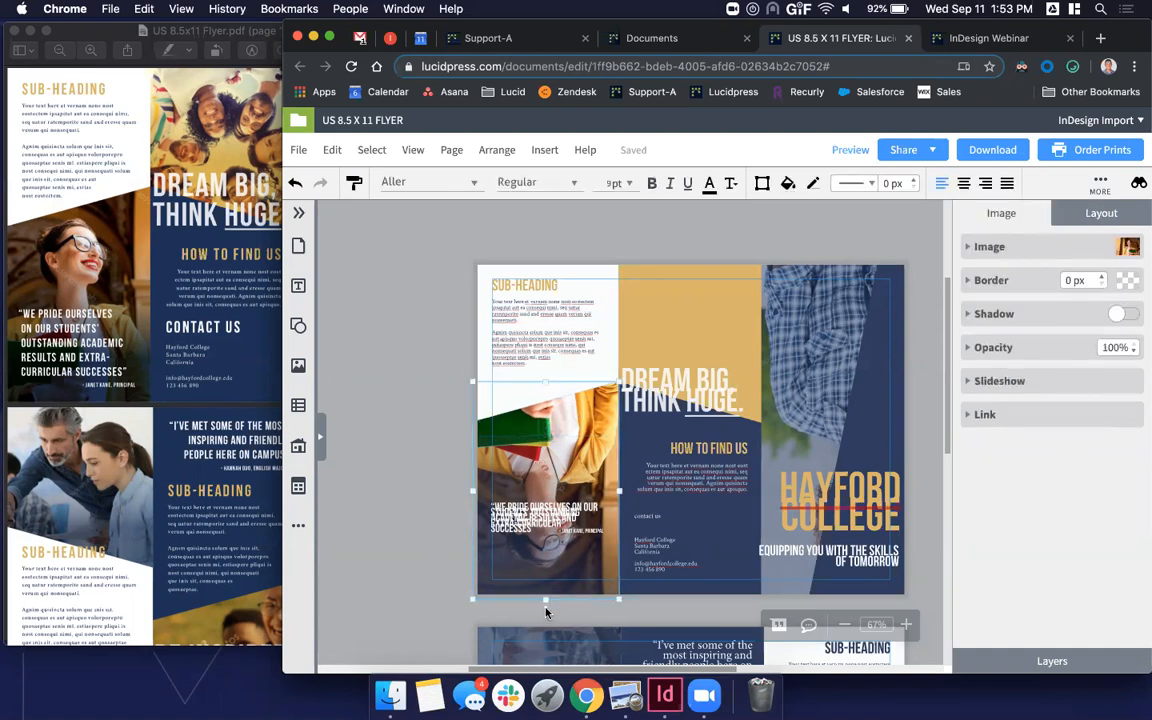
scroll(545, 610, "up", 5)
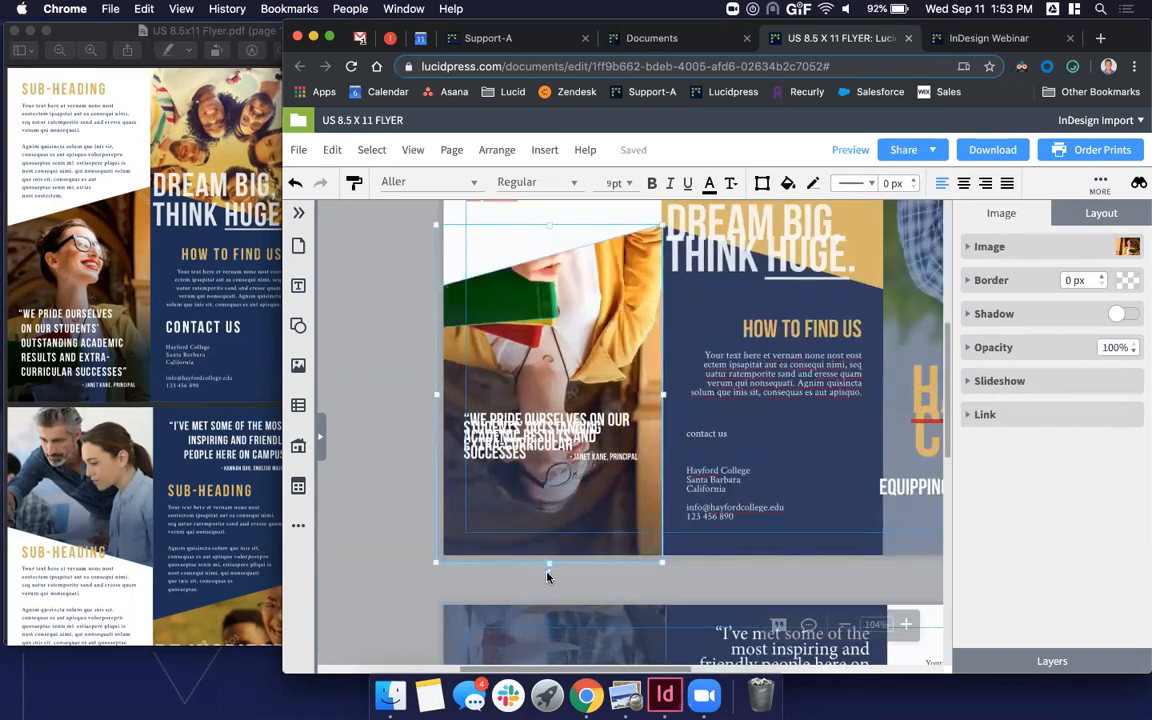
left_click_drag(549, 570, 551, 331)
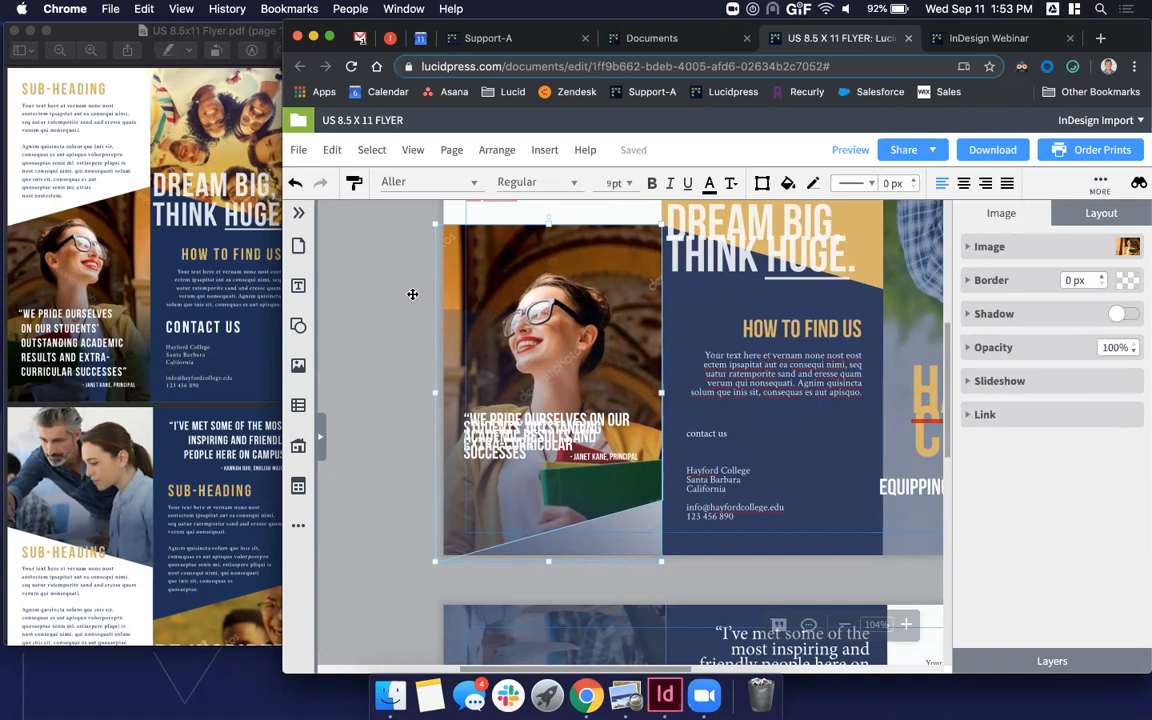
- Examine the available shapes and the quote photo's image fill options for a way to keep its slanted edge
left_click(296, 328)
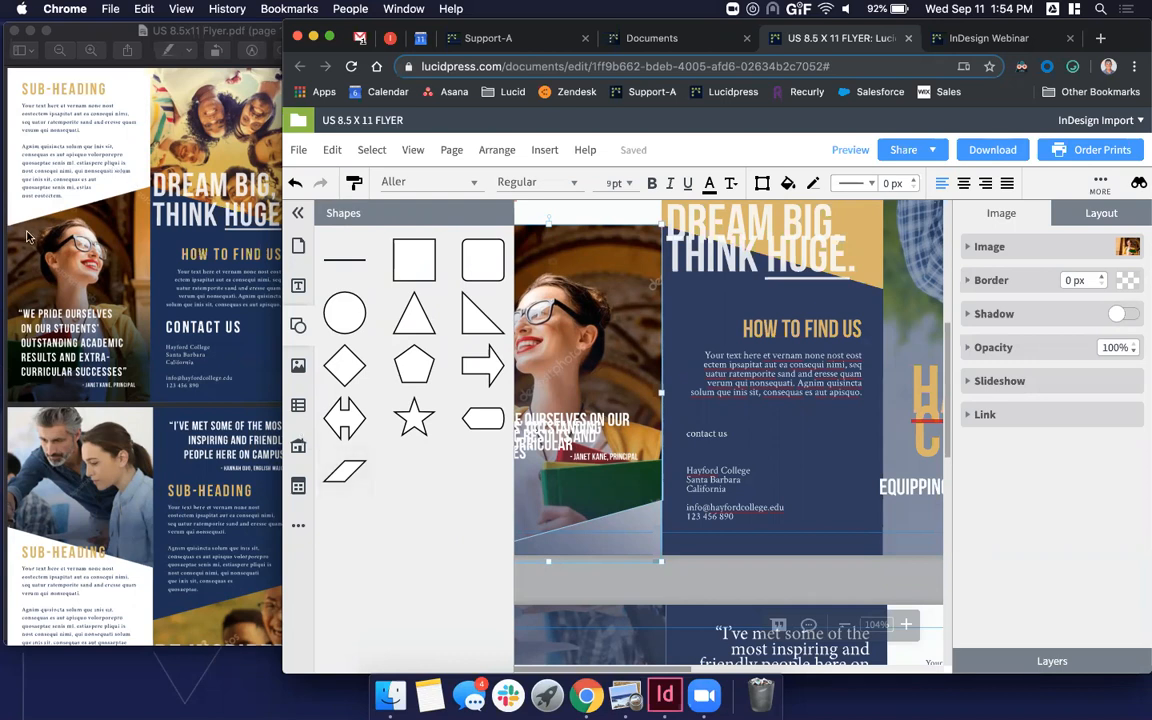
left_click(301, 213)
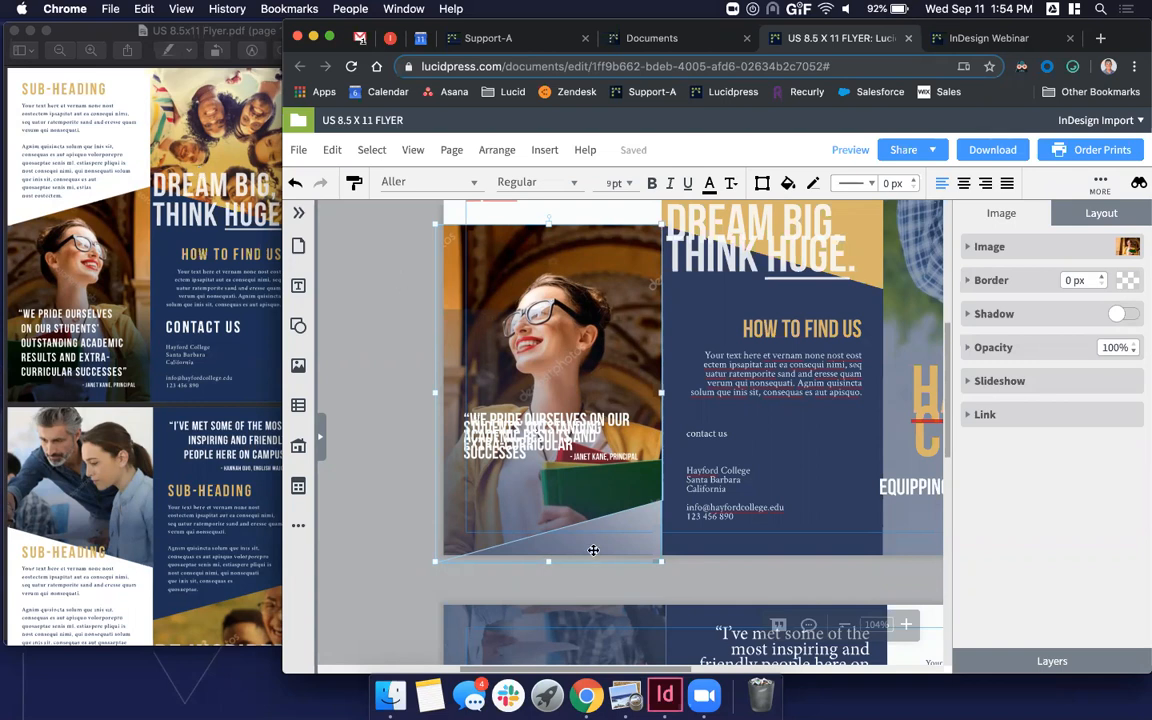
scroll(560, 393, "up", 1)
scroll(560, 393, "up", 2)
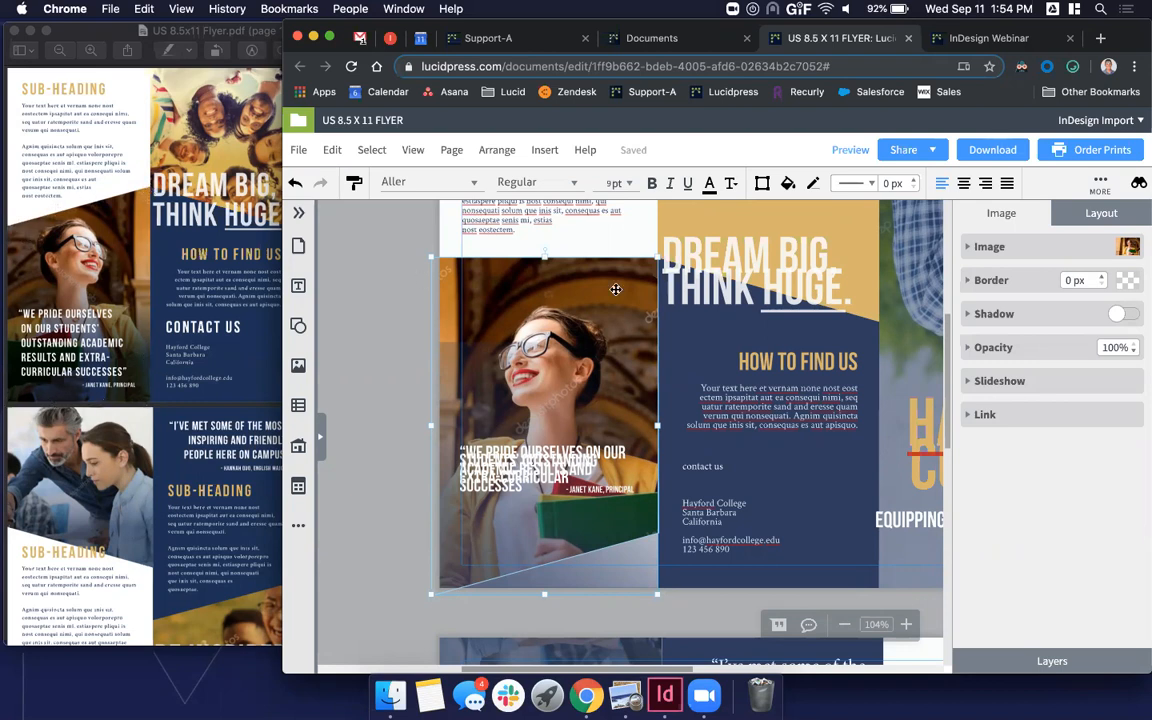
left_click(788, 185)
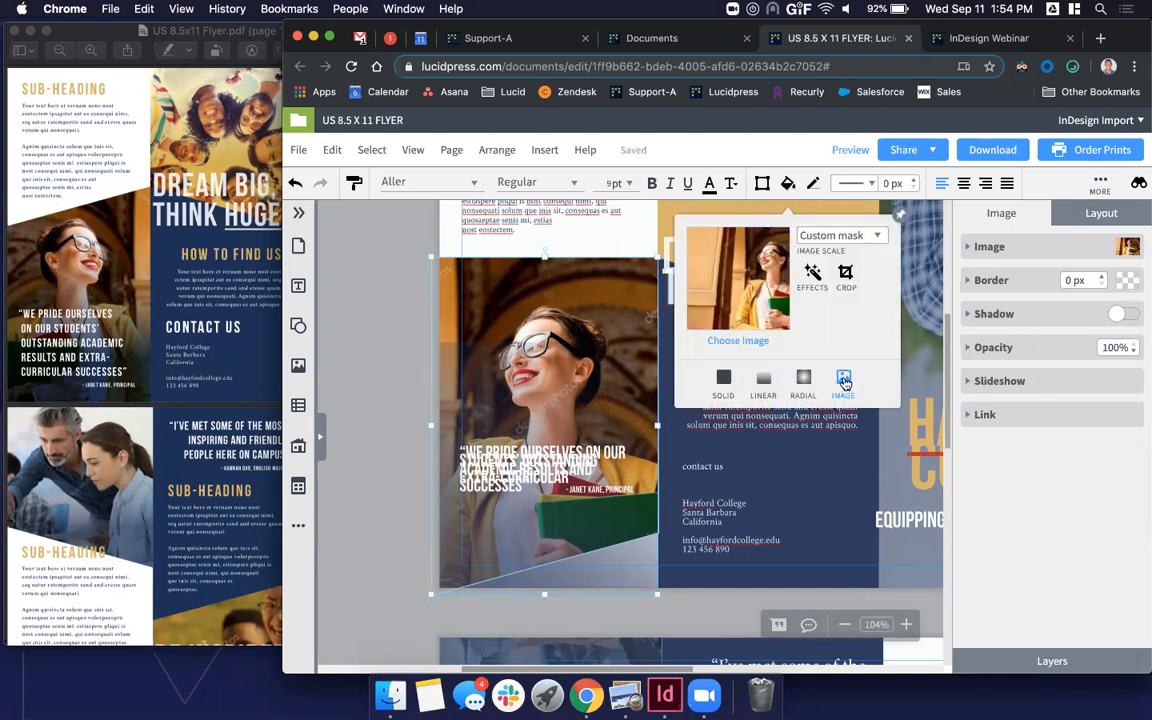
left_click(343, 280)
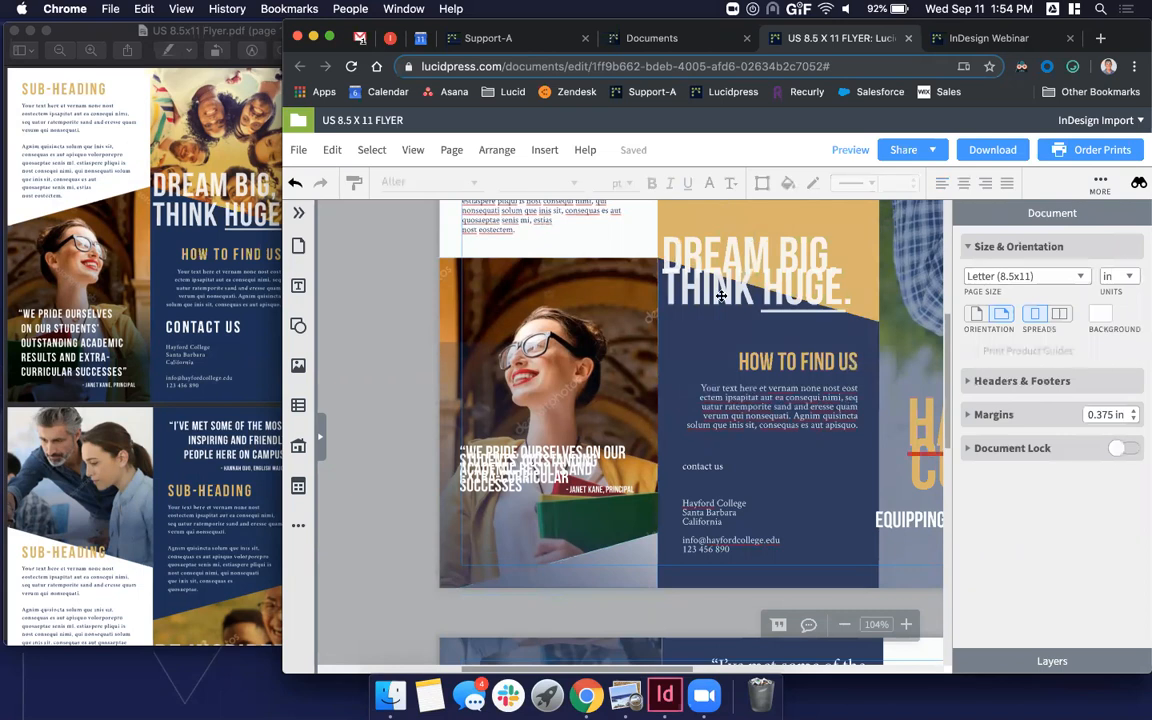
scroll(721, 296, "down", 5)
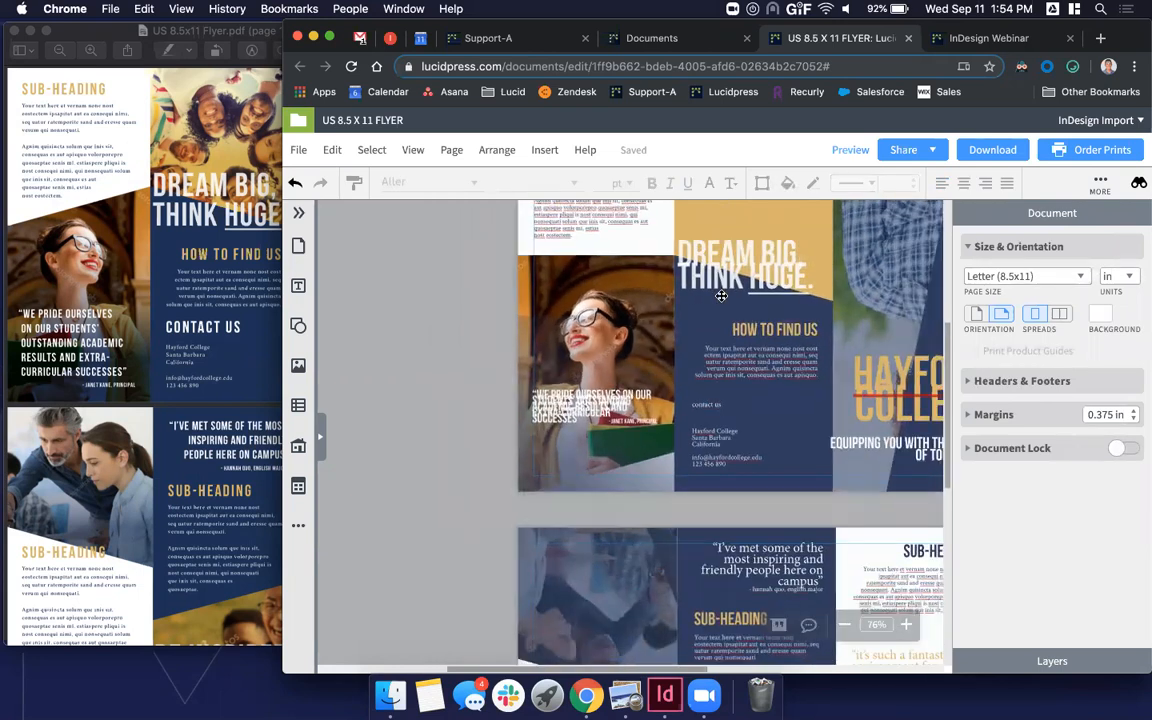
scroll(721, 296, "up", 1)
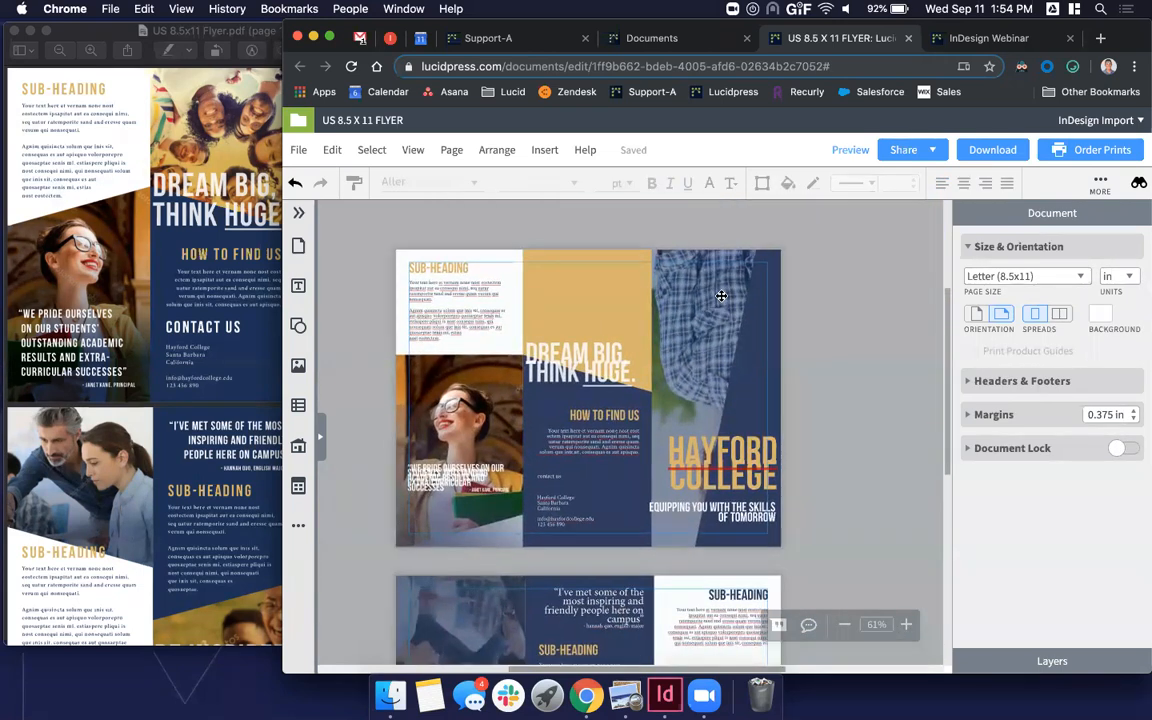
- Rotate the photo behind page 1's quote back by 180 degrees
left_click(448, 371)
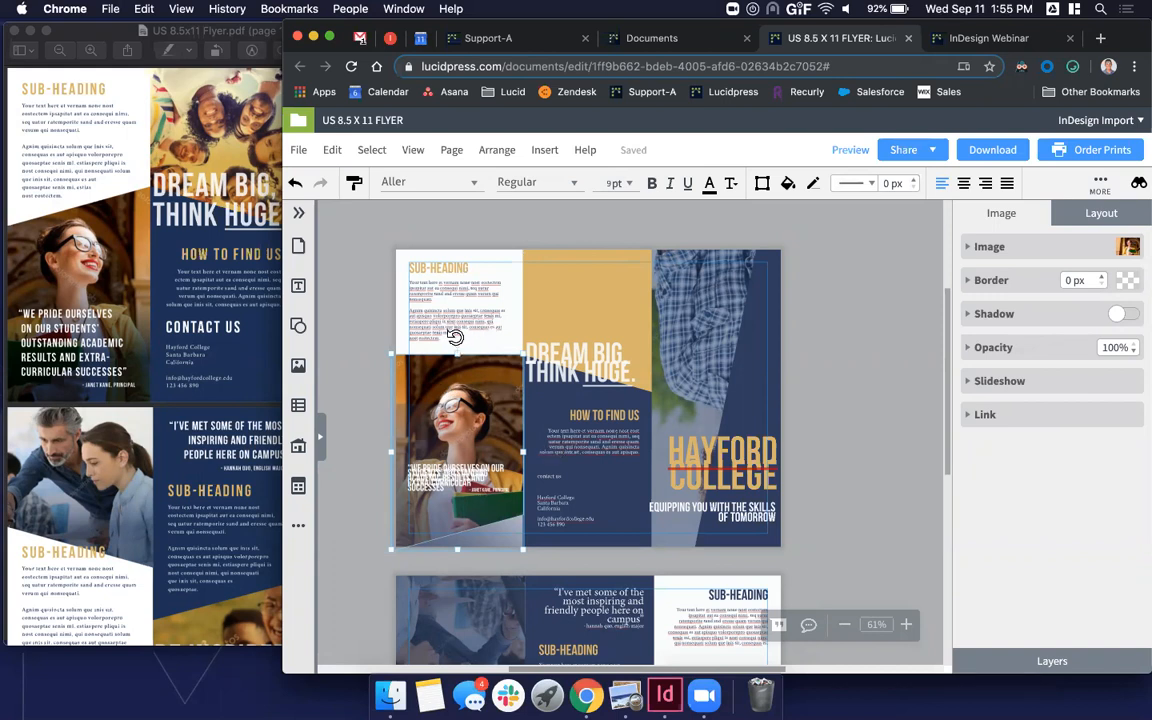
left_click_drag(457, 339, 455, 553)
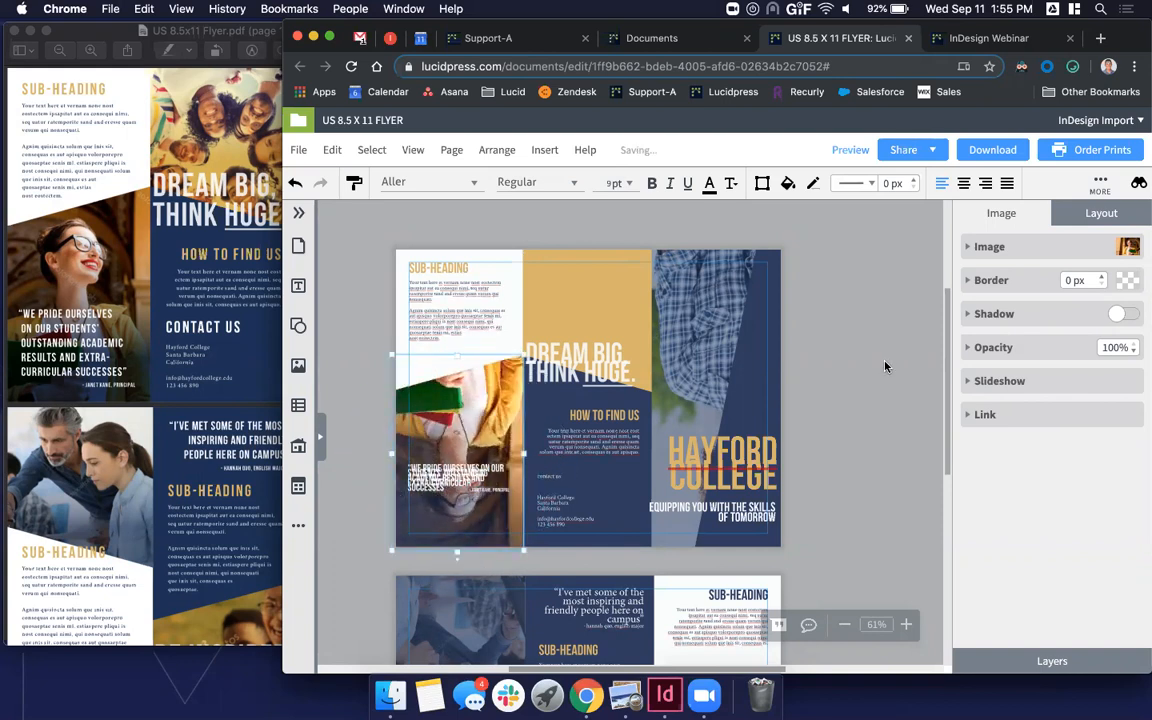
left_click(796, 324)
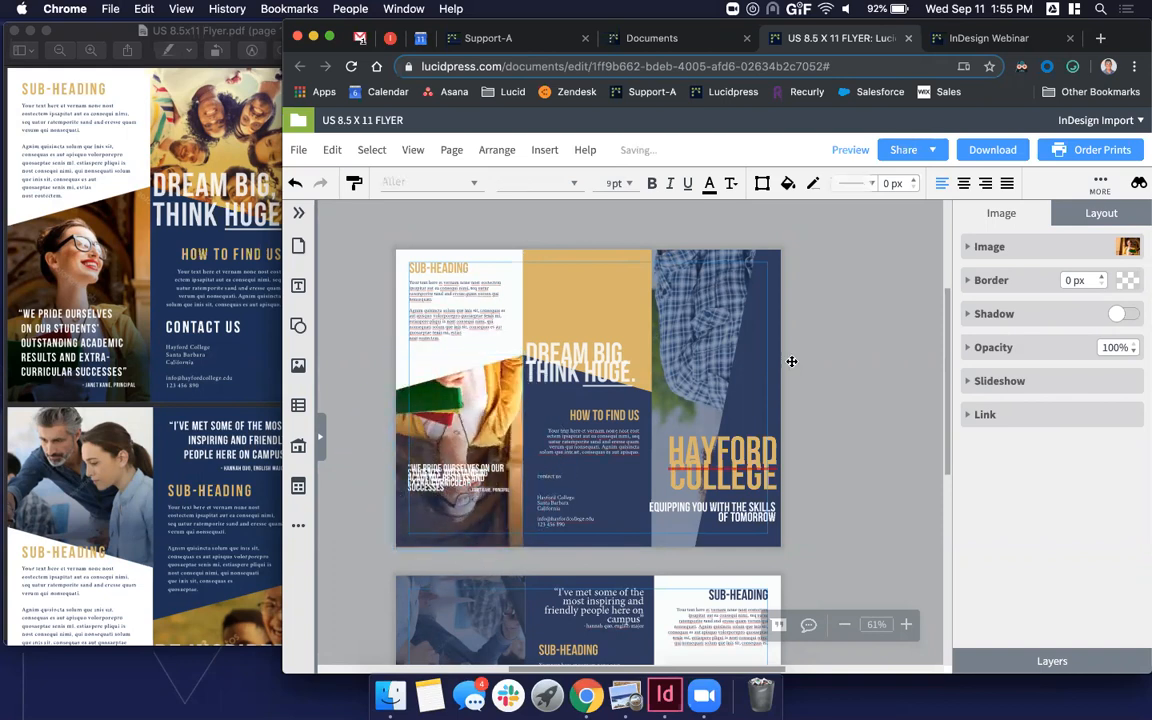
- Give the gold rectangle behind "Dream Big, Think Huge" a linear gradient from gold to transparent, removing the middle stop
left_click(589, 284)
left_click(1127, 252)
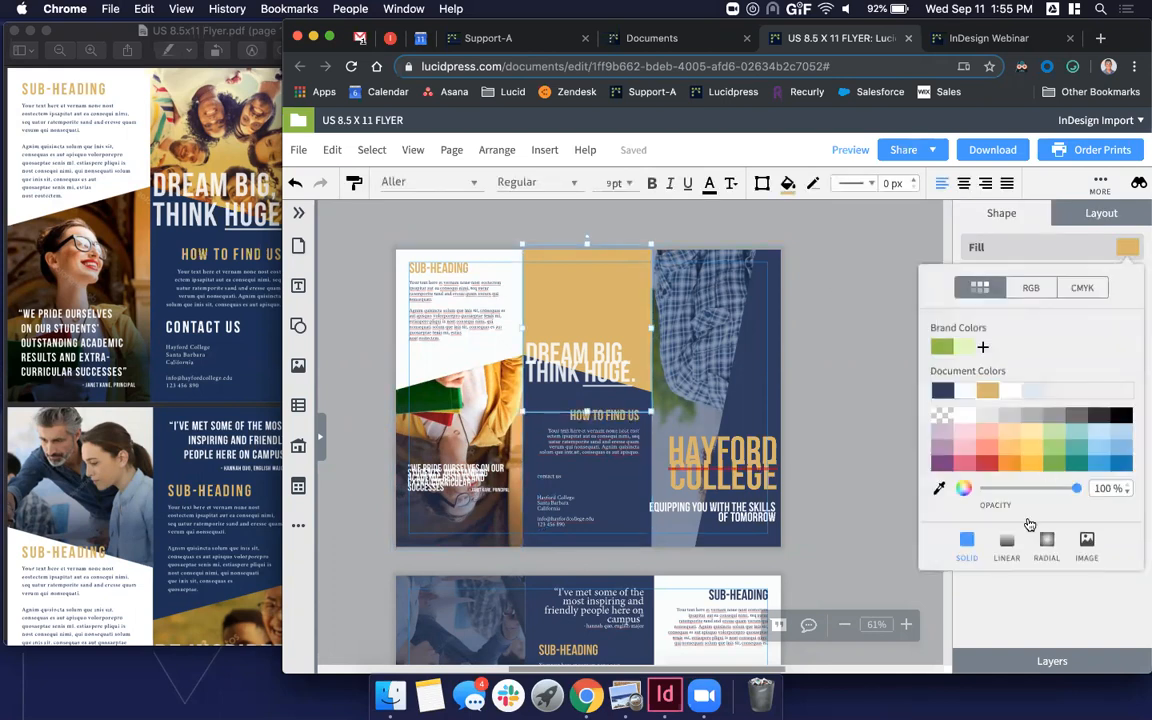
left_click(1008, 535)
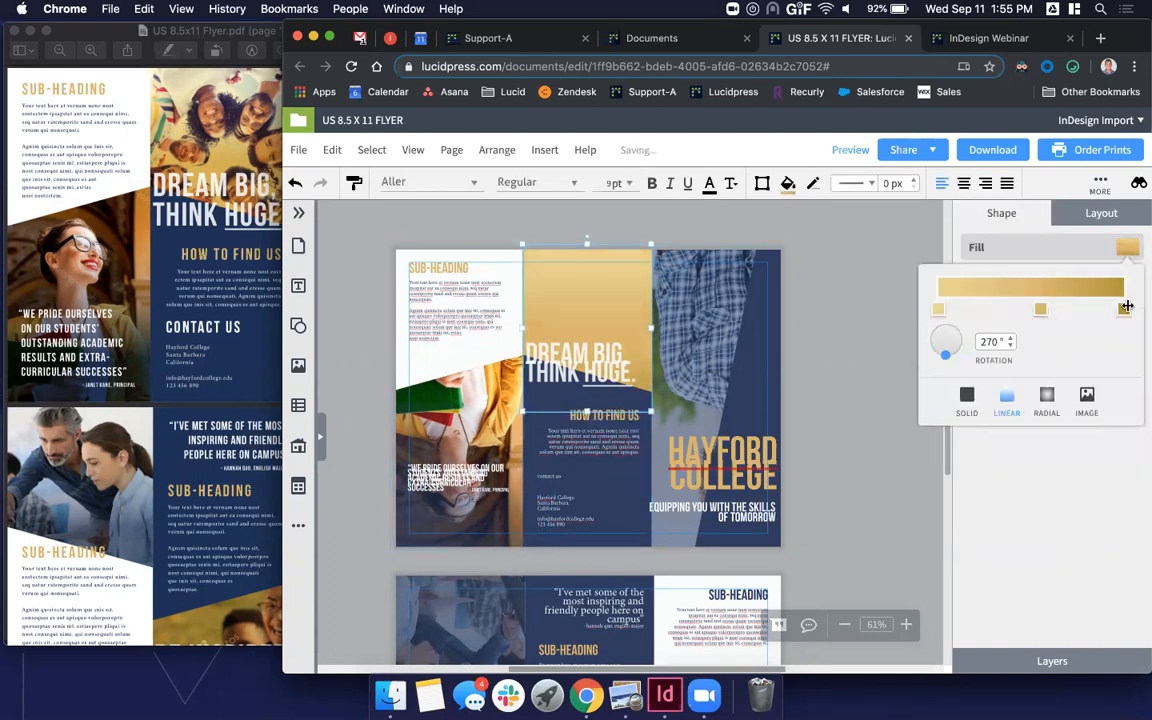
left_click(1123, 308)
left_click(941, 486)
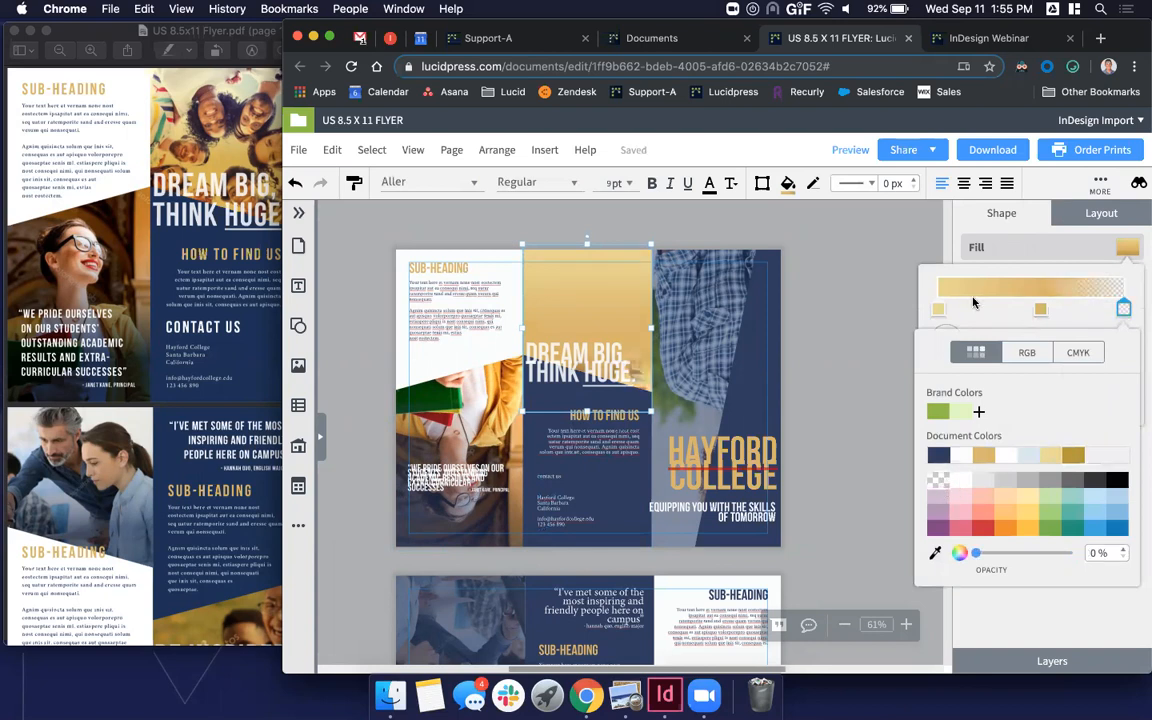
left_click(973, 299)
right_click(939, 309)
left_click(960, 321)
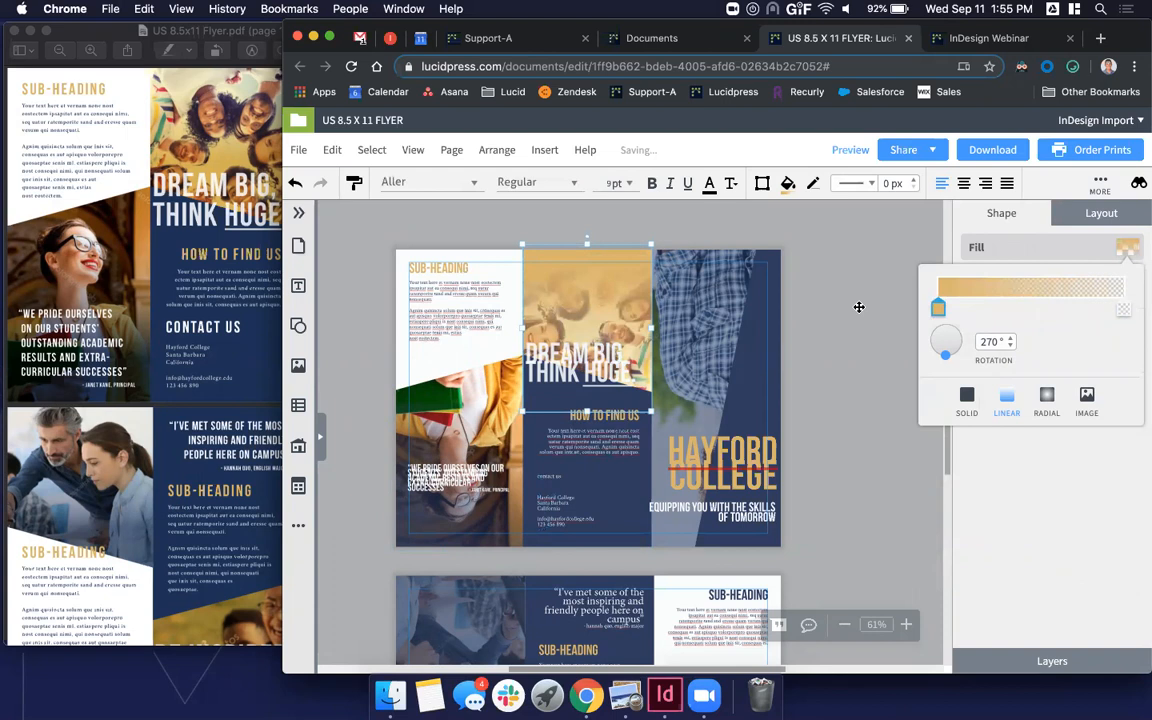
- Set the gold gradient's rotation to 90° and compare the middle panel with the original PDF
left_click_drag(1001, 342, 889, 347)
type("90")
key("Return")
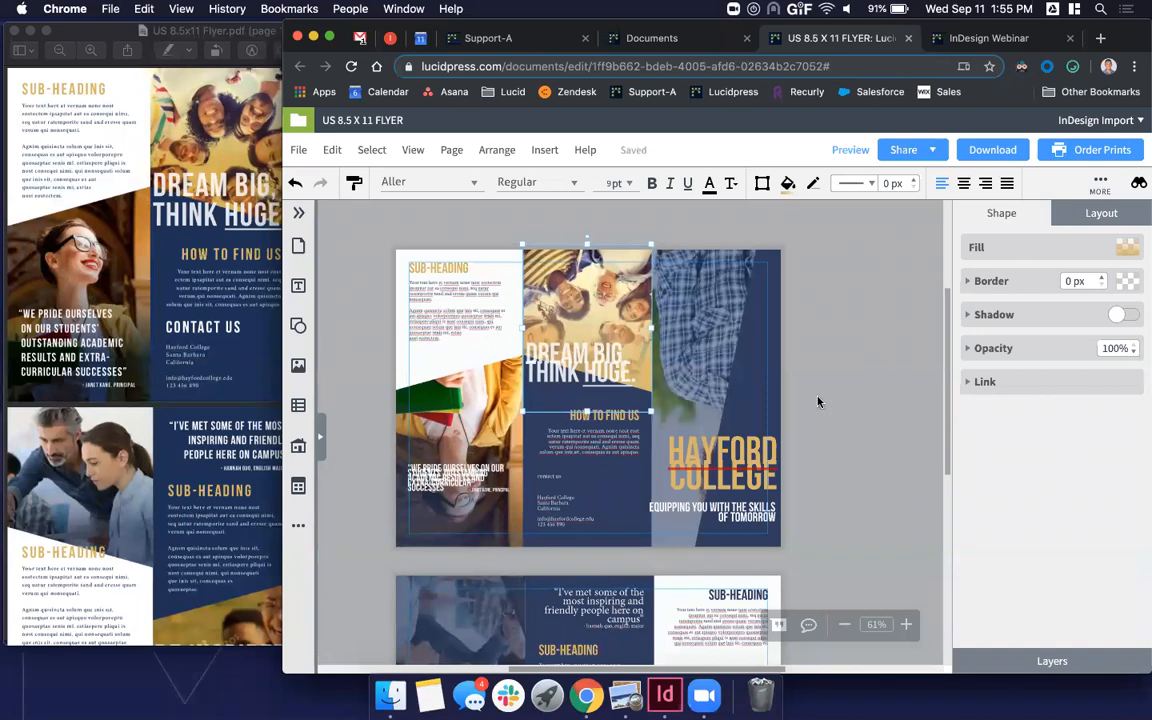
left_click(818, 357)
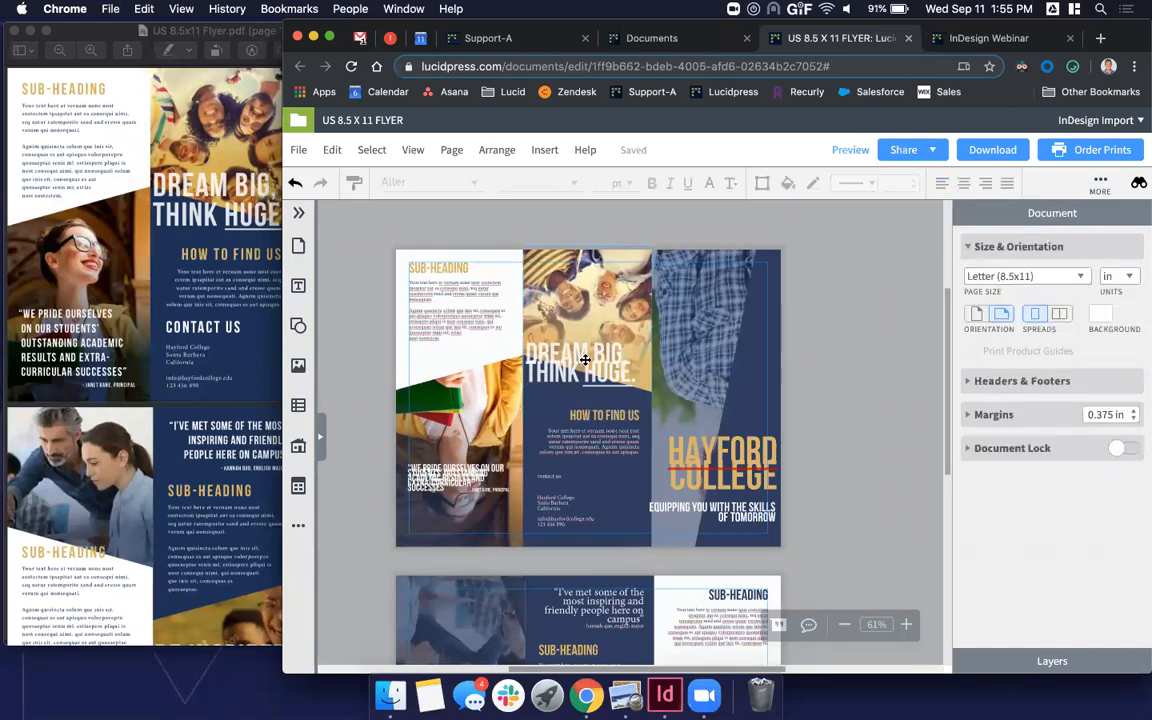
left_click(182, 299)
left_click(794, 344)
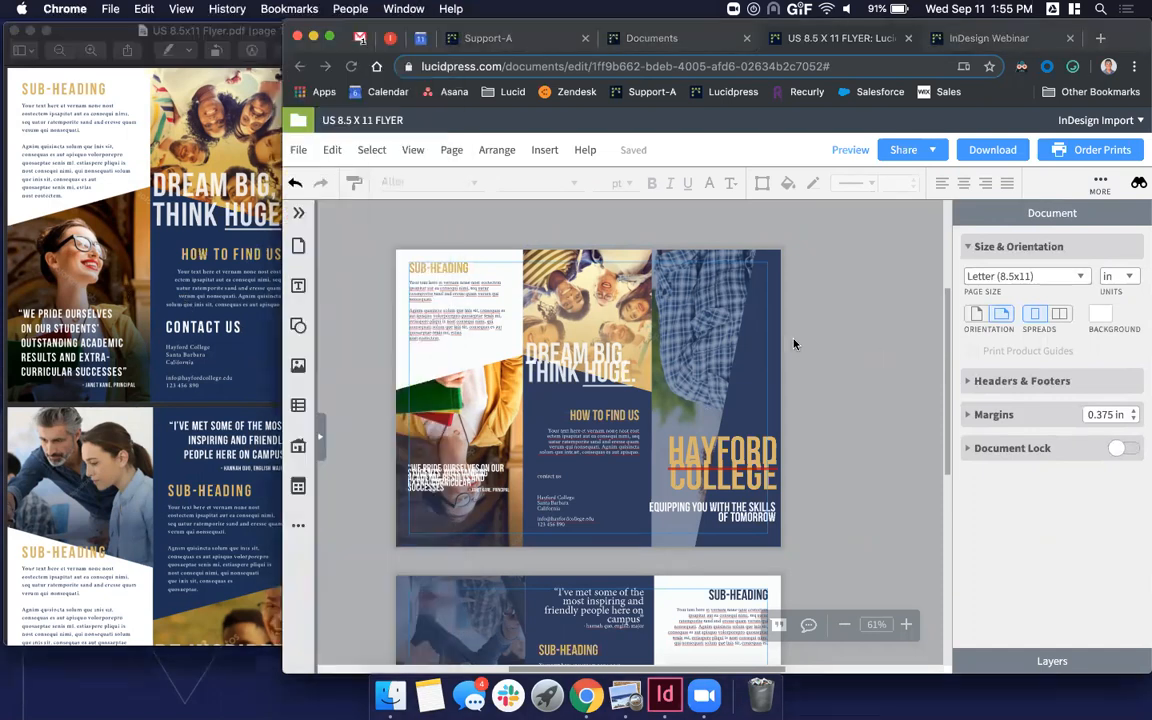
- Shorten the semi-transparent navy rectangle on the Hayford College cover by lowering its upper edge, undoing the misplaced first attempt
left_click(714, 304)
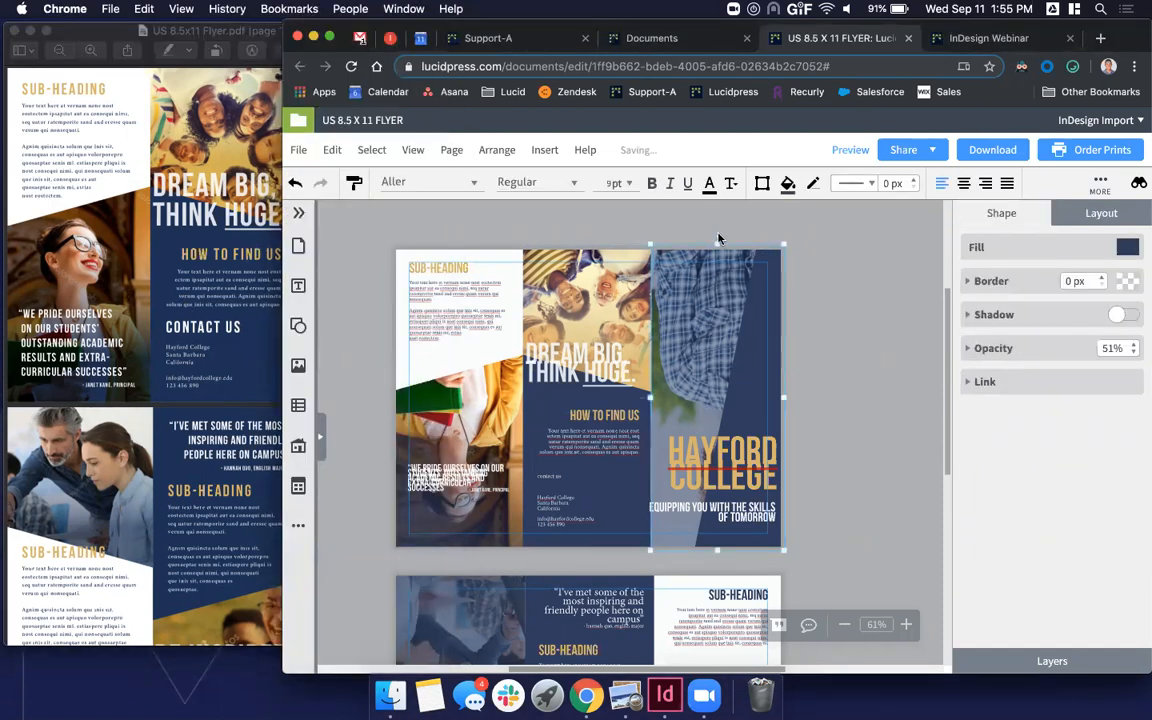
left_click_drag(716, 231, 791, 516)
key("super+z")
left_click_drag(718, 244, 718, 321)
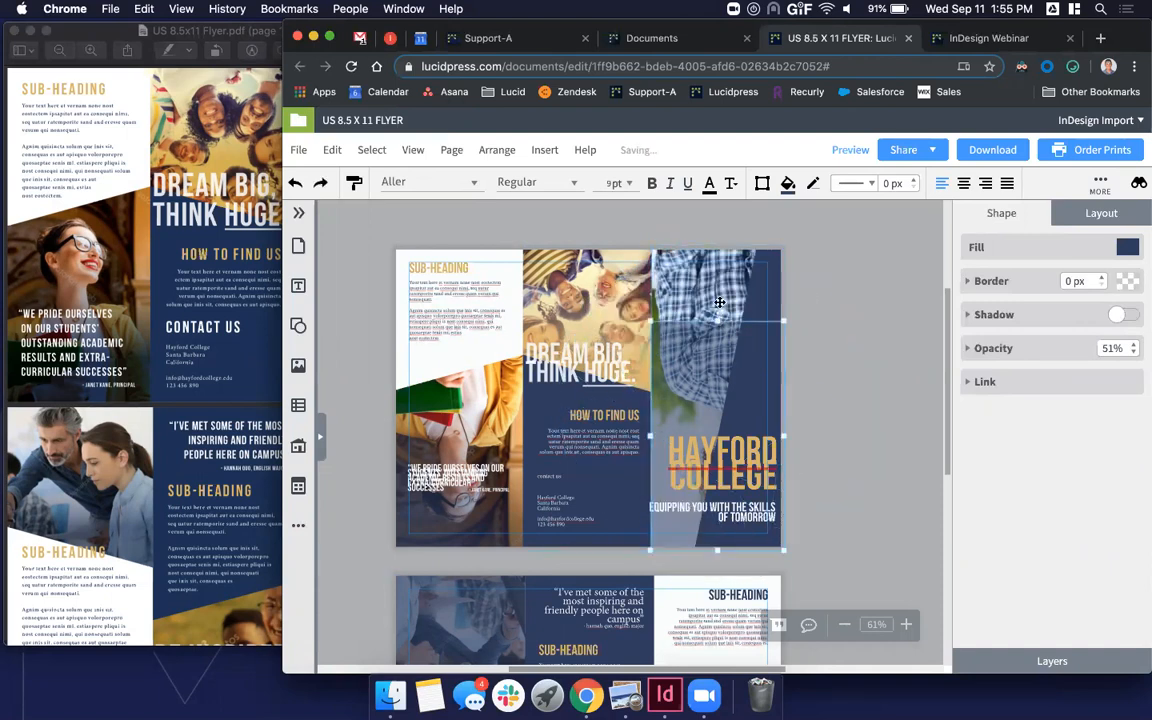
- Rotate the Hayford College cover photo by 180 degrees so the woman is upright and compare it with the PDF
left_click(719, 302)
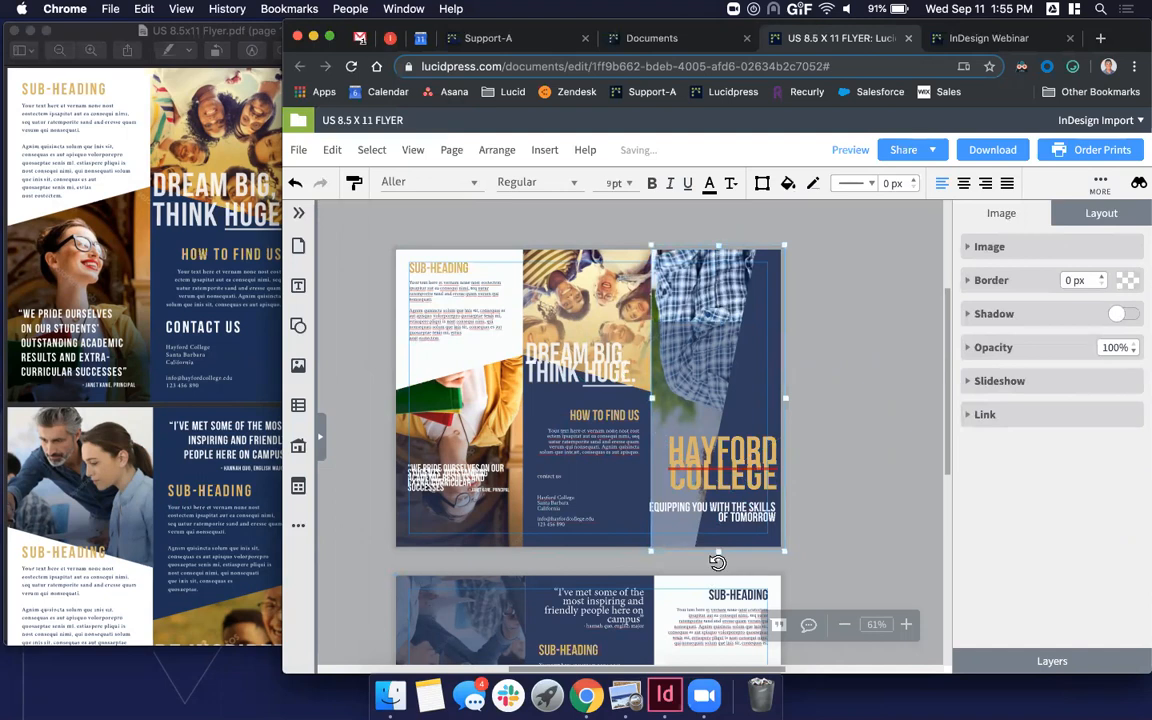
left_click_drag(717, 562, 718, 248)
left_click(201, 312)
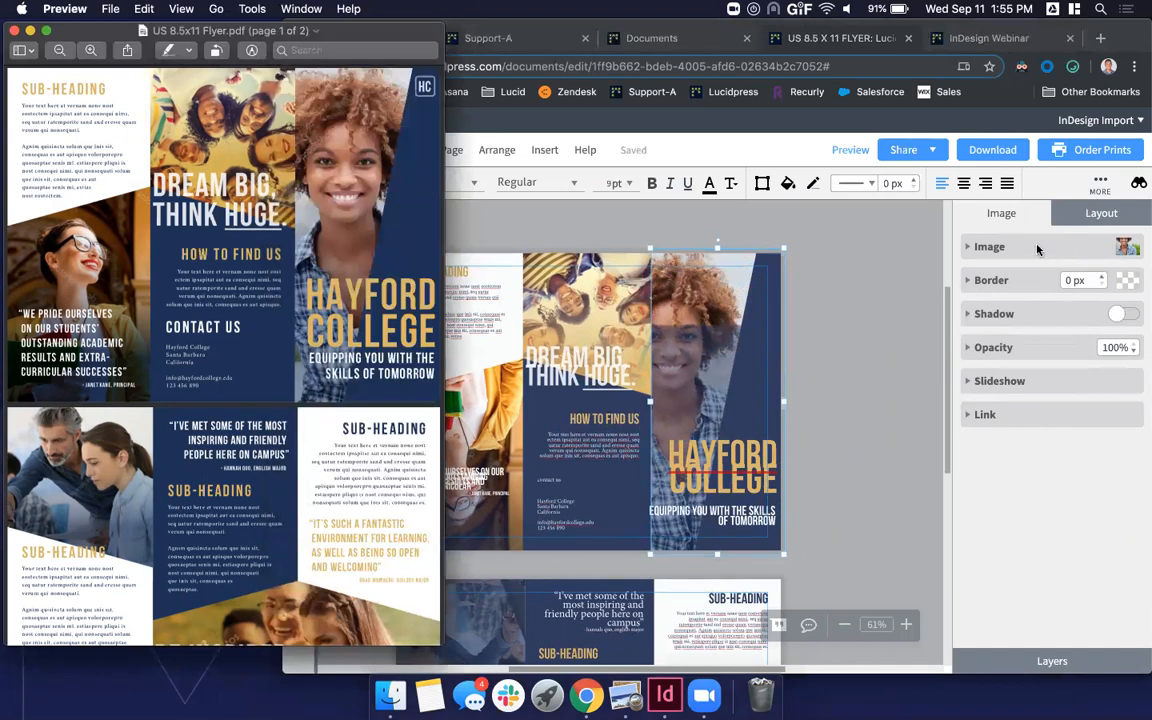
left_click(898, 222)
- Shift the cover photo to the right within its mask to about X 6.999 in and compare it with the PDF
left_click(988, 247)
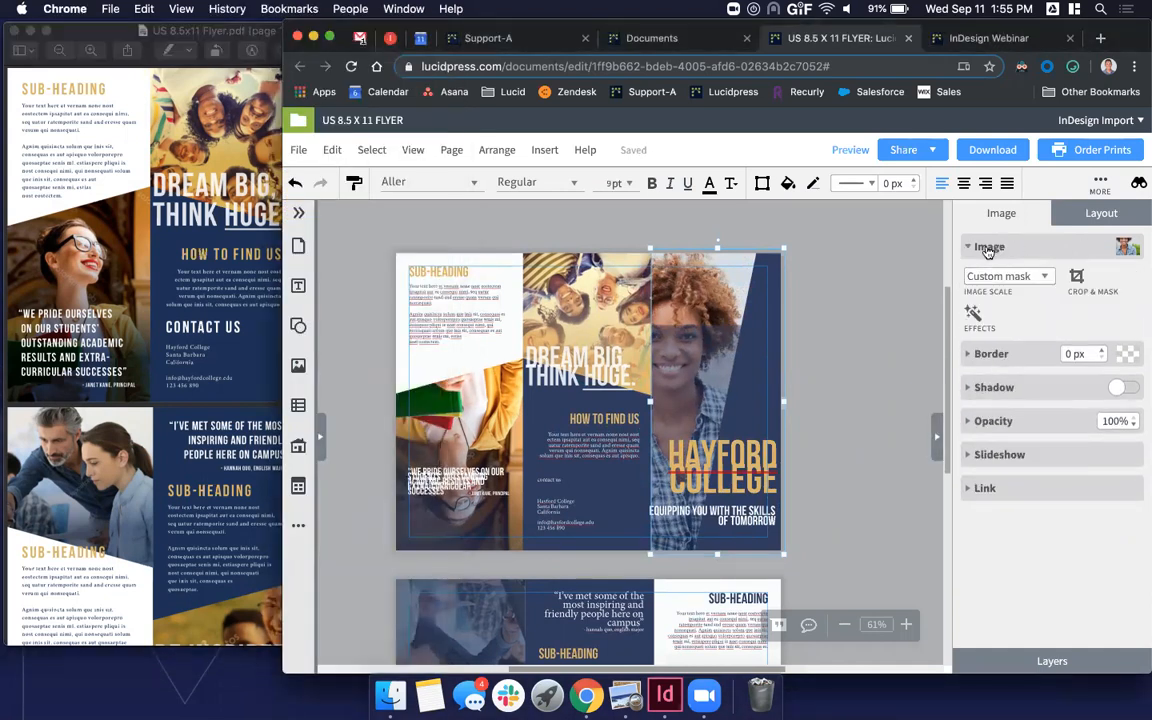
left_click(1077, 277)
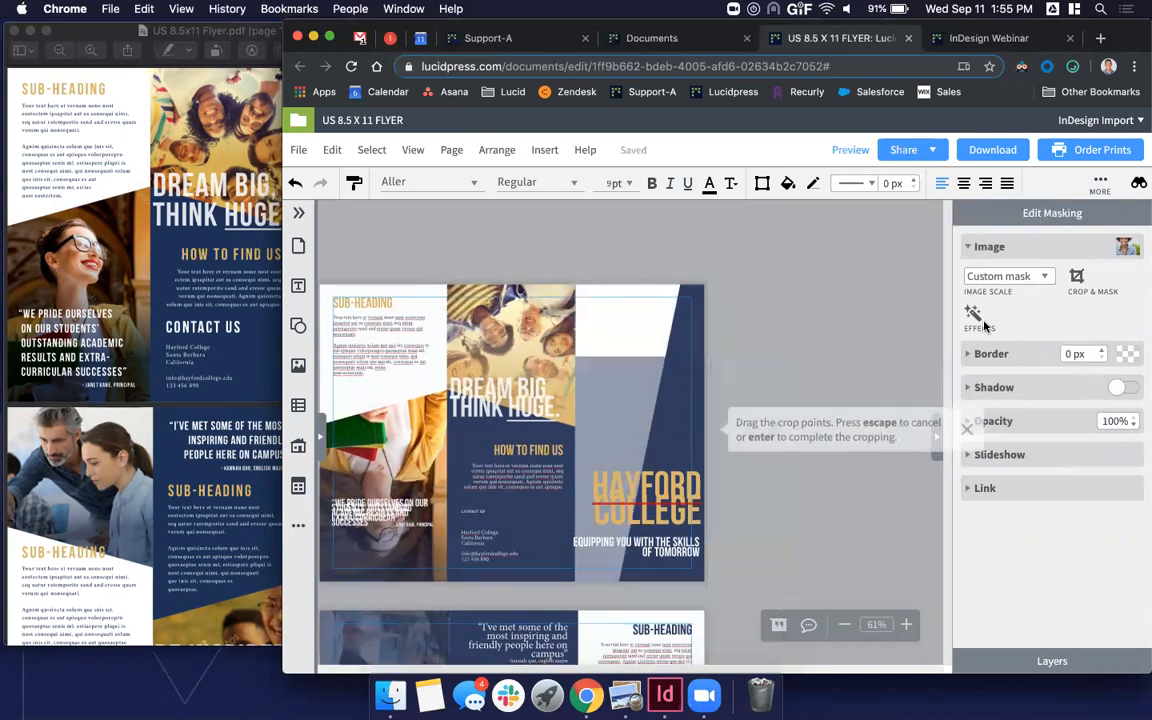
left_click_drag(650, 379, 683, 380)
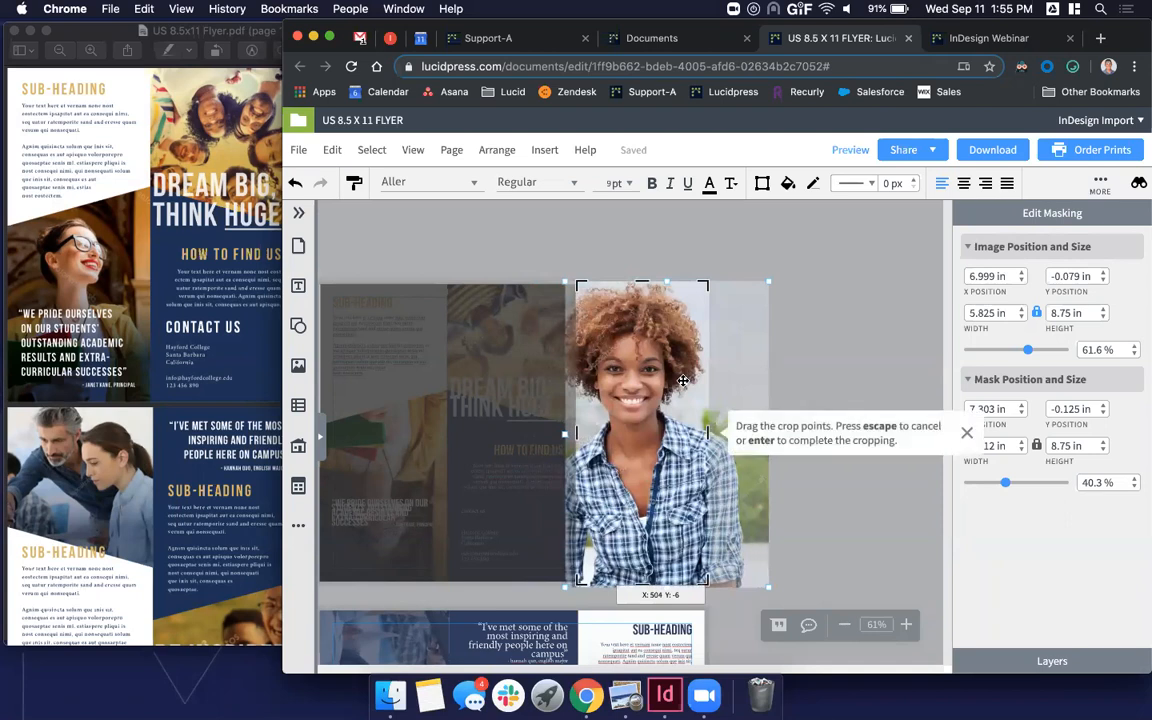
key("Return")
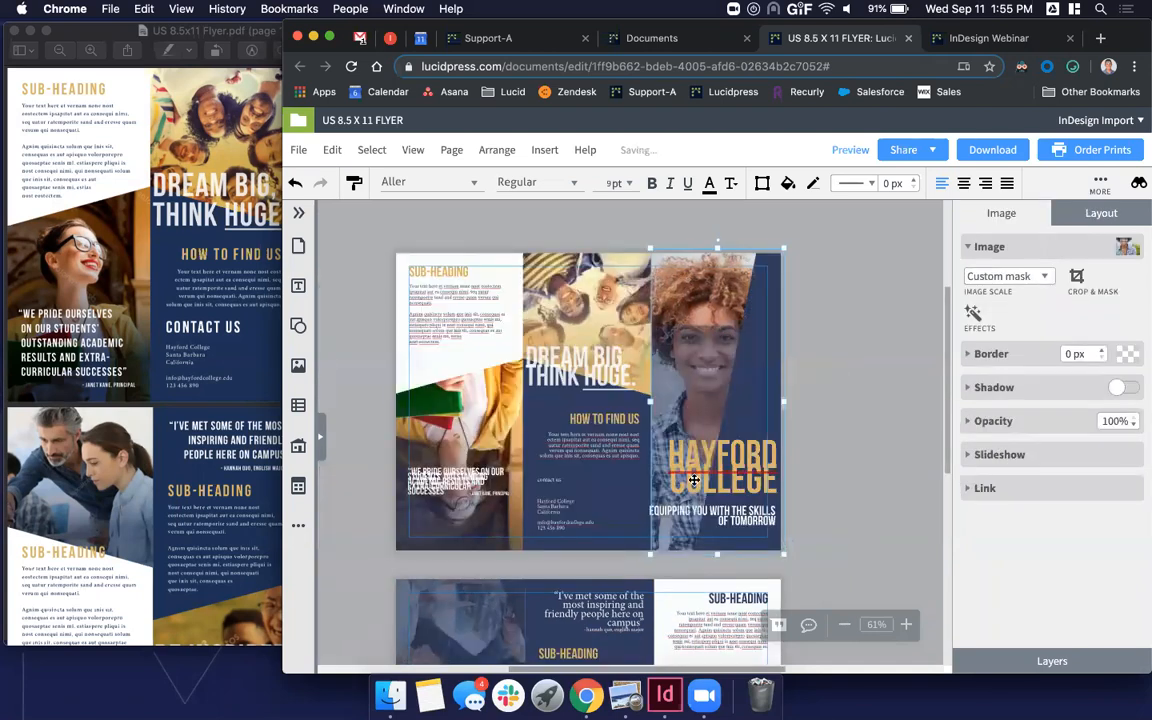
left_click(157, 303)
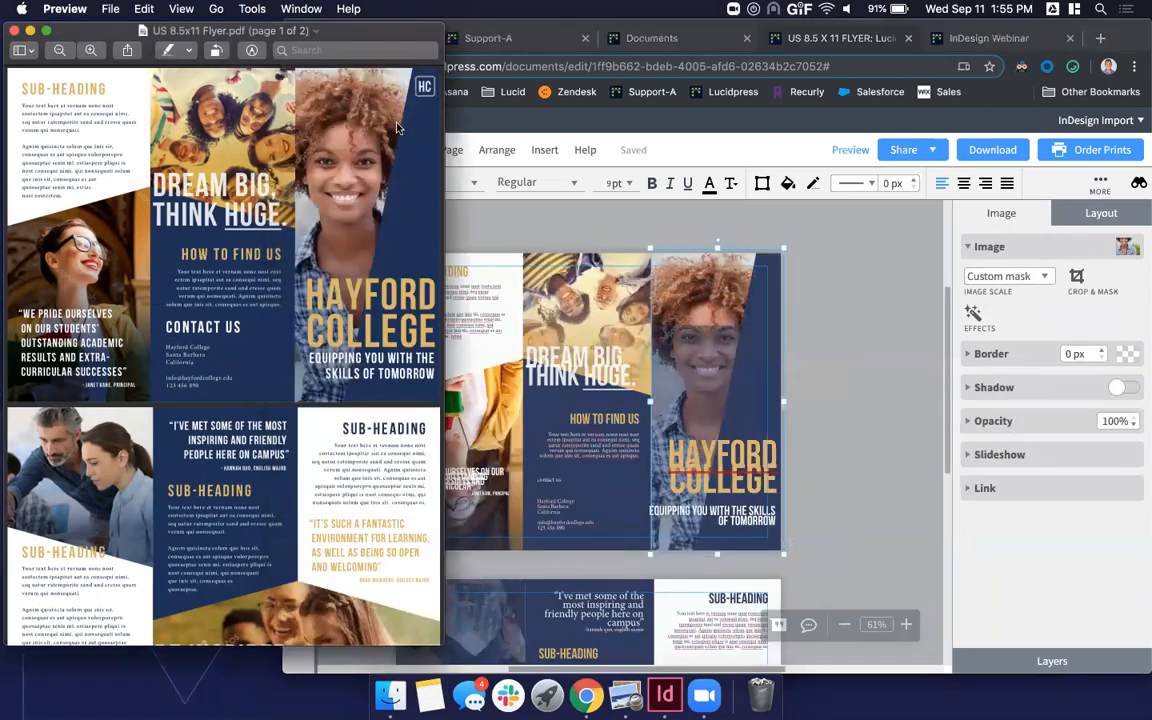
left_click(778, 319)
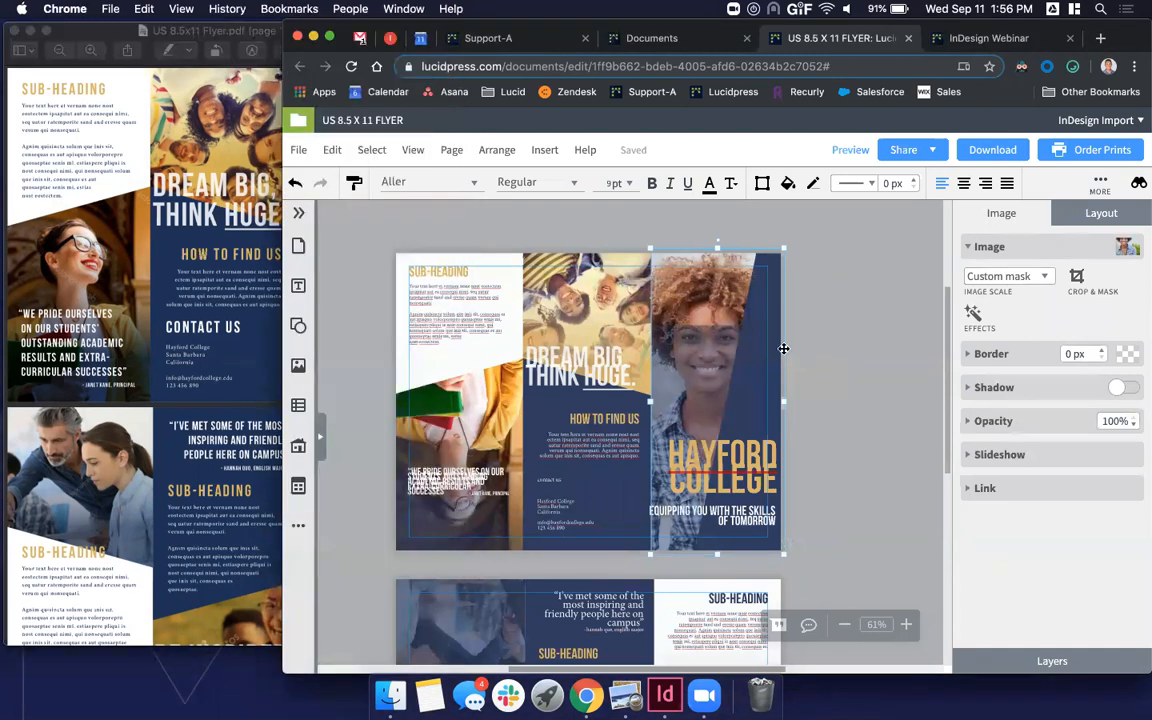
- Move the semi-transparent navy rectangle up to the cover's upper edge, stretch it to the page's lower edge and check the PDF
left_click(704, 357)
left_click_drag(704, 357, 705, 305)
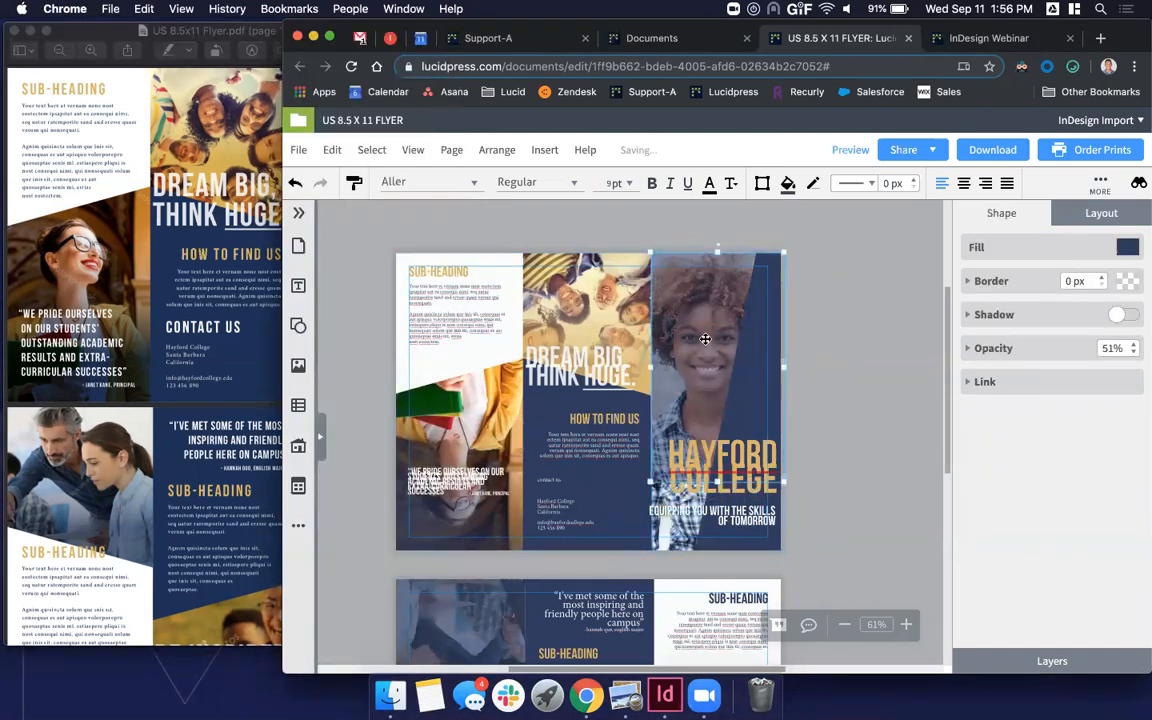
left_click_drag(716, 482, 717, 549)
left_click(233, 387)
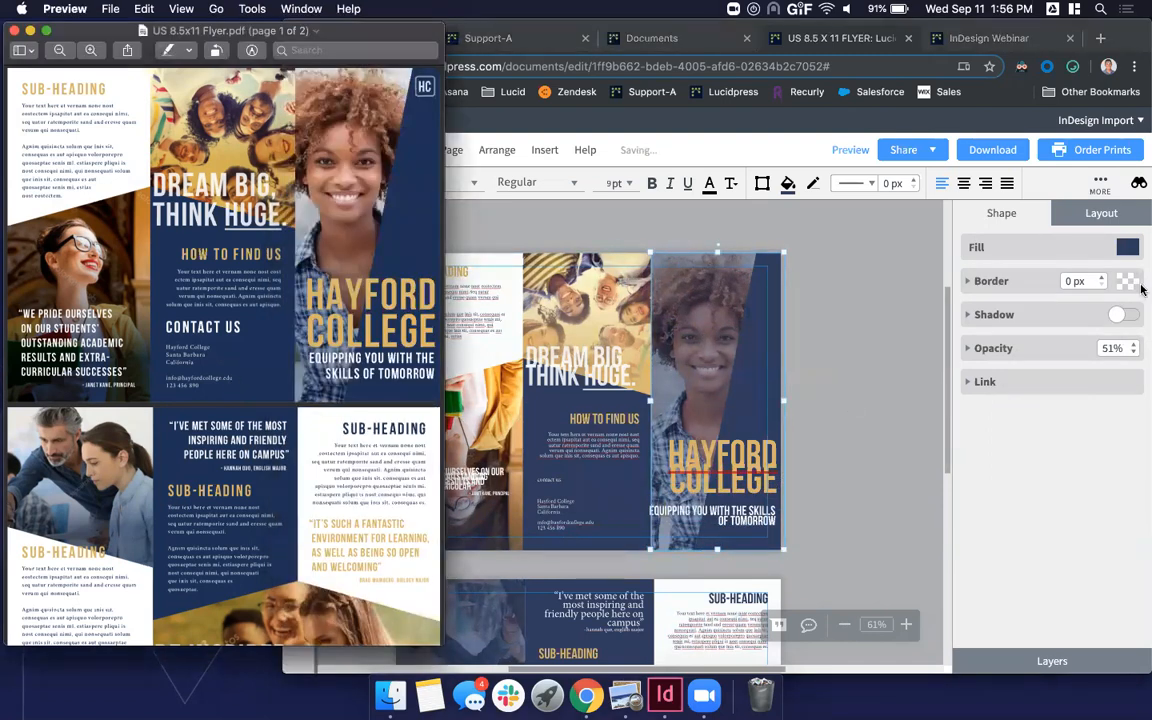
- Fill the cover's navy rectangle with a linear gradient from transparent to navy at 270°, removing the black color stop
left_click(1019, 225)
left_click(1122, 284)
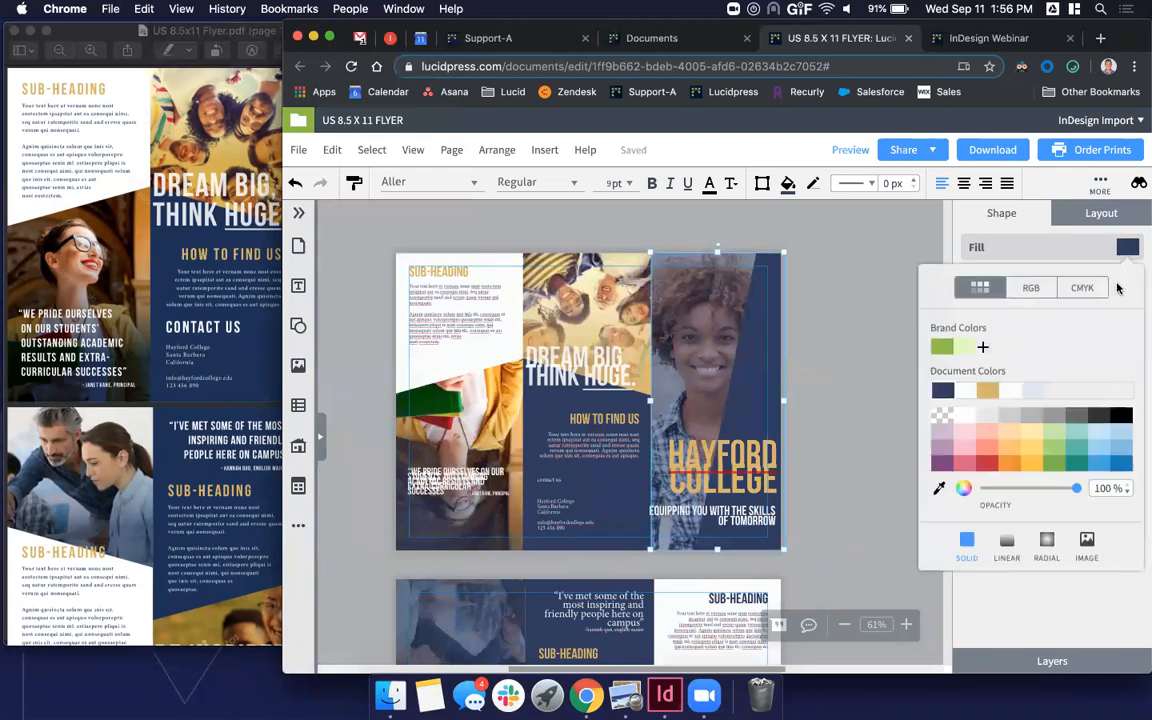
left_click(1006, 545)
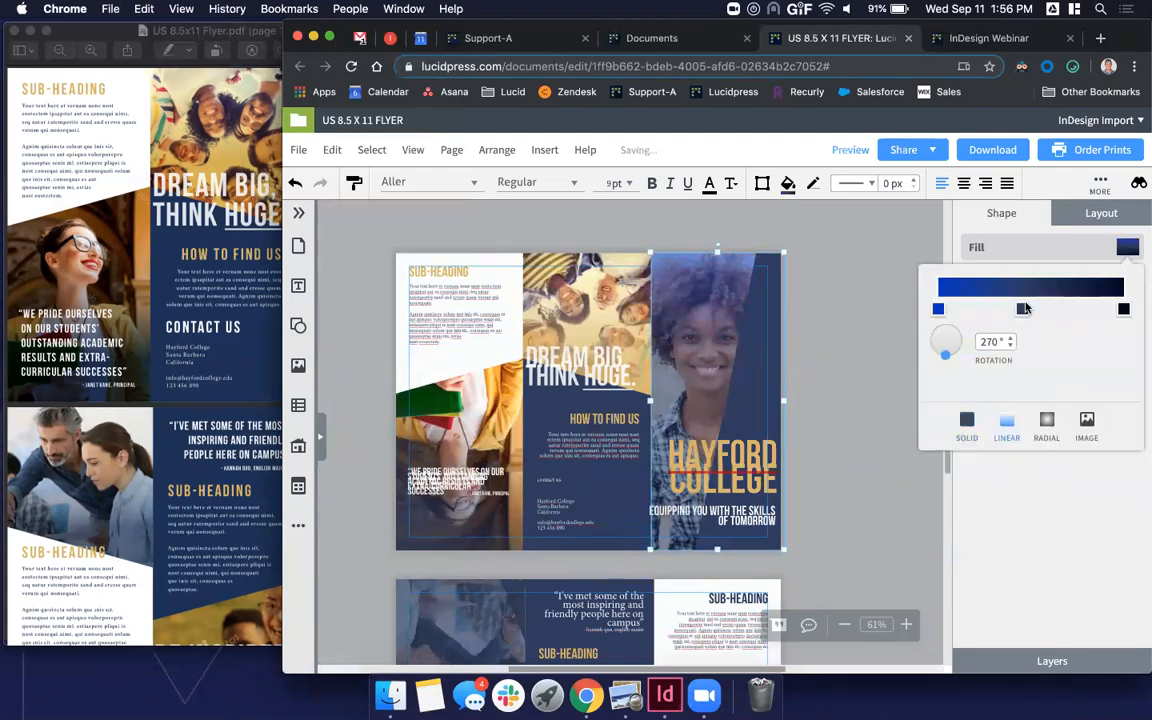
left_click(938, 309)
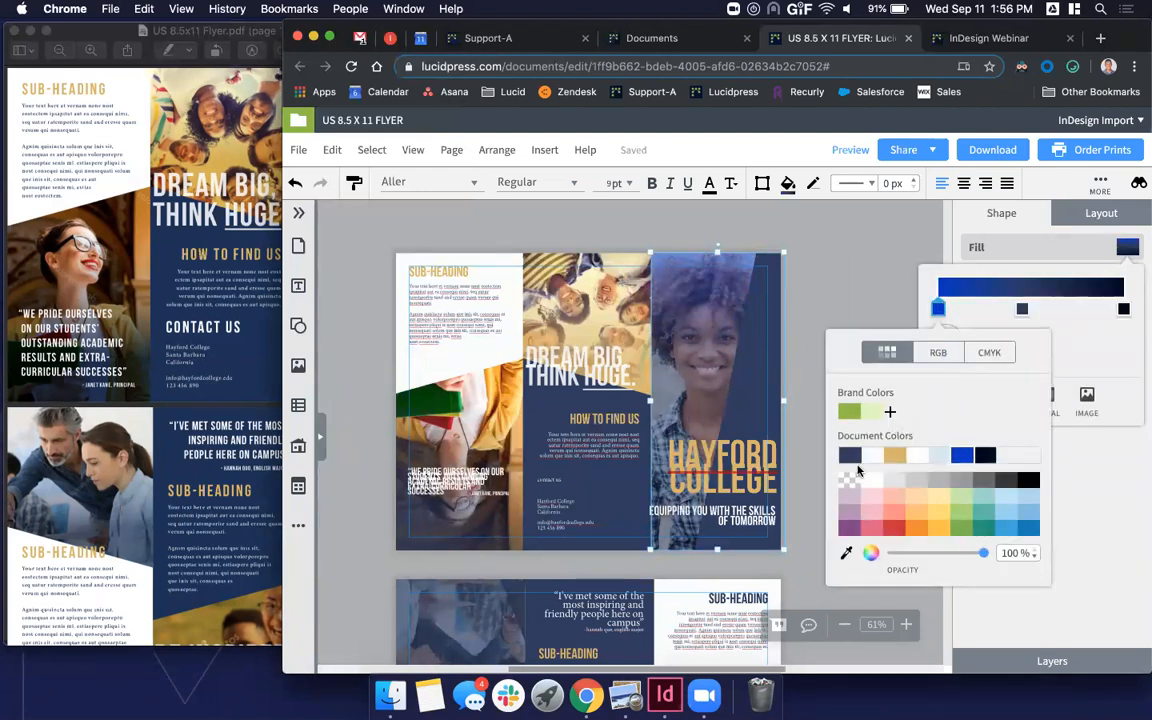
left_click(849, 480)
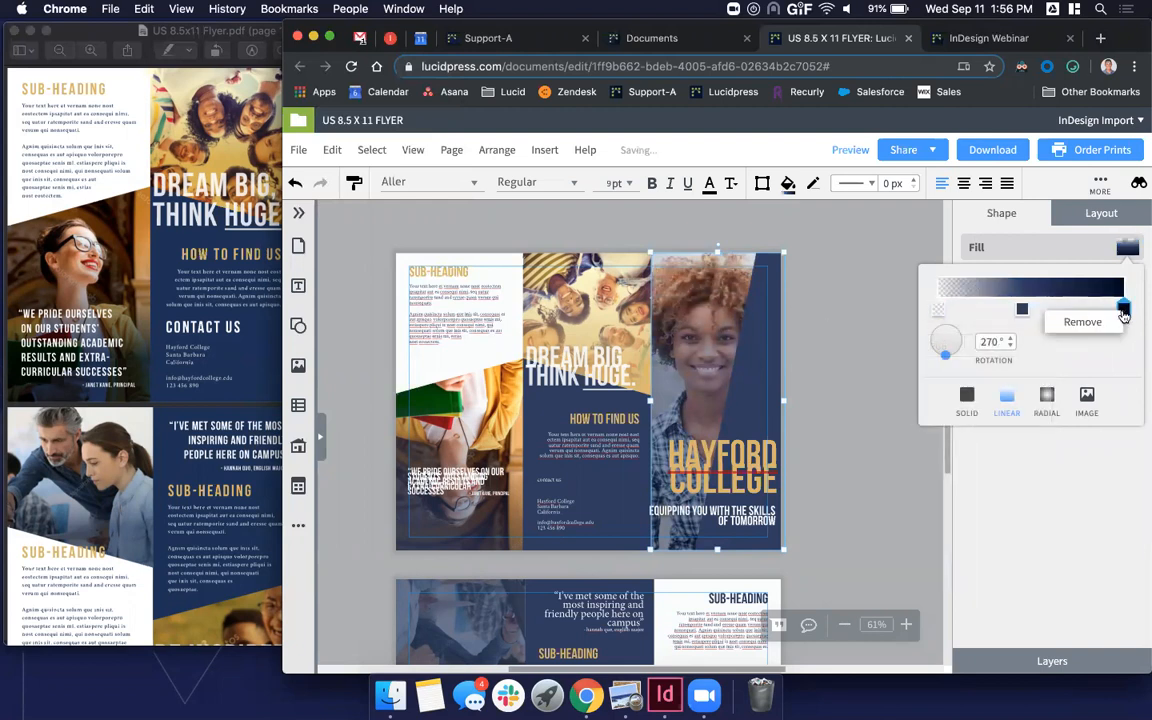
left_click(1082, 321)
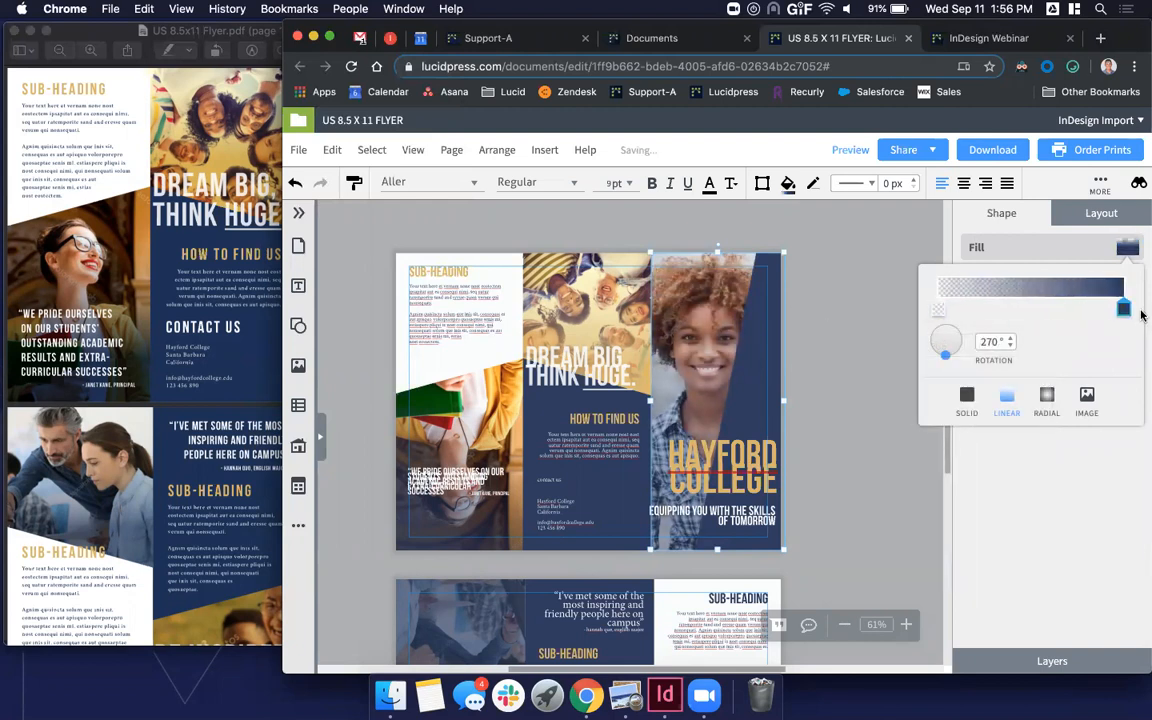
left_click(871, 339)
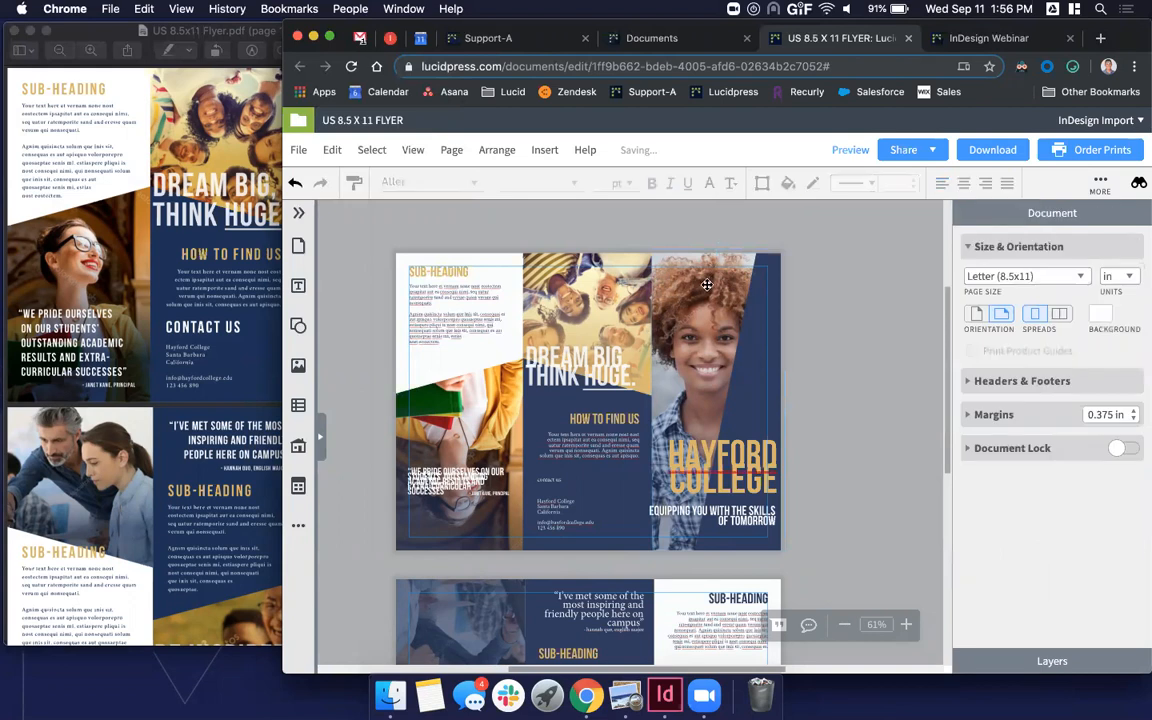
- Lower the upper edge of the cover's gradient rectangle to the woman's hair, just above her forehead
left_click(716, 302)
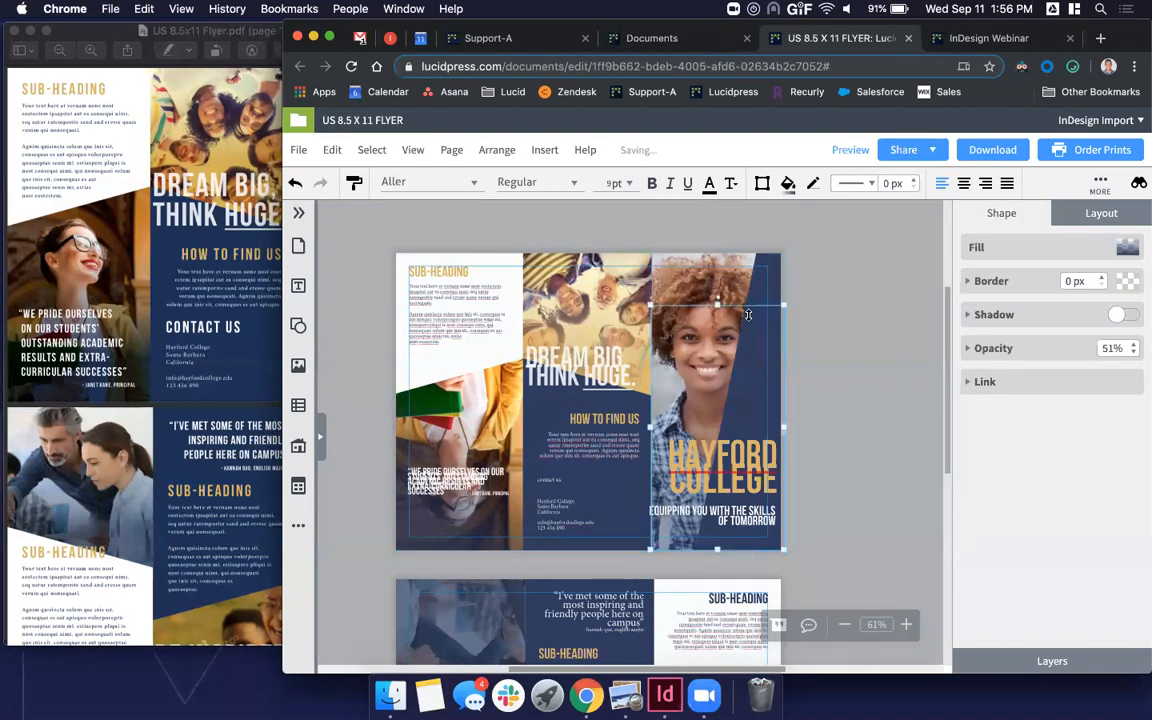
left_click(838, 363)
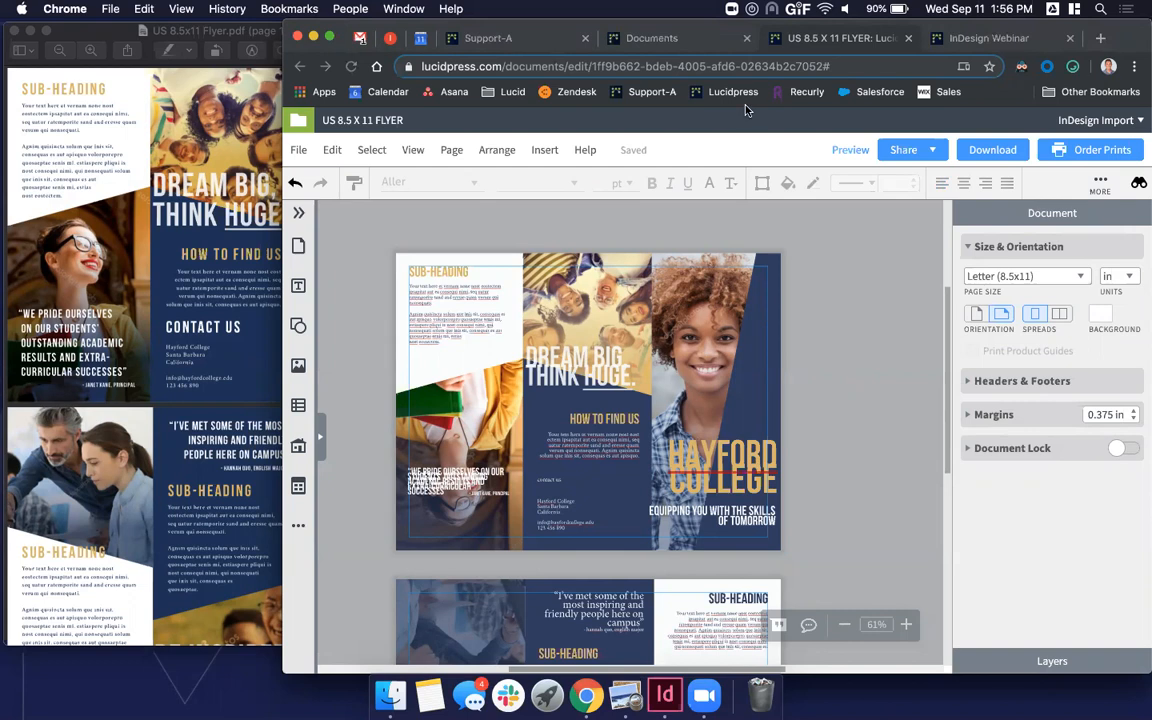
- Review the linear gradient fill settings of the cover's overlay rectangle
left_click(682, 388)
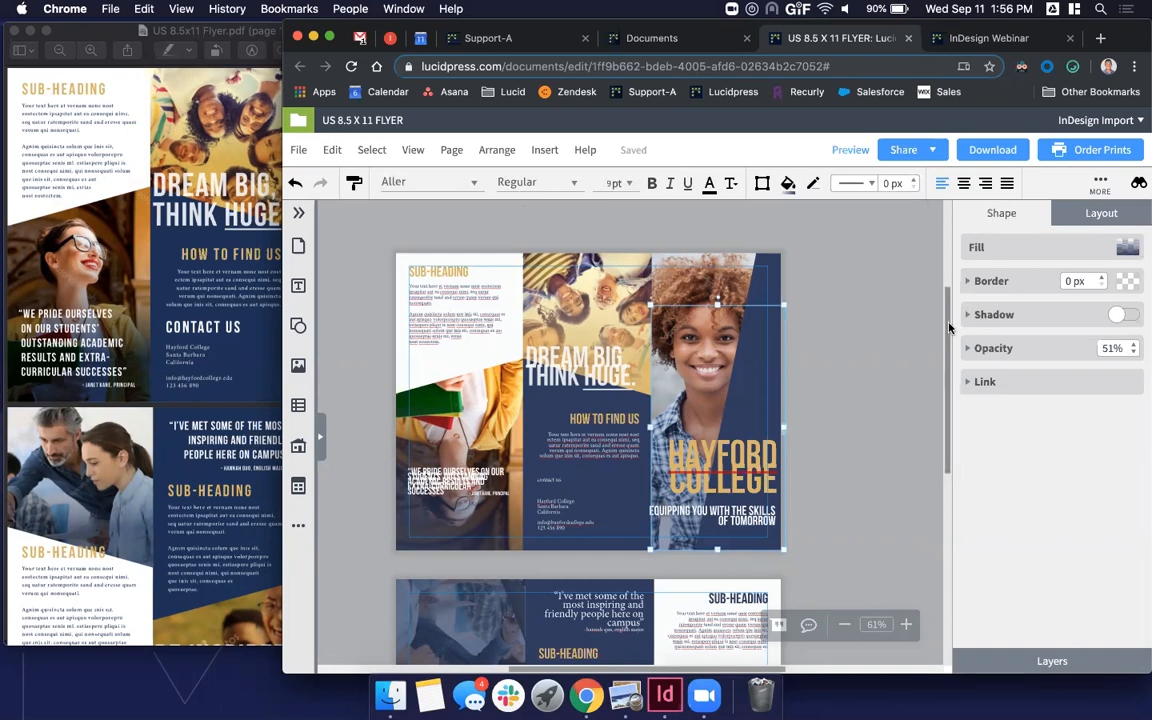
left_click(1130, 249)
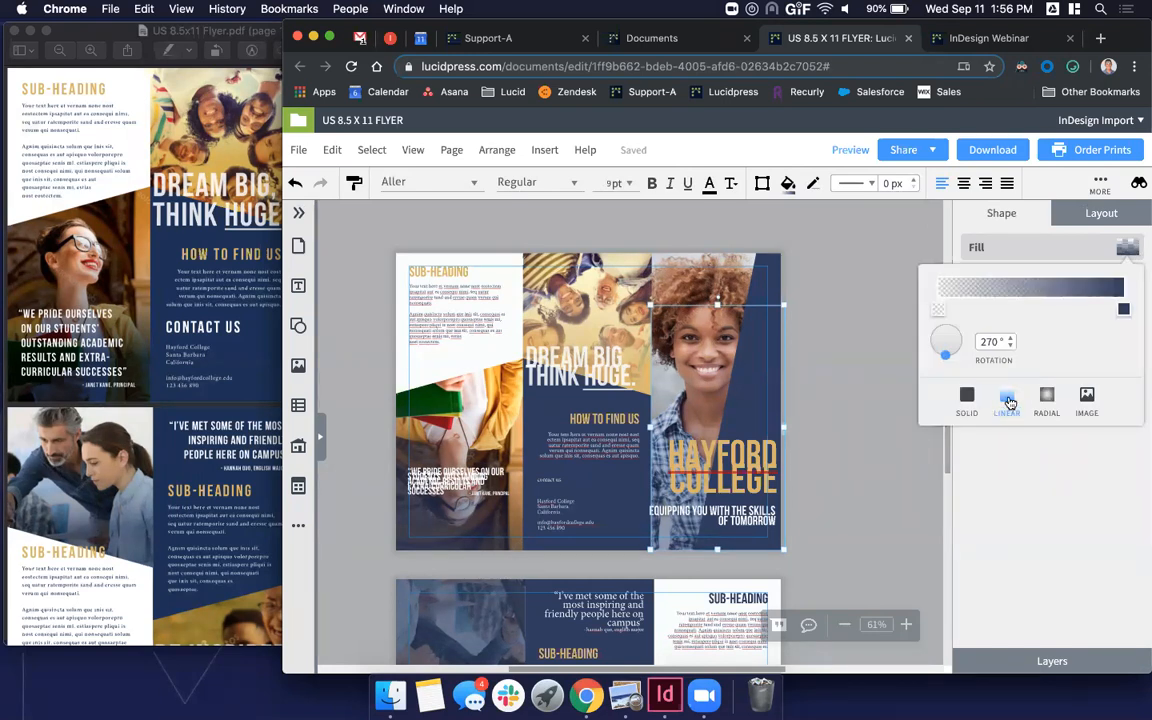
left_click(1040, 521)
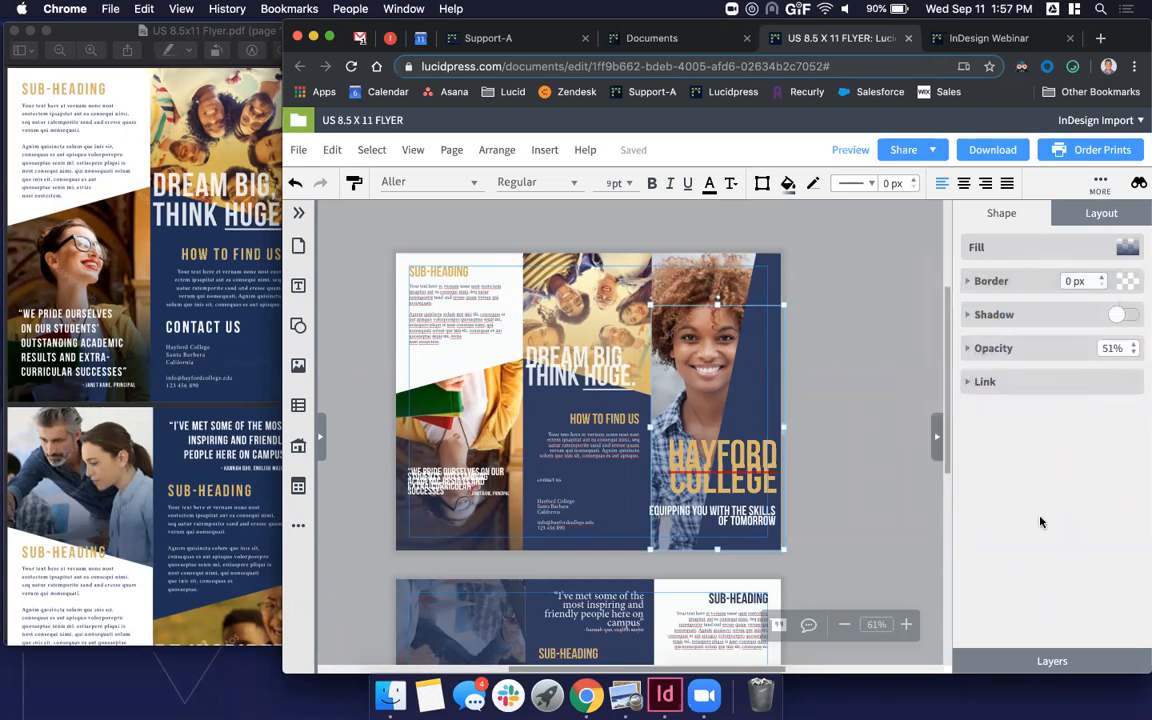
left_click(827, 312)
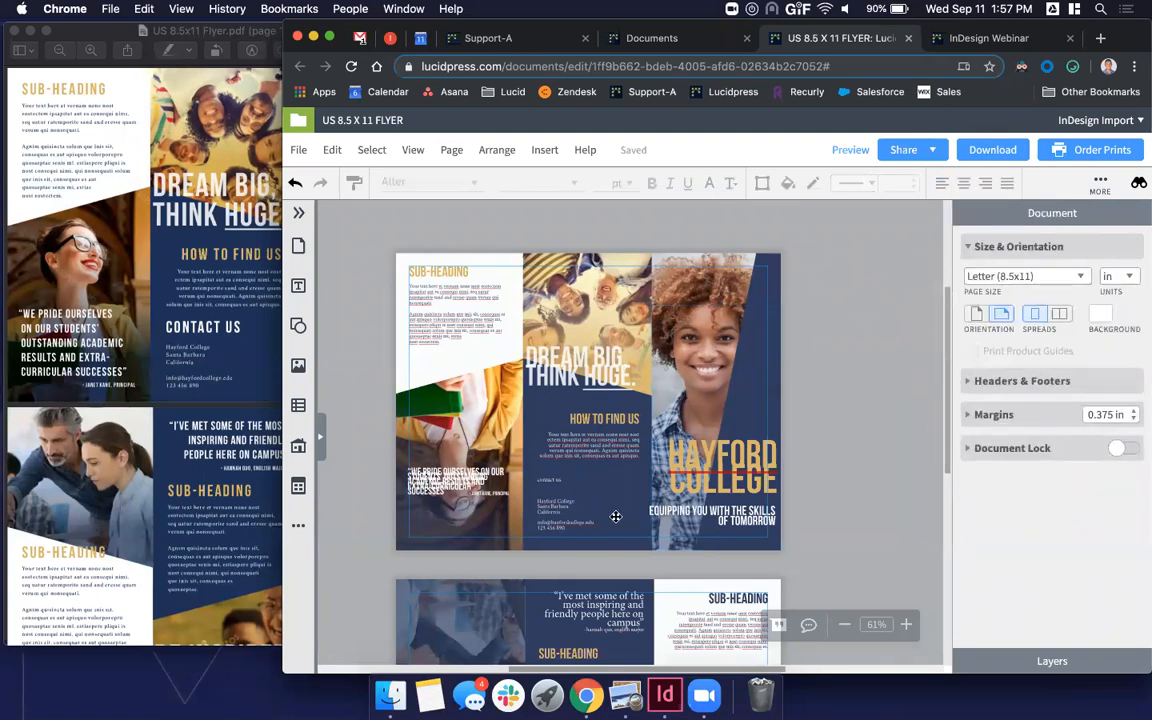
- Set the line spacing of the body text under the first page's Sub-Heading to 1.4 lines
scroll(454, 280, "up", 5)
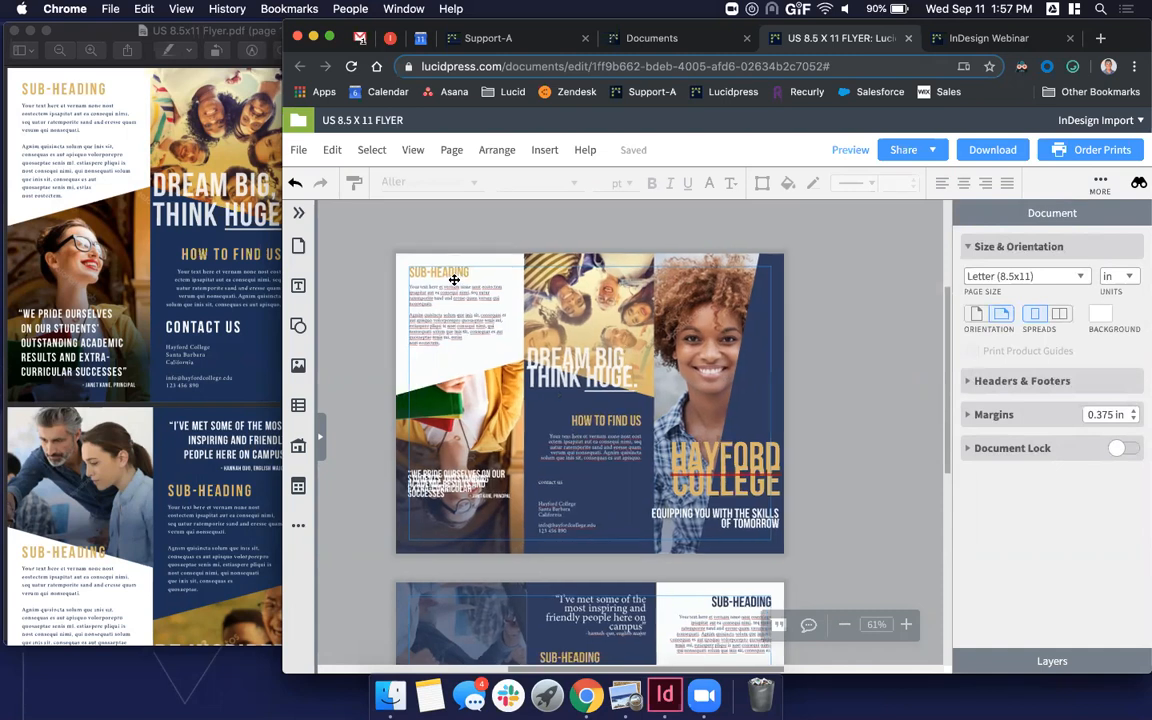
scroll(454, 280, "up", 2)
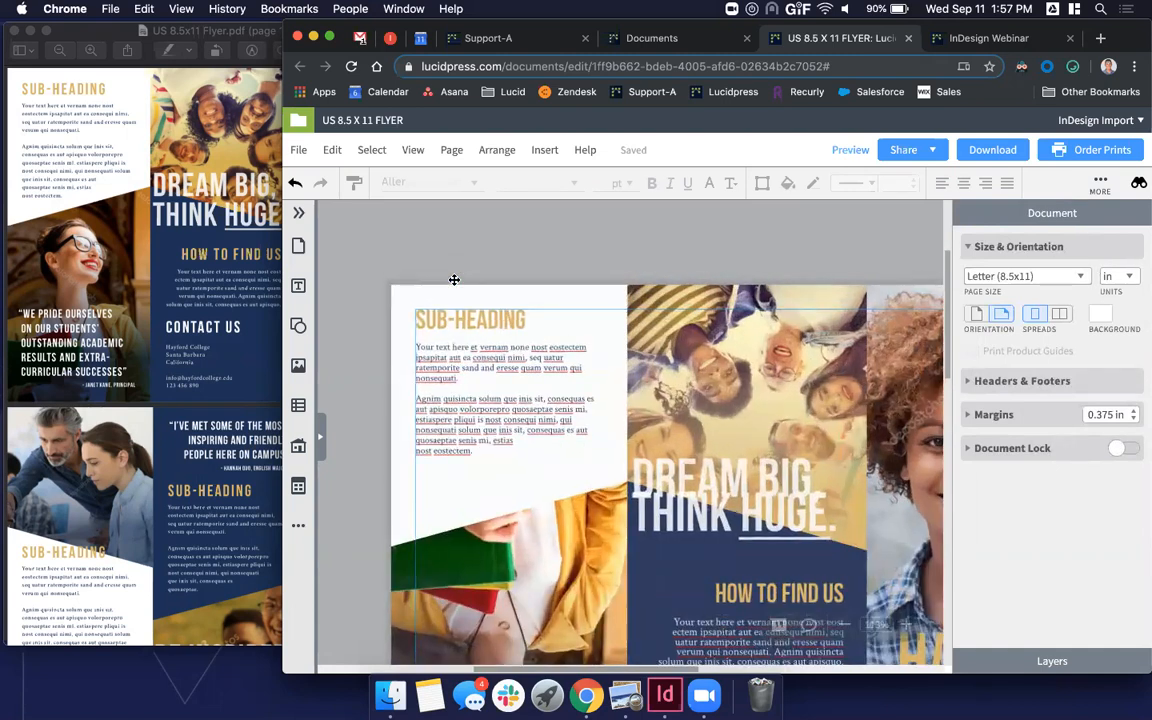
left_click(483, 387)
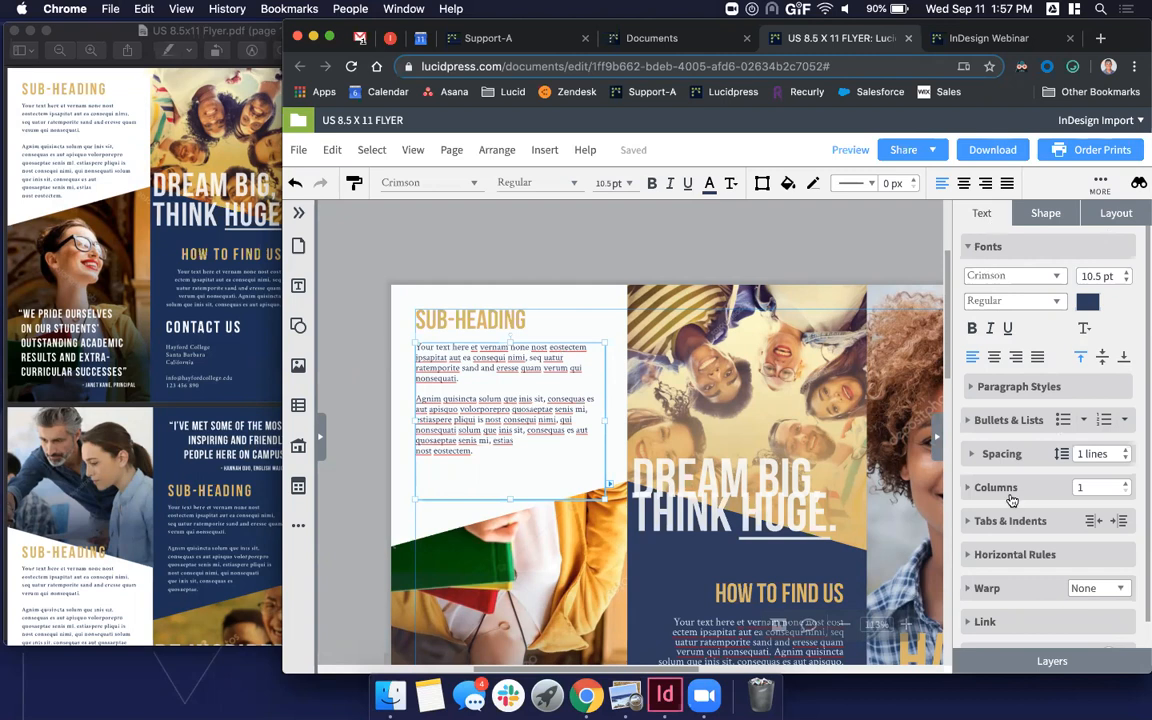
scroll(1012, 480, "down", 1)
left_click(1004, 428)
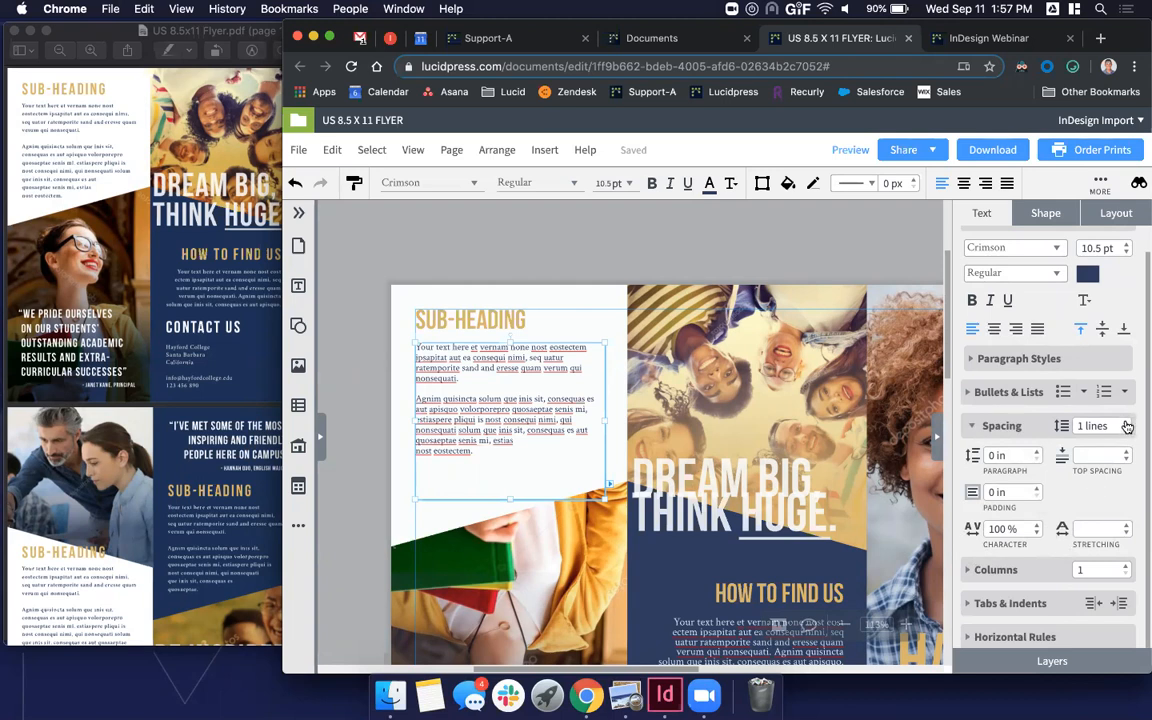
left_click(1127, 424)
left_click(1127, 424)
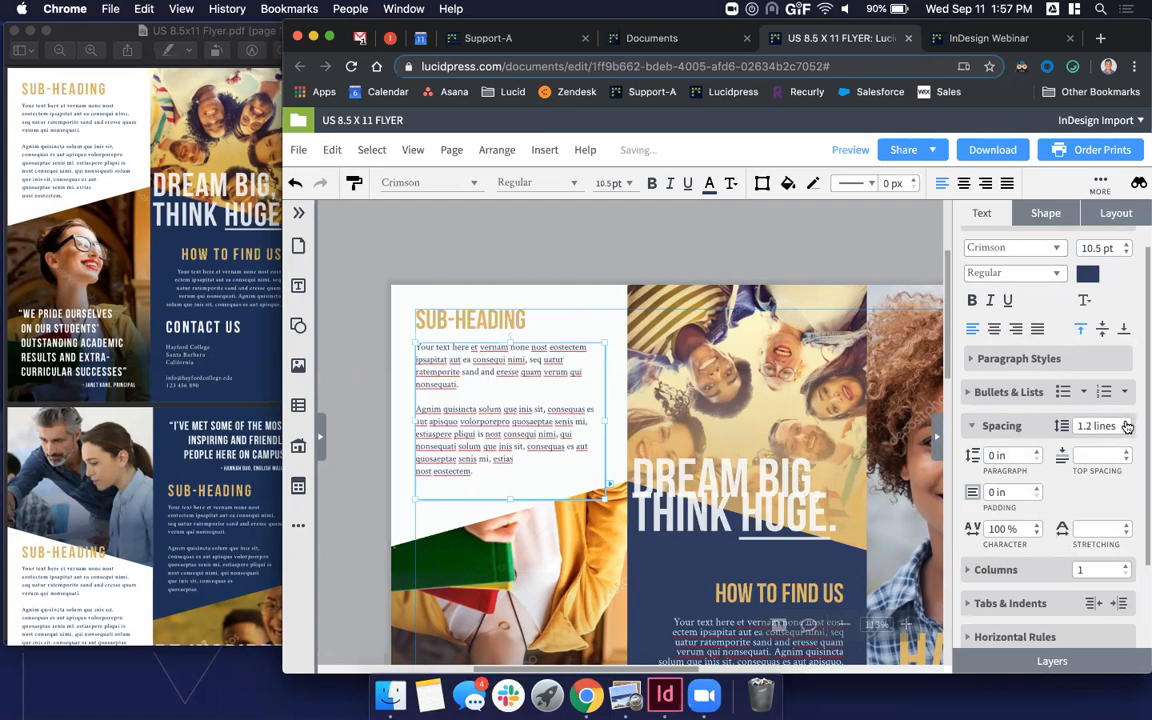
left_click(1127, 425)
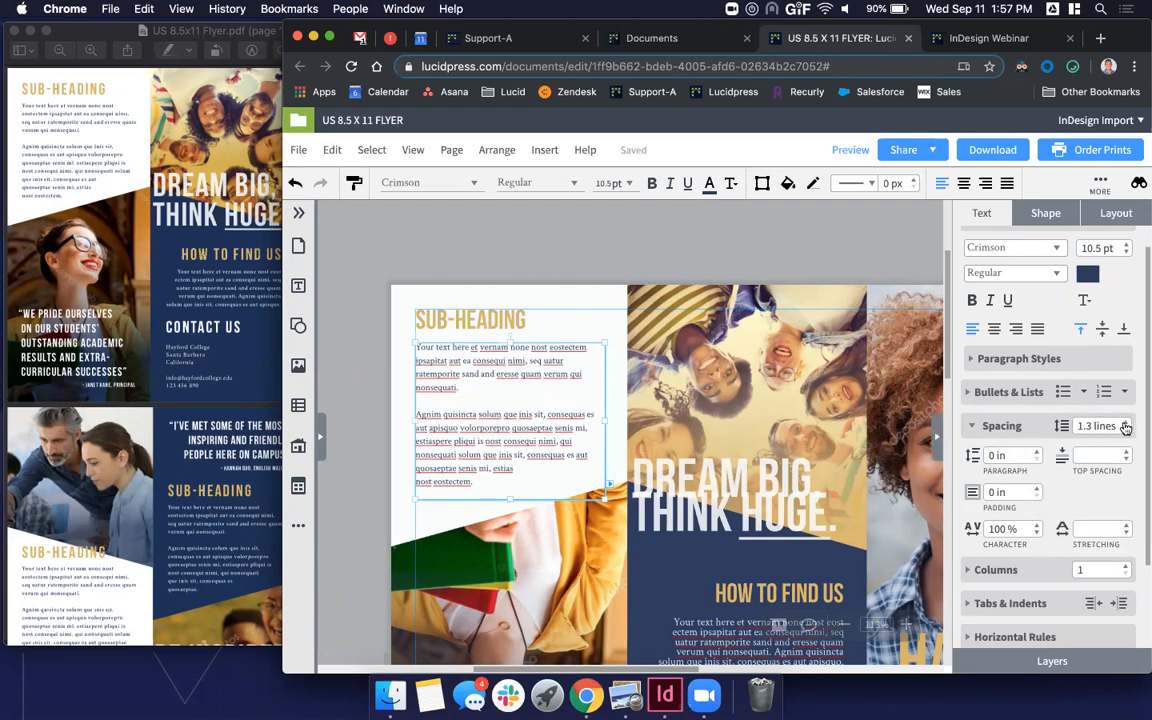
left_click(1126, 424)
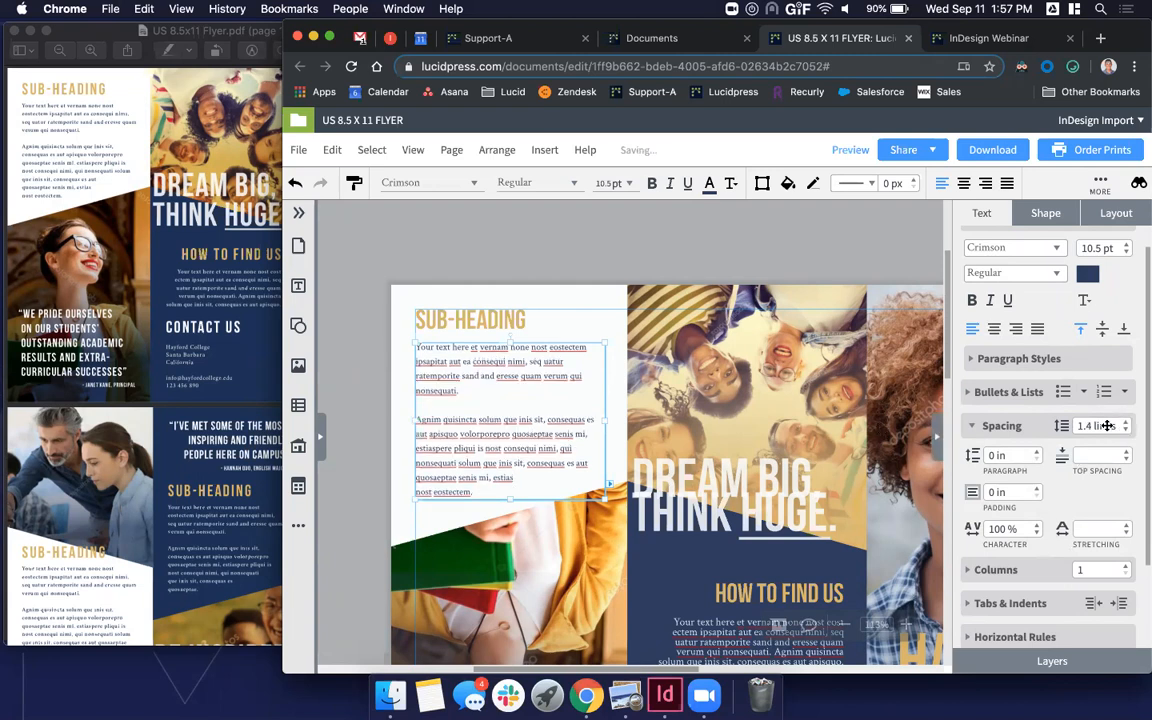
left_click(560, 213)
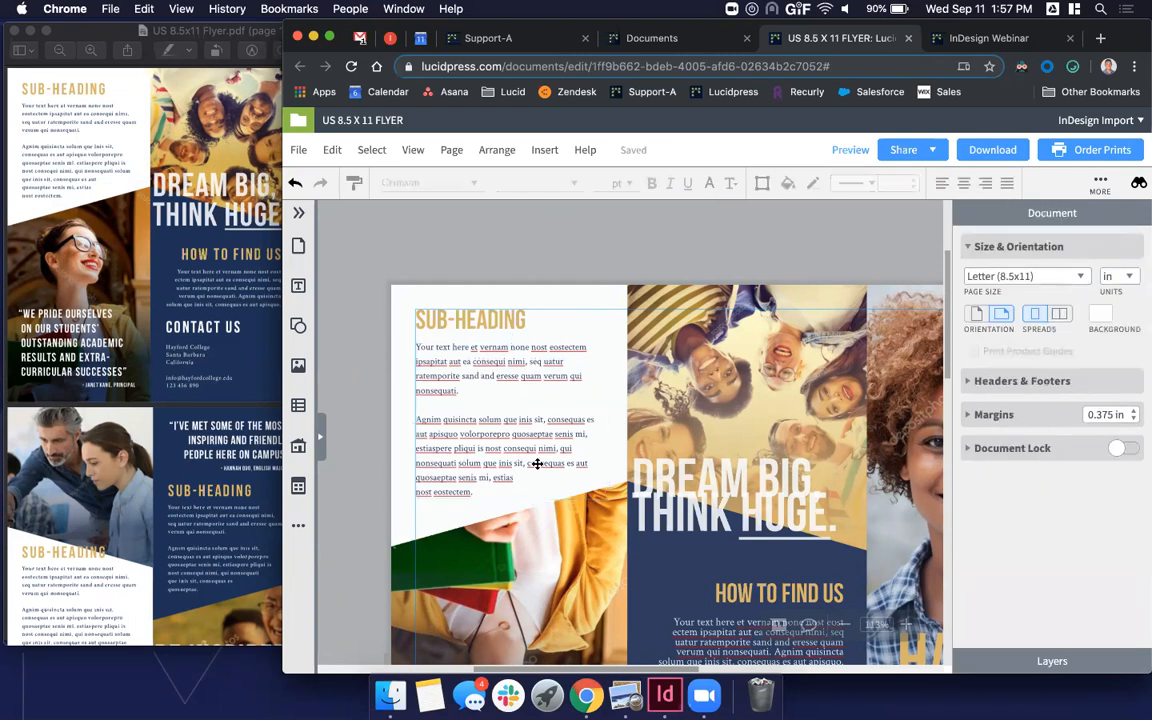
- Set the character spacing of the first page's gold Sub-Heading to 120%
left_click(497, 323)
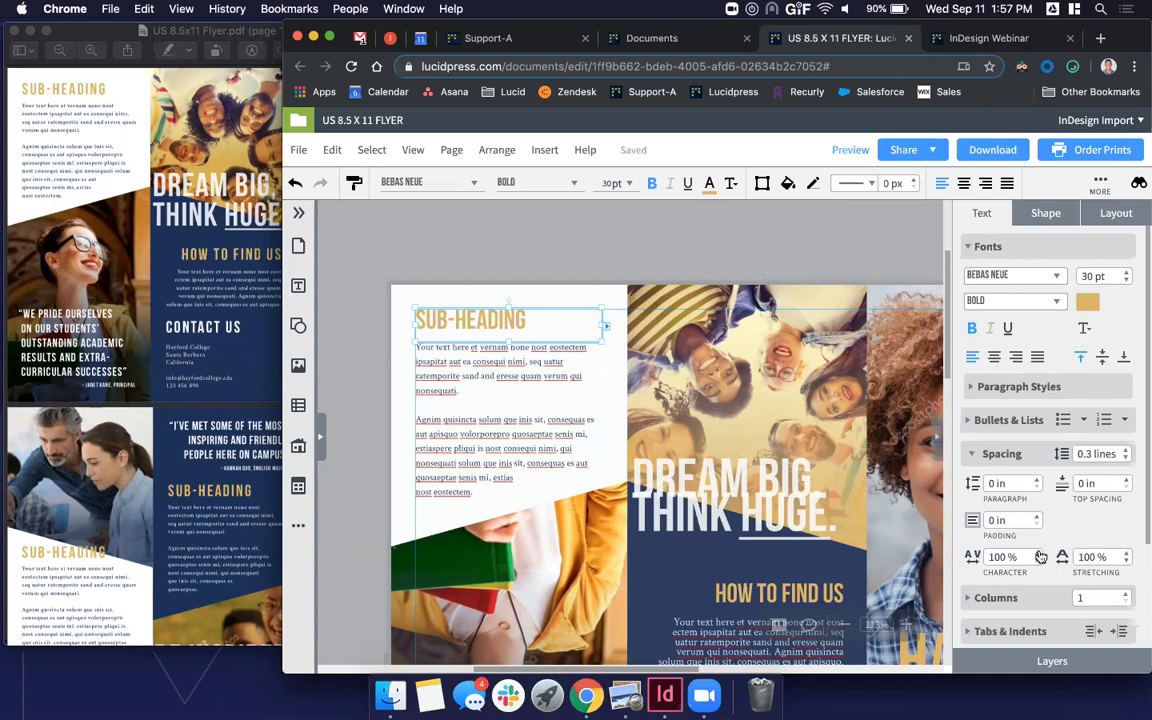
scroll(1040, 556, "down", 2)
scroll(1040, 556, "down", 2)
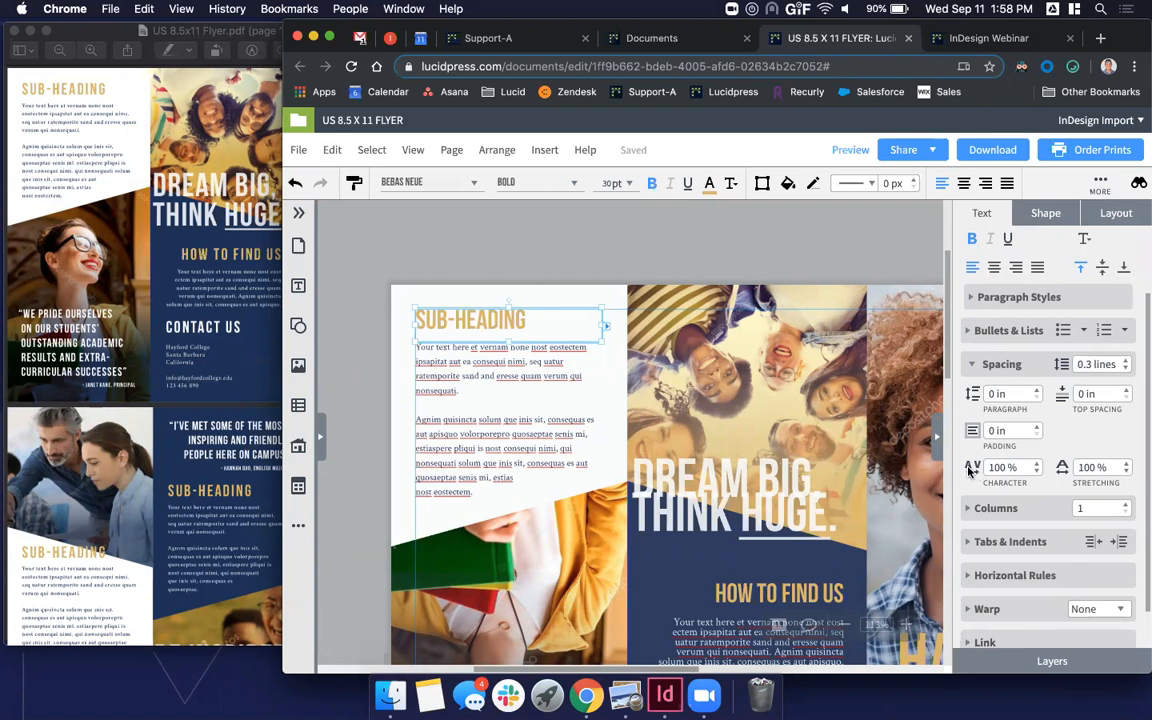
left_click(1039, 465)
left_click(1039, 466)
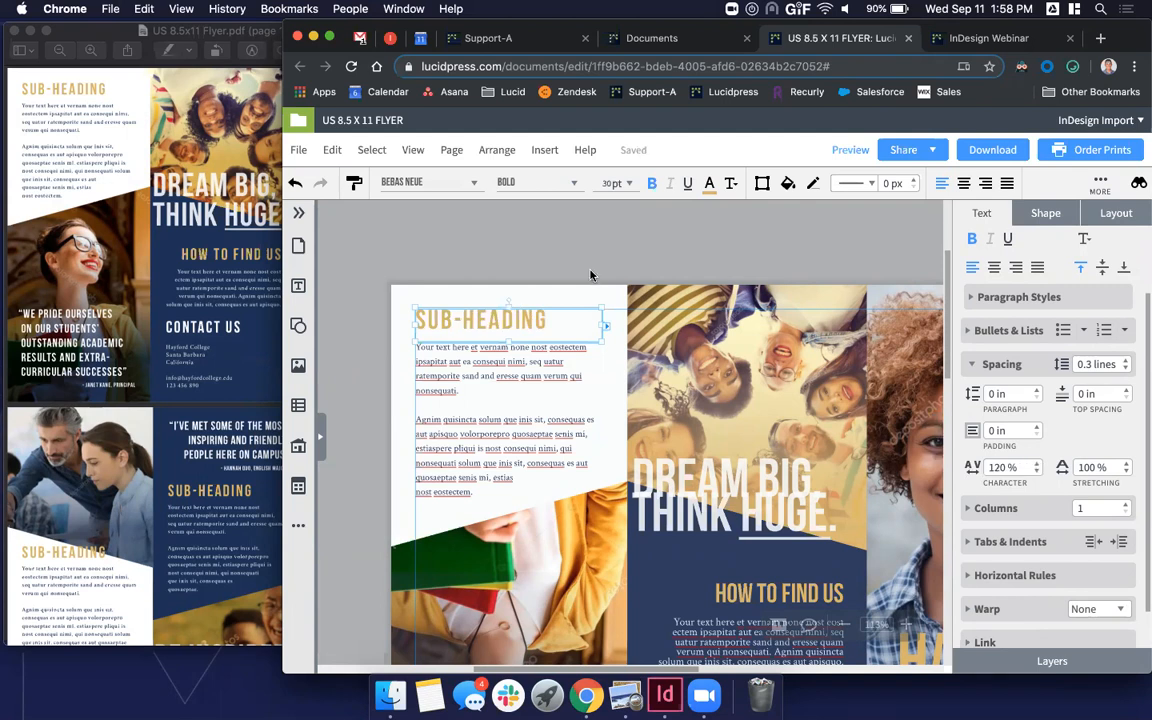
- Copy the Sub-Heading's style onto the How to Find Us heading and align that heading's text to the right
right_click(483, 312)
mouse_move(502, 308)
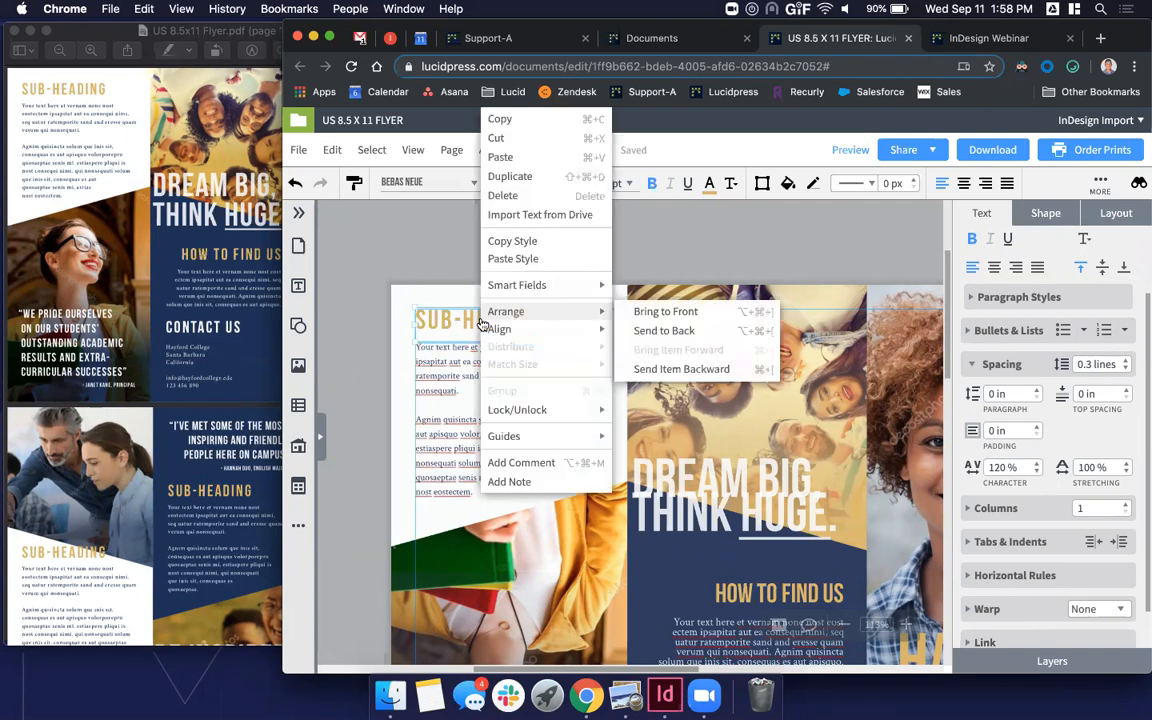
left_click(528, 241)
scroll(707, 458, "up", 3)
scroll(713, 484, "down", 2)
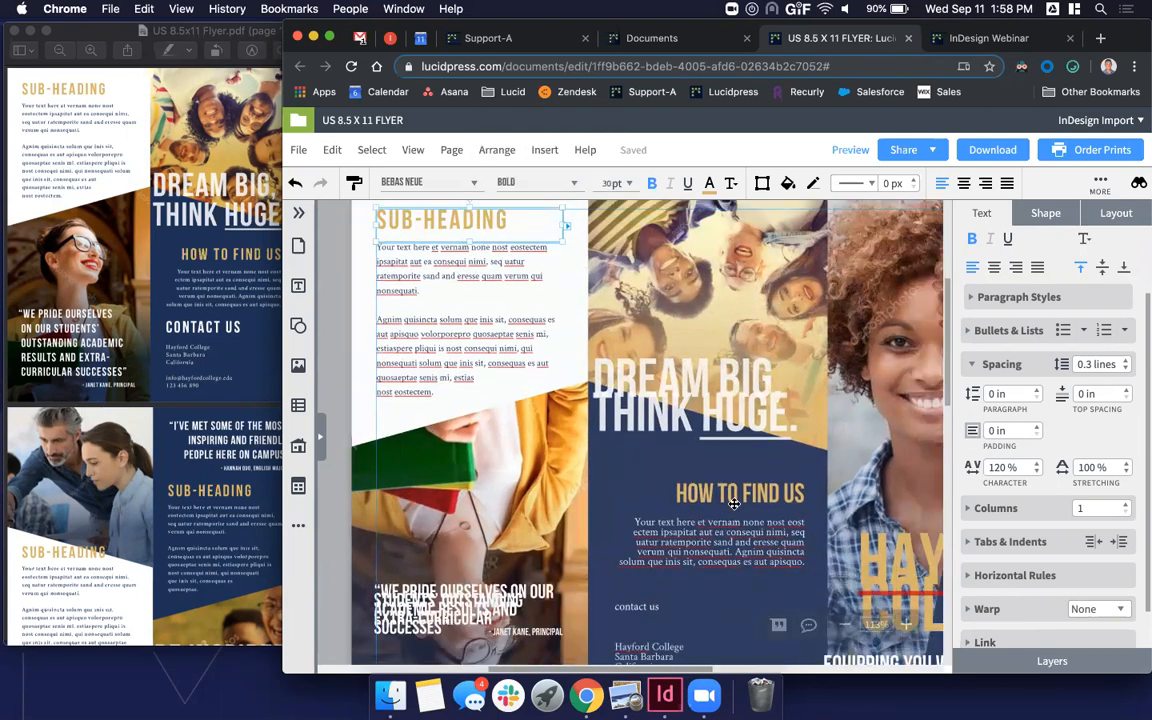
right_click(713, 484)
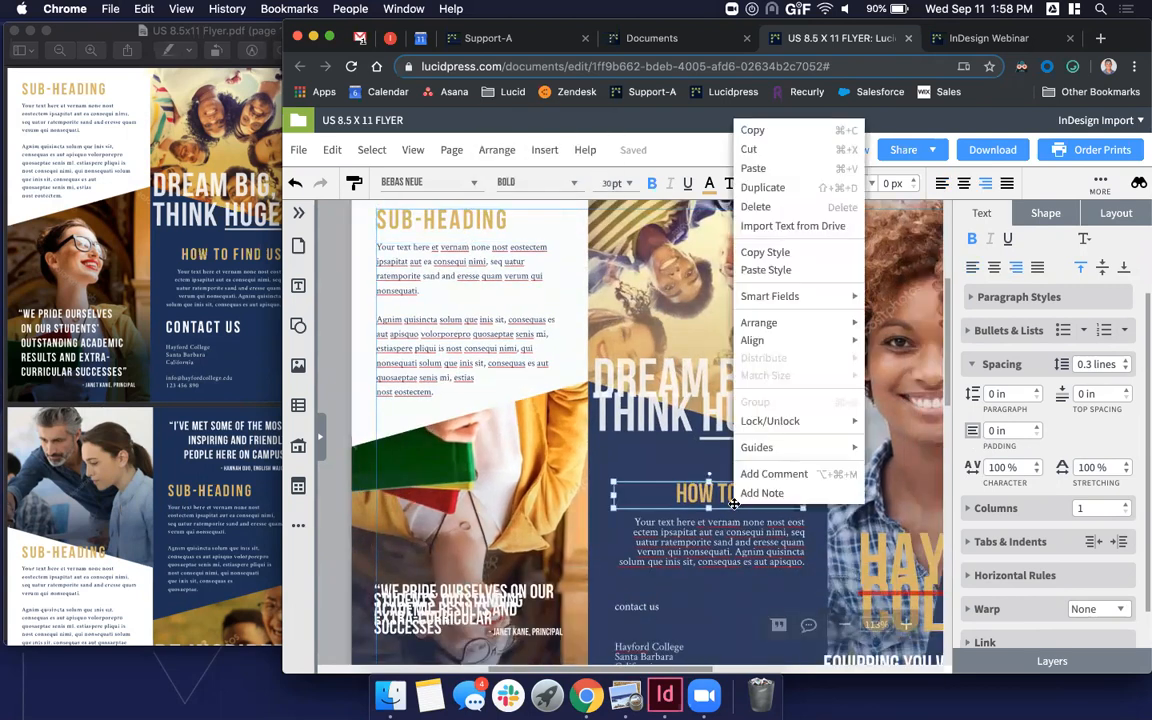
left_click(787, 272)
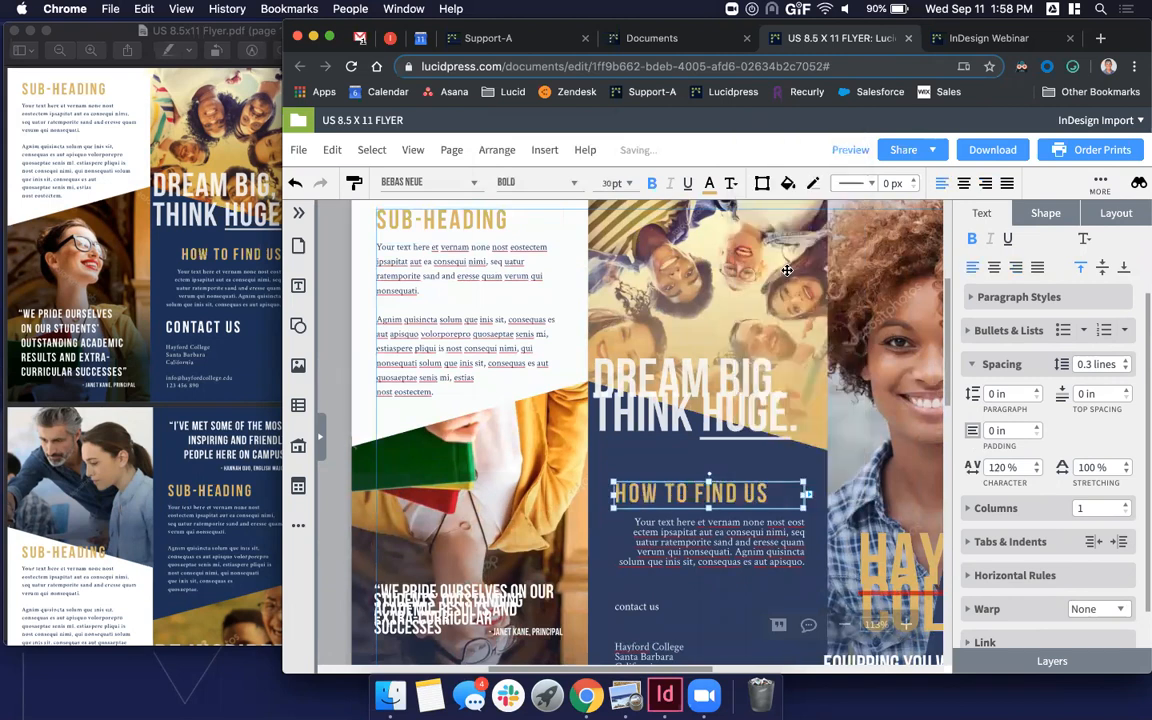
left_click(1016, 267)
- Paste the copied heading style onto the two gold Sub-Headings in the second page's middle and left panels
scroll(668, 474, "down", 5)
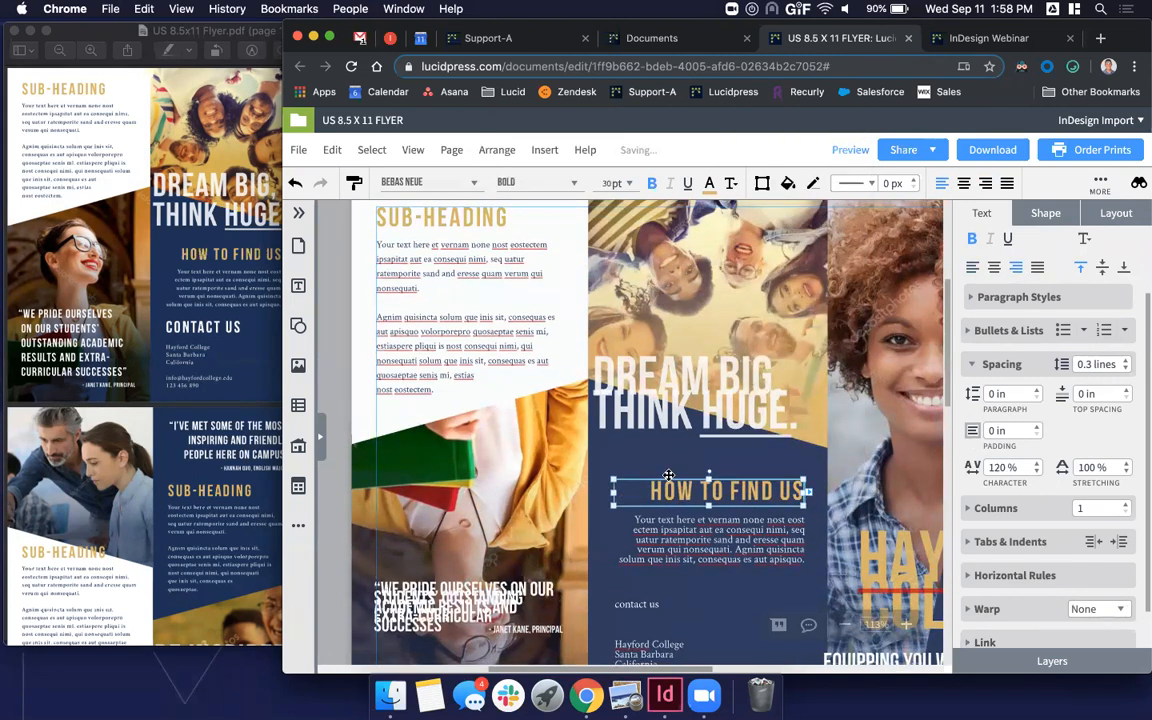
scroll(668, 474, "down", 8)
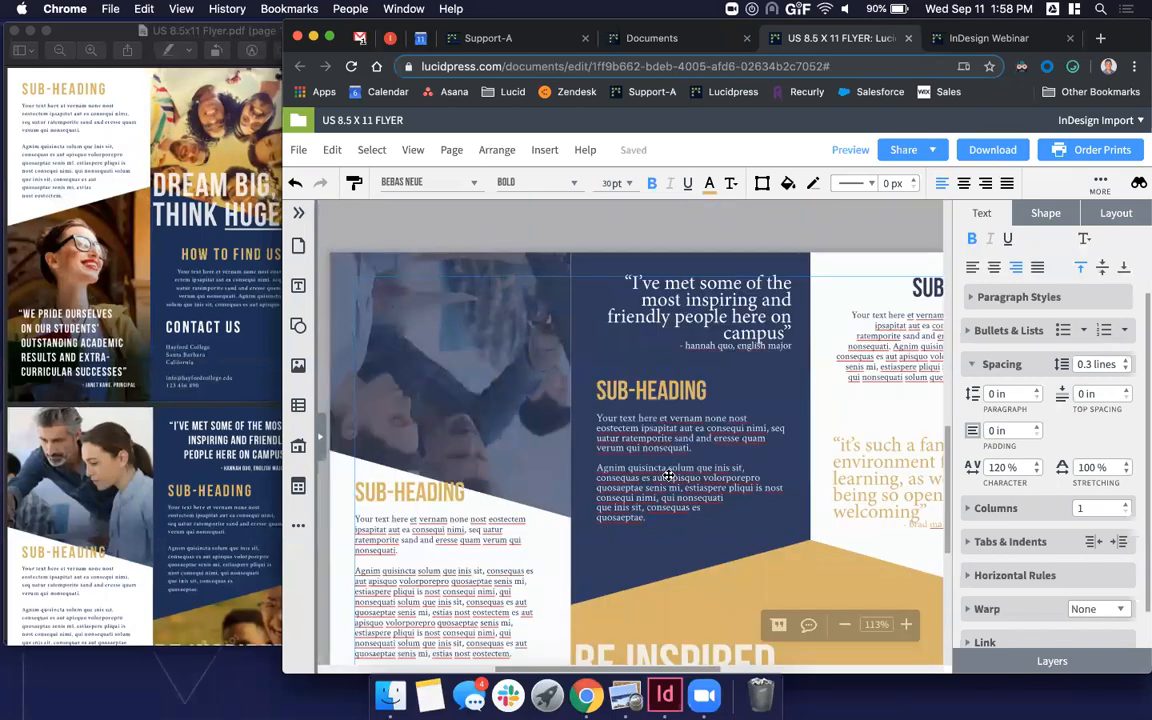
left_click(686, 258)
right_click(686, 258)
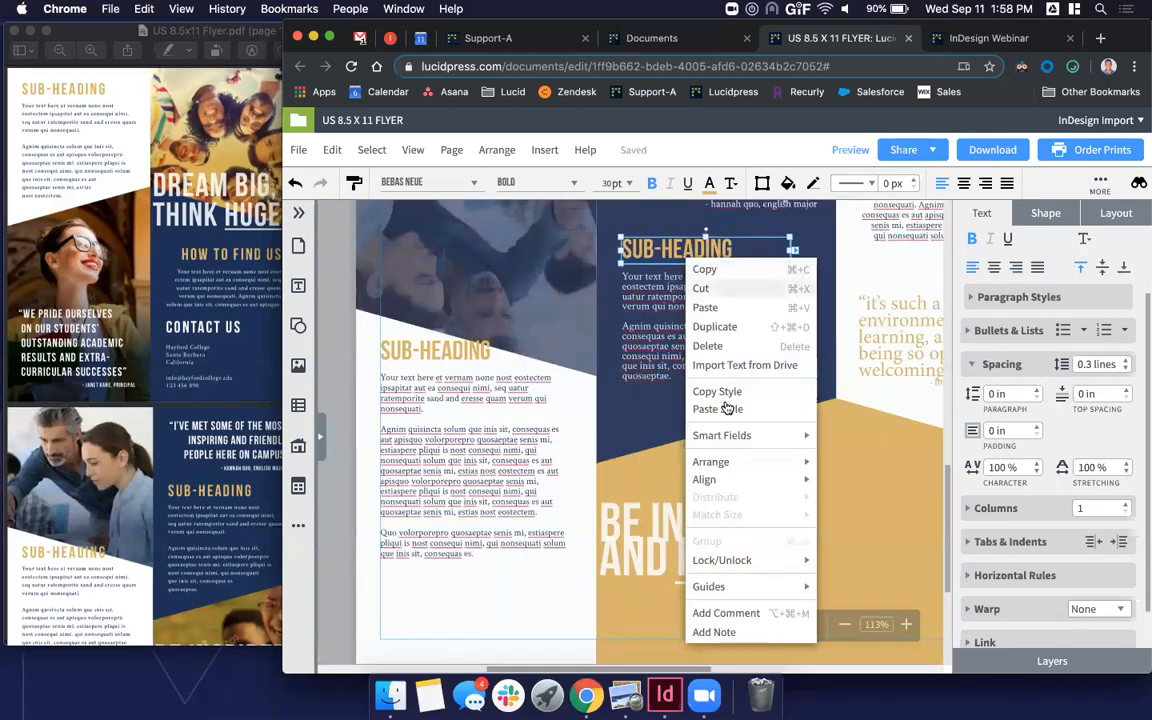
left_click(728, 409)
left_click(435, 347)
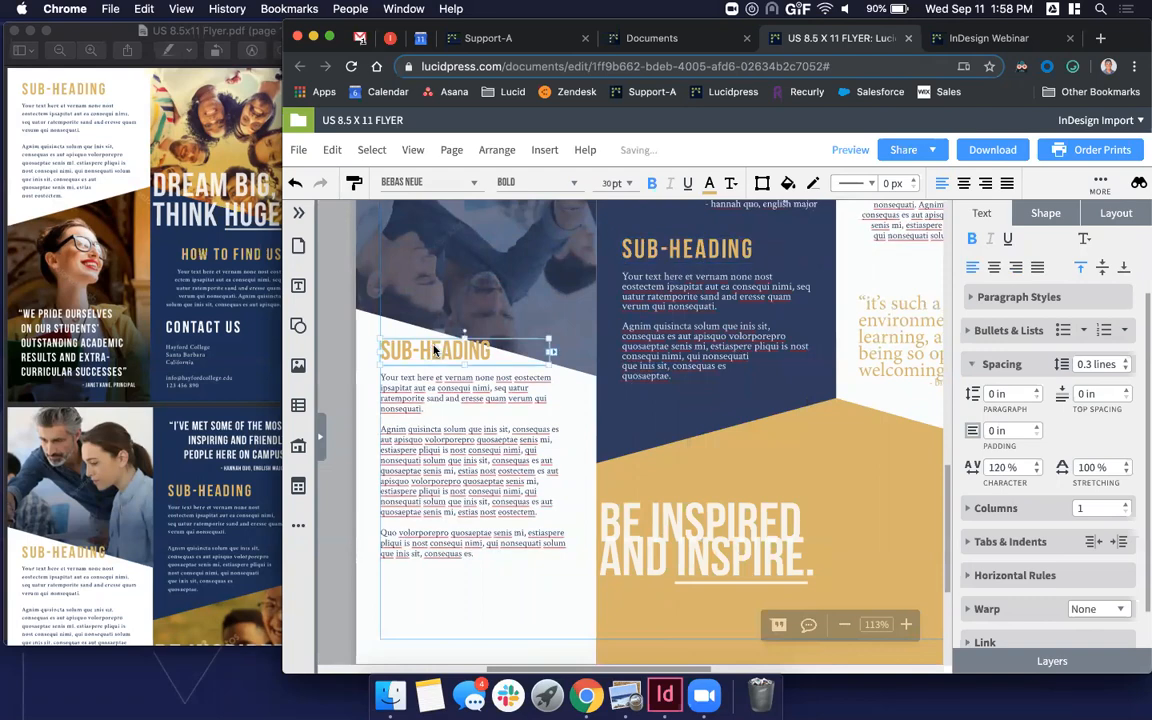
right_click(435, 347)
left_click(487, 258)
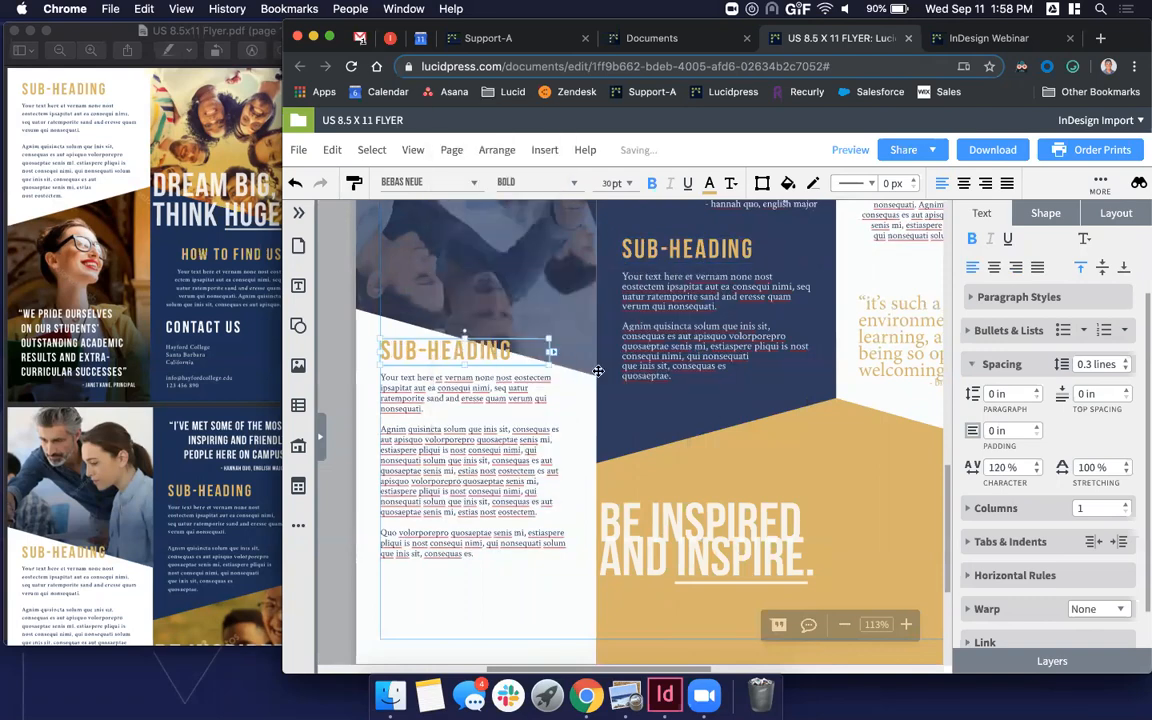
scroll(594, 366, "down", 5)
scroll(597, 371, "up", 10)
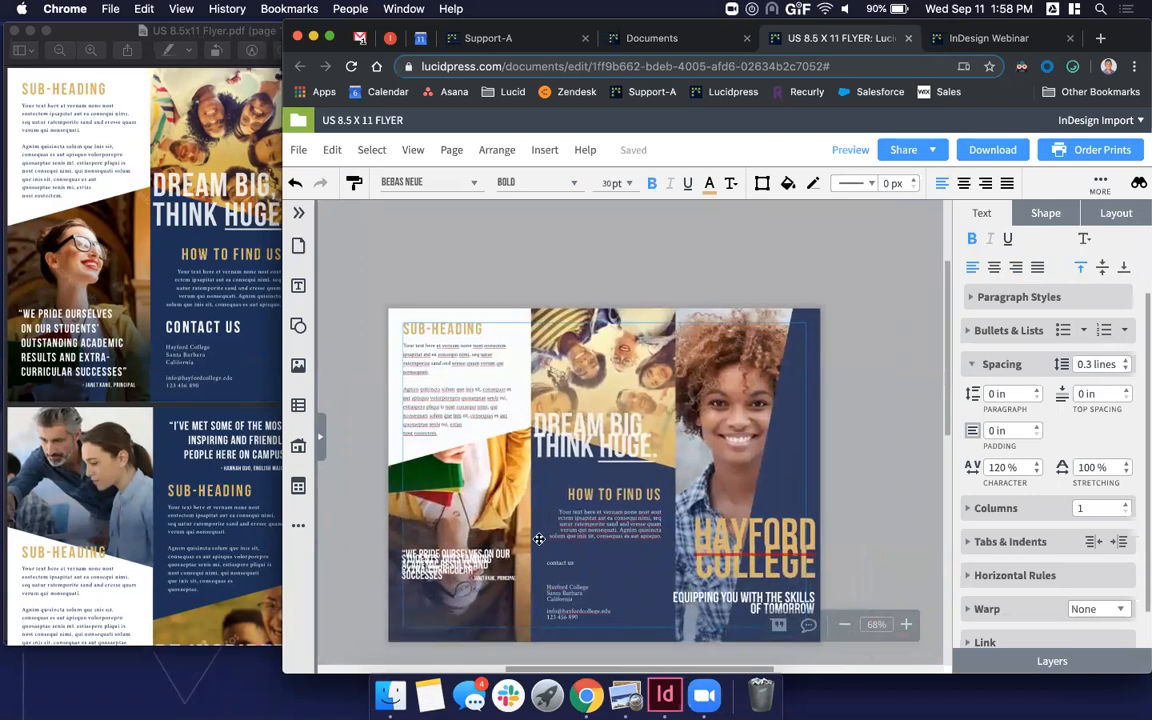
- Set the principal's quote on the first page to 1.2 line spacing and 120% character spacing
left_click(450, 565)
left_click(1125, 362)
left_click(1125, 362)
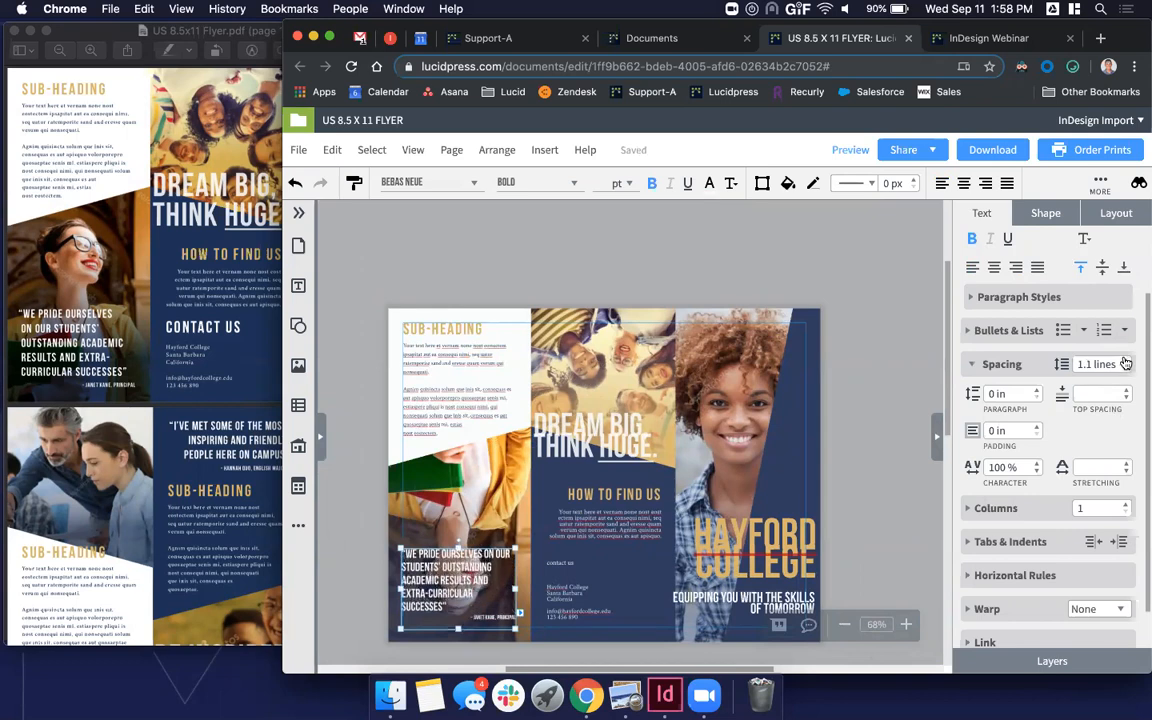
left_click(1125, 363)
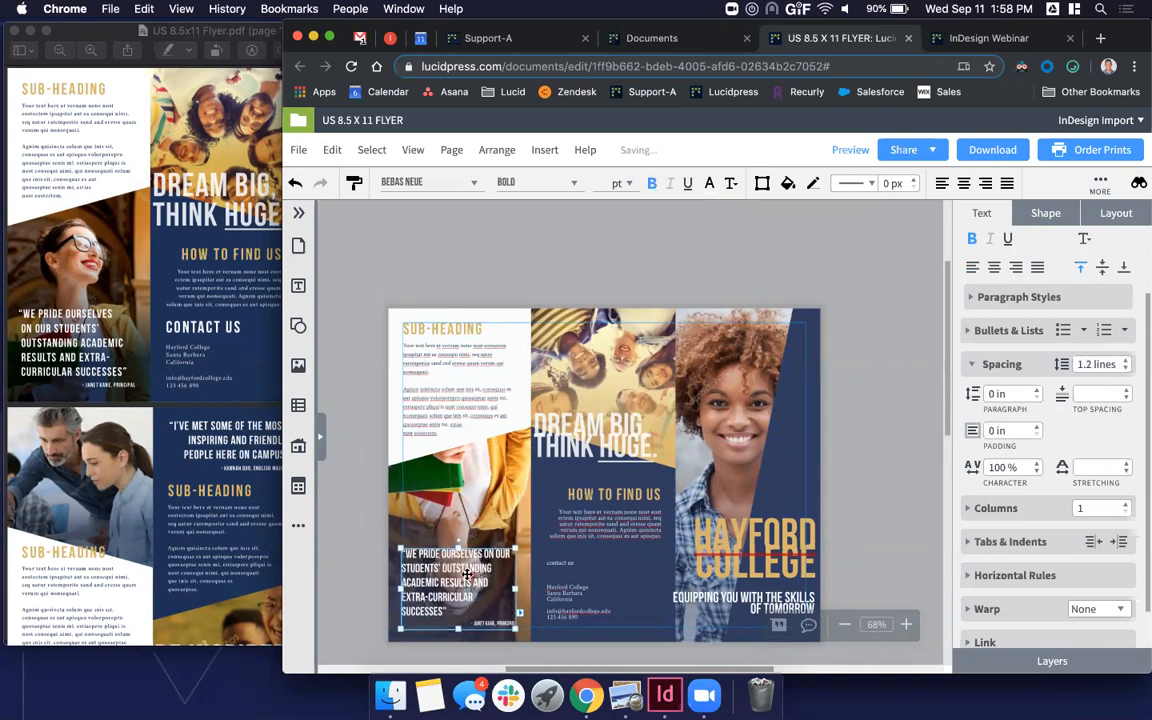
scroll(467, 569, "up", 5)
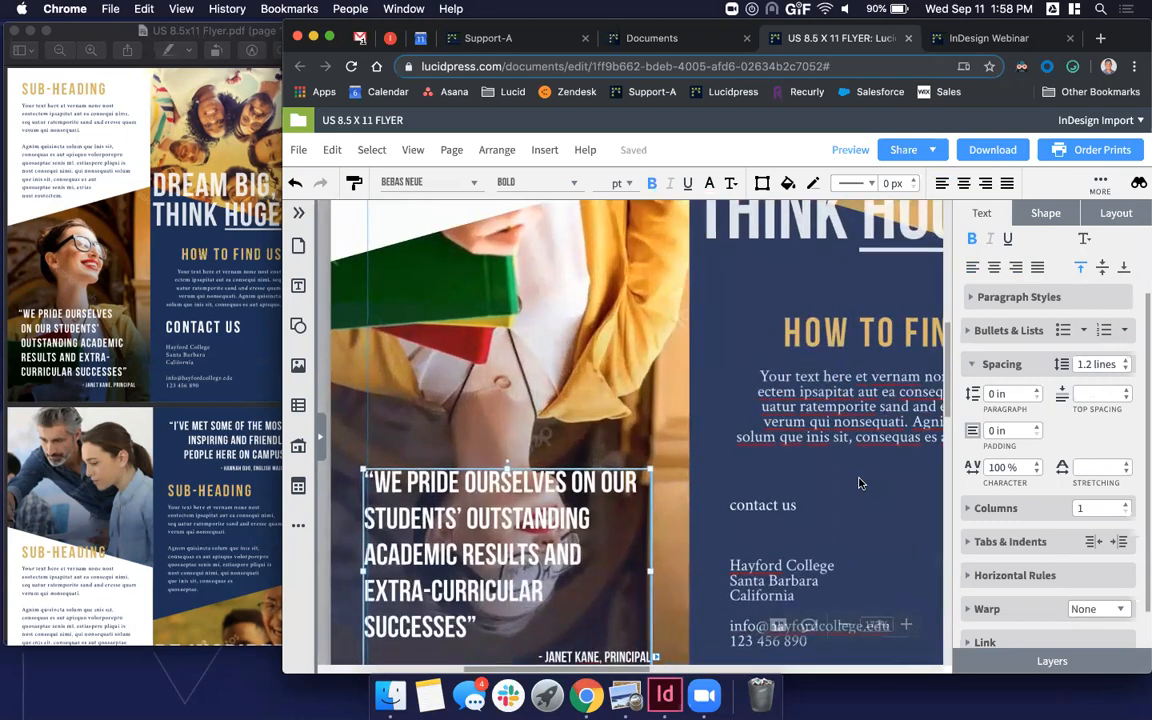
left_click(1036, 466)
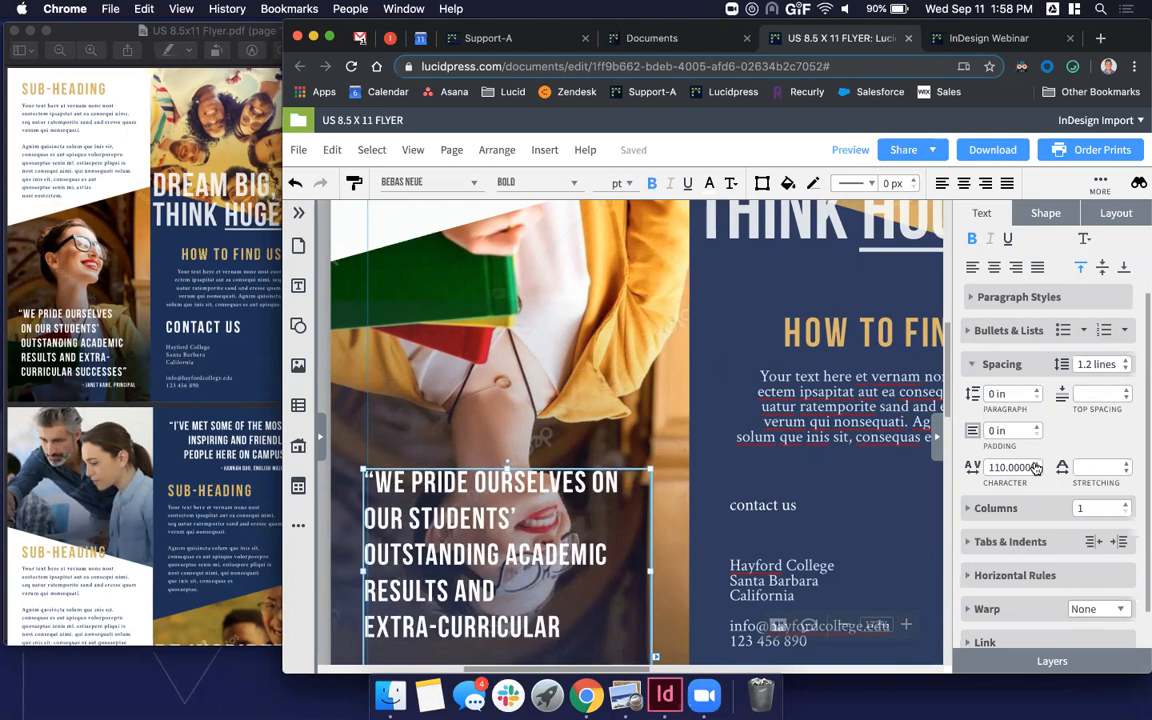
left_click(1036, 467)
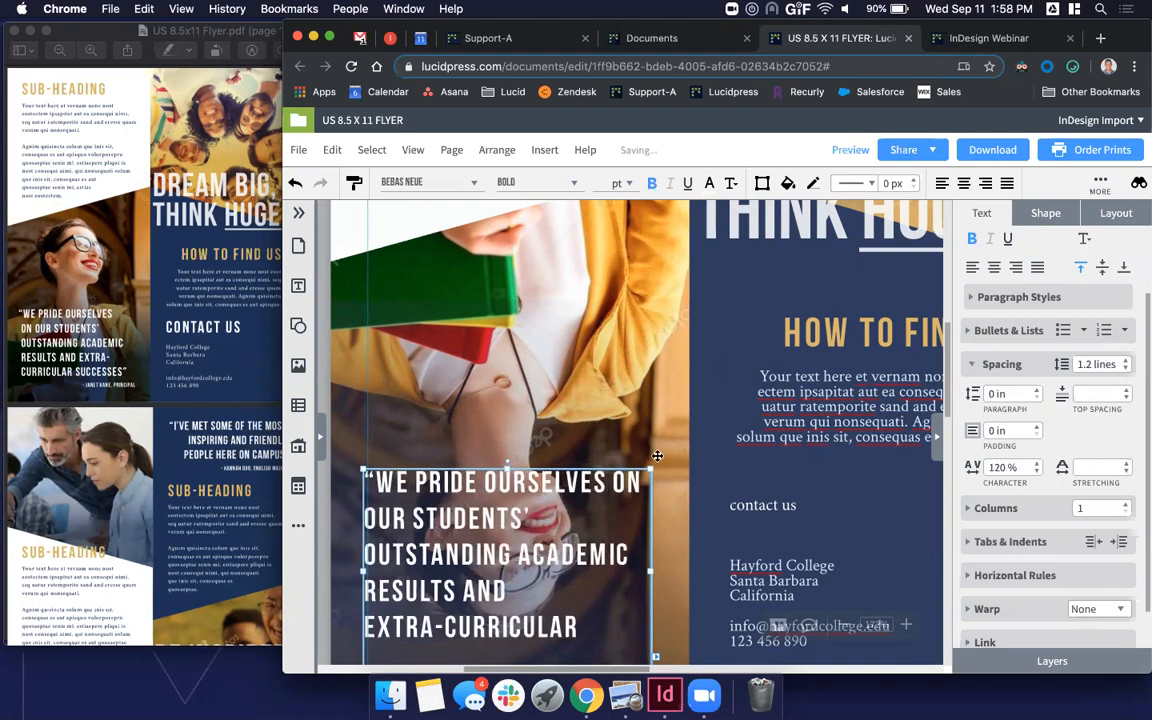
- Widen the quote's text box, split "extra-curricular" after its hyphen so it wraps there, and move the box slightly up
scroll(681, 459, "down", 3)
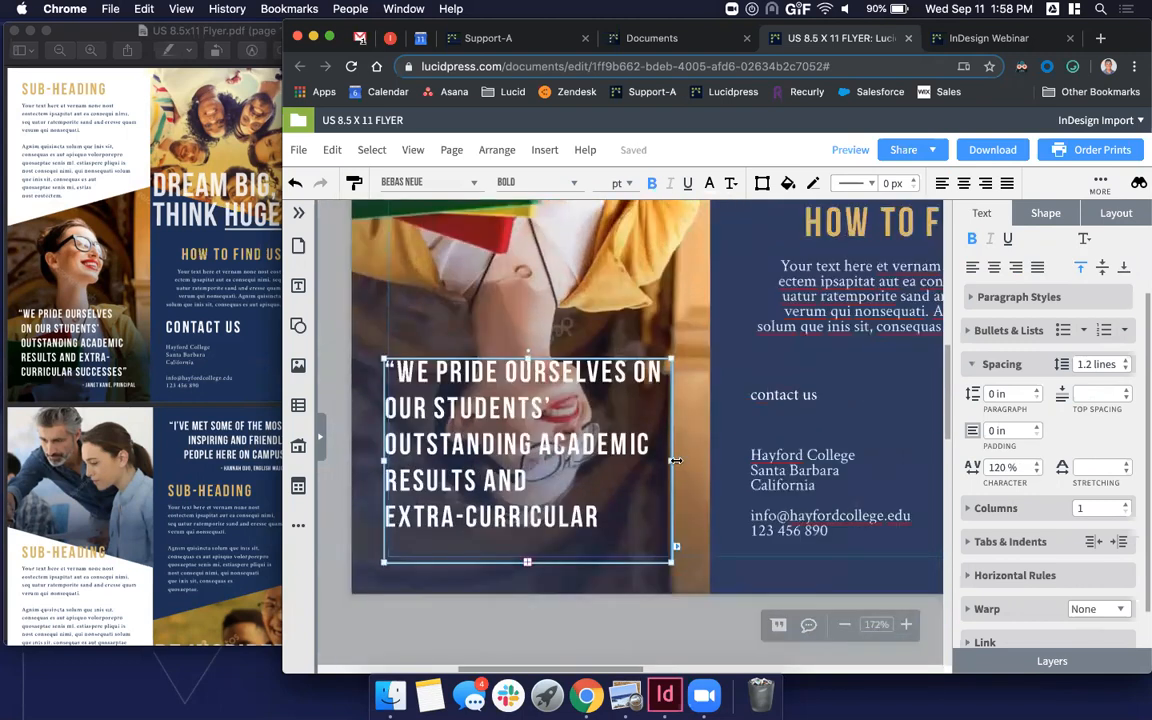
left_click_drag(676, 460, 704, 464)
left_click_drag(460, 485, 461, 485)
key("Return")
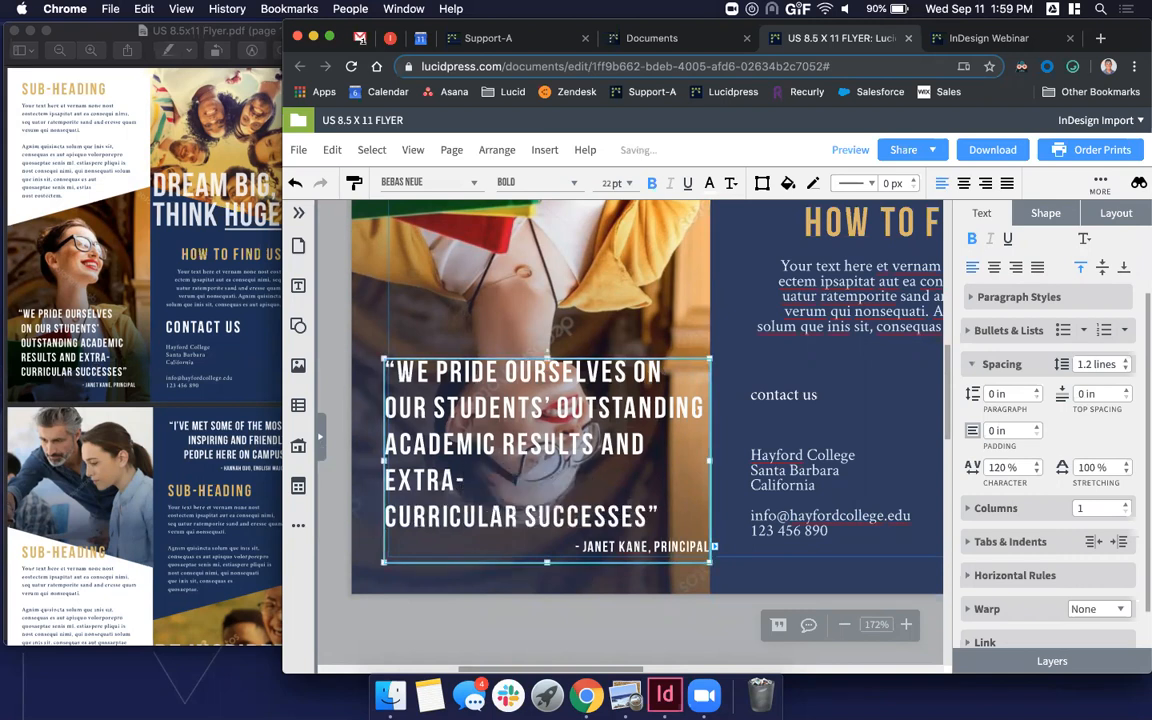
key("BackSpace")
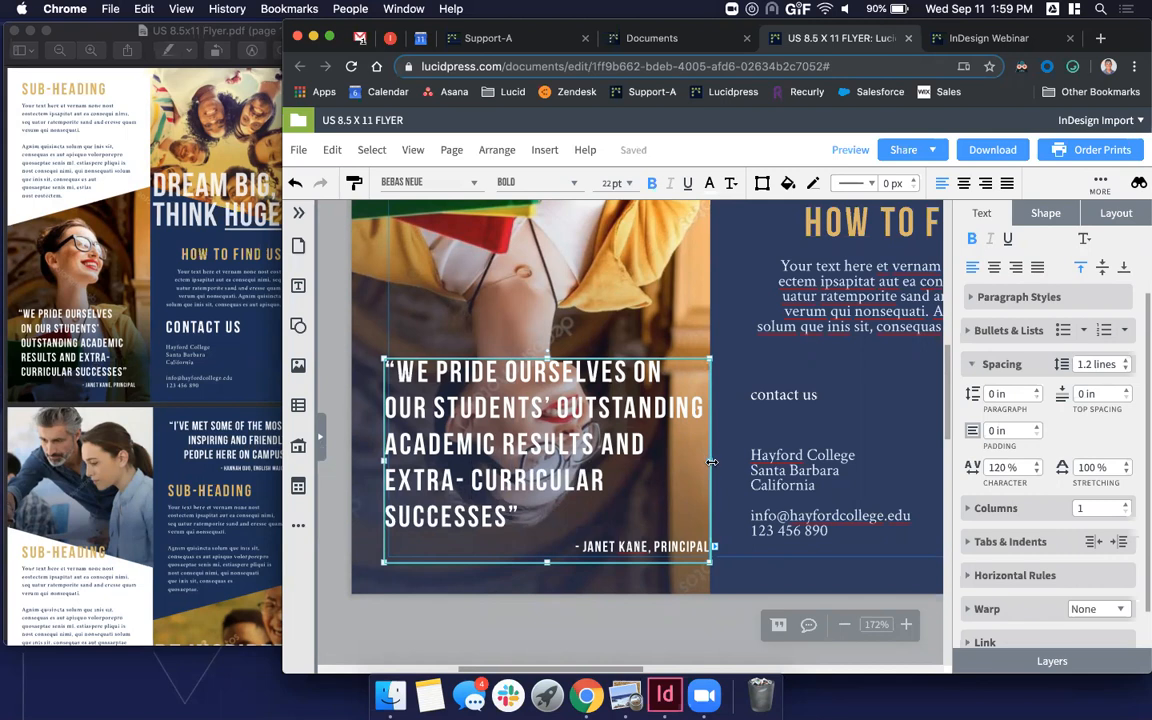
left_click_drag(709, 460, 690, 462)
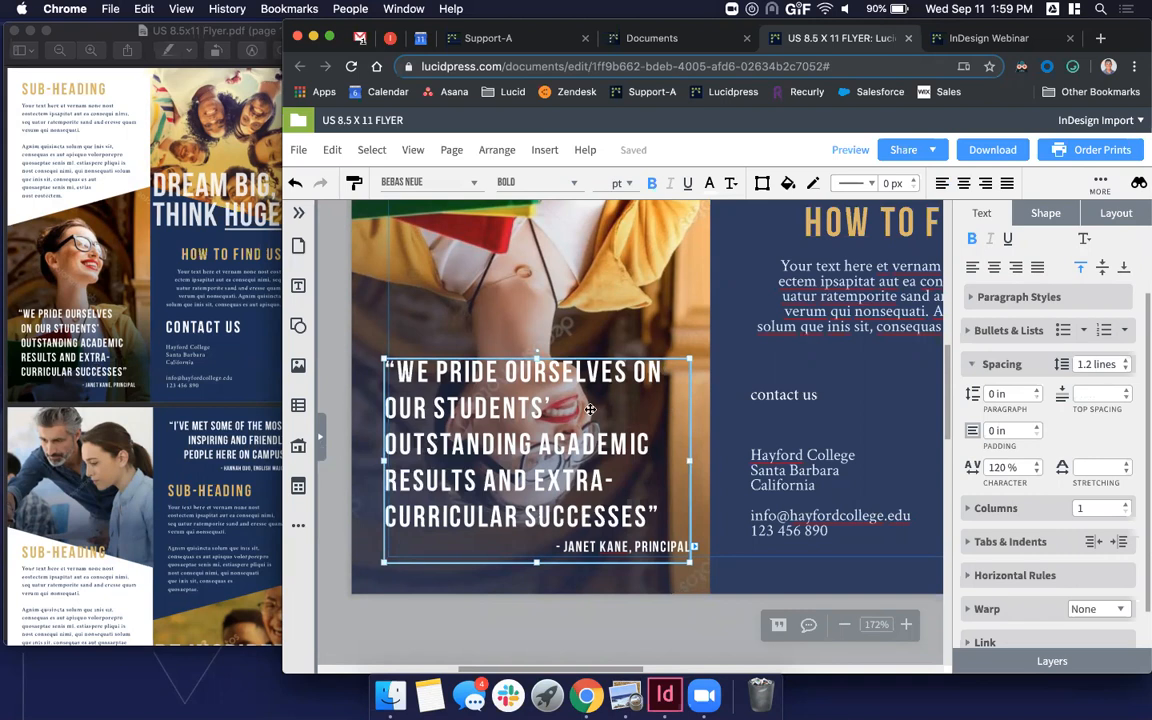
left_click_drag(596, 395, 596, 369)
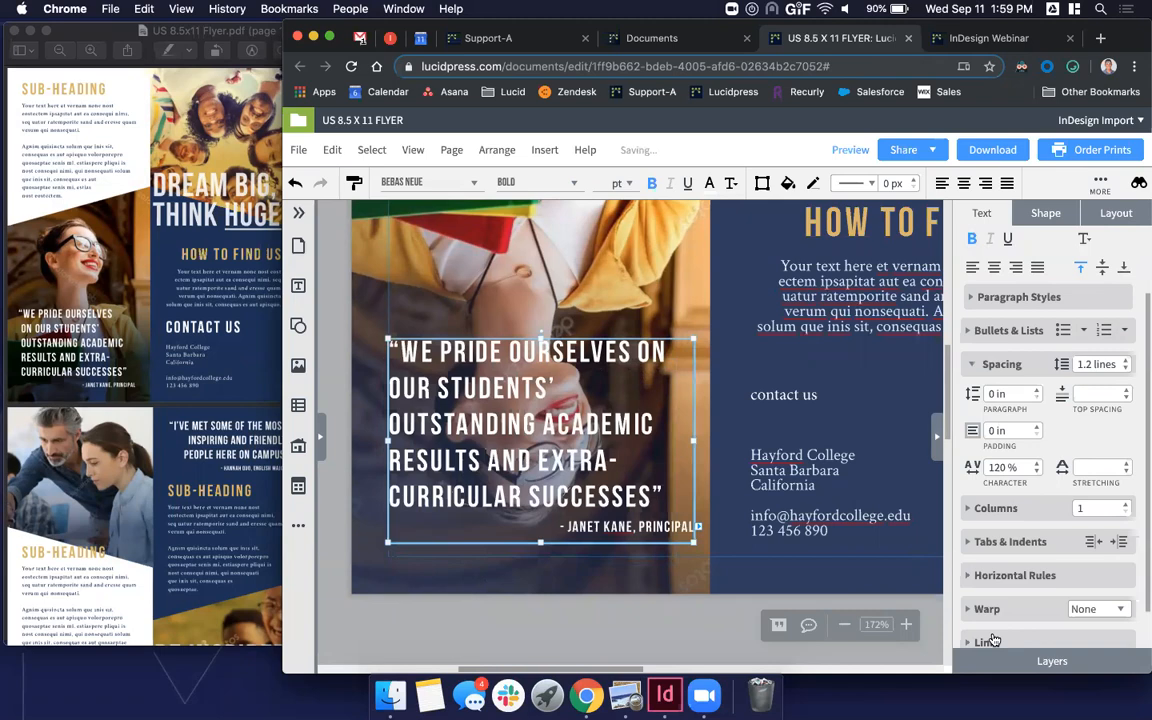
- Set the line spacing of the Dream Big, Think Huge headline to 0.9 lines
scroll(993, 638, "down", 6)
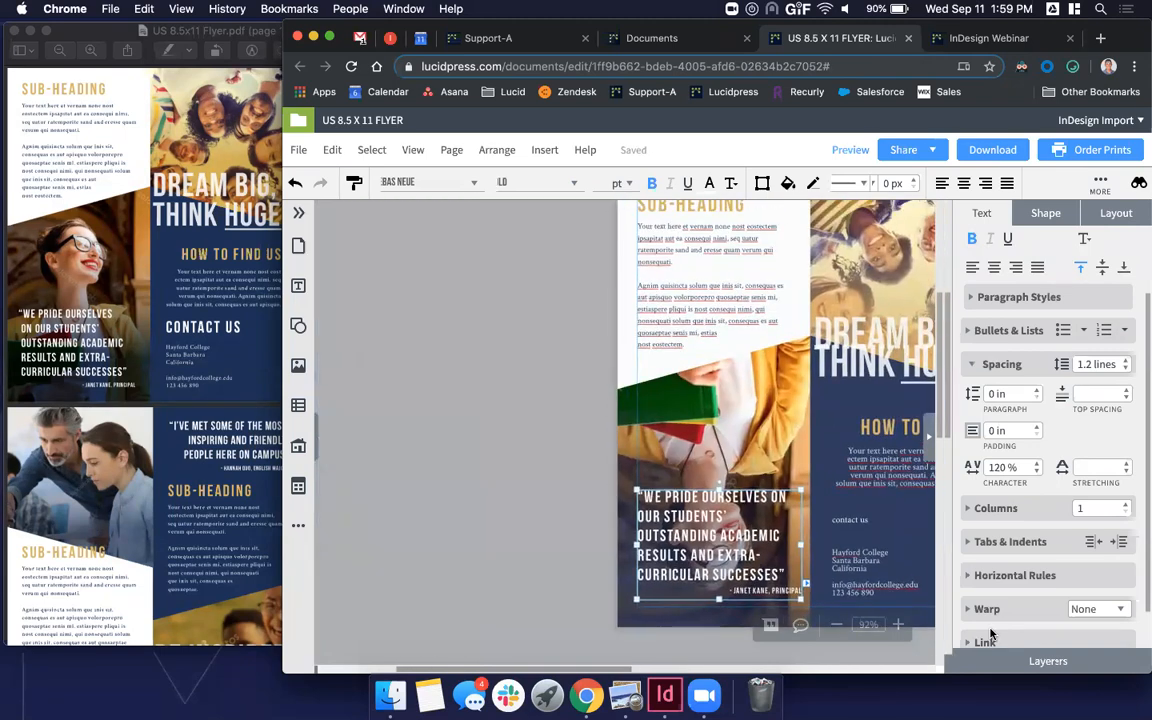
scroll(993, 633, "down", 2)
scroll(843, 420, "right", 5)
scroll(843, 420, "down", 1)
left_click(679, 268)
left_click(1125, 320)
left_click(1125, 320)
left_click(1125, 320)
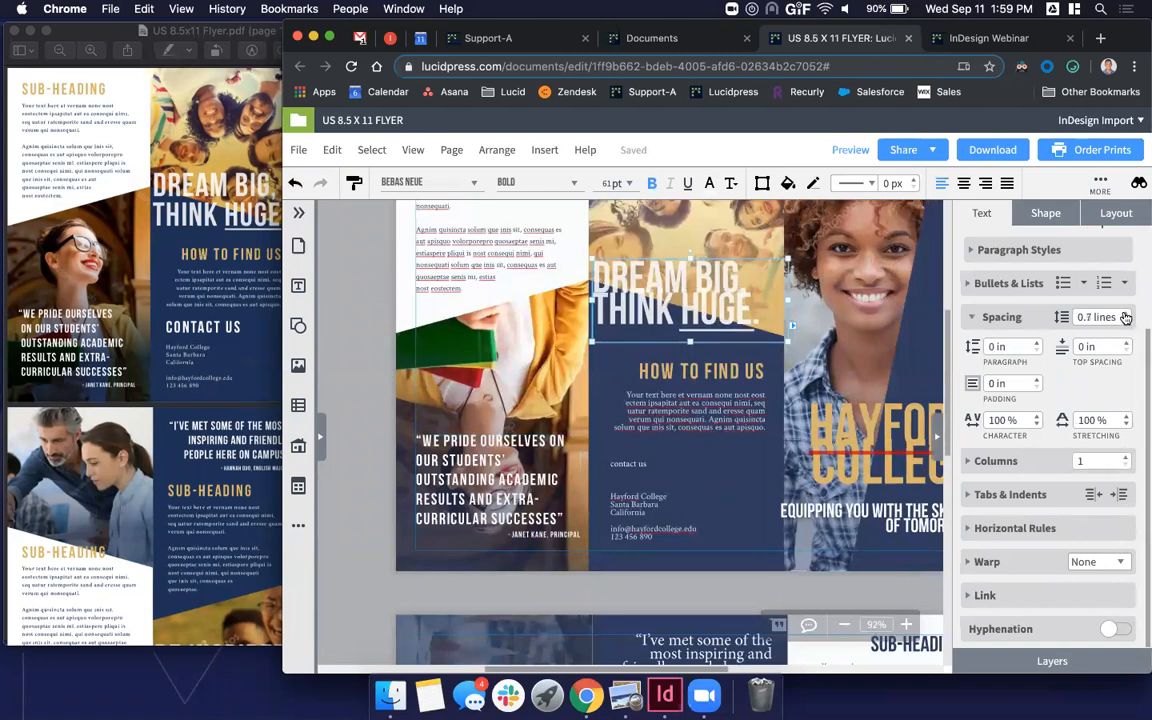
left_click(1125, 313)
left_click_drag(691, 257, 692, 290)
- Set the body text under How to Find Us to 1.2 line spacing and extend its text box downward to fit
left_click(126, 247)
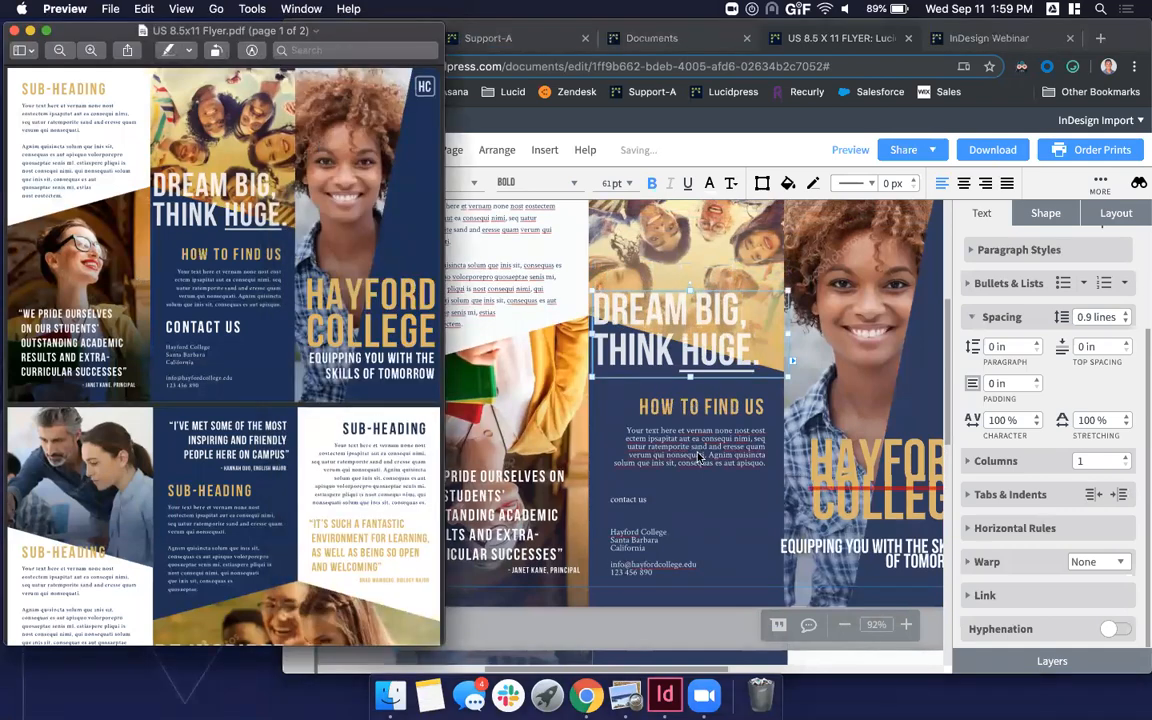
scroll(698, 456, "down", 2)
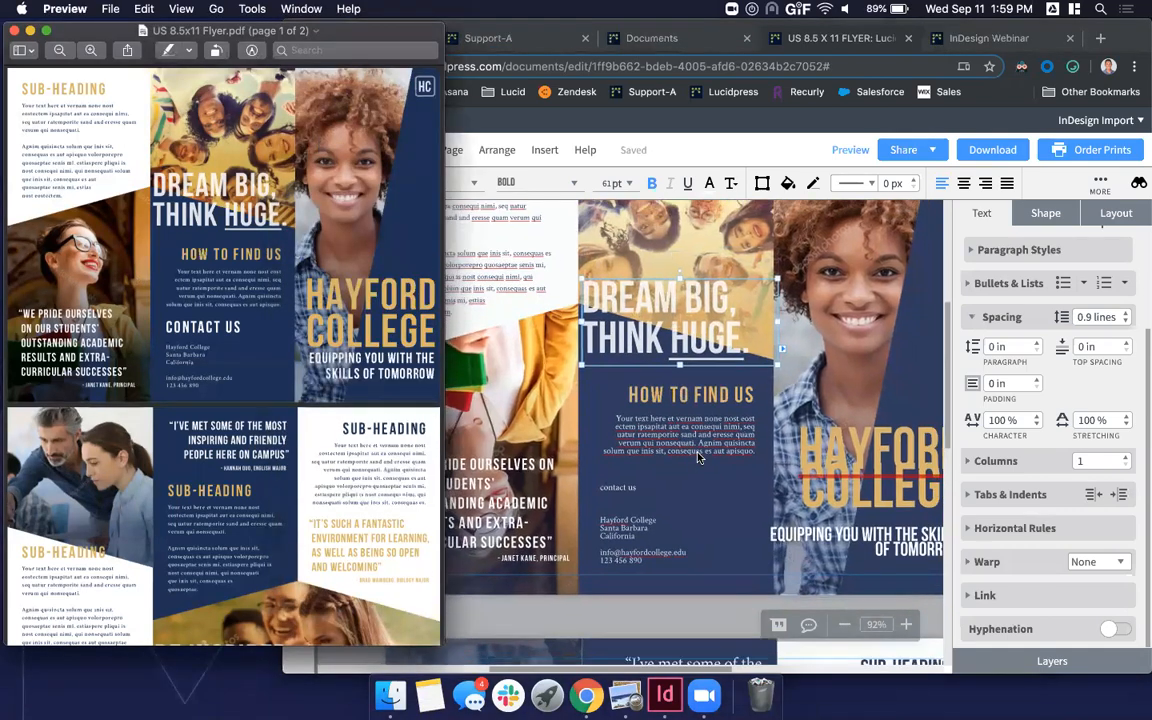
left_click(627, 407)
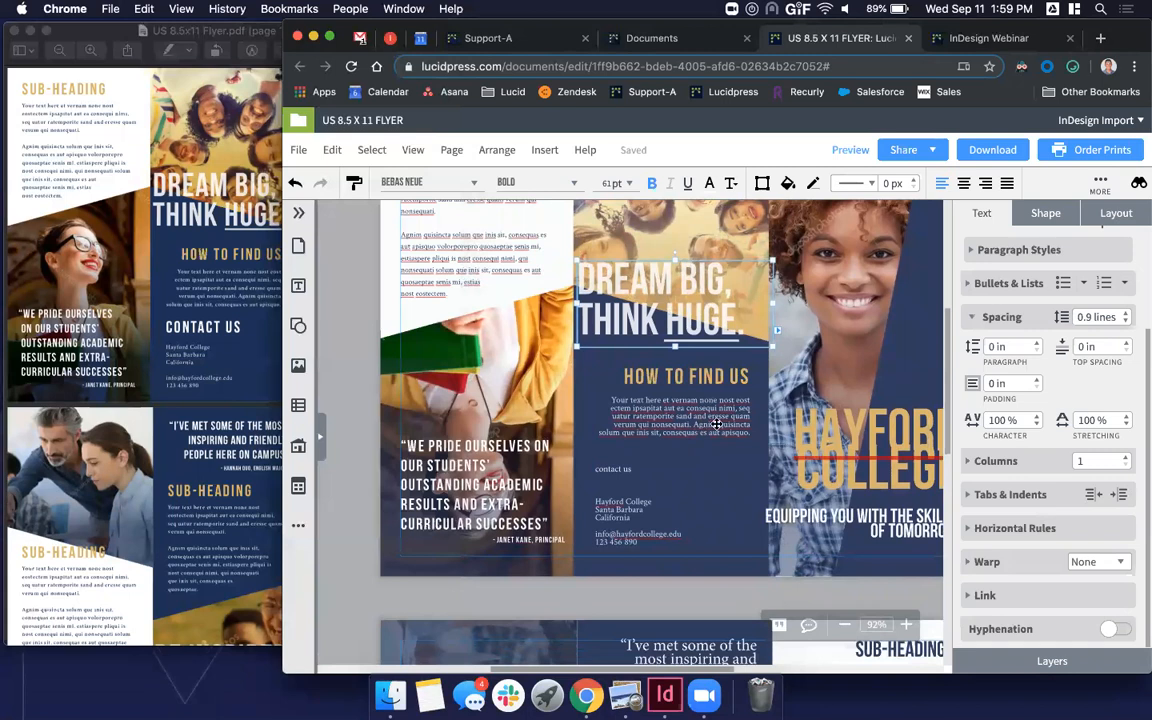
left_click(1126, 313)
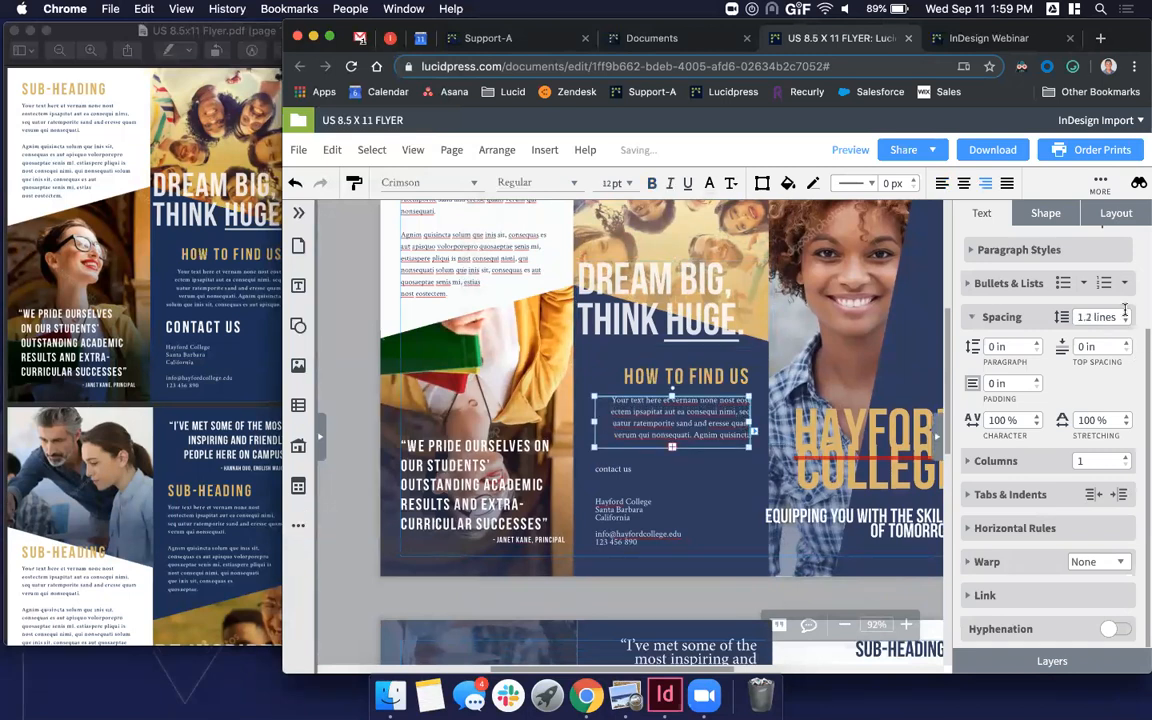
left_click_drag(705, 451, 705, 459)
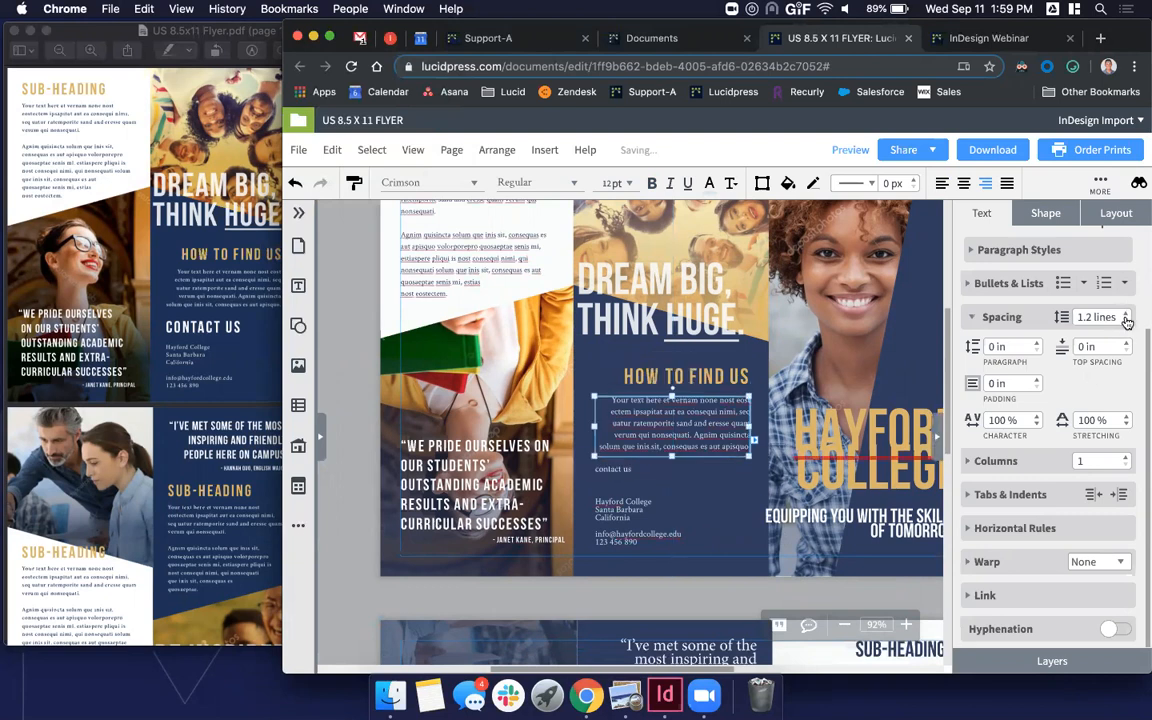
- Paste the copied heading style onto the Contact Us heading and change its text color to white
left_click(633, 474)
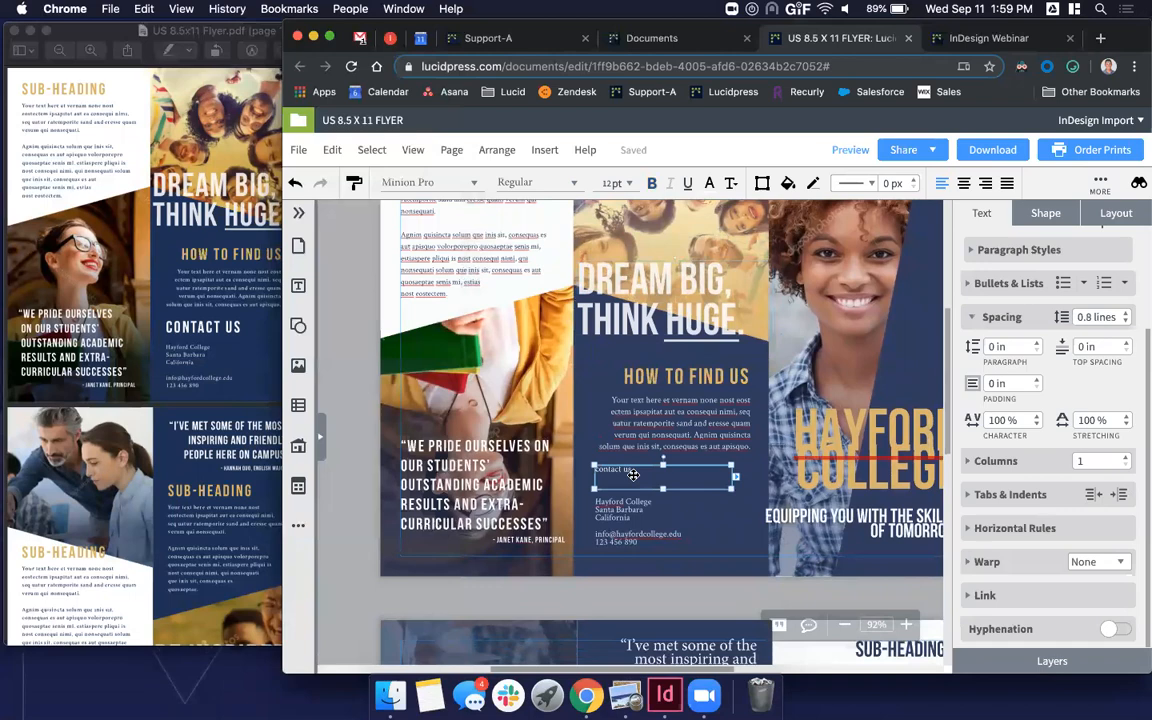
scroll(633, 474, "up", 5)
scroll(628, 462, "down", 7)
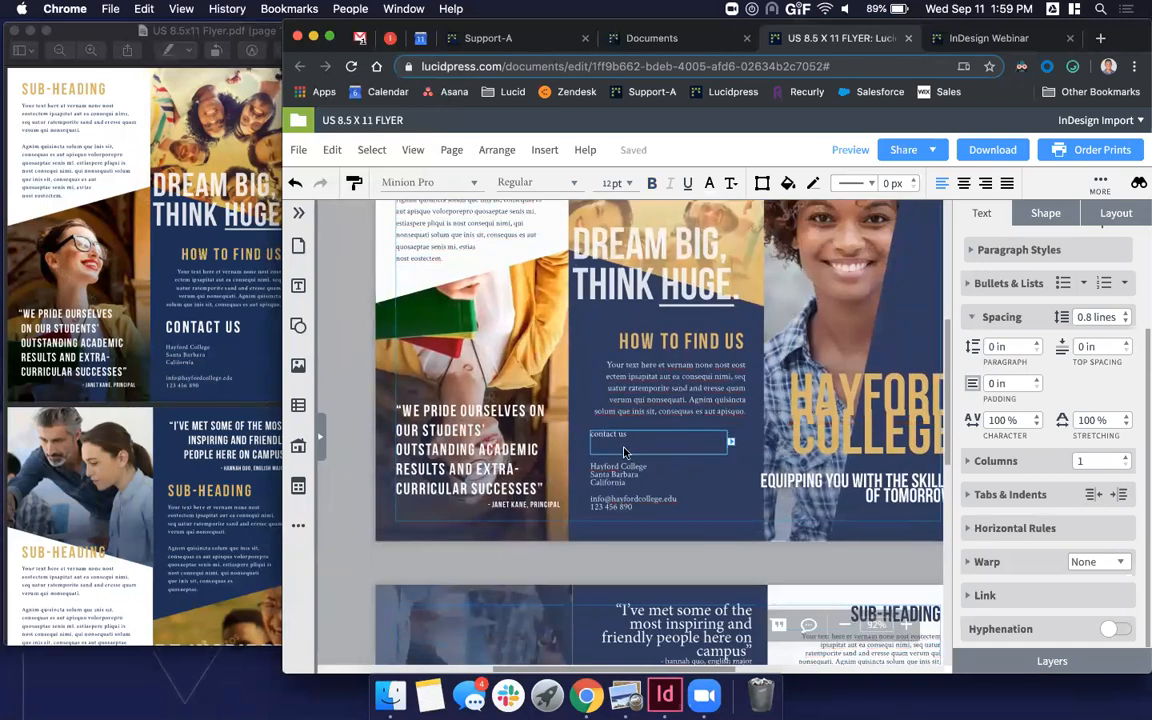
right_click(624, 452)
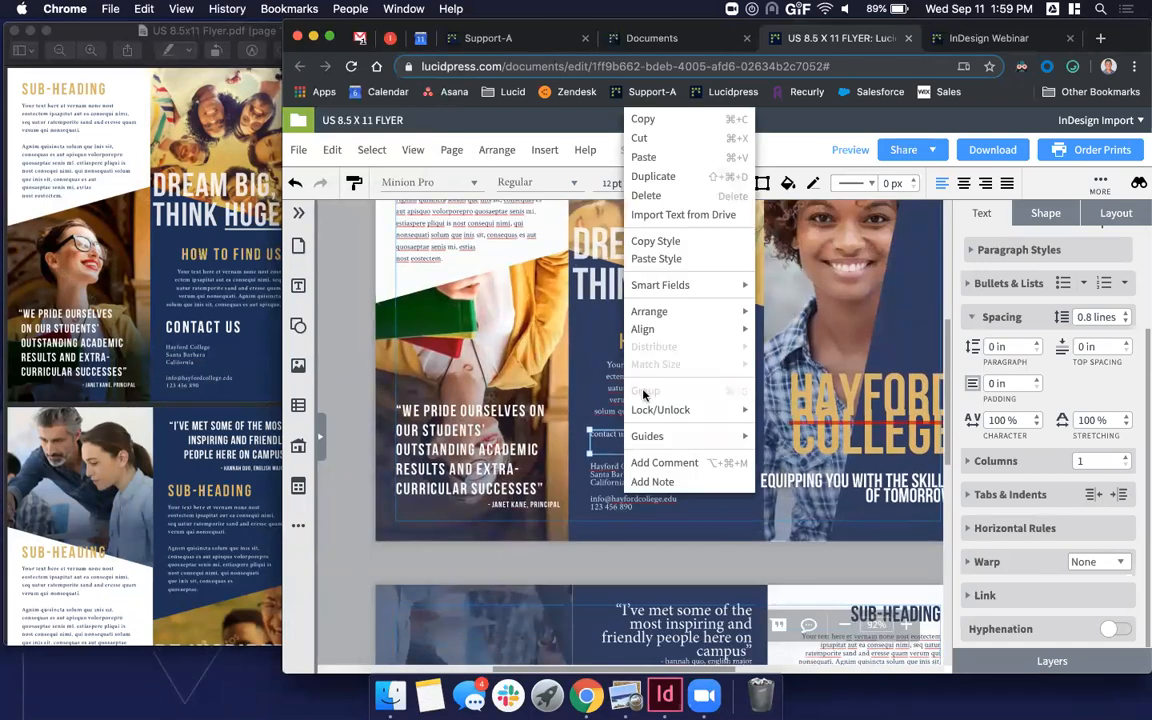
left_click(692, 266)
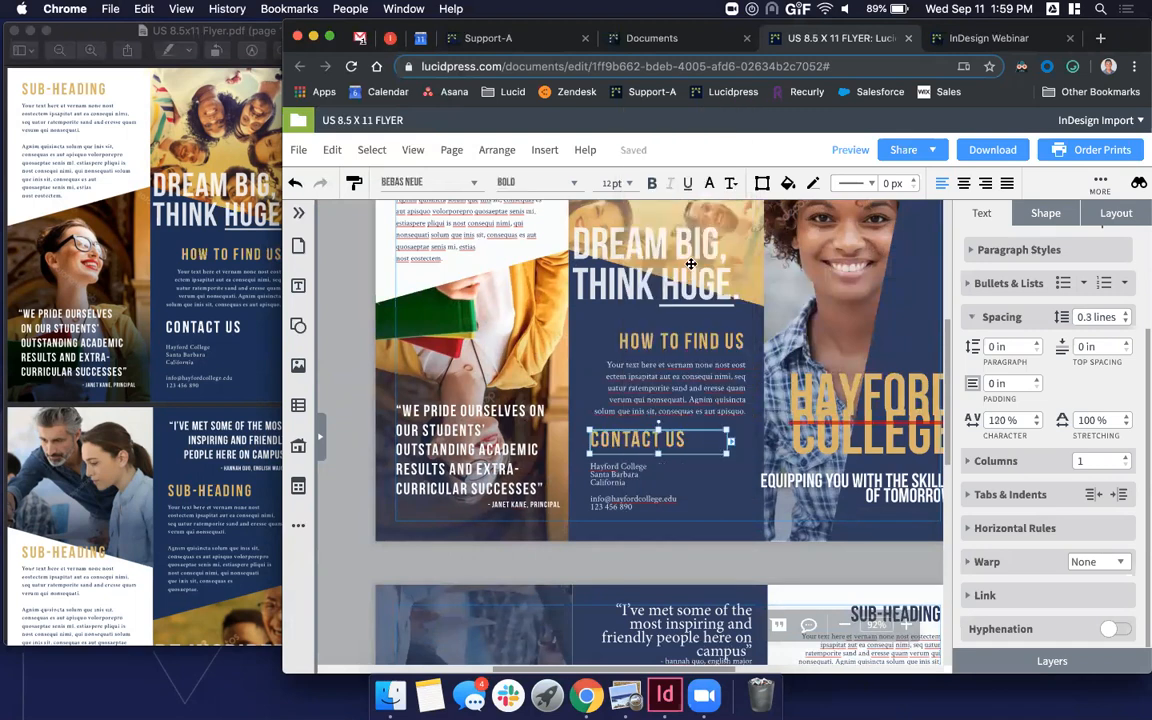
left_click(1086, 306)
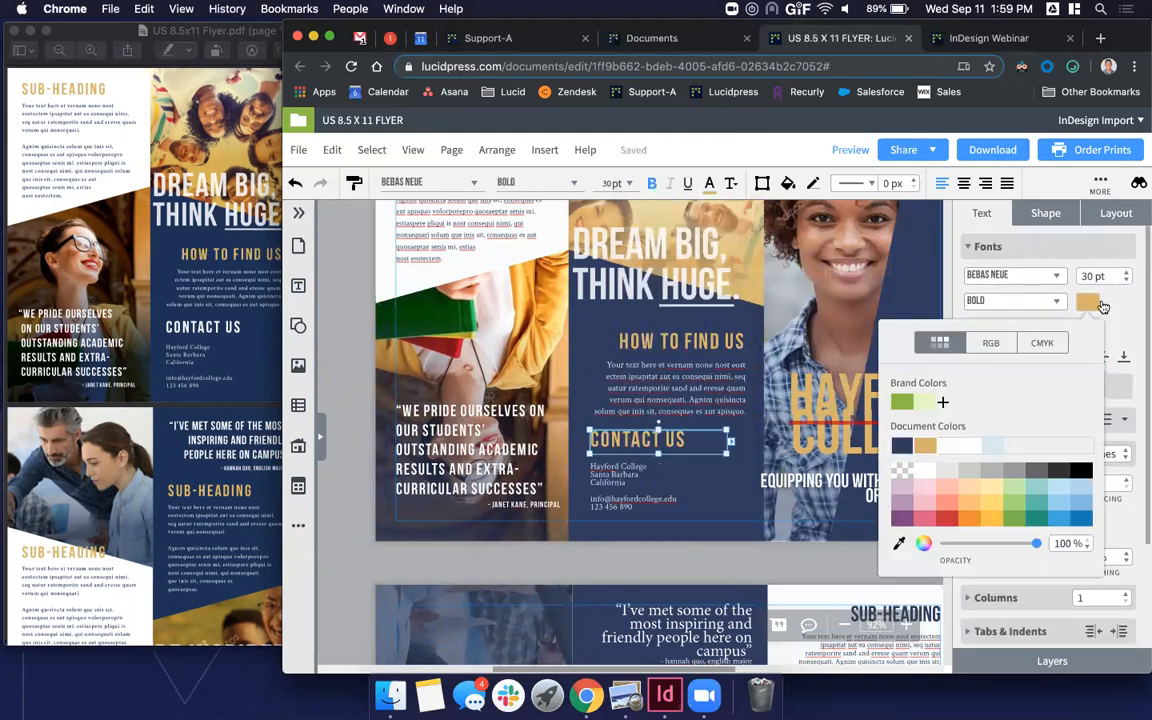
left_click(967, 451)
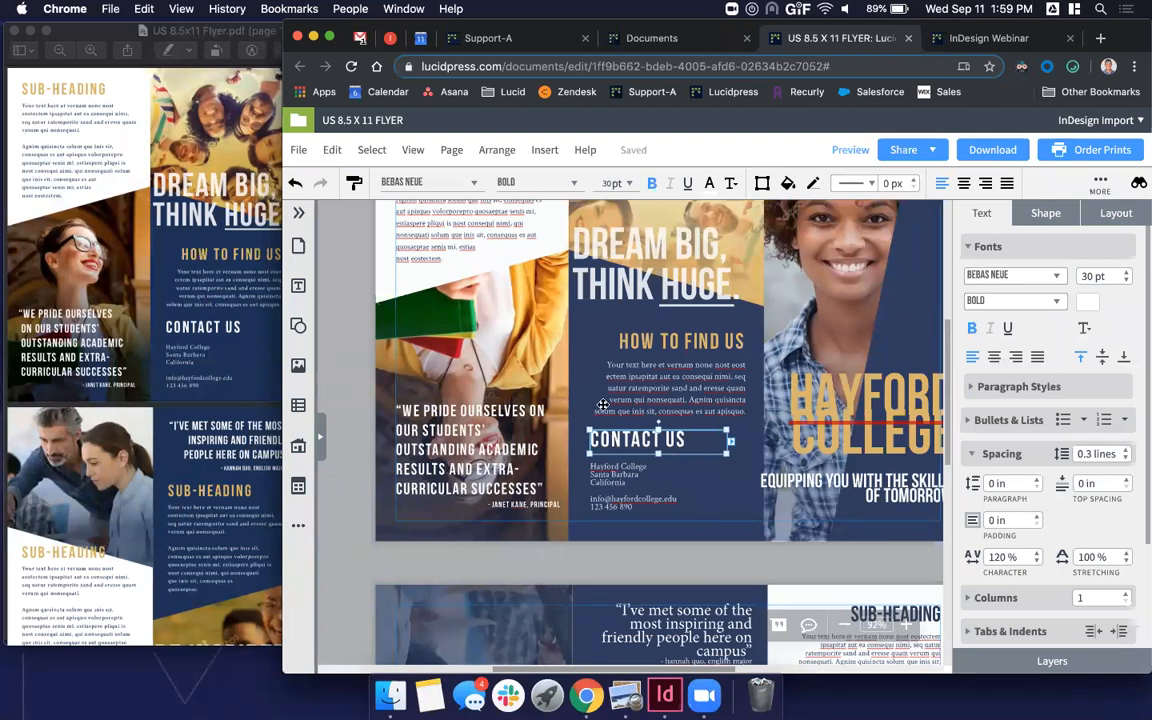
- Set the contact details under Contact Us to 1.2 line spacing and extend their text box downward to fit
left_click(642, 508)
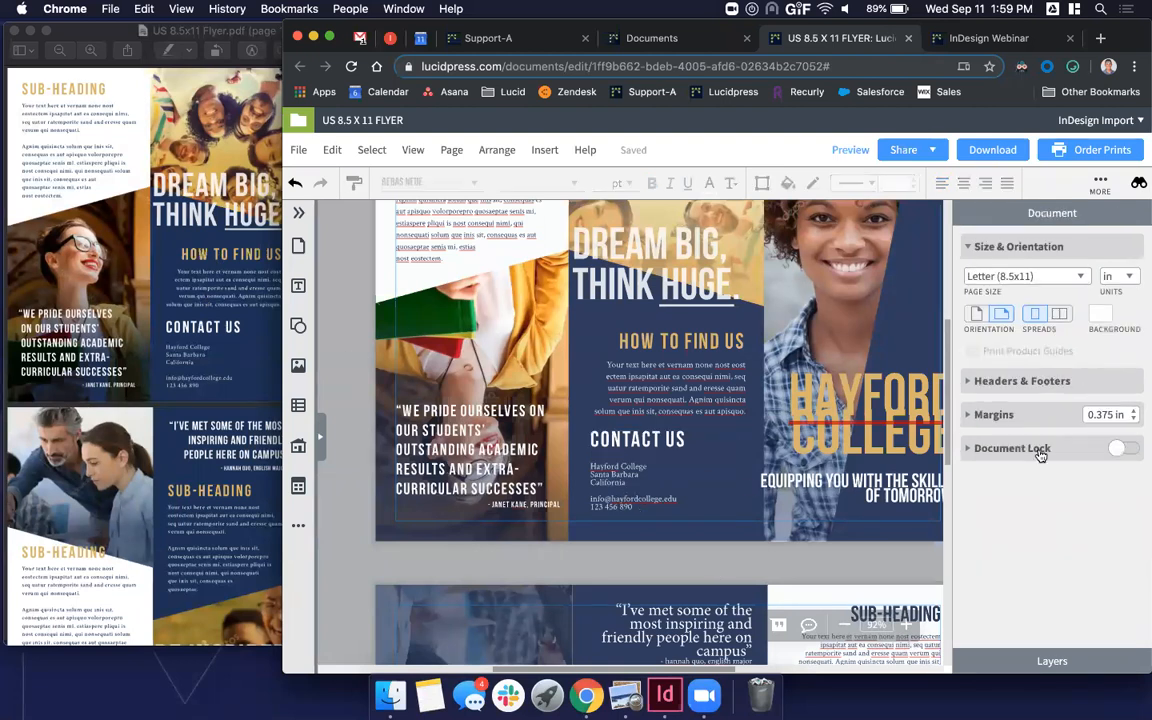
left_click(1126, 450)
left_click(1126, 450)
left_click(1126, 450)
left_click(1126, 450)
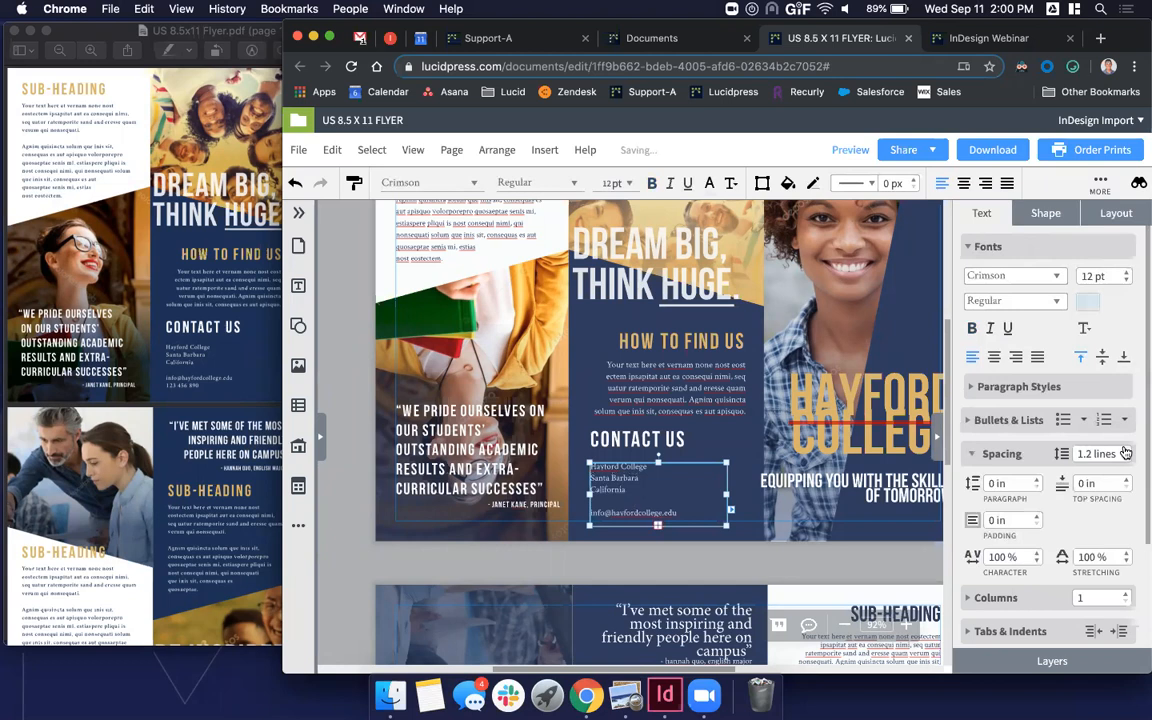
left_click_drag(657, 525, 678, 546)
left_click(679, 572)
- Compare the cover panel and the second page of the brochure with the original PDF
scroll(678, 573, "right", 2)
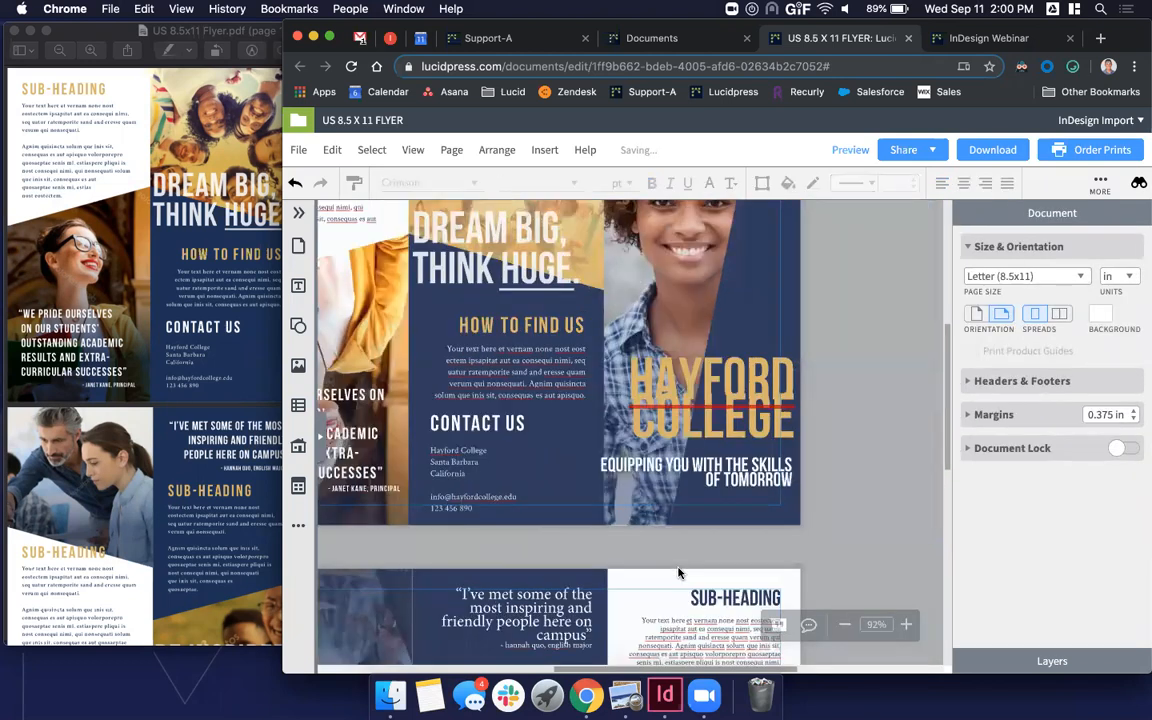
scroll(678, 573, "right", 1)
left_click(117, 332)
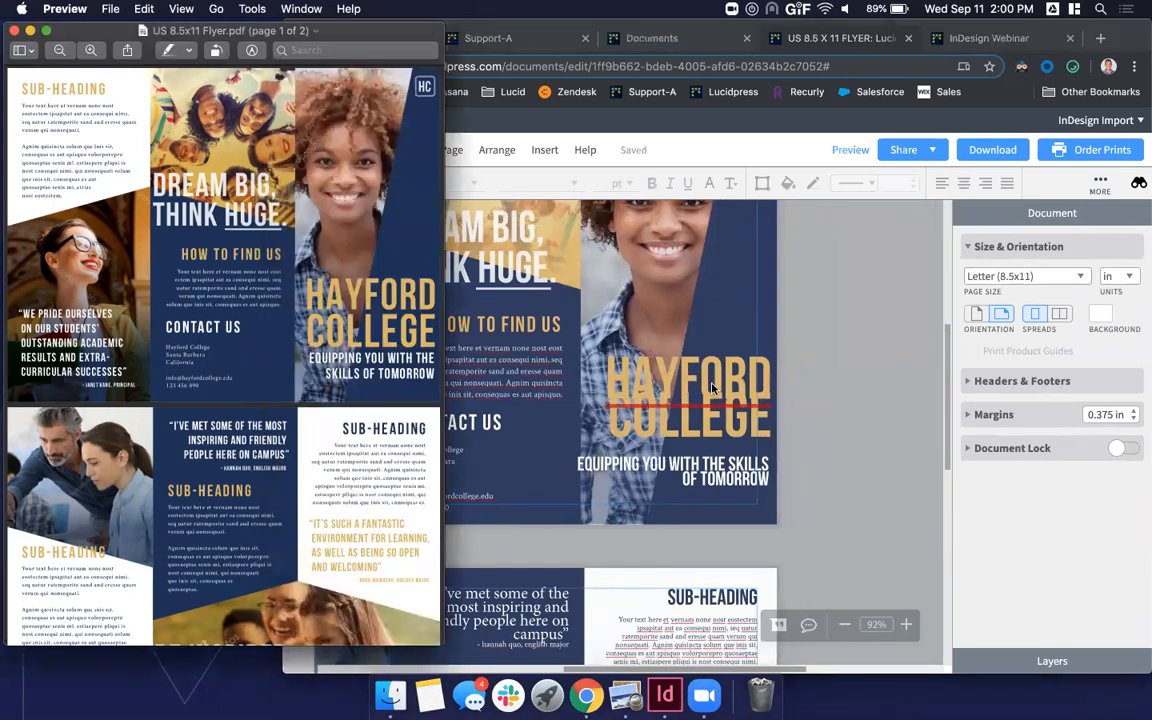
scroll(621, 368, "down", 10)
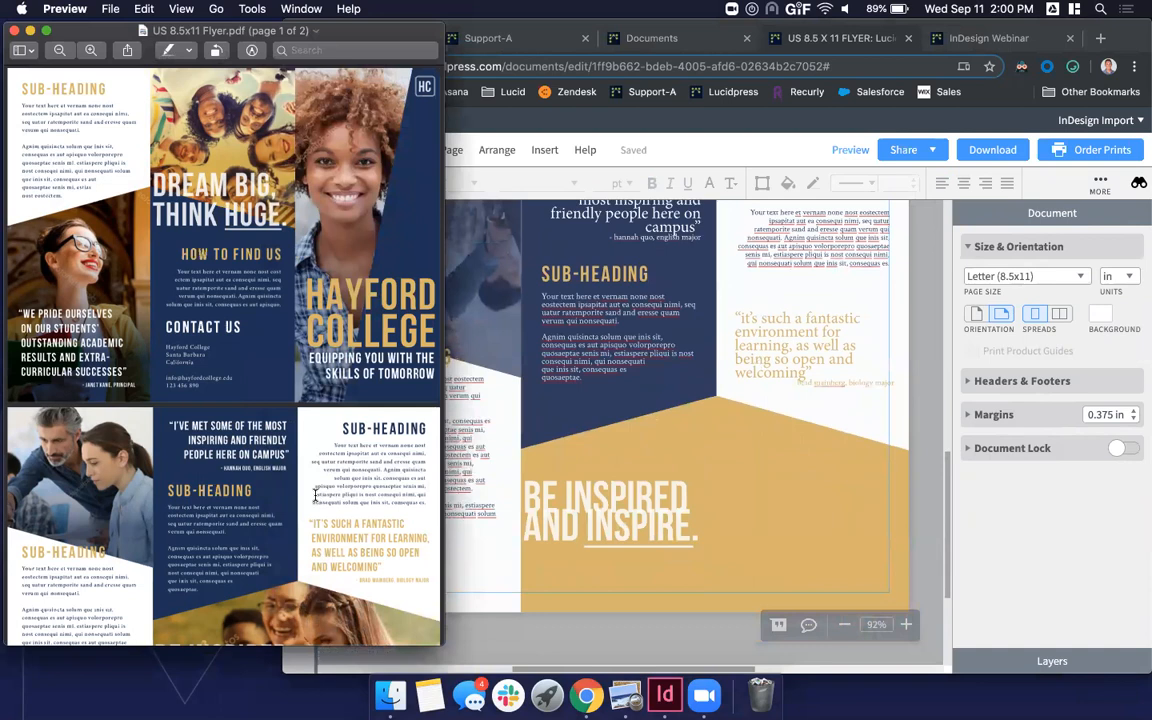
scroll(315, 495, "down", 5)
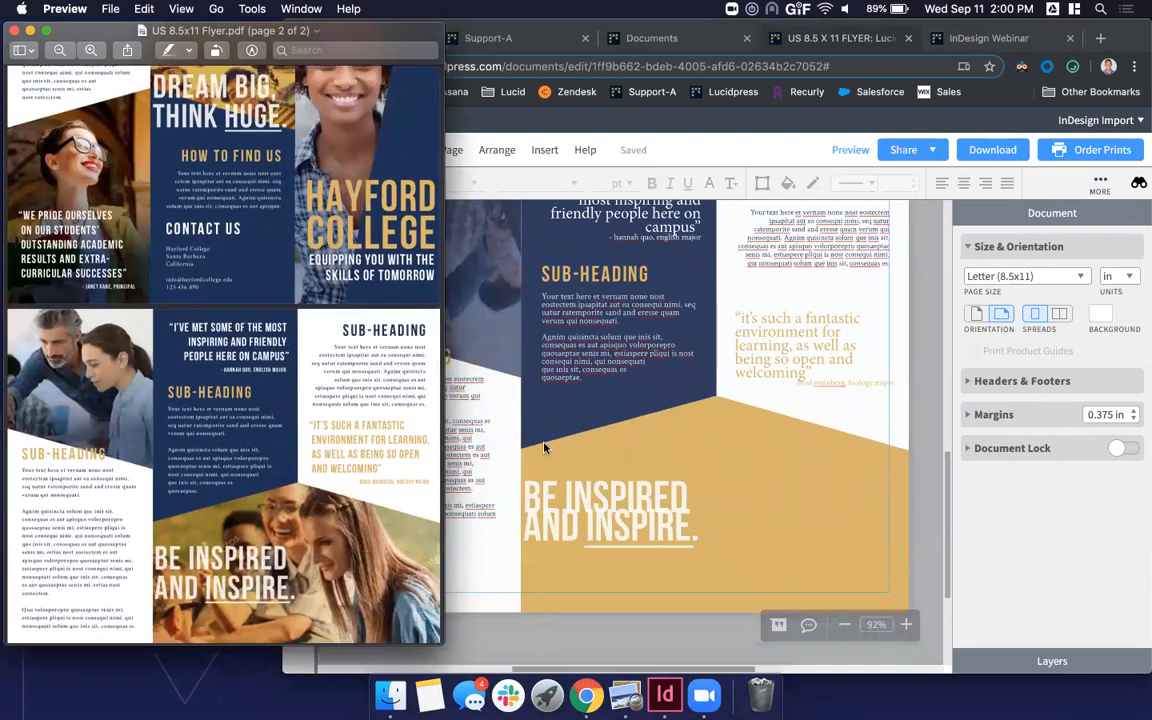
scroll(568, 398, "left", 5)
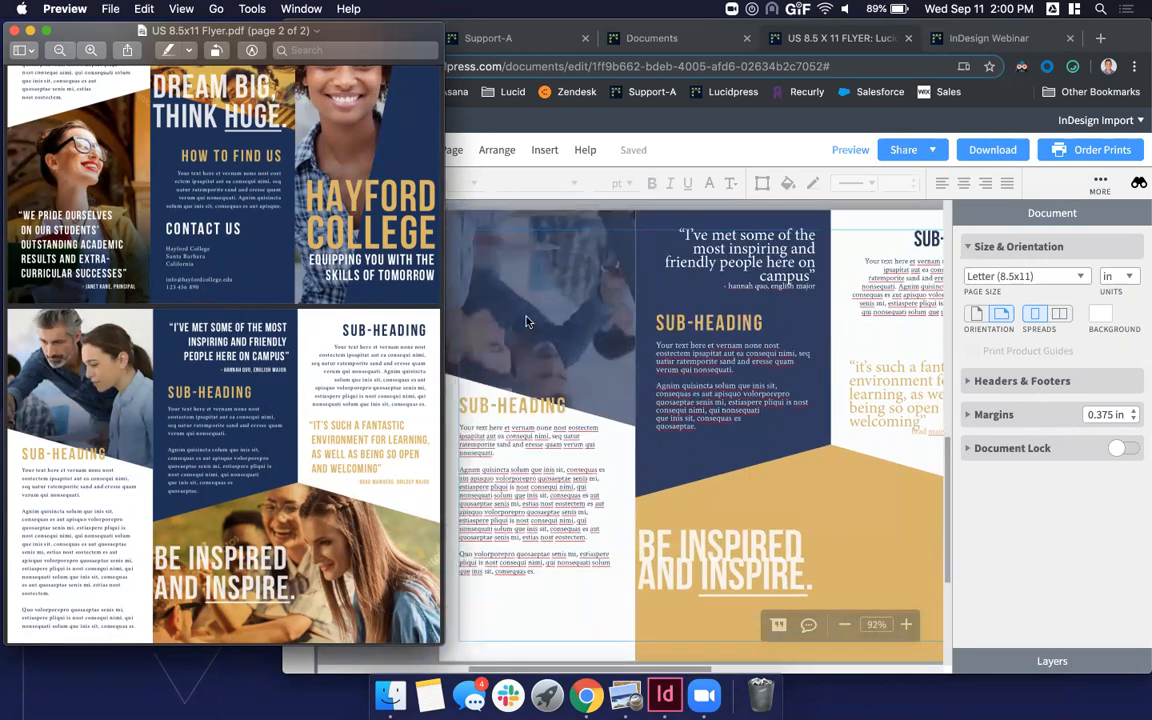
scroll(641, 463, "down", 3)
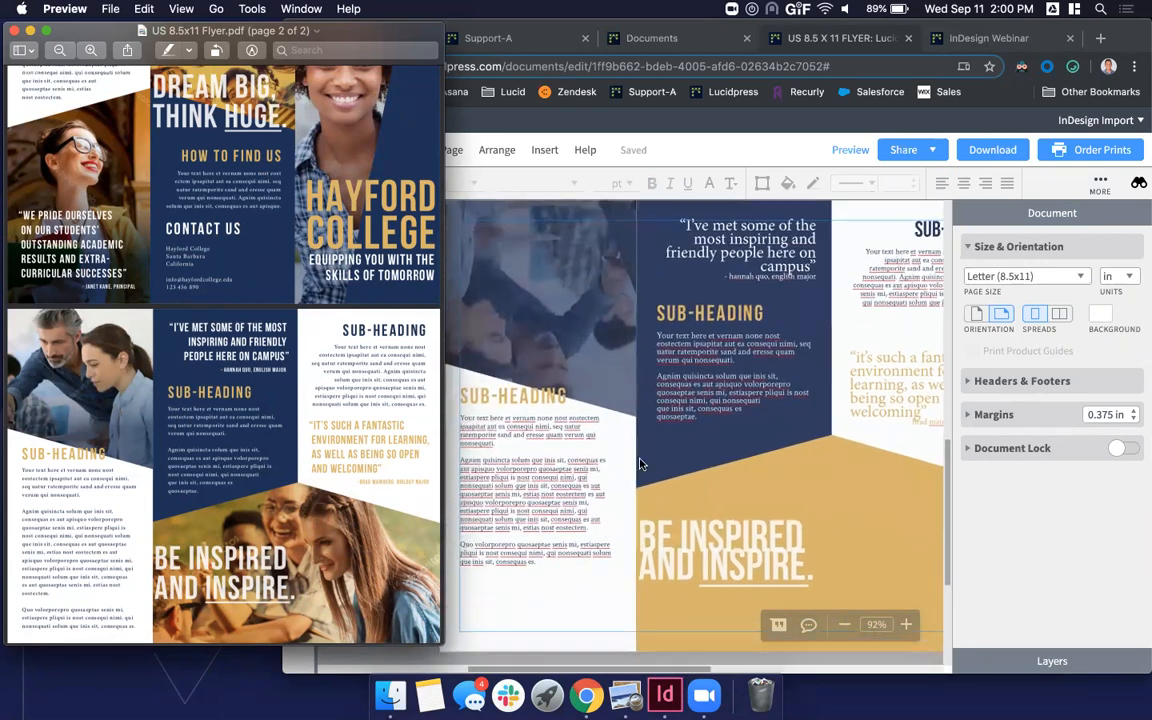
scroll(780, 519, "right", 5)
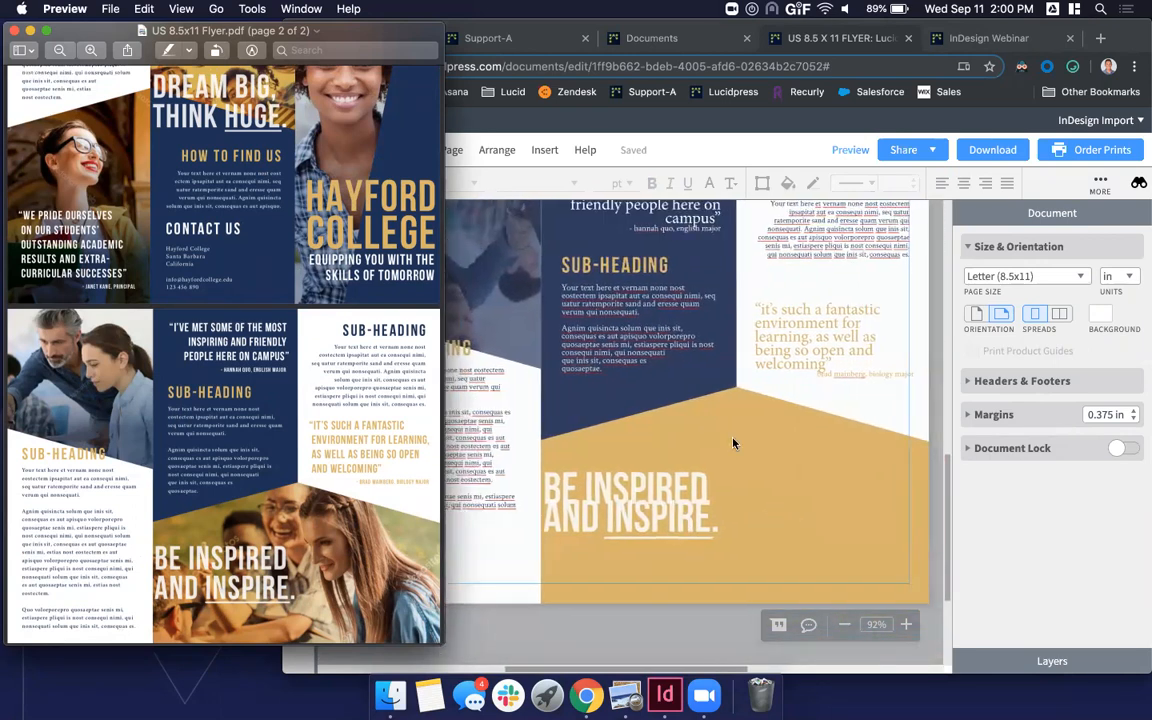
- Lower the top edge of the gold overlay on the second page to uncover the upper half of the photo behind it
left_click(743, 411)
left_click(743, 392)
left_click_drag(743, 392, 737, 514)
- Check the second page against the original PDF once more and quit the Preview app
left_click(196, 340)
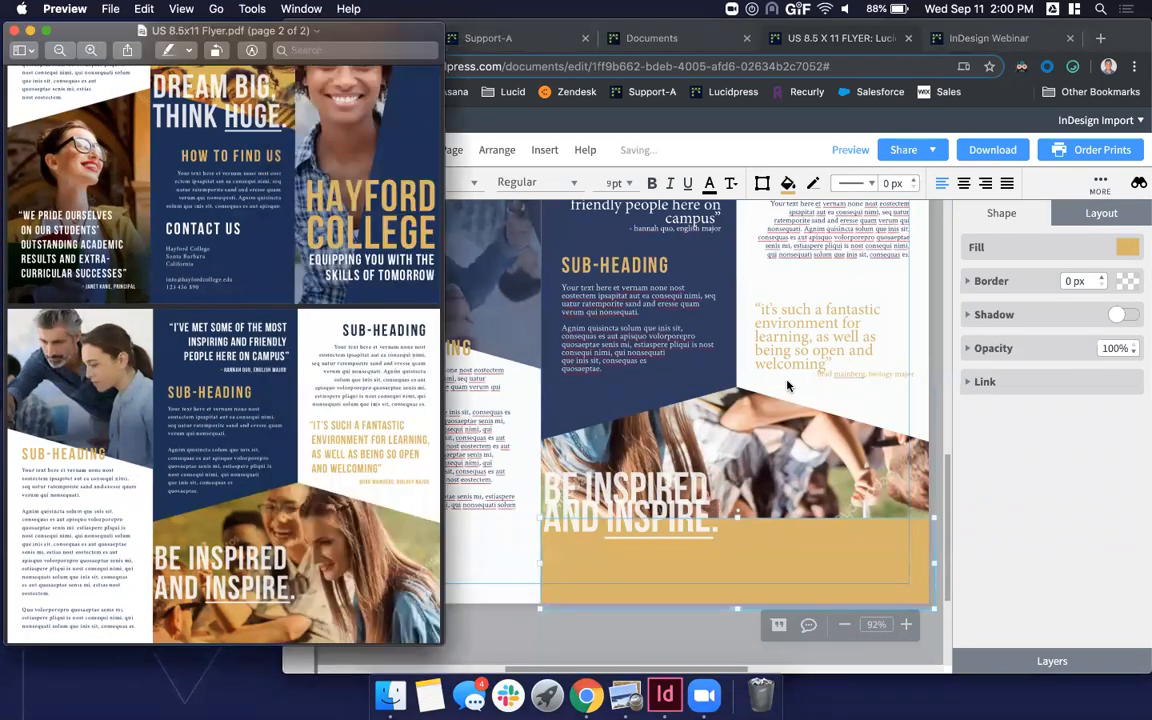
scroll(790, 400, "up", 2)
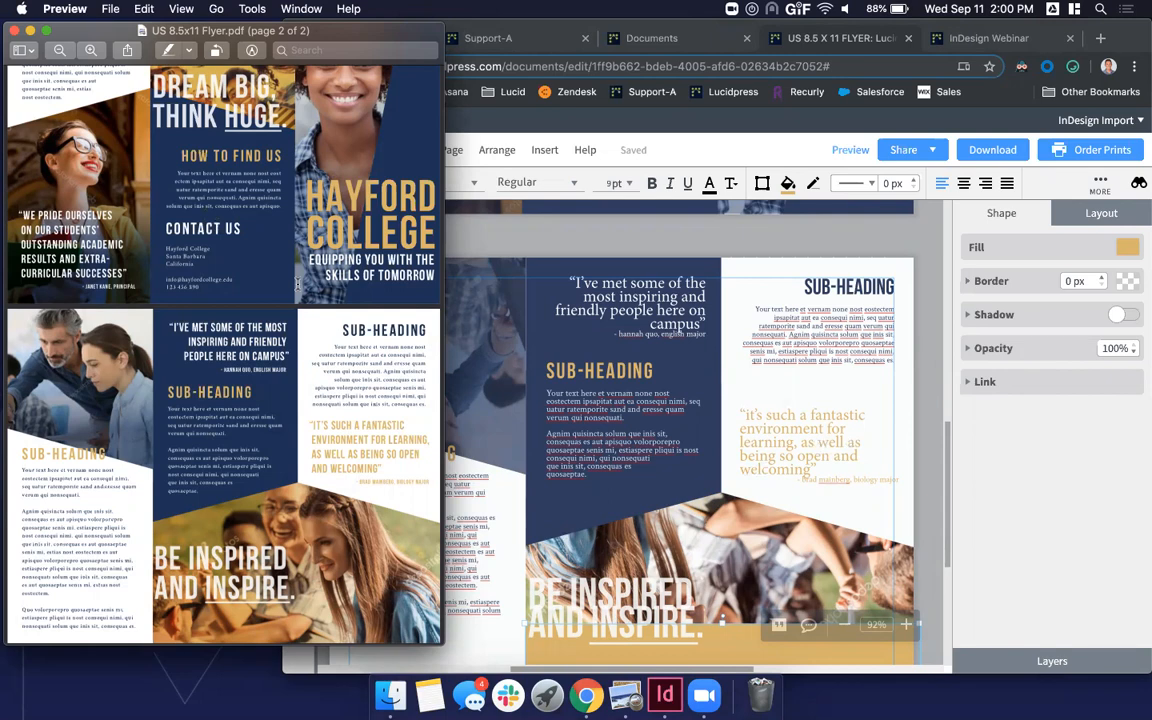
key("super+q")
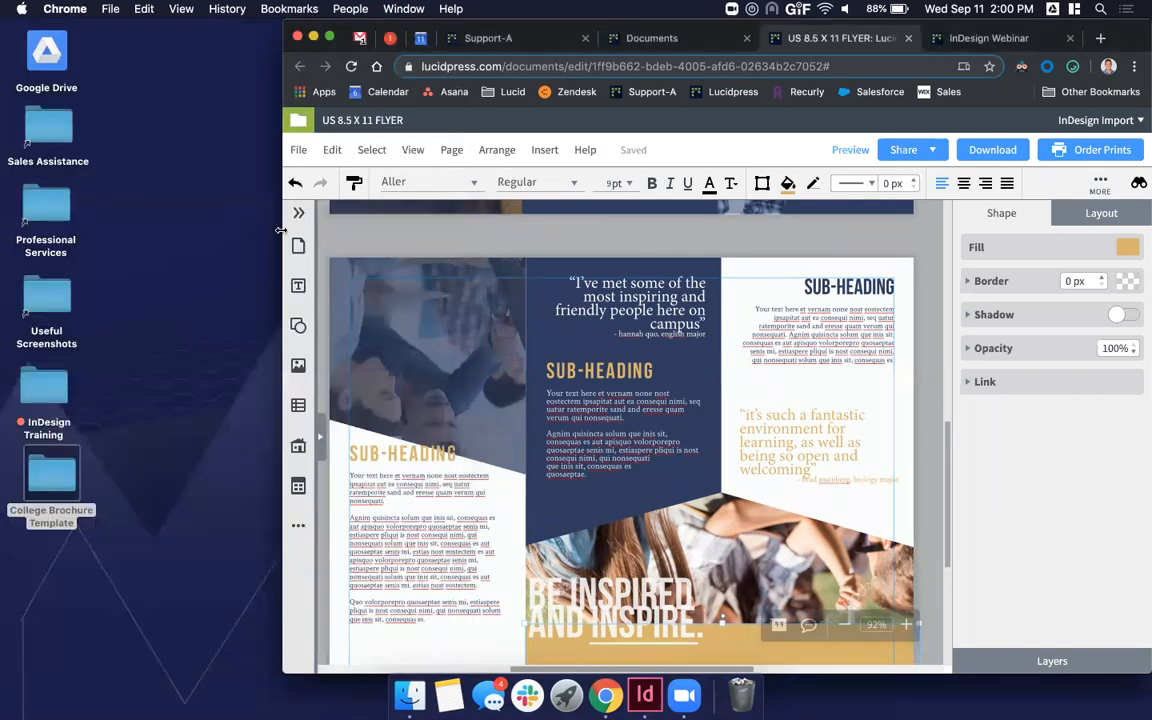
- Widen the browser window to the full screen and hide the margin guides on the brochure pages
double_click(281, 230)
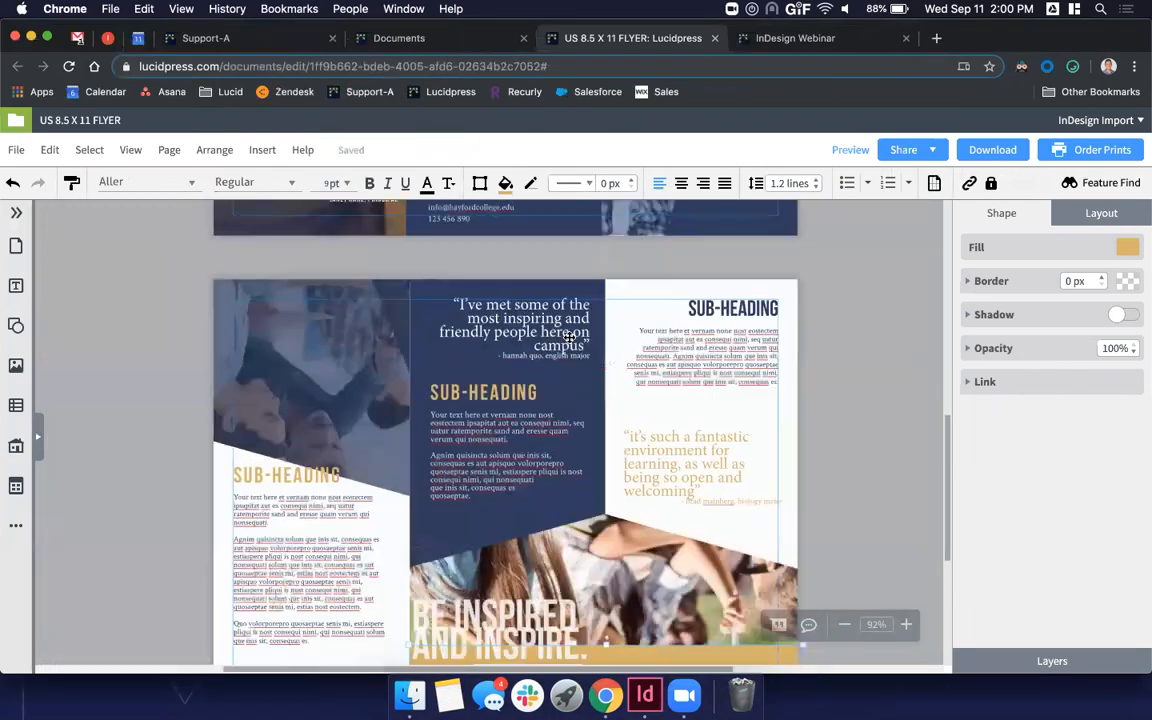
scroll(569, 338, "down", 5)
scroll(569, 338, "up", 3)
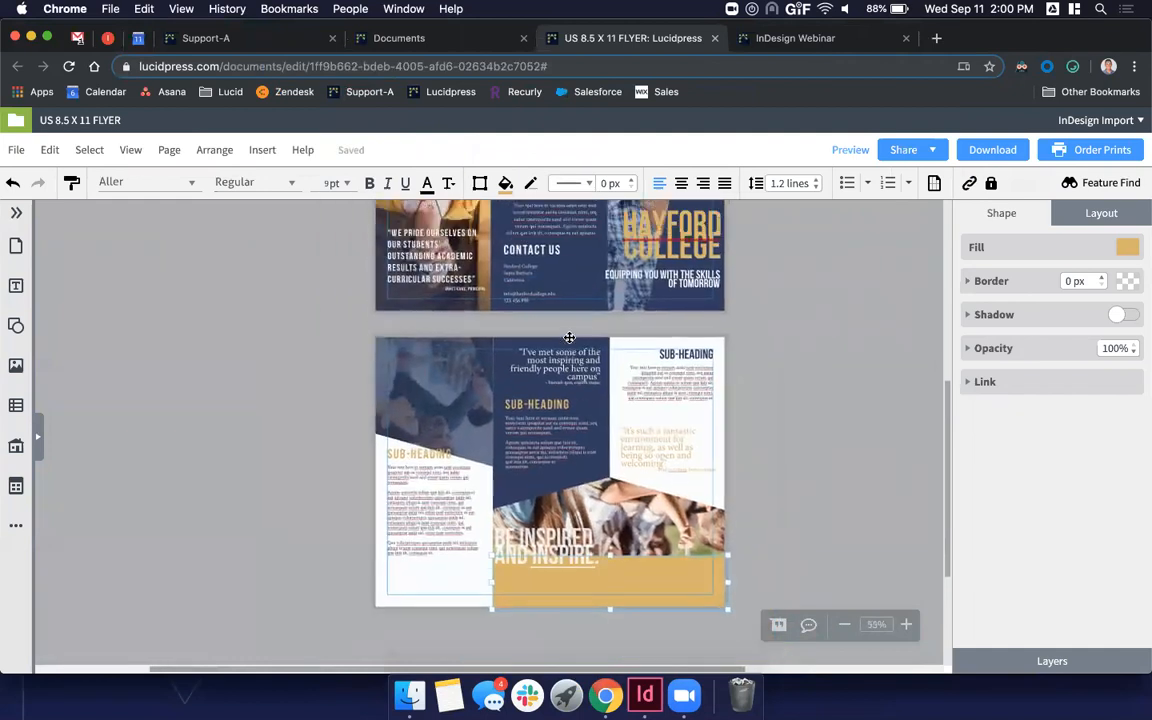
scroll(569, 338, "up", 2)
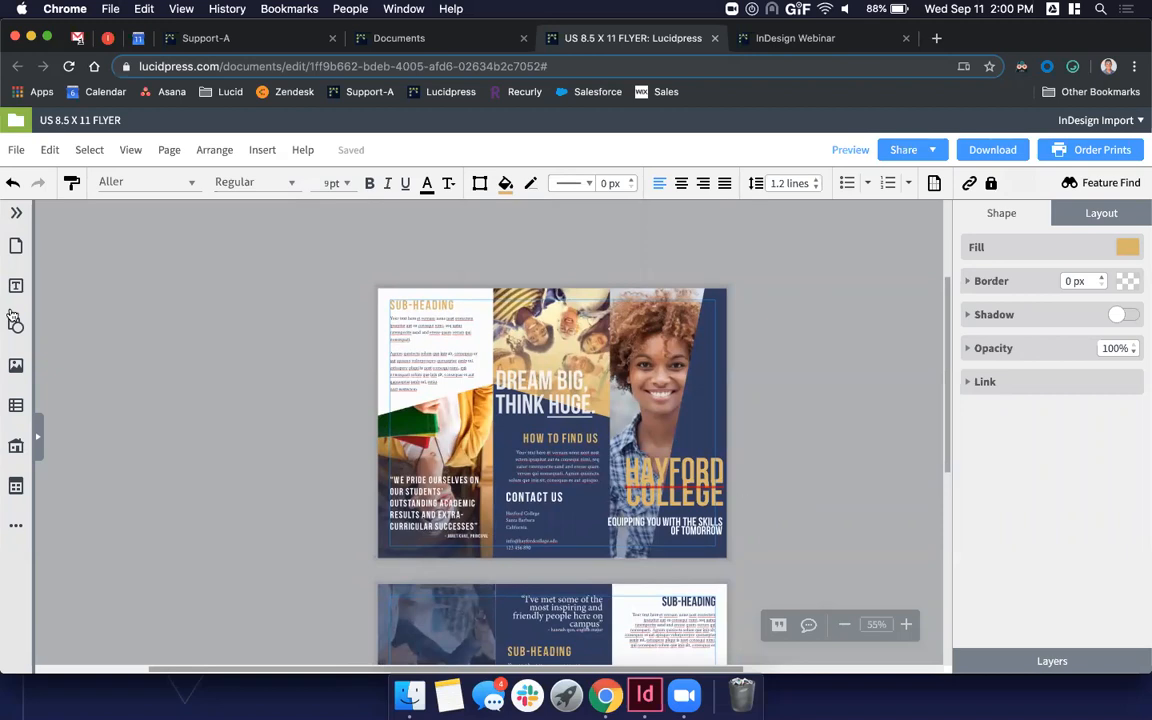
left_click(131, 151)
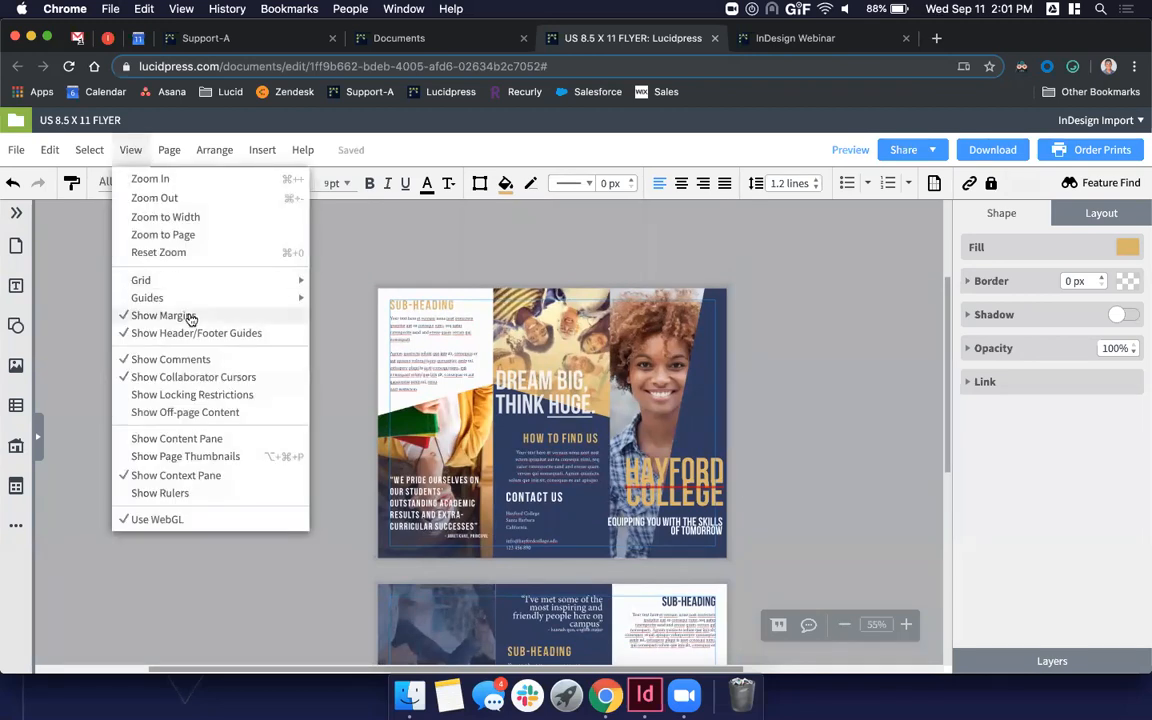
left_click(190, 316)
left_click(249, 376)
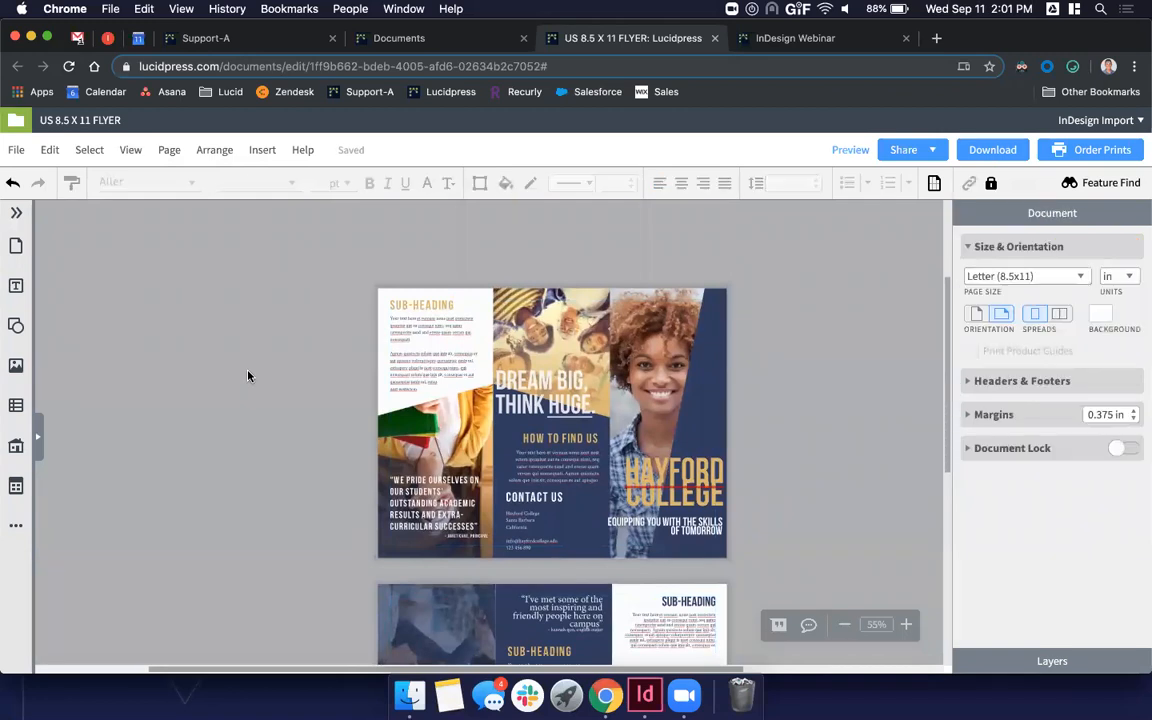
- Add a blank third page after the brochure and place a circle about 5.13 in wide near its middle
scroll(339, 355, "down", 4)
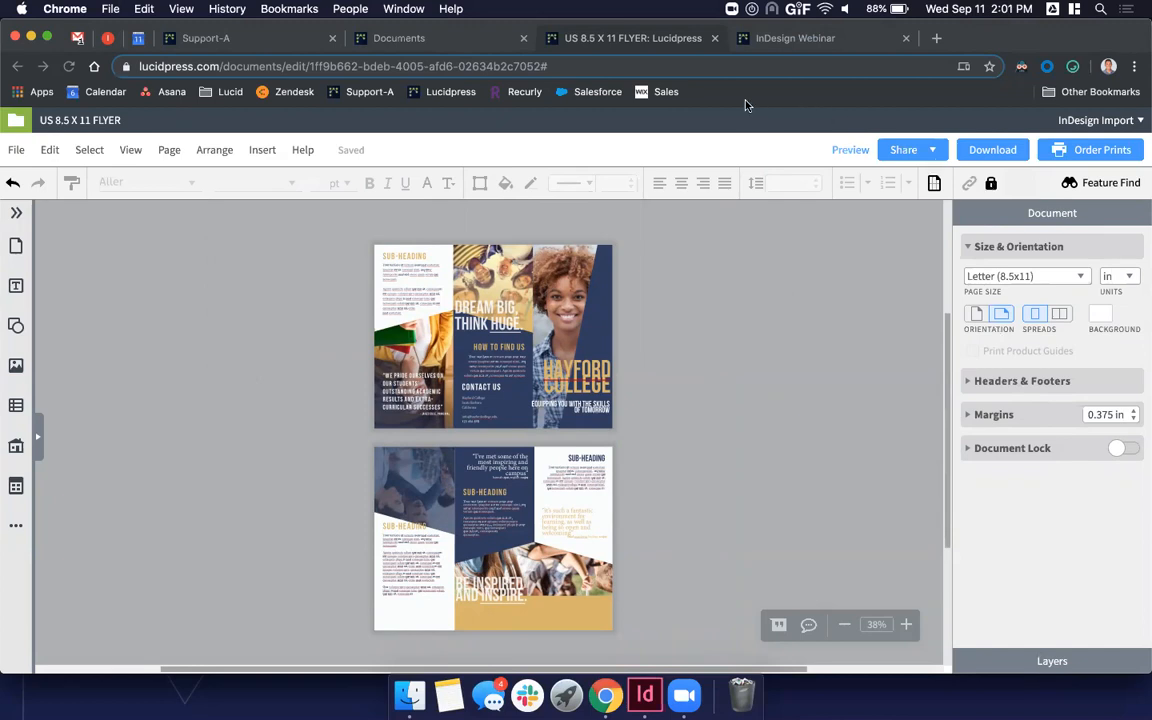
left_click(40, 435)
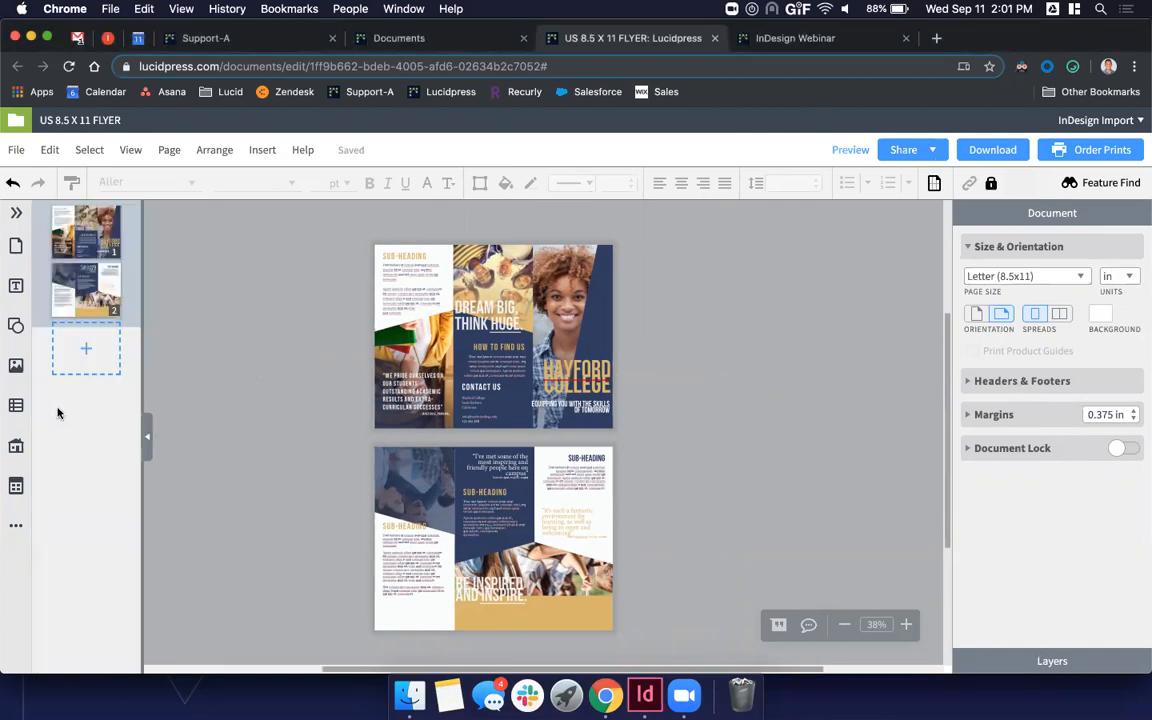
left_click(87, 347)
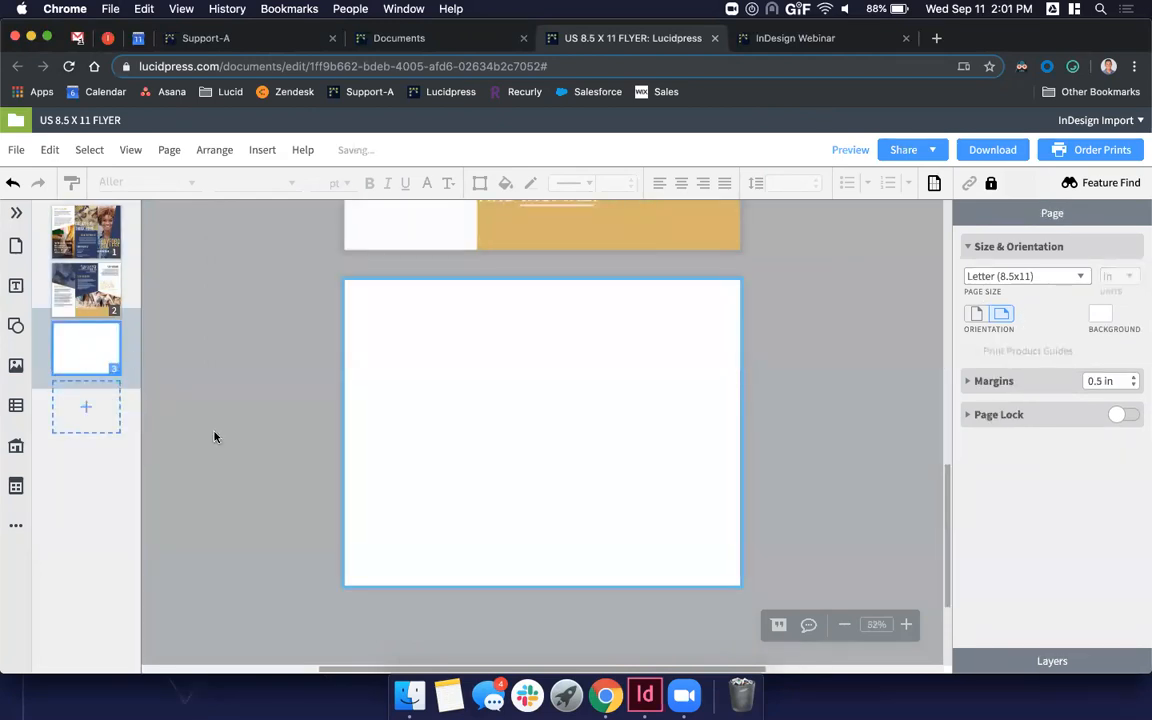
left_click(15, 327)
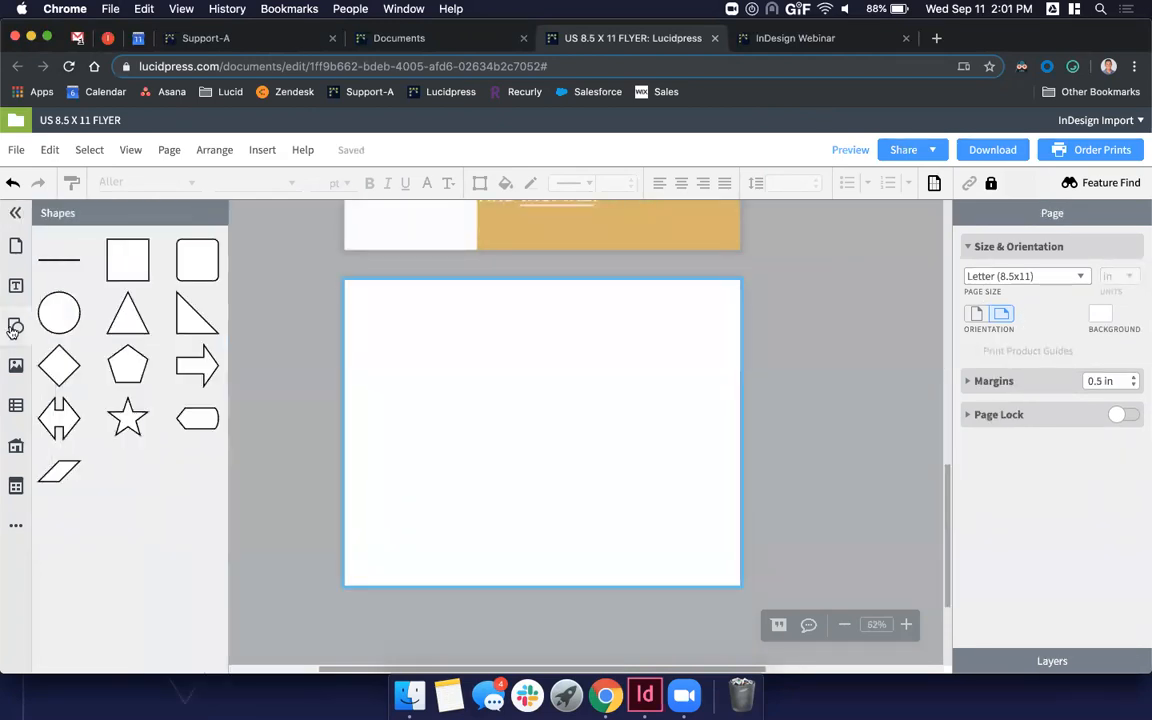
left_click_drag(68, 316, 609, 504)
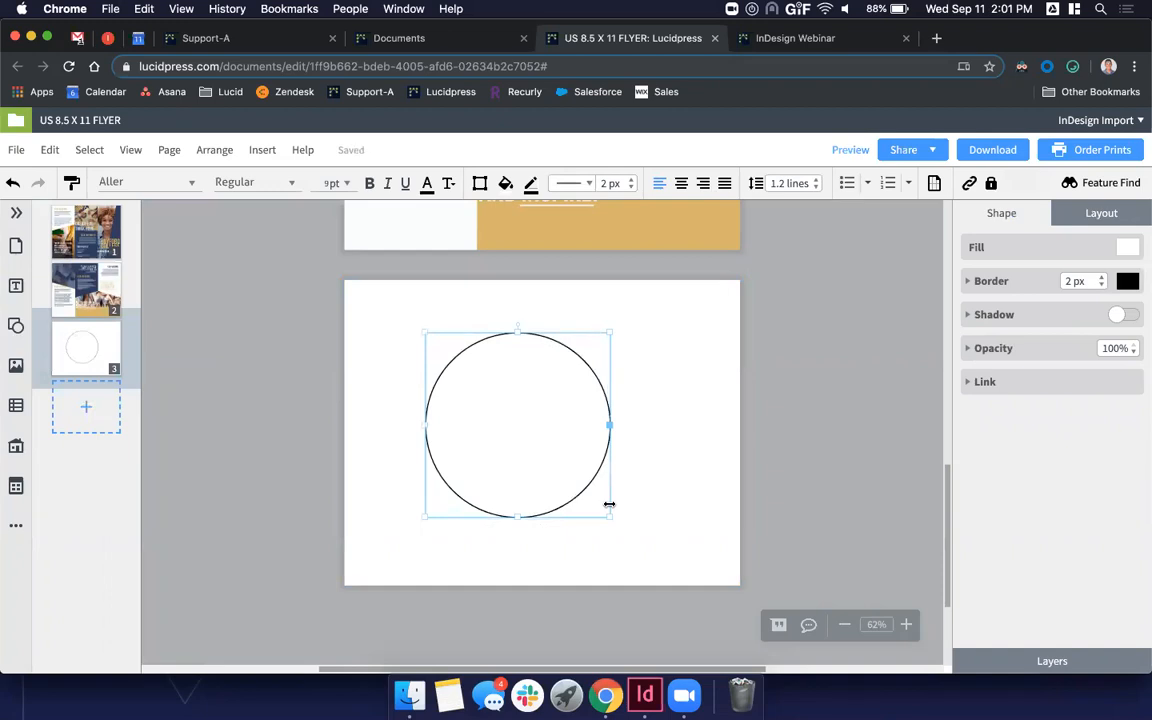
- Fill the circle with the photo of students sitting on grass and shift the image down to about 1.25 in Y position within its mask
left_click(15, 366)
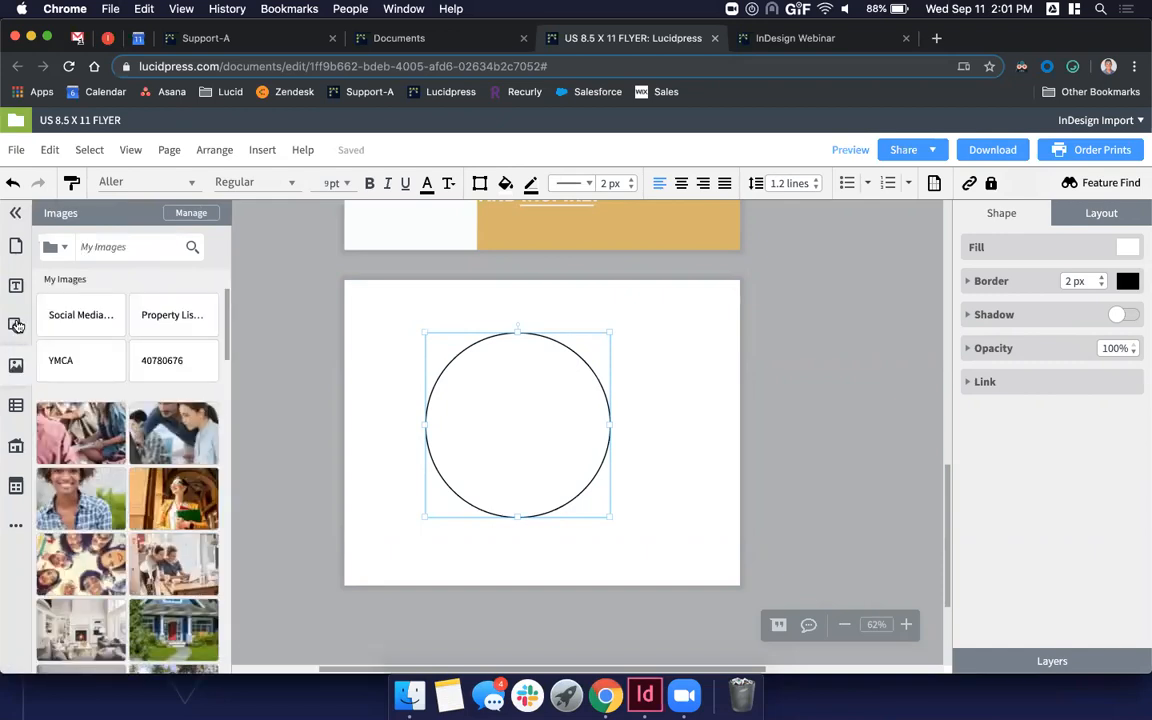
left_click_drag(82, 443, 508, 433)
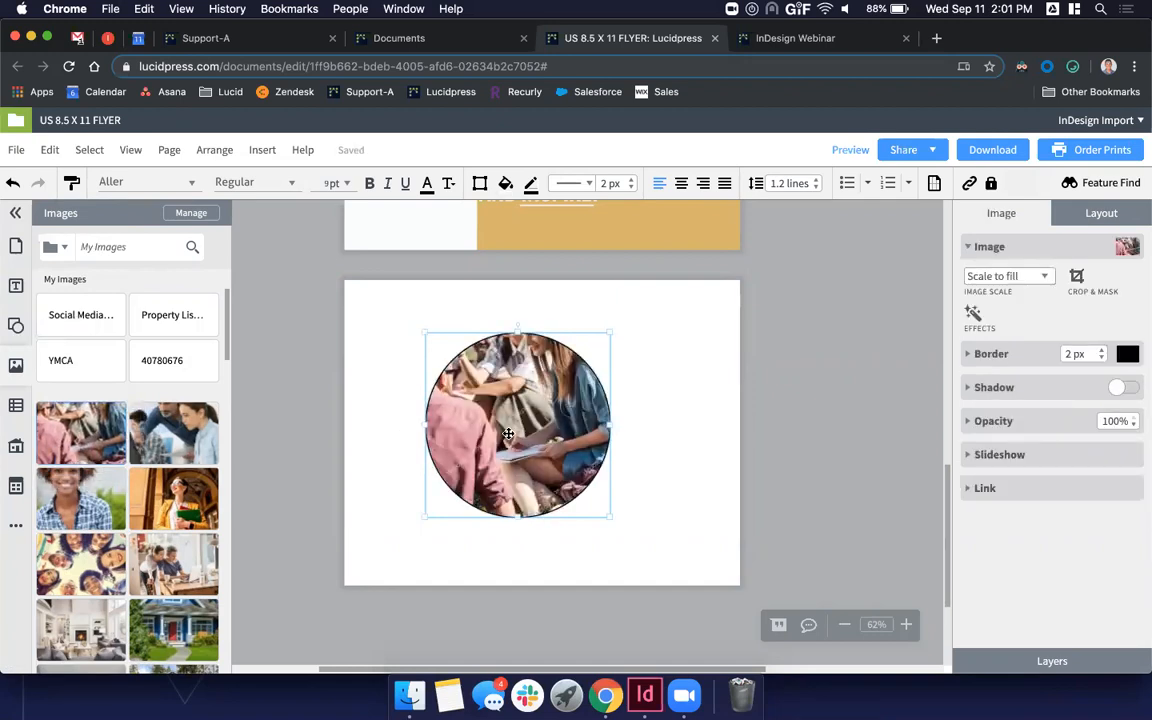
left_click(1077, 280)
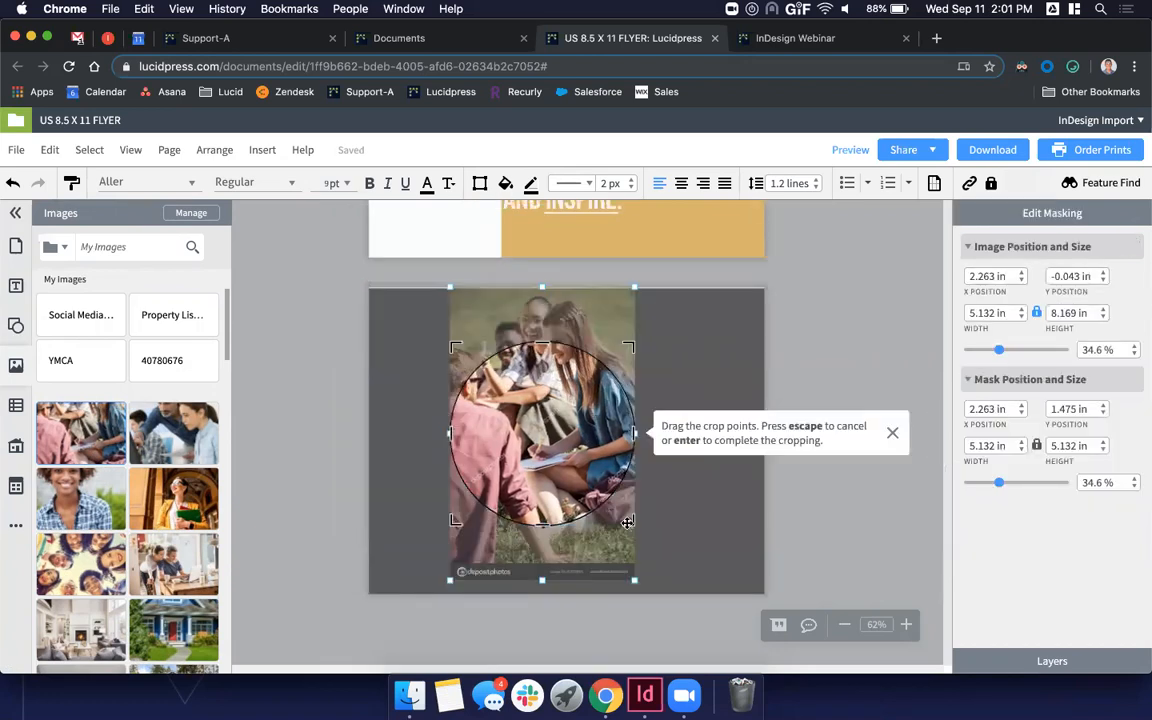
left_click_drag(516, 336, 516, 382)
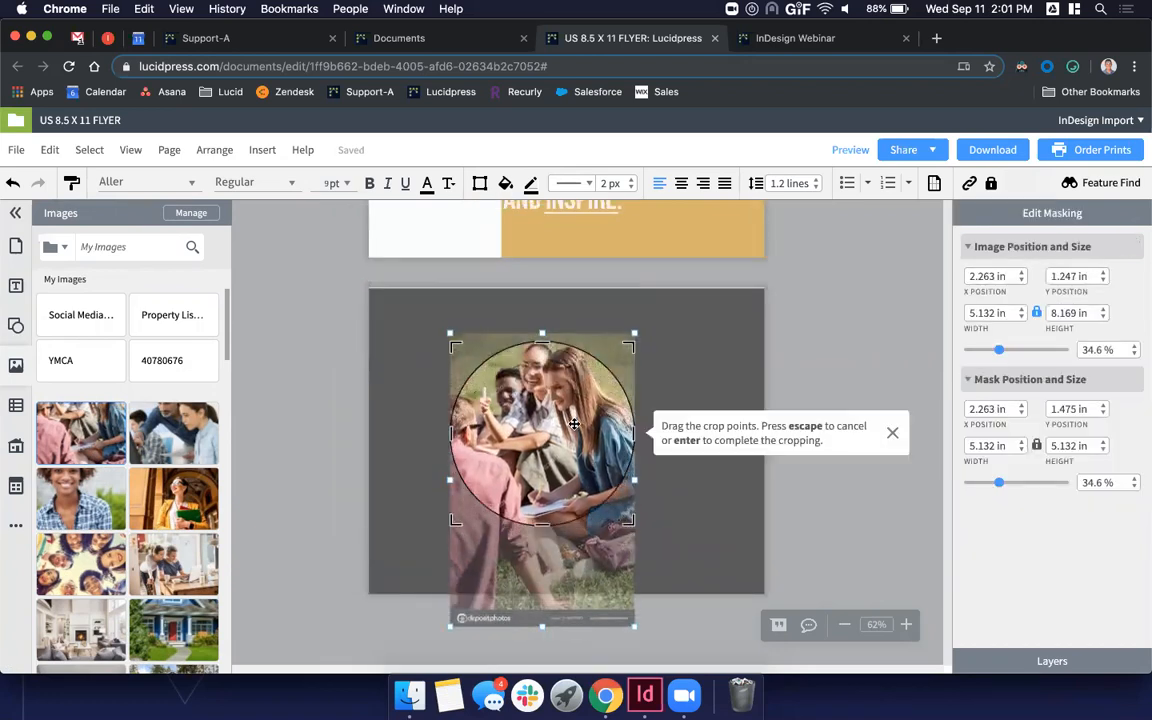
- Reposition the group photo inside its circular crop mask on page 3 and apply the crop
left_click_drag(584, 432, 570, 430)
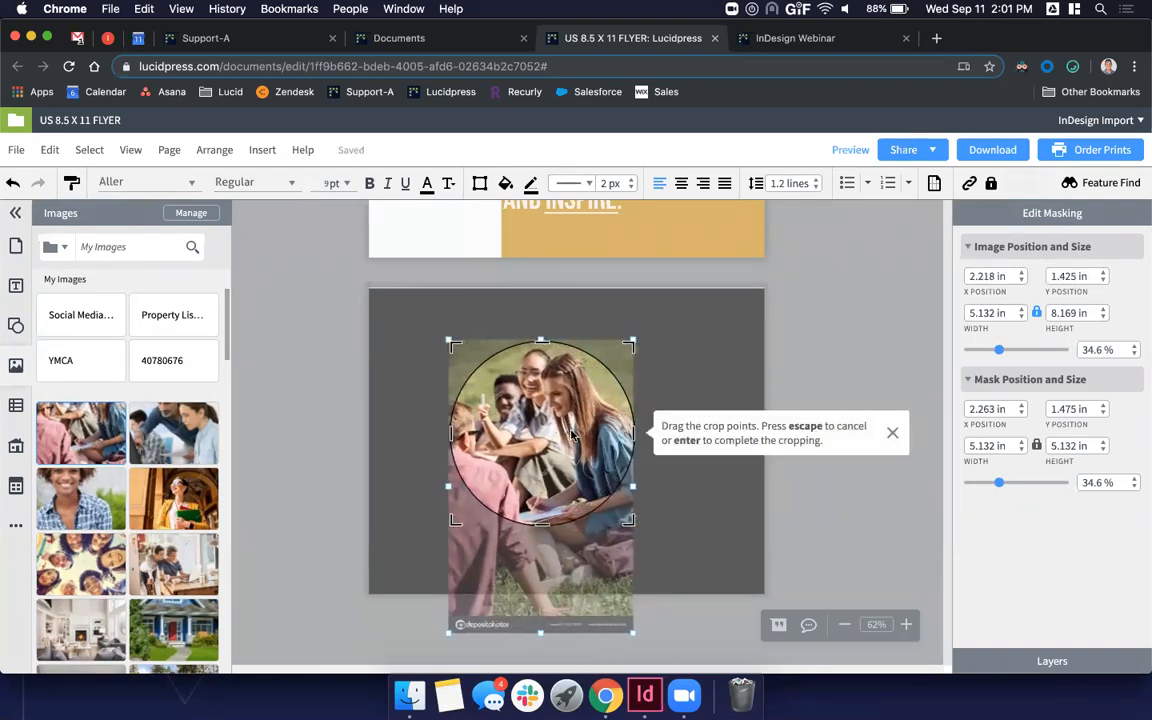
key("Return")
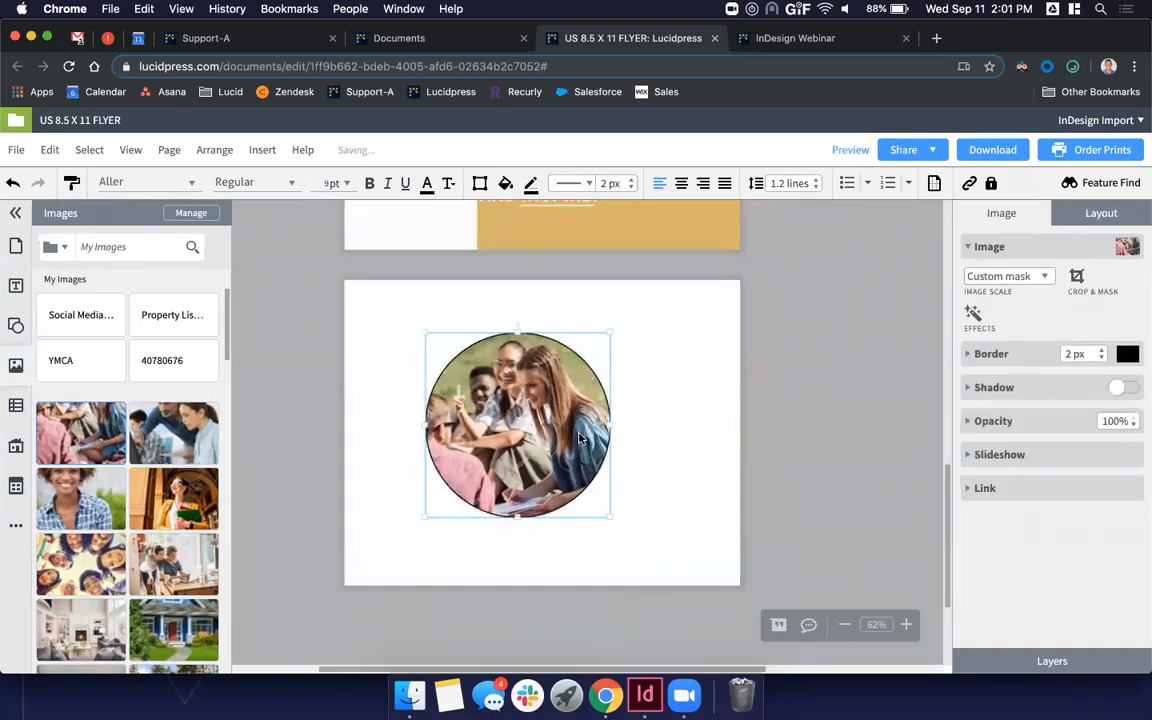
- Add a triangle shape beside the circular photo on page 3, look at its fill options, and delete the triangle
left_click(16, 327)
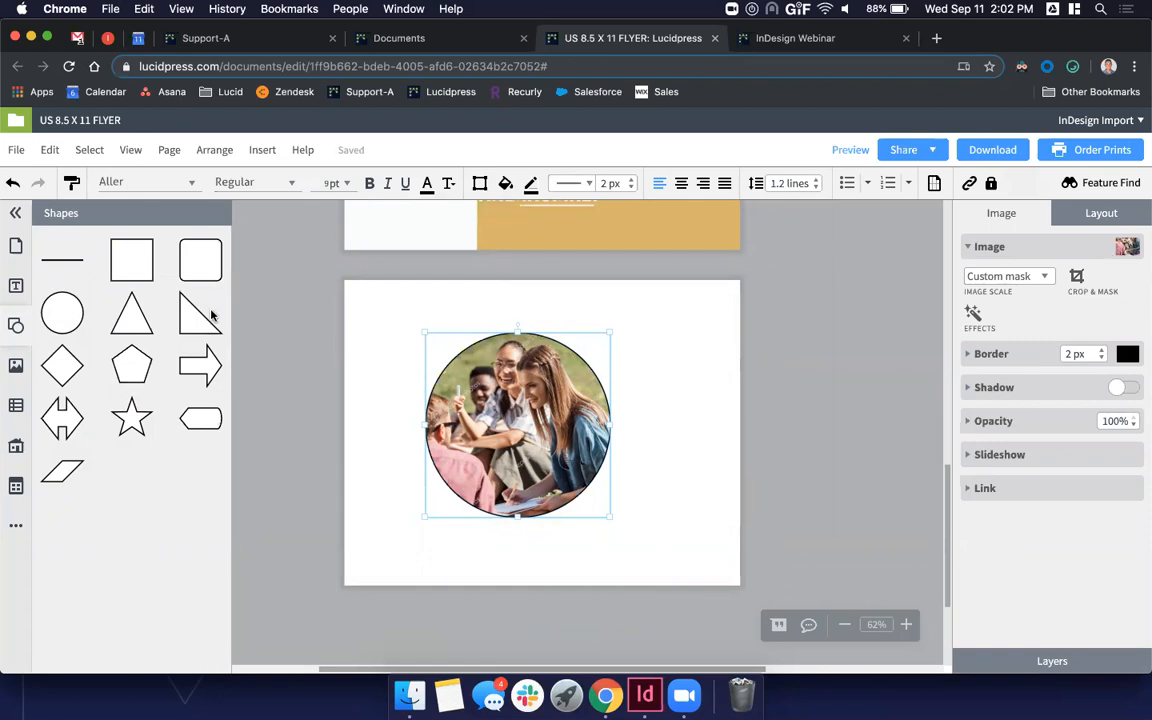
left_click_drag(156, 316, 689, 321)
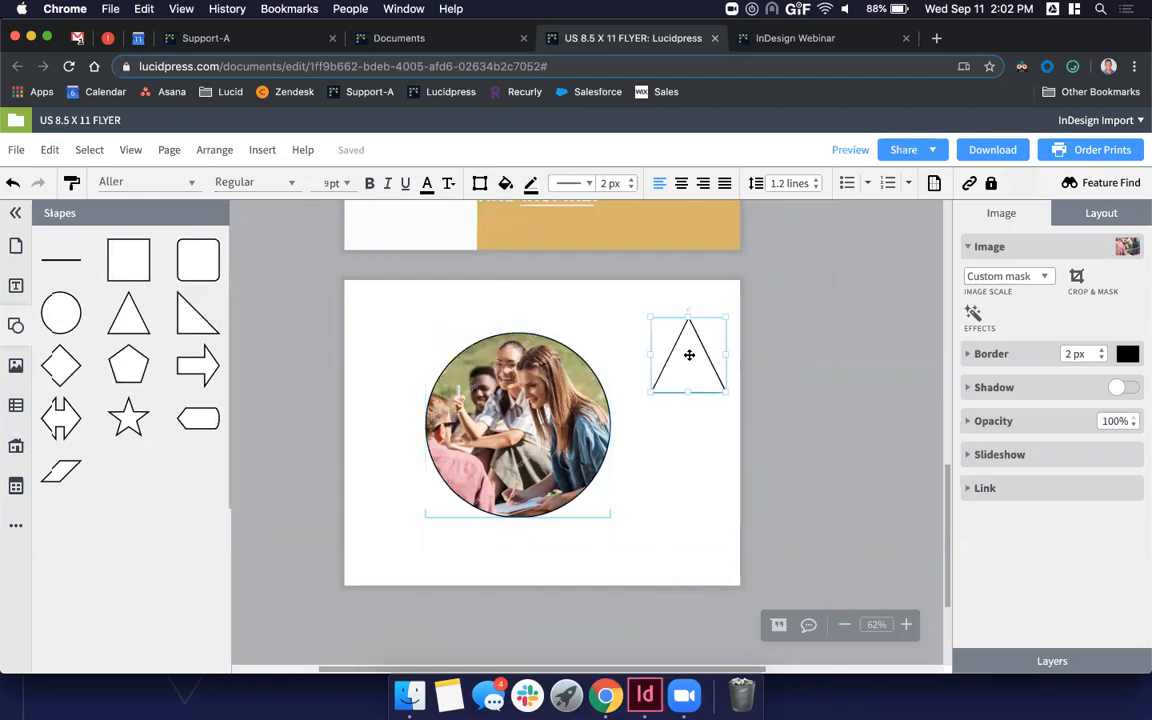
left_click(1129, 248)
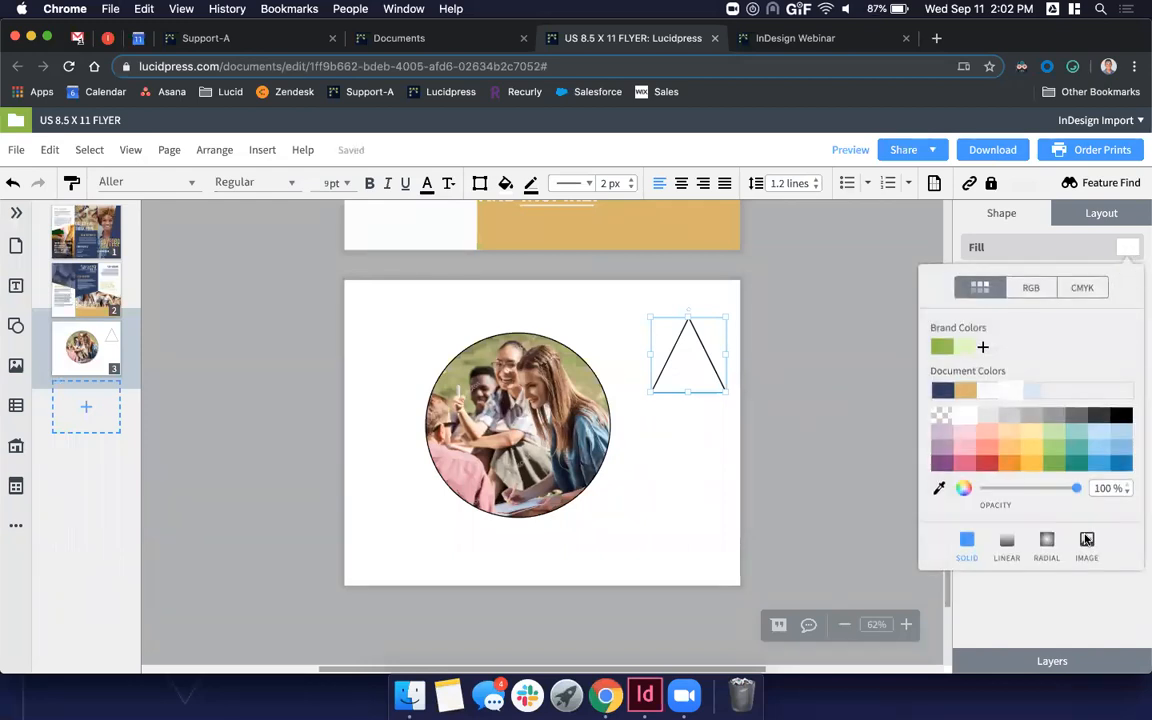
left_click(823, 284)
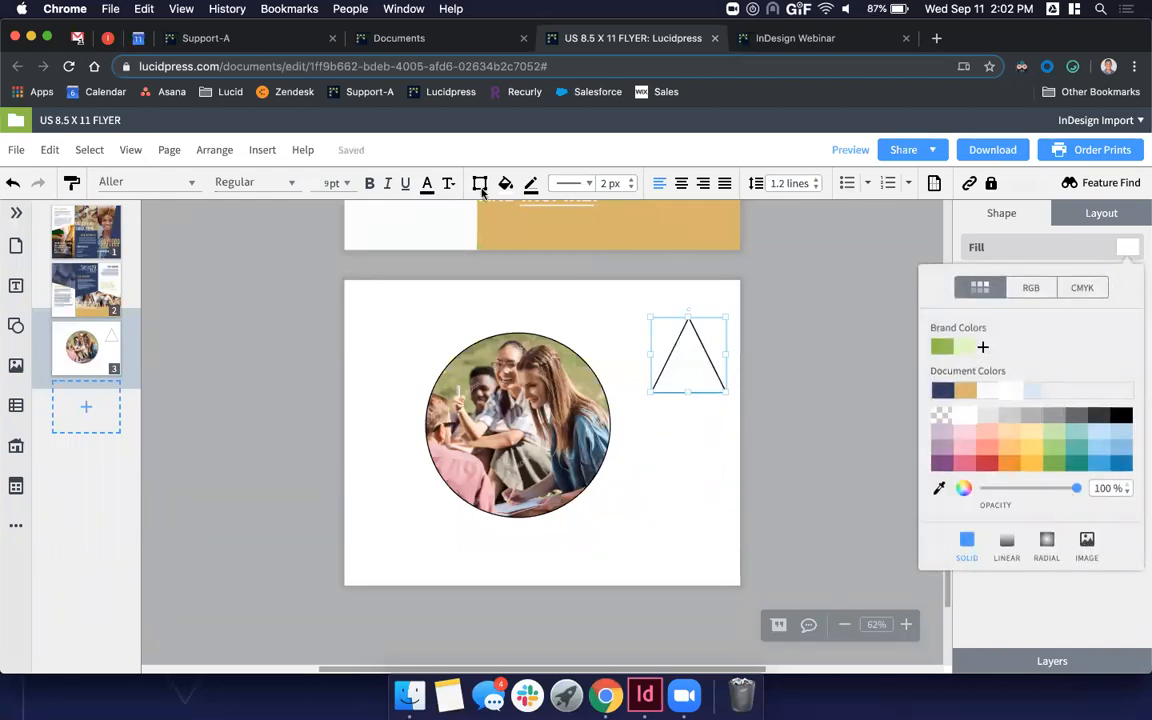
left_click(702, 380)
left_click(506, 185)
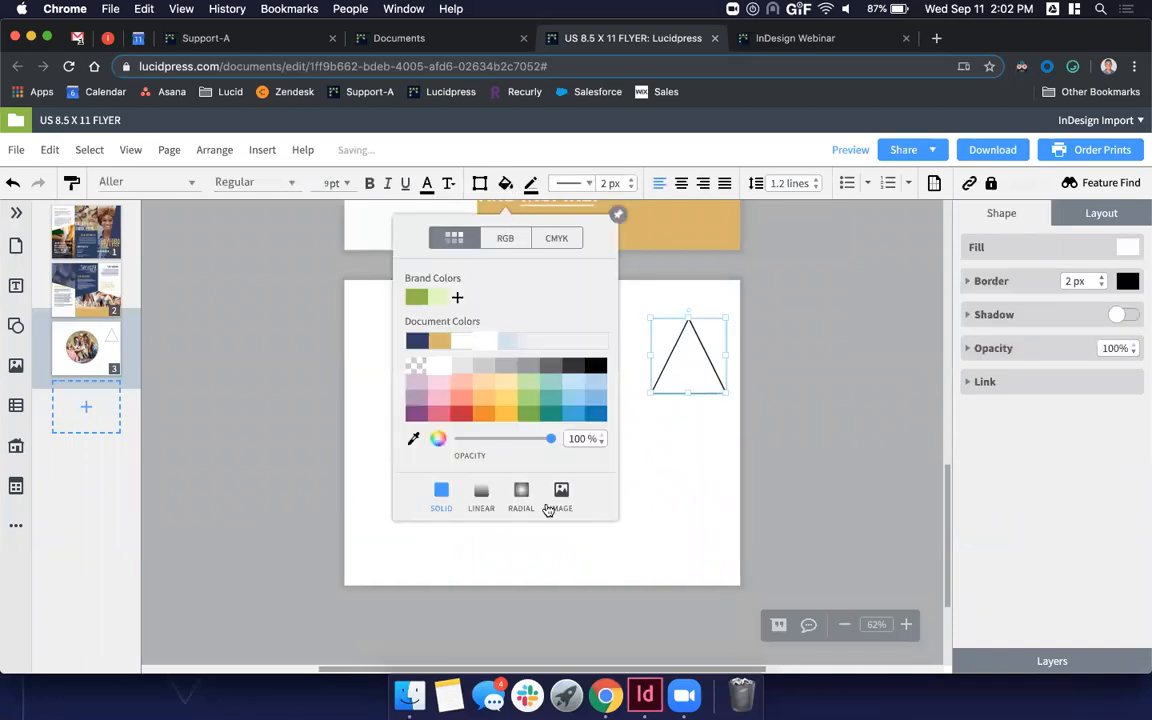
left_click(699, 535)
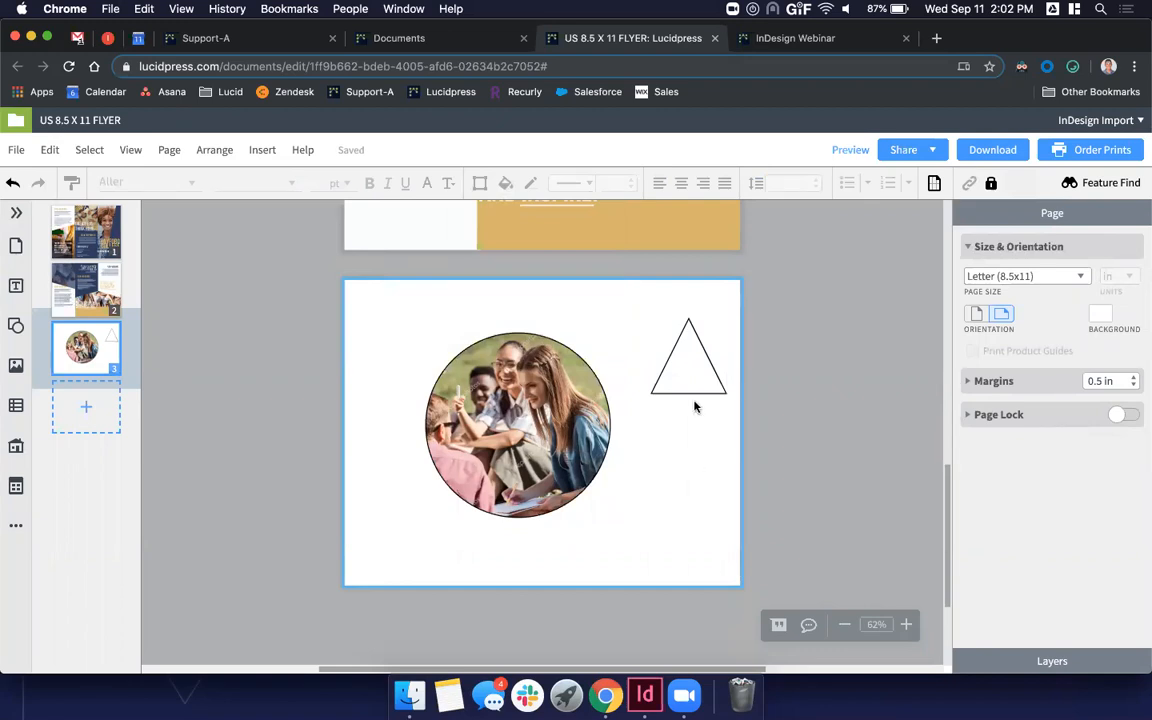
left_click(690, 353)
key("BackSpace")
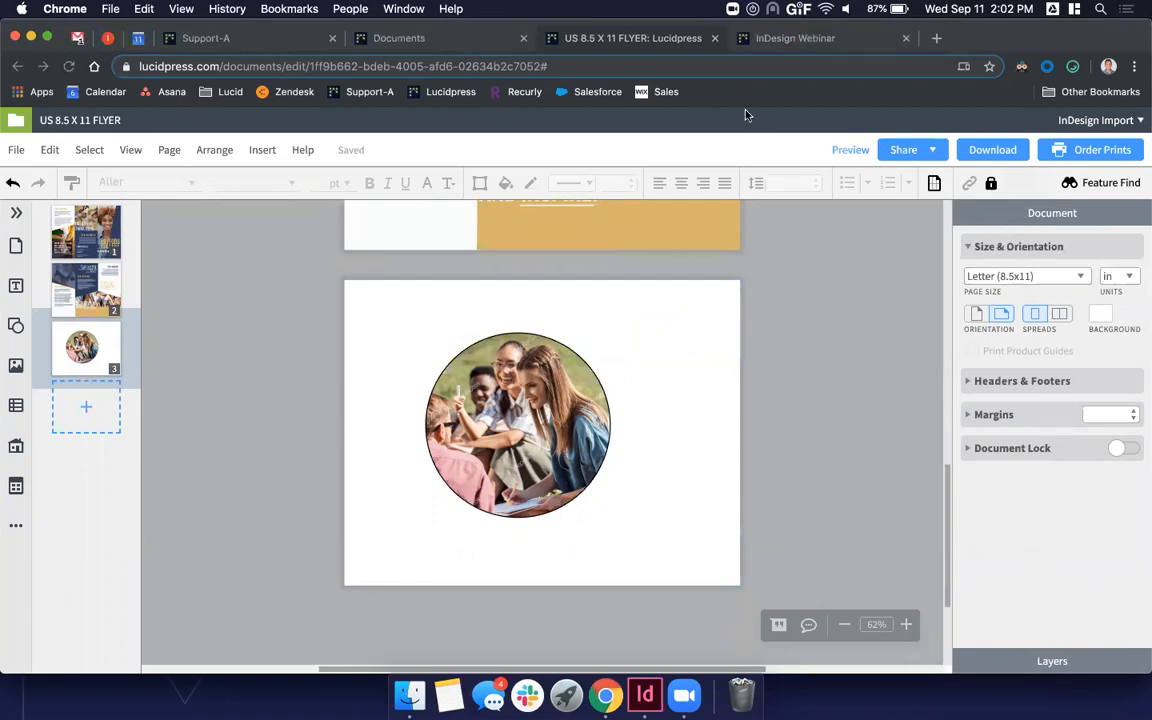
- Delete the circular photo from page 3 and remove the blank page from the document
left_click(633, 390)
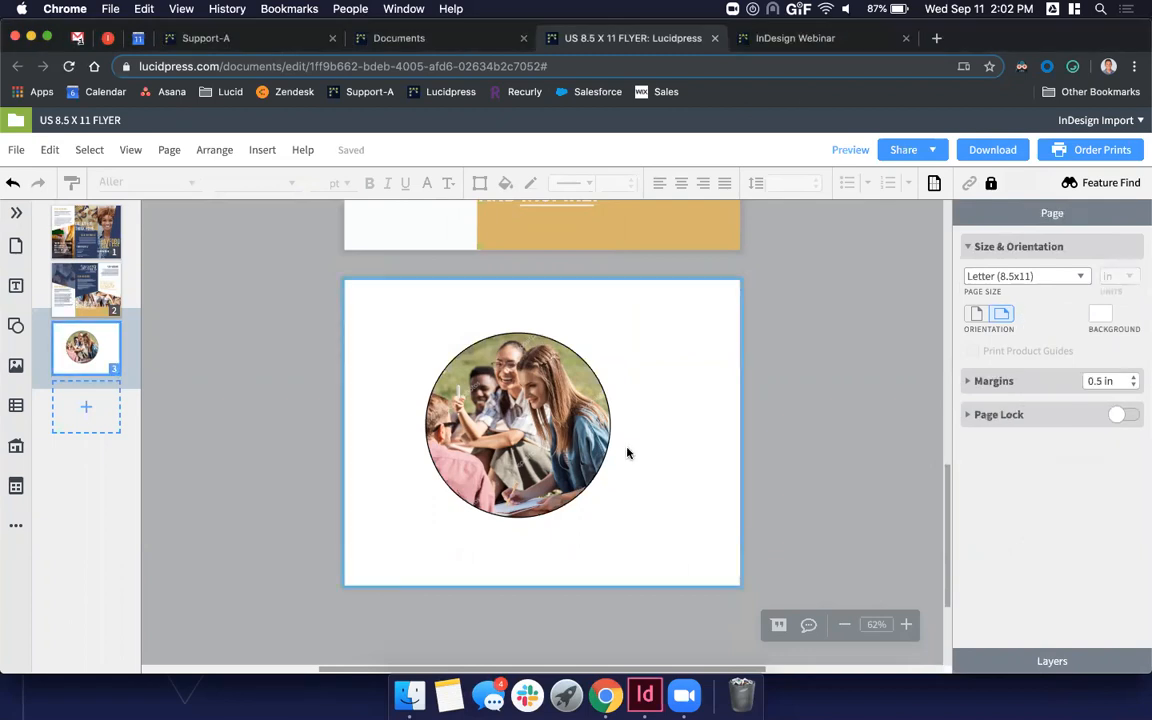
left_click(467, 408)
key("Delete")
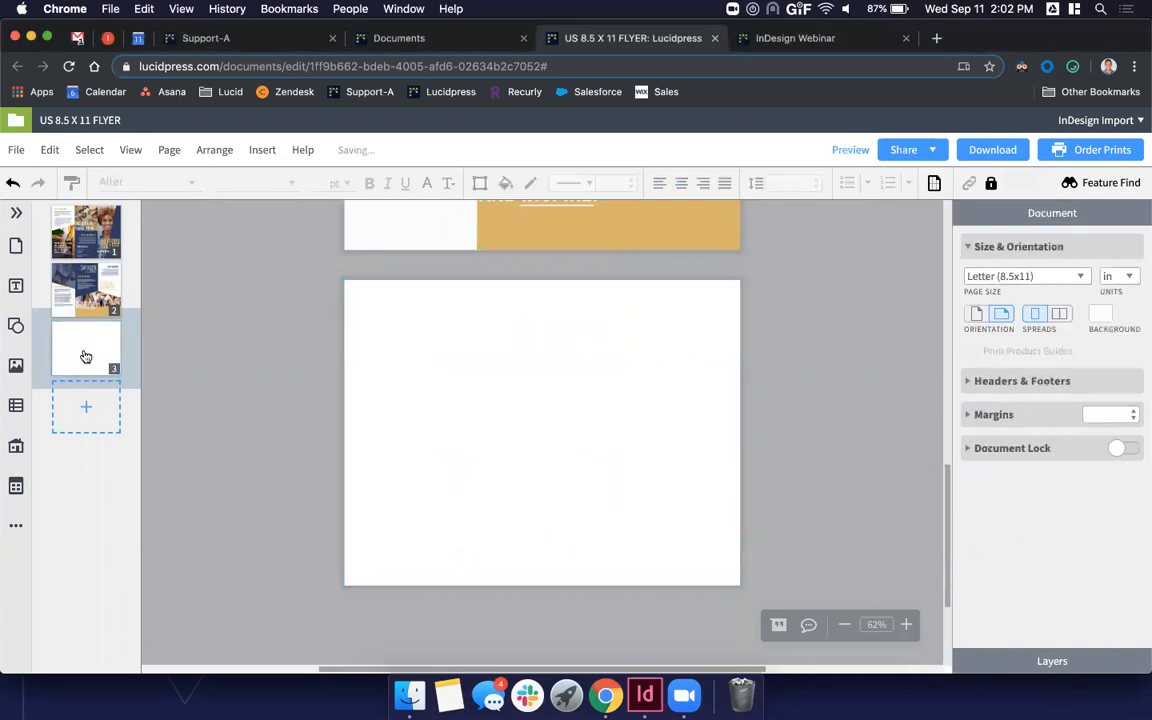
left_click(85, 355)
key("Delete")
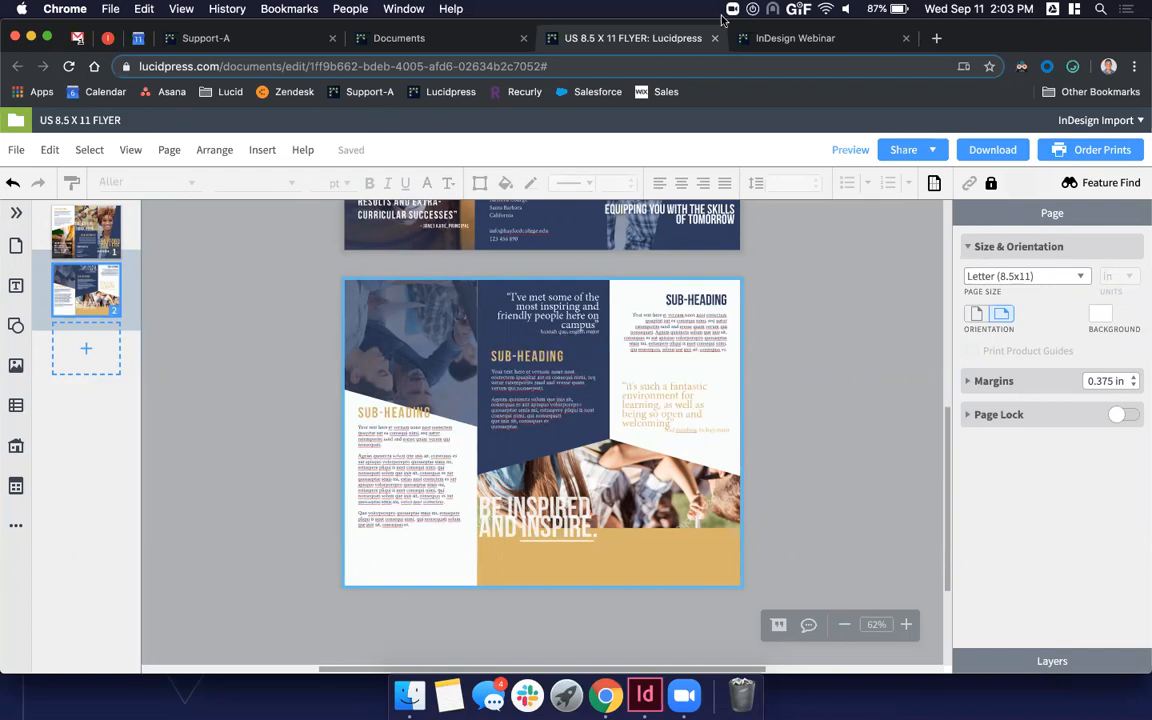
- Show the Template check list slide in the InDesign Webinar presentation and return to the flyer document
left_click(798, 39)
key("Right")
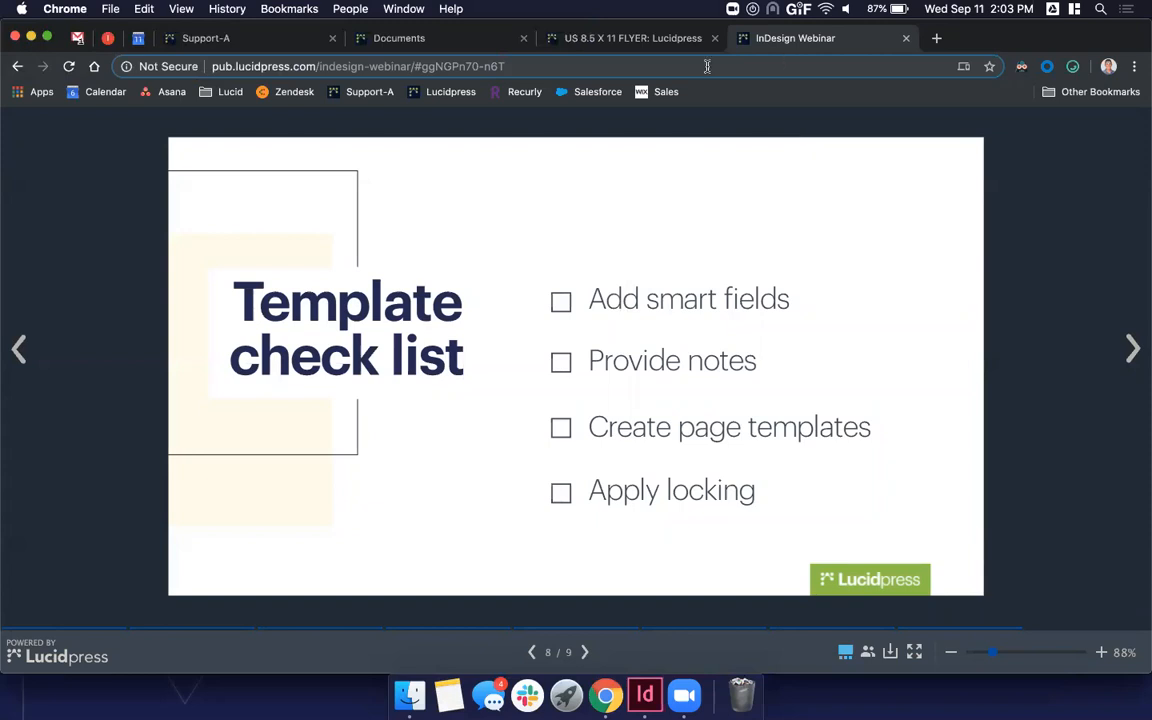
left_click(663, 40)
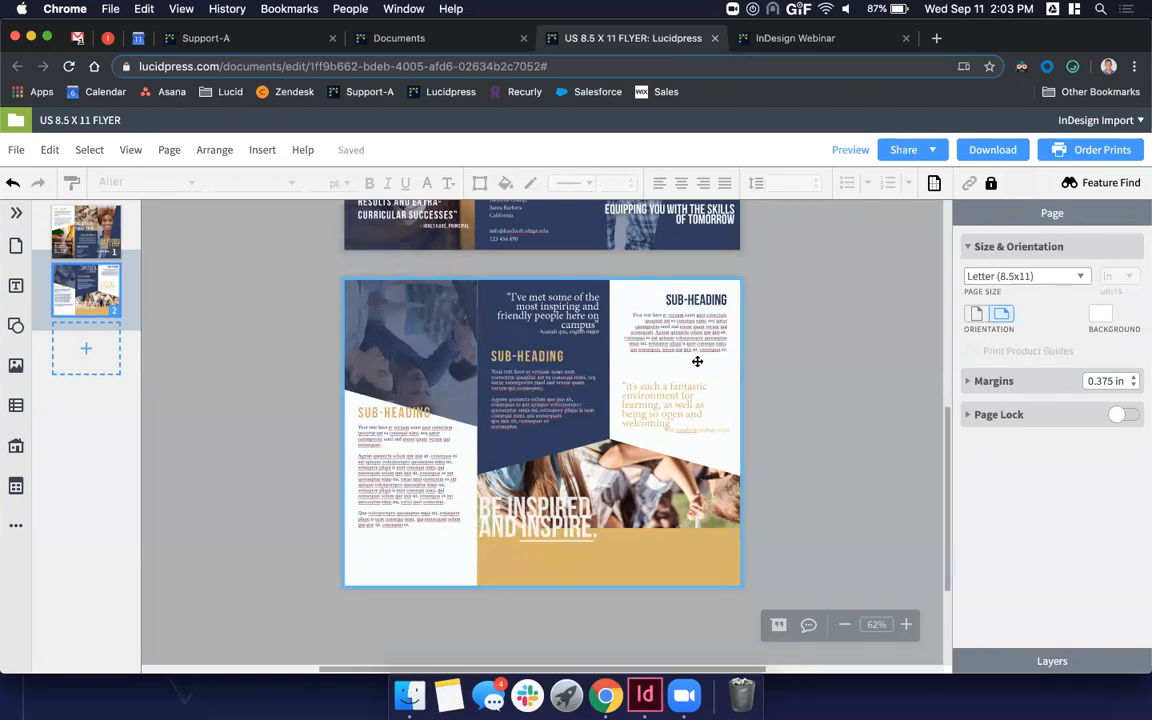
- Examine the Profile, Team, Property Listings and LOCATIONS smart fields available for the Contact Us section on page 1
scroll(682, 462, "up", 1)
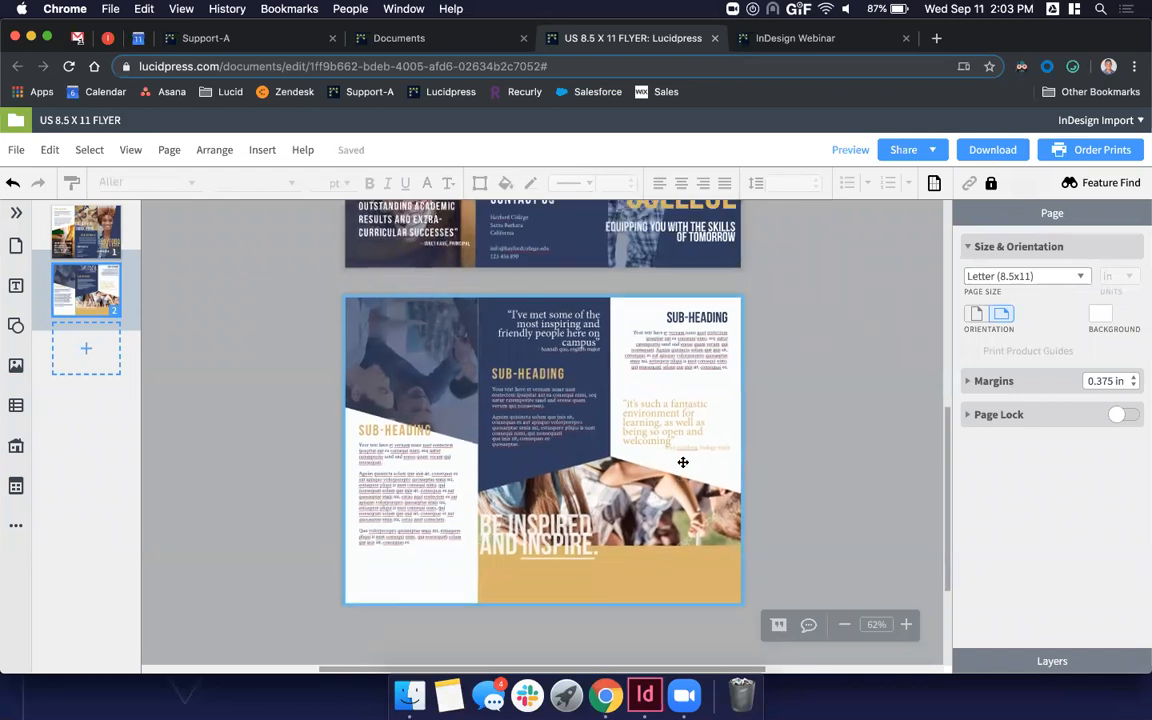
scroll(682, 462, "up", 5)
scroll(518, 332, "up", 10)
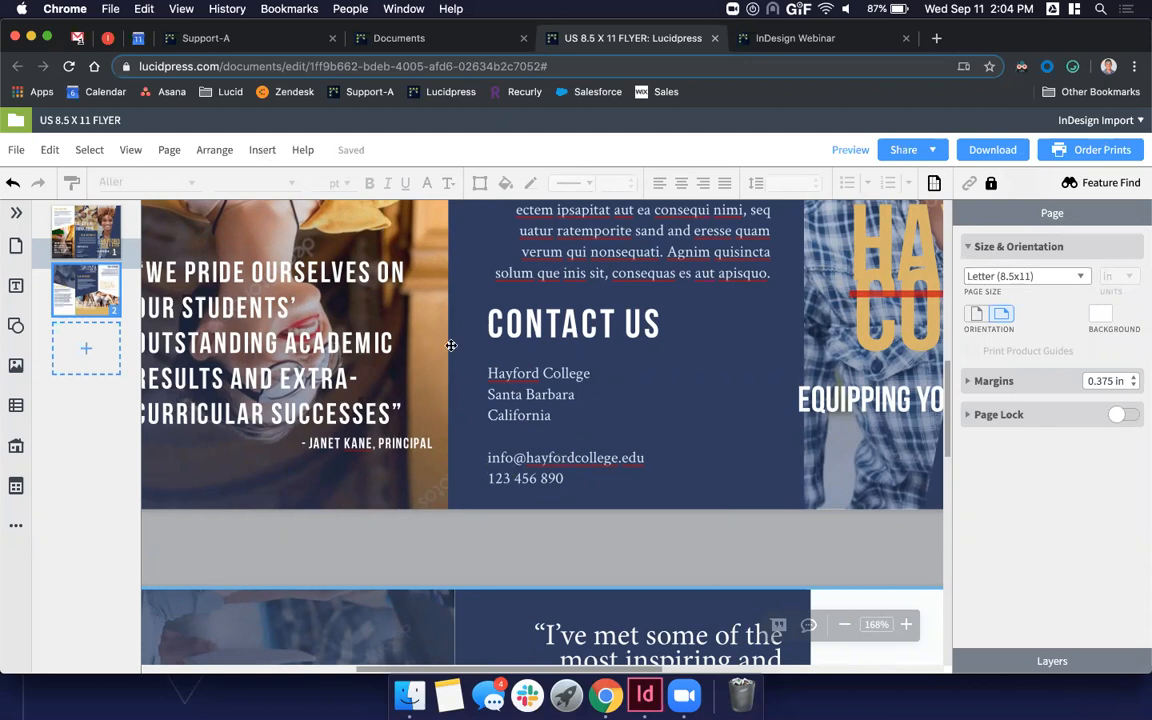
left_click(262, 152)
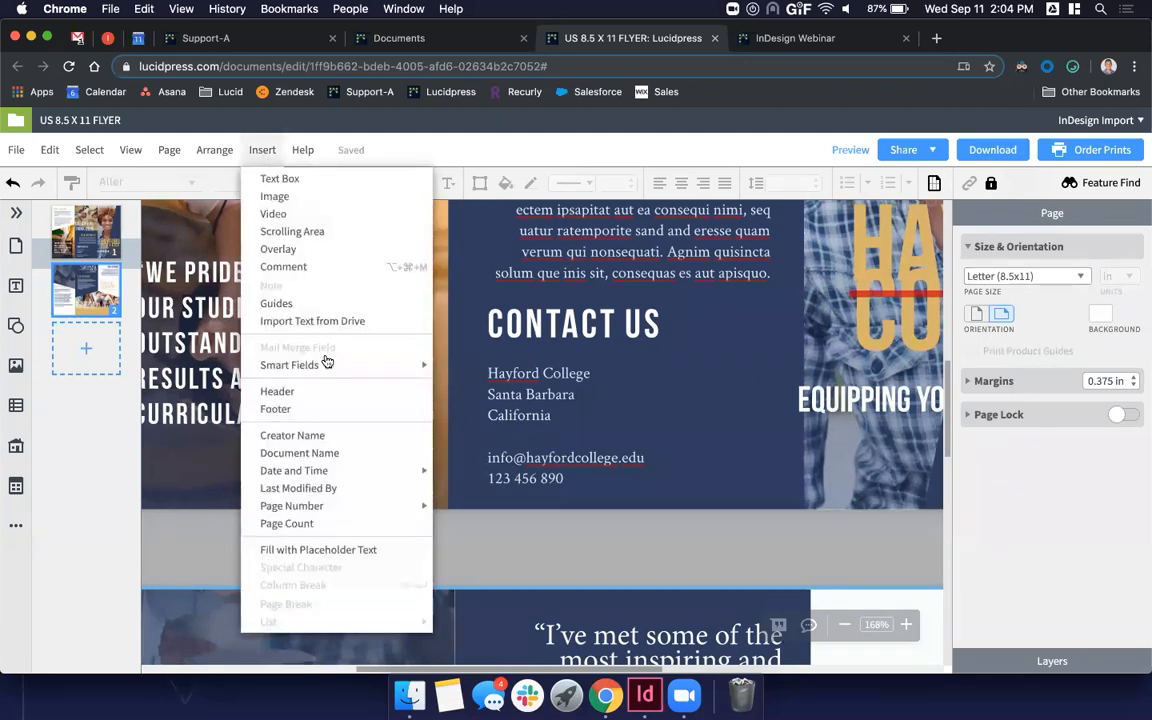
mouse_move(331, 367)
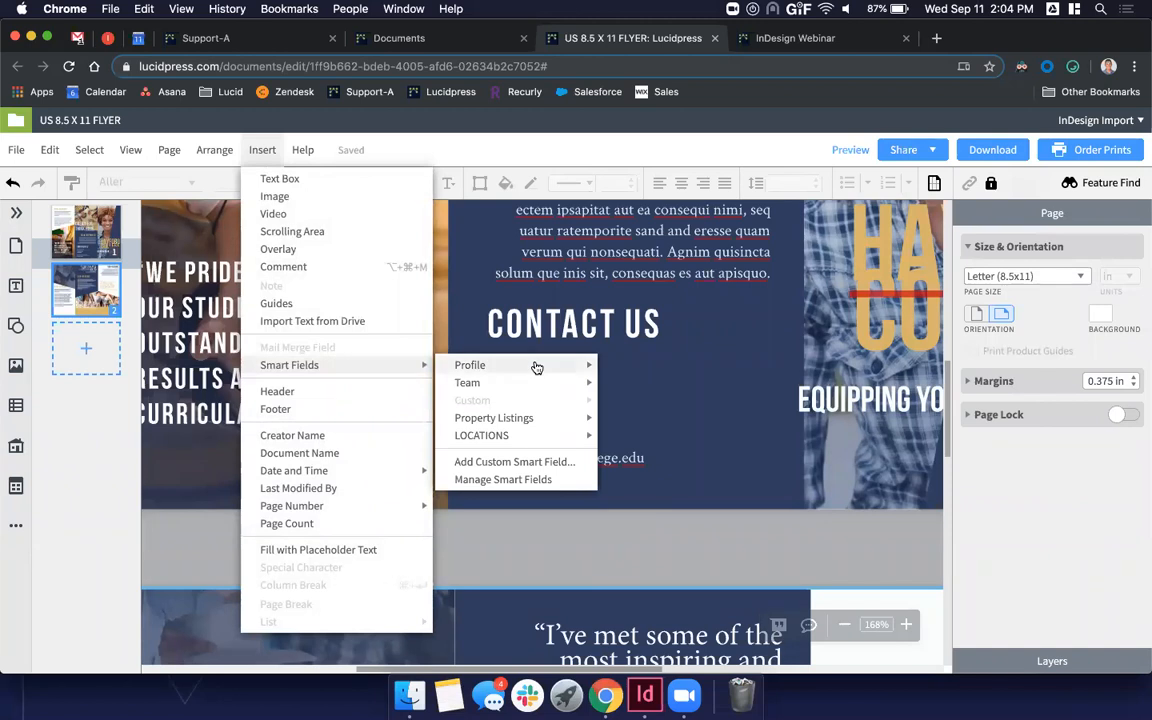
mouse_move(536, 368)
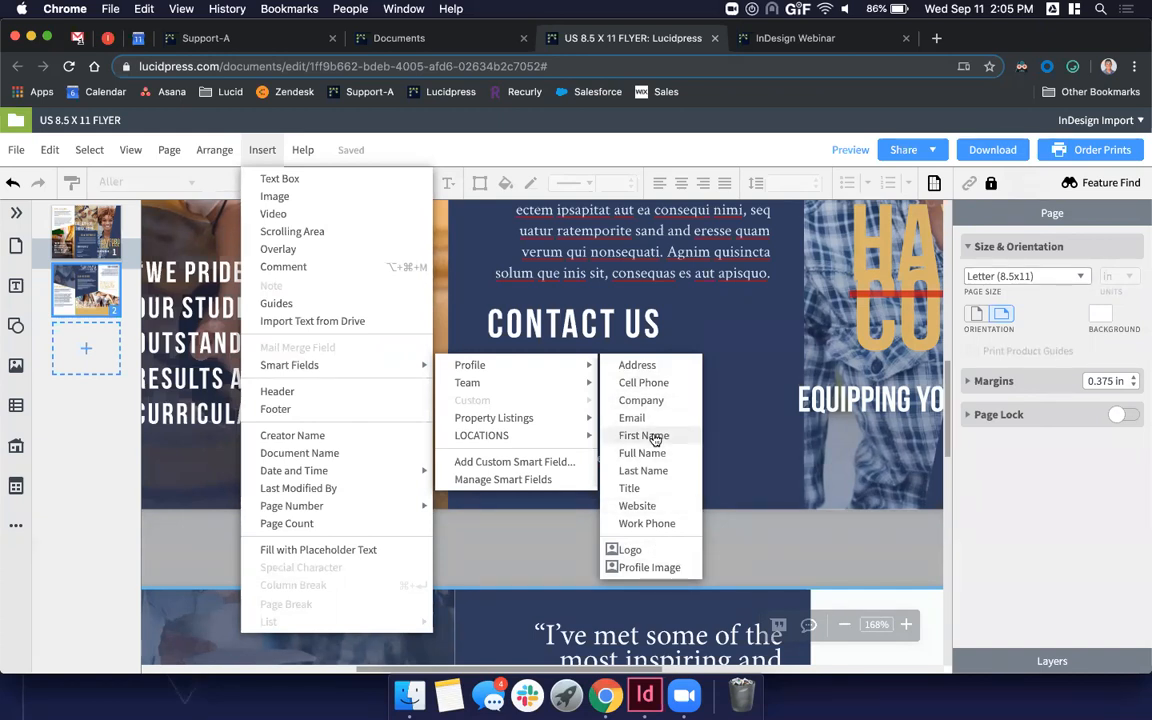
mouse_move(521, 368)
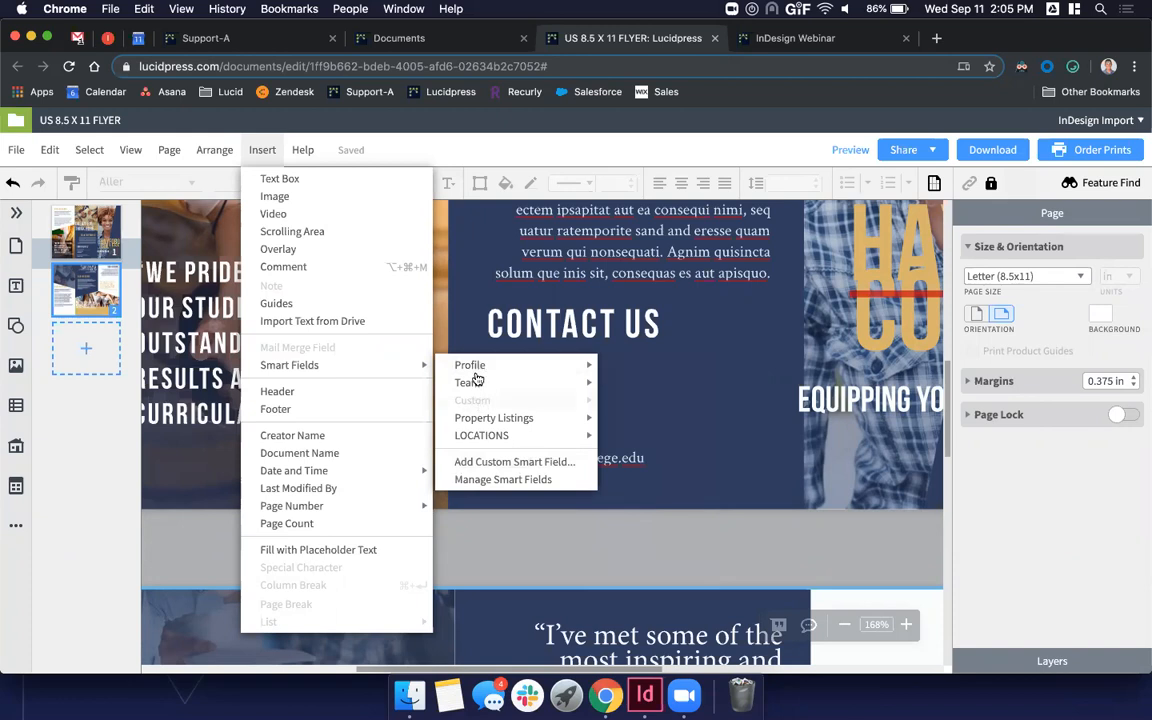
mouse_move(477, 385)
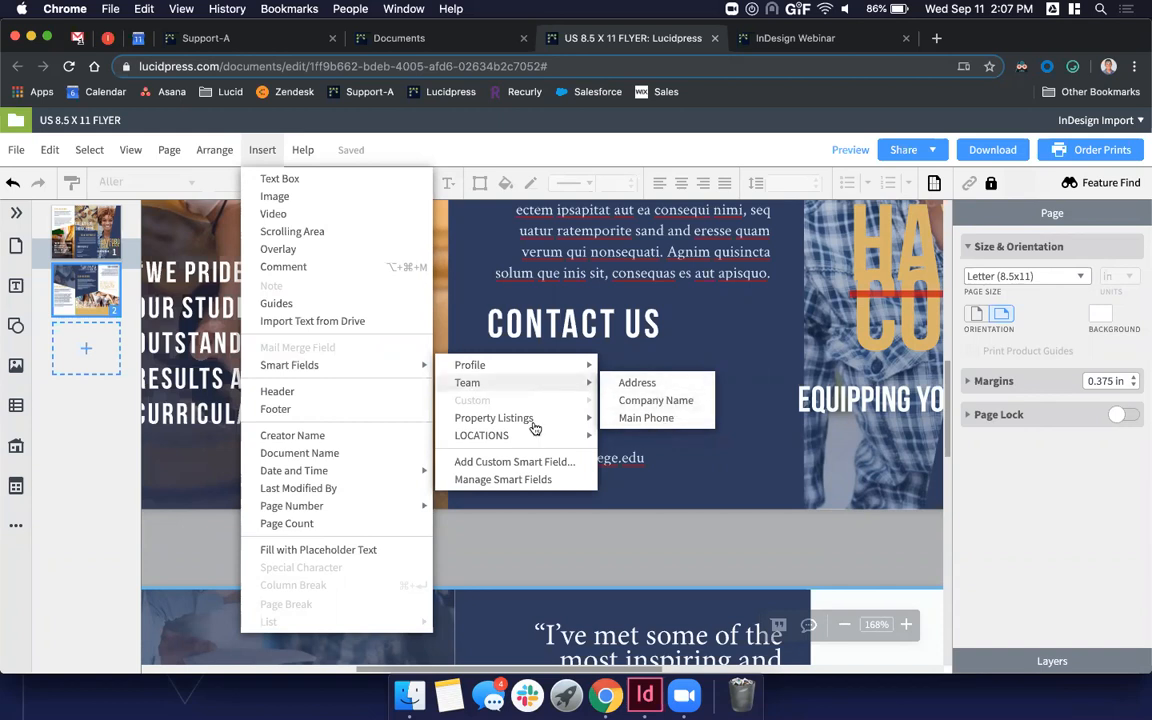
mouse_move(535, 428)
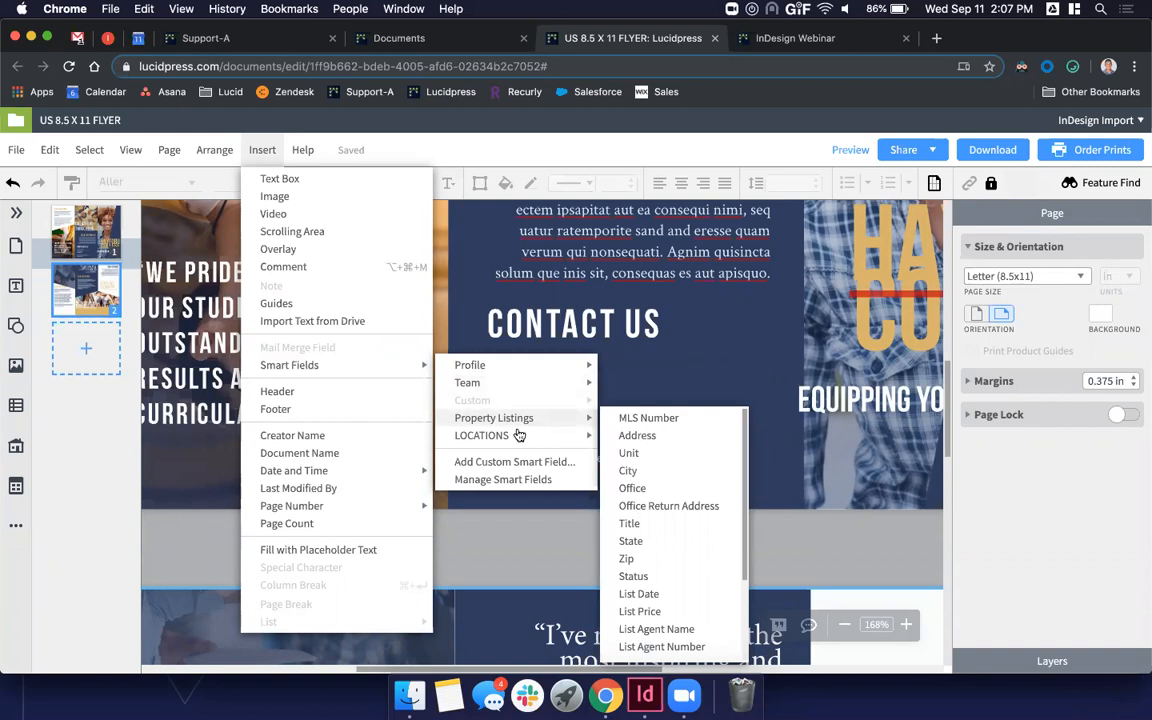
mouse_move(503, 441)
- Review the datasets in Manage Data from the Documents page and check the LOCATIONS smart fields back in the flyer
left_click(410, 38)
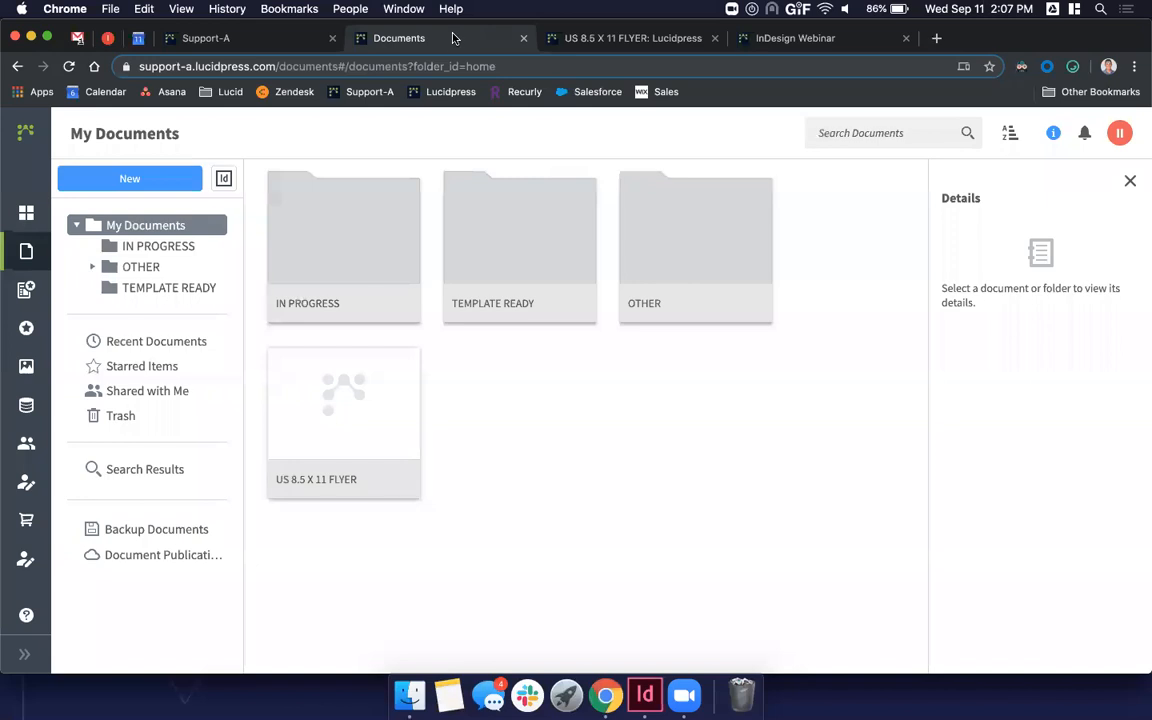
left_click(24, 407)
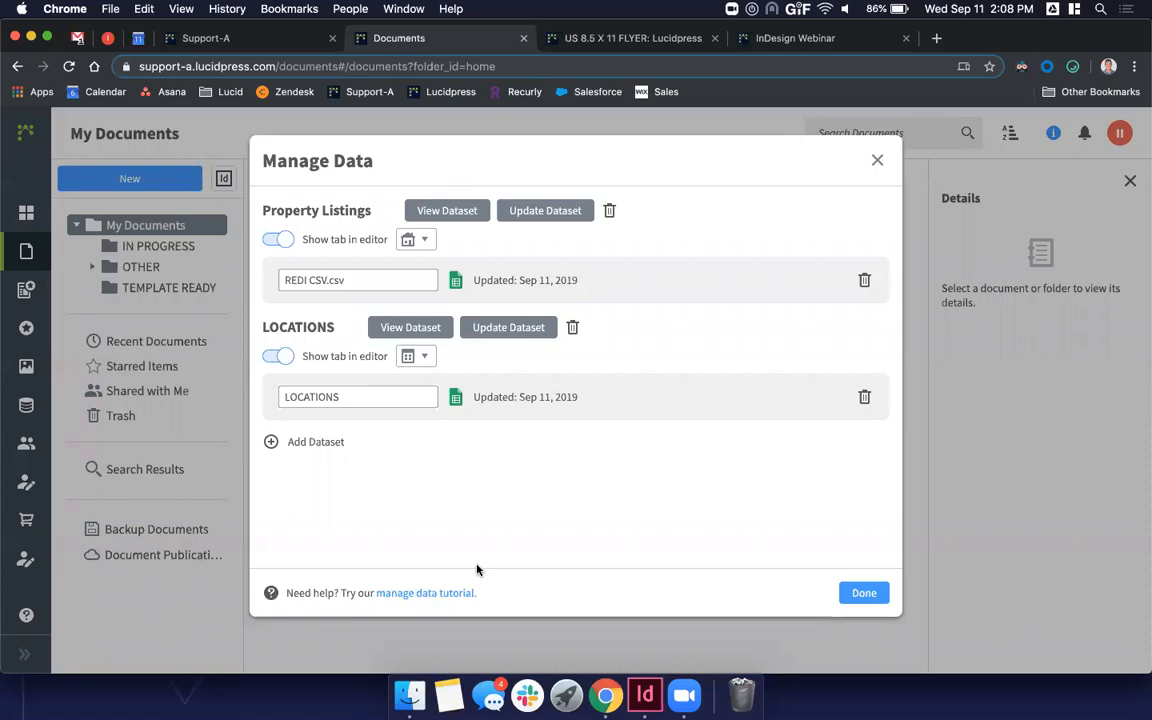
left_click(879, 159)
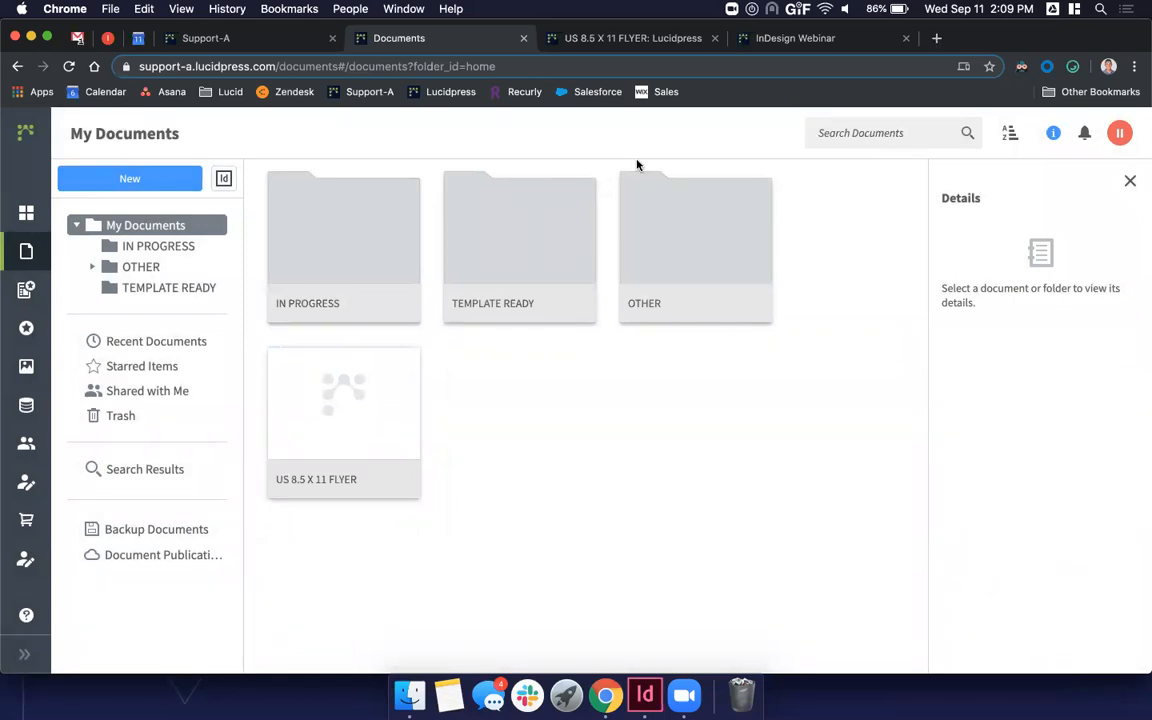
left_click(622, 38)
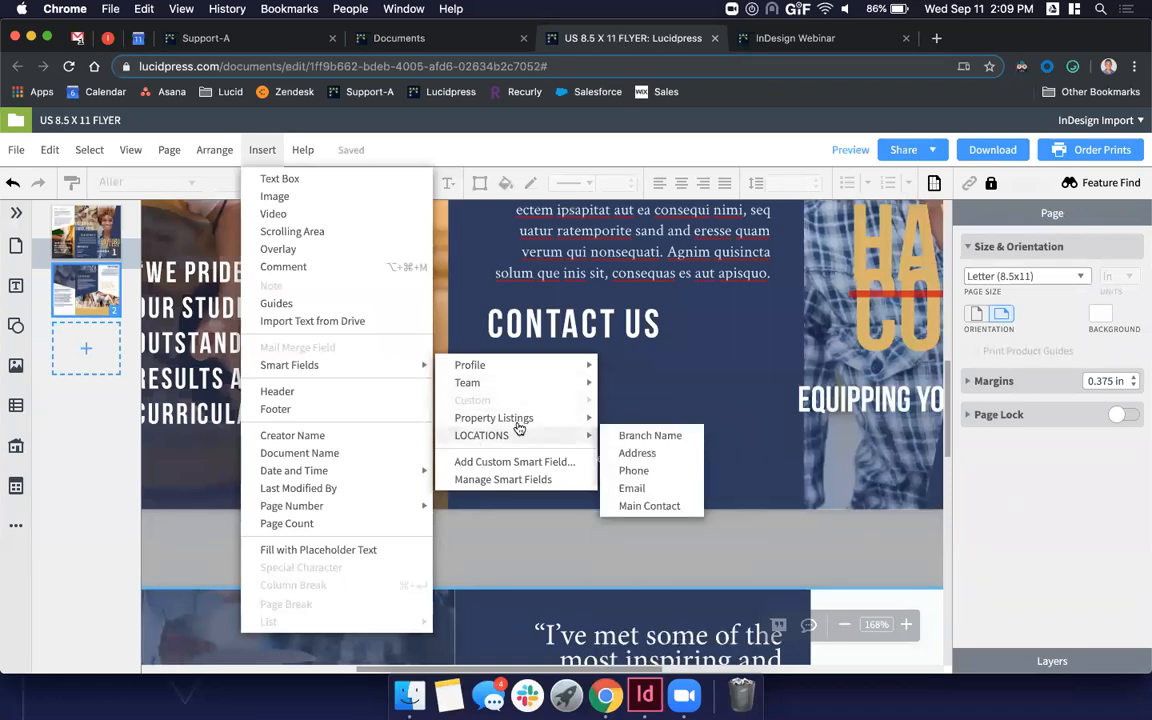
mouse_move(487, 447)
left_click(558, 548)
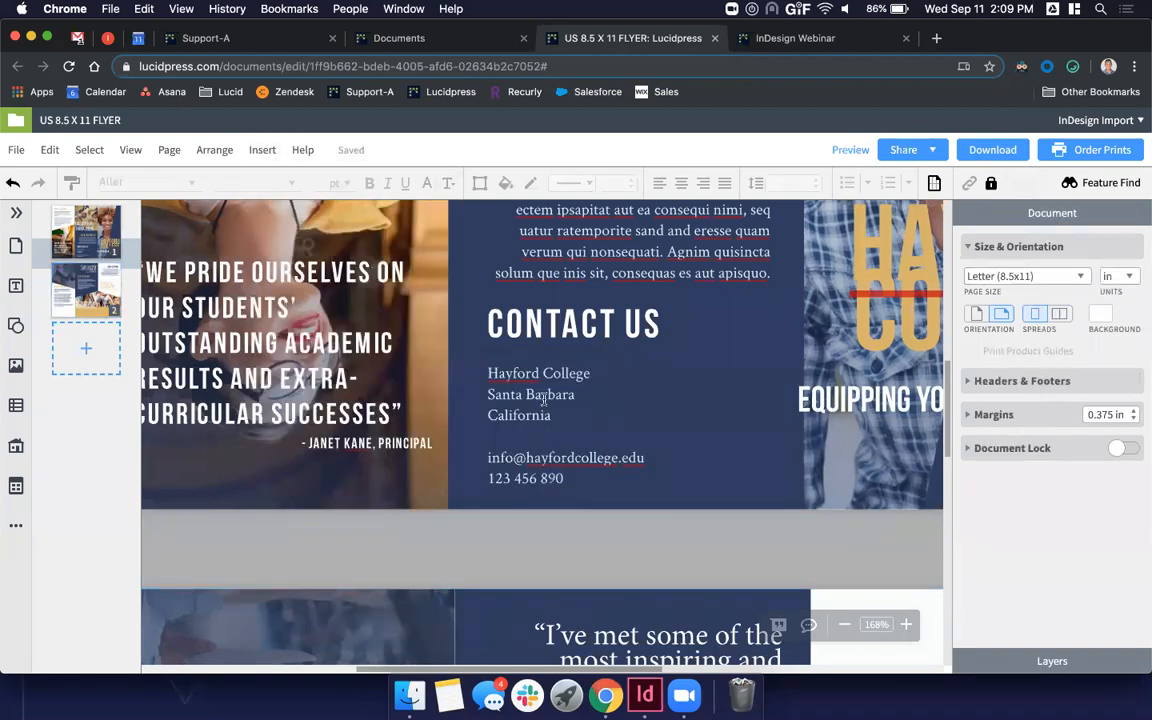
- Replace the phone number in the Contact Us text with the Profile Cell Phone smart field
left_click(678, 459)
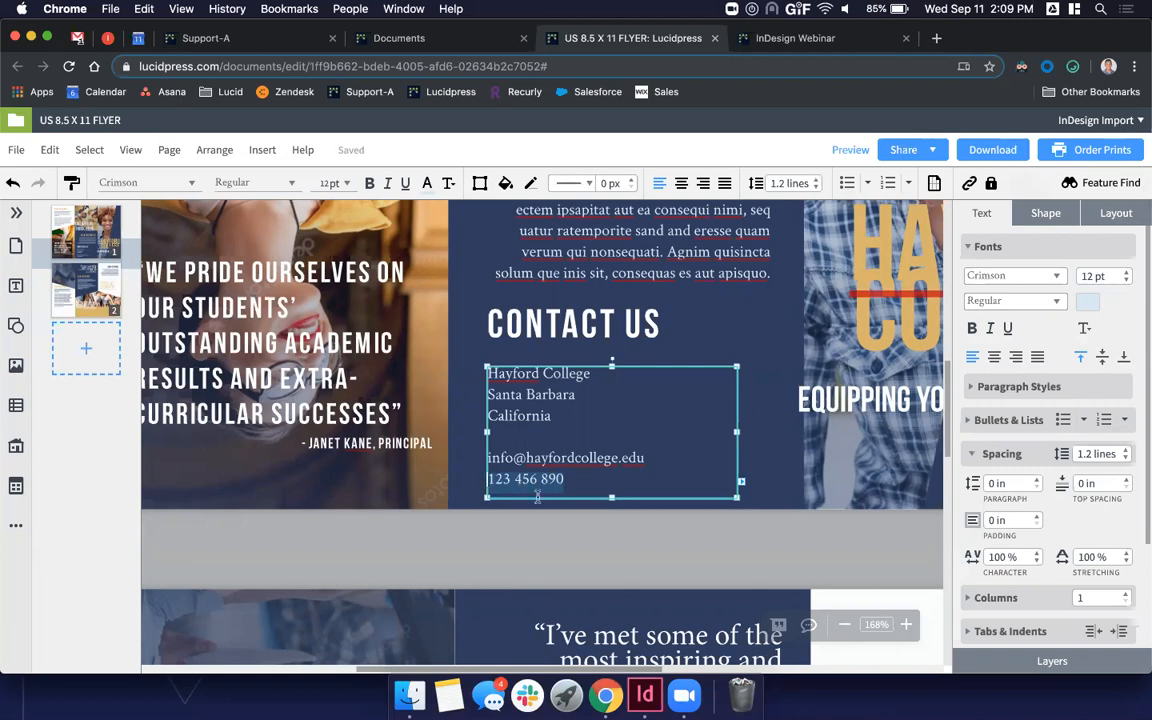
left_click(258, 150)
mouse_move(310, 365)
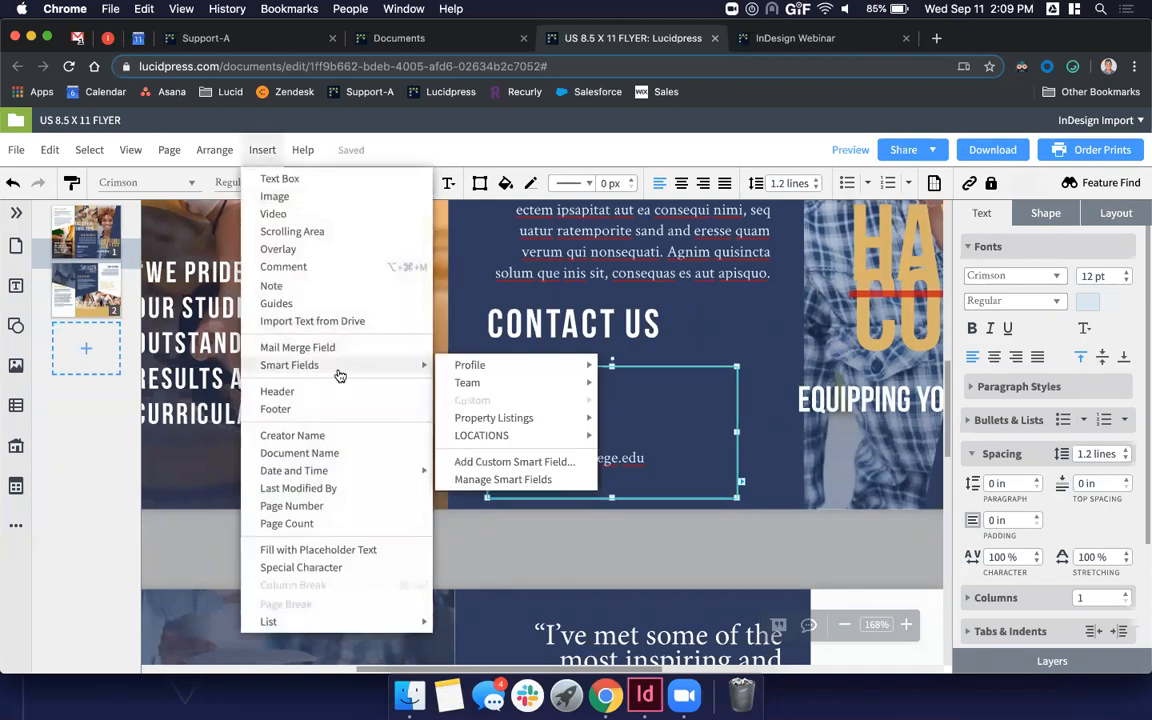
mouse_move(497, 367)
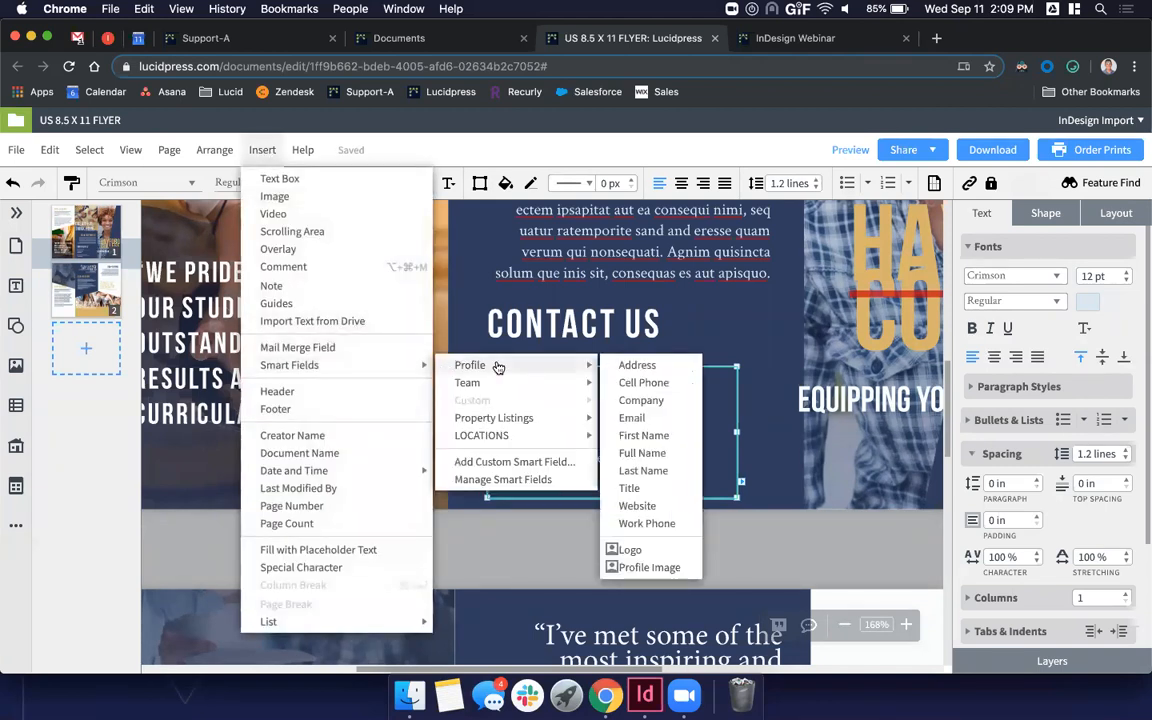
left_click(657, 384)
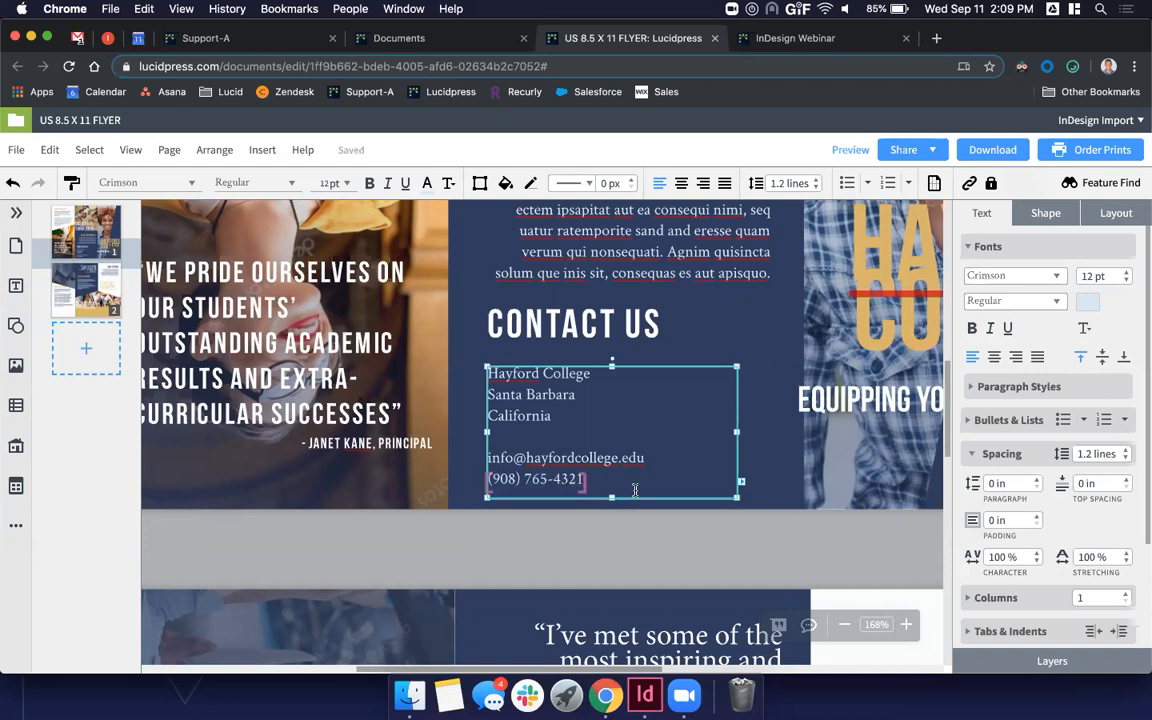
- Replace the email address in the Contact Us text with the Profile Email smart field
left_click_drag(650, 459, 467, 460)
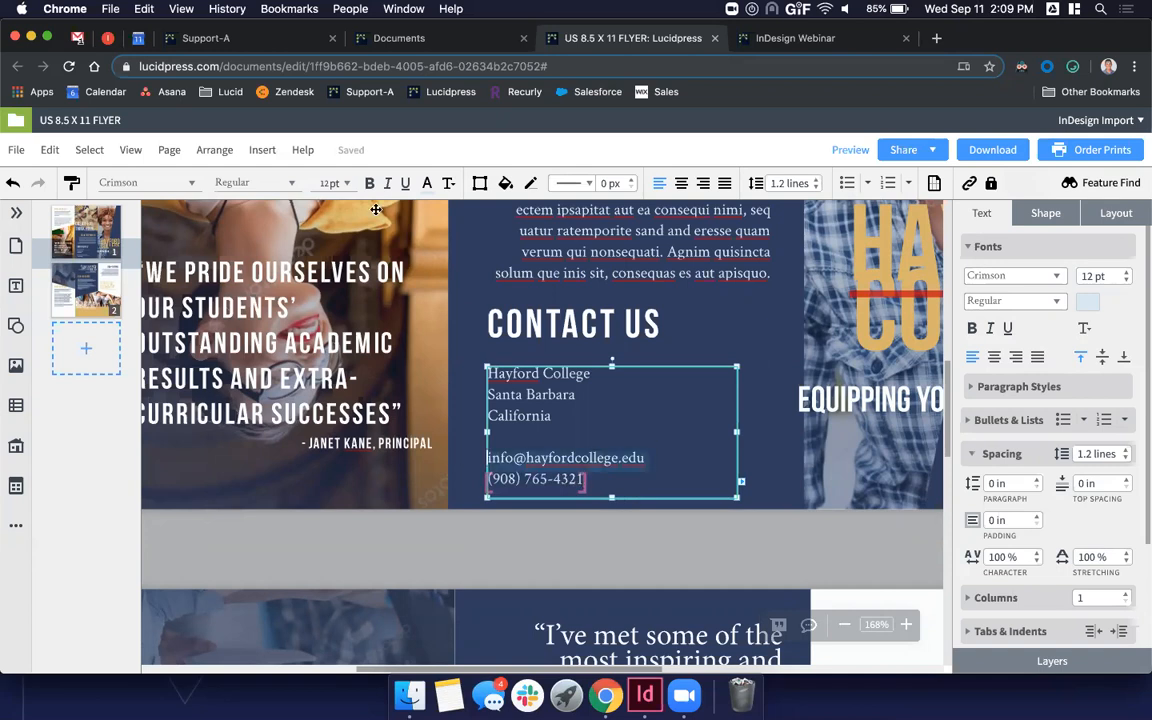
left_click(262, 150)
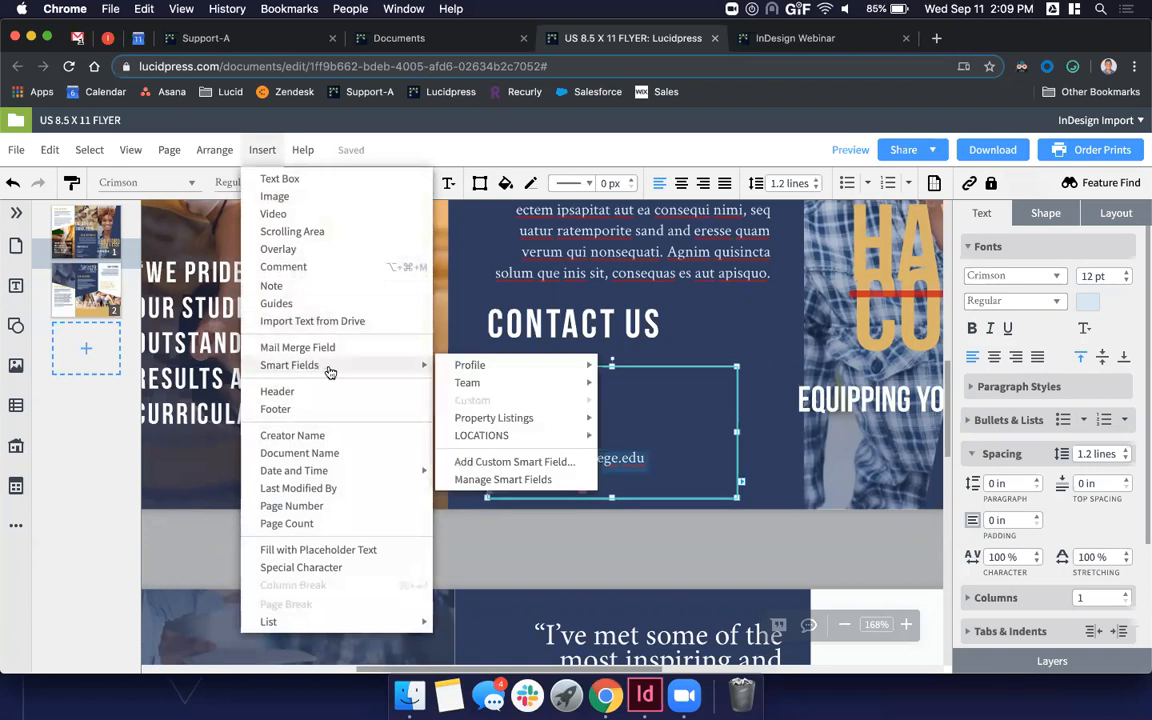
mouse_move(527, 371)
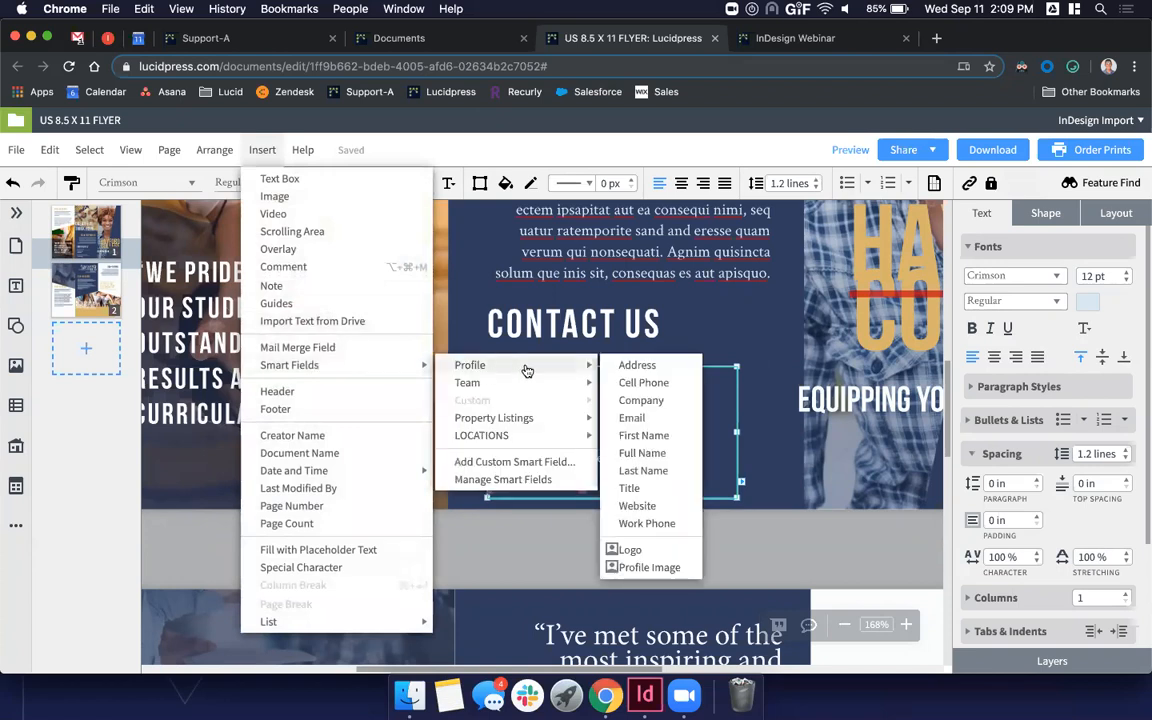
left_click(632, 417)
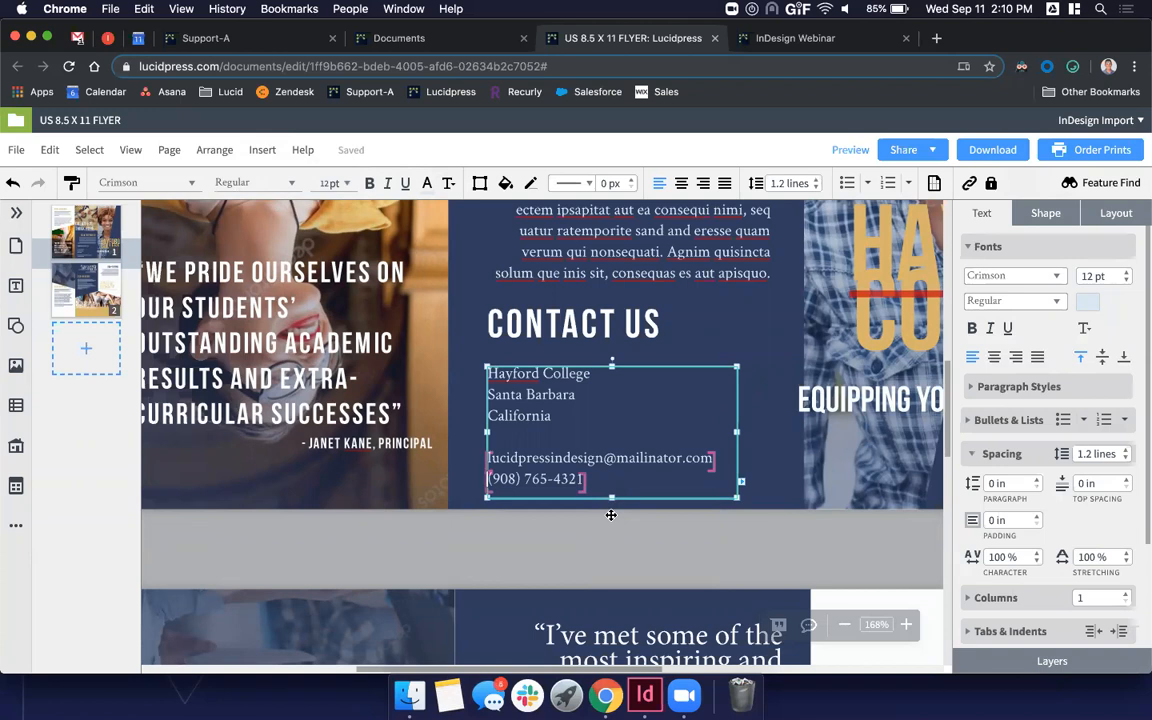
- Check the Template check list slide in the InDesign Webinar presentation and return to page 1 of the flyer
left_click(631, 548)
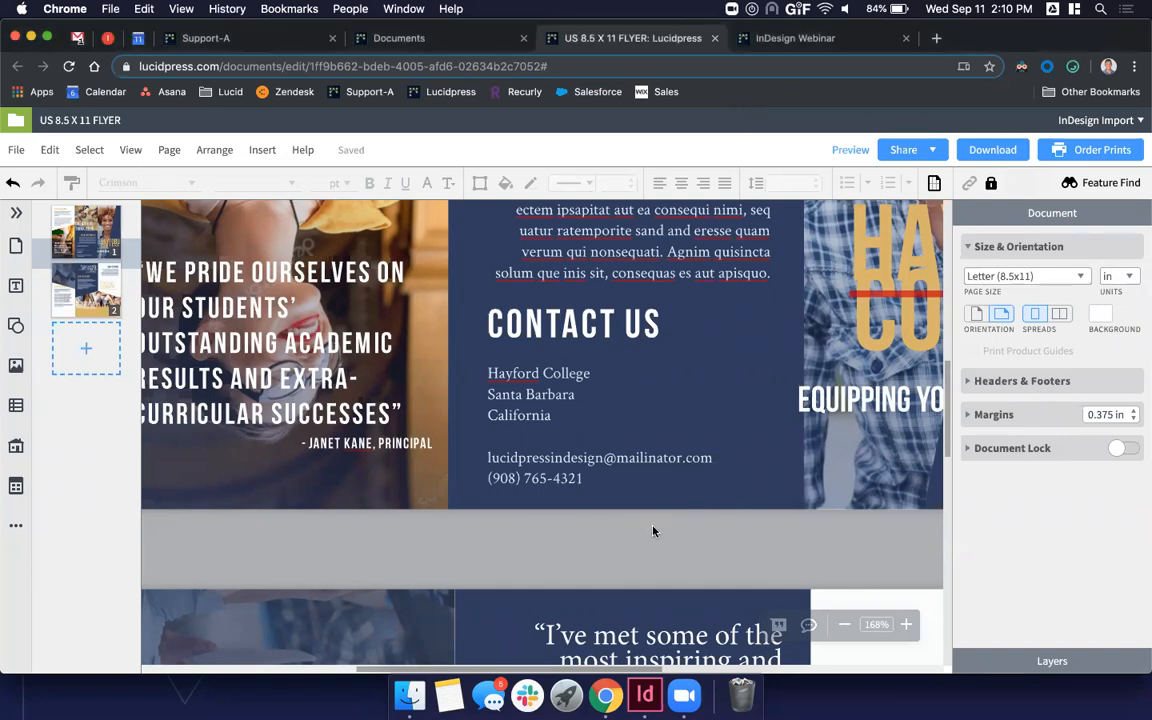
scroll(652, 531, "down", 3)
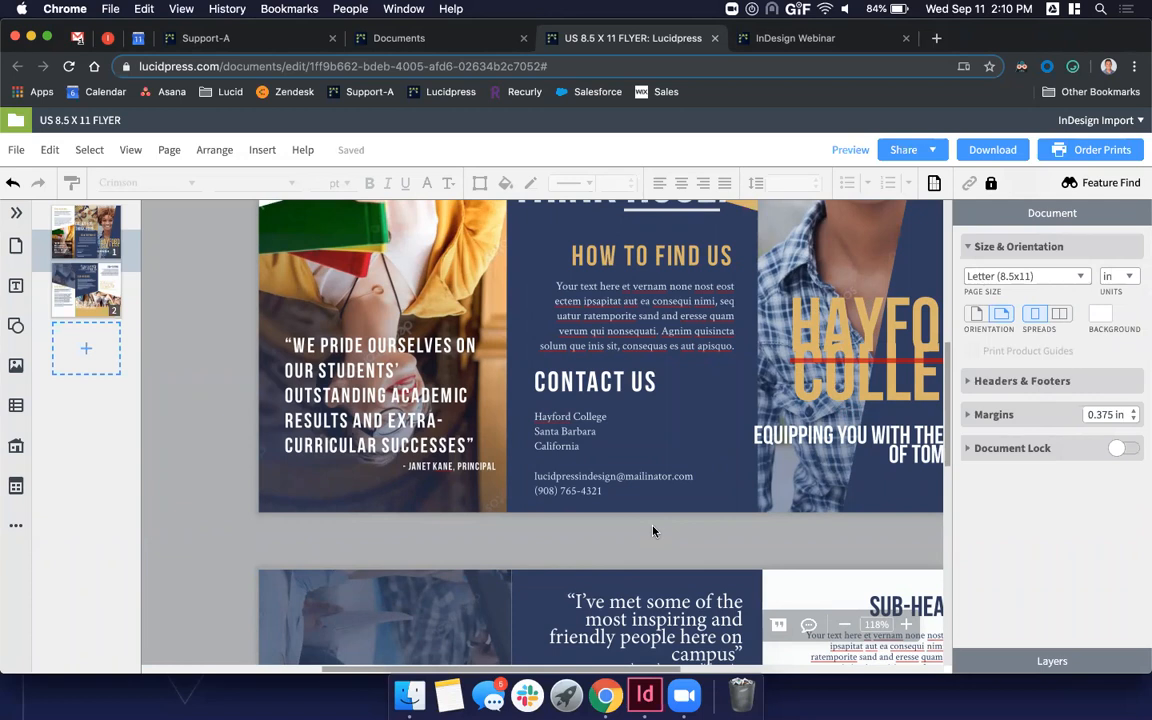
left_click(826, 38)
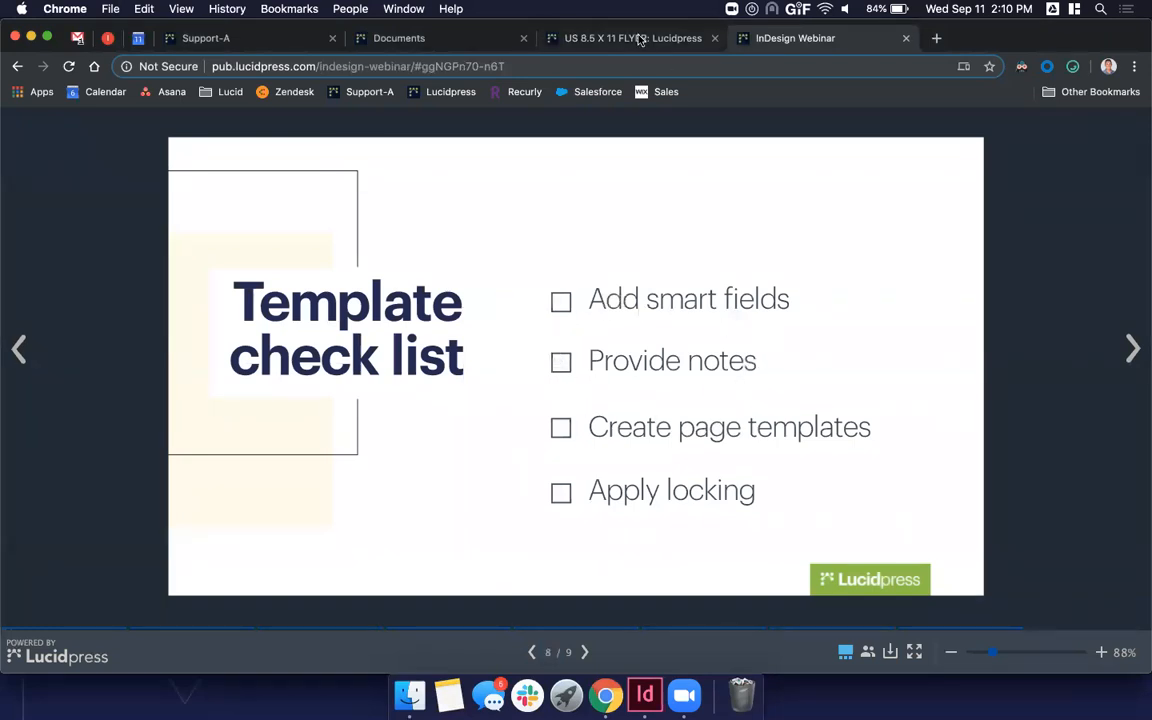
left_click(575, 38)
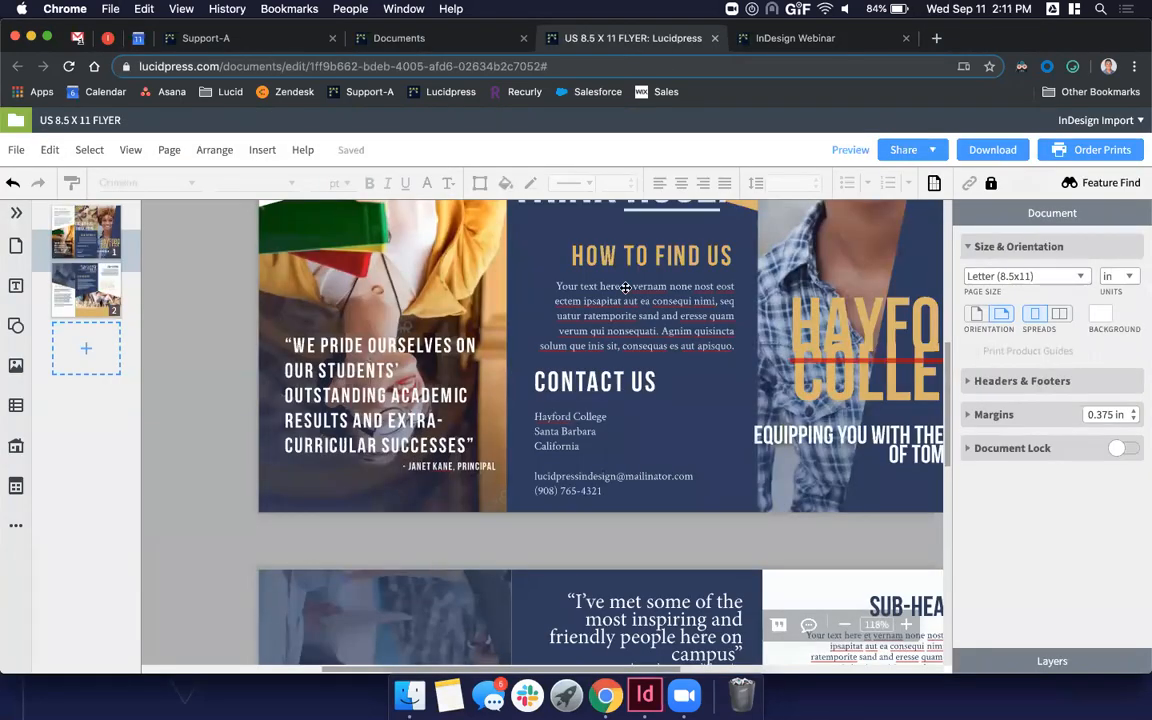
scroll(625, 287, "down", 5)
scroll(625, 287, "up", 2)
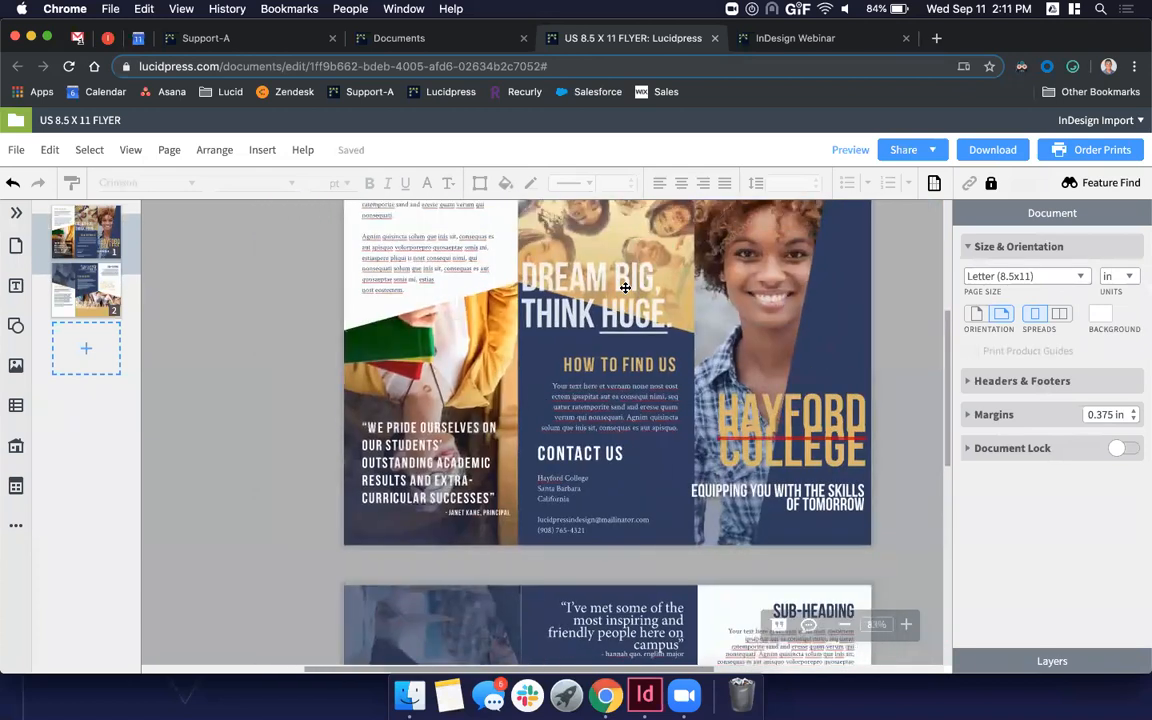
scroll(625, 287, "up", 3)
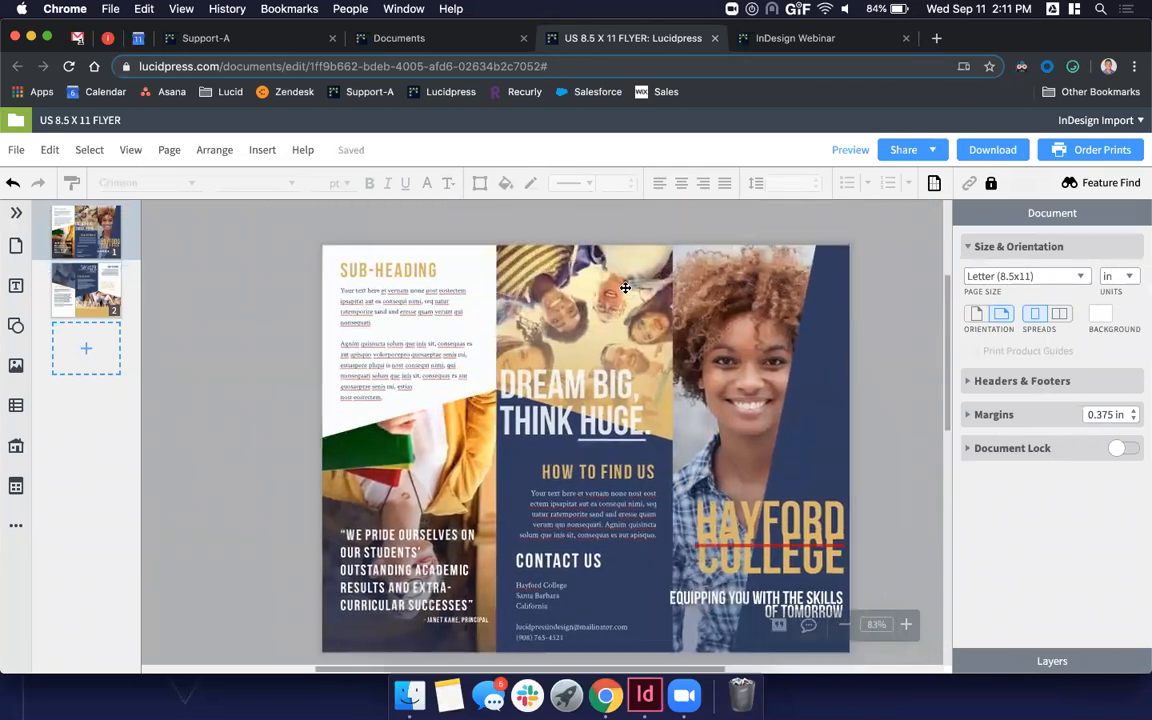
- Add a note to the gold-tinted group photo area on page 1 reading "Instructions: - To change the image, double-click or drag-and-drop."
left_click(524, 291)
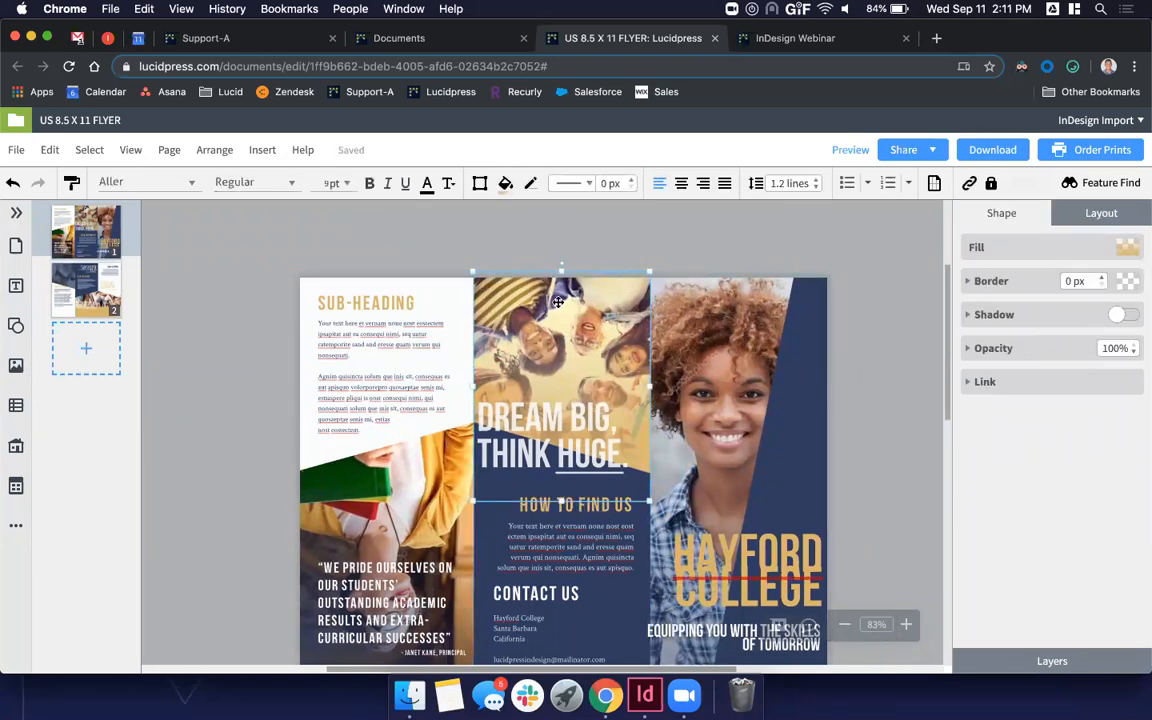
right_click(530, 297)
mouse_move(530, 297)
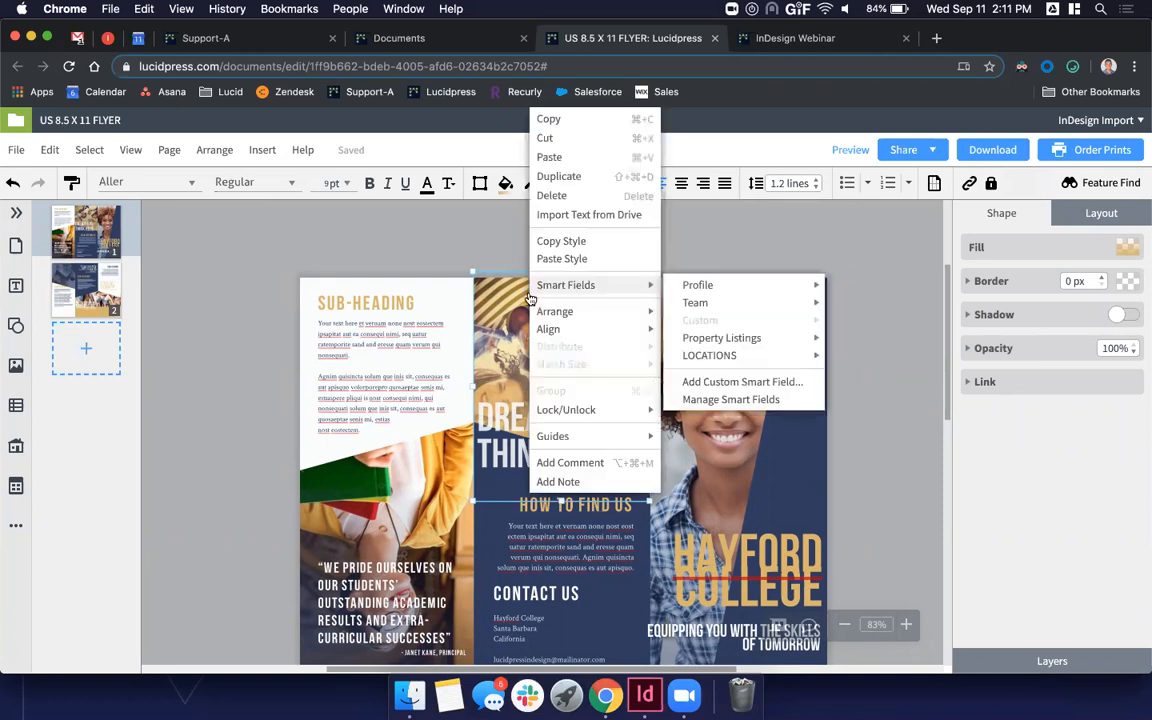
left_click(558, 482)
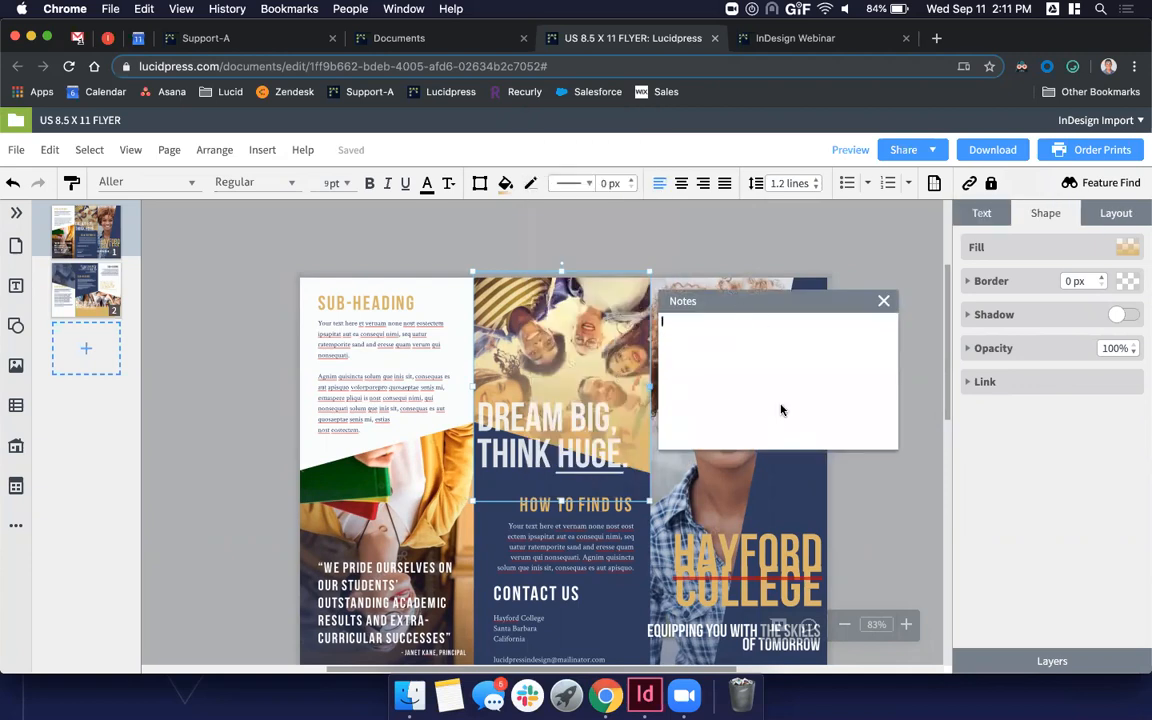
type("Instructions")
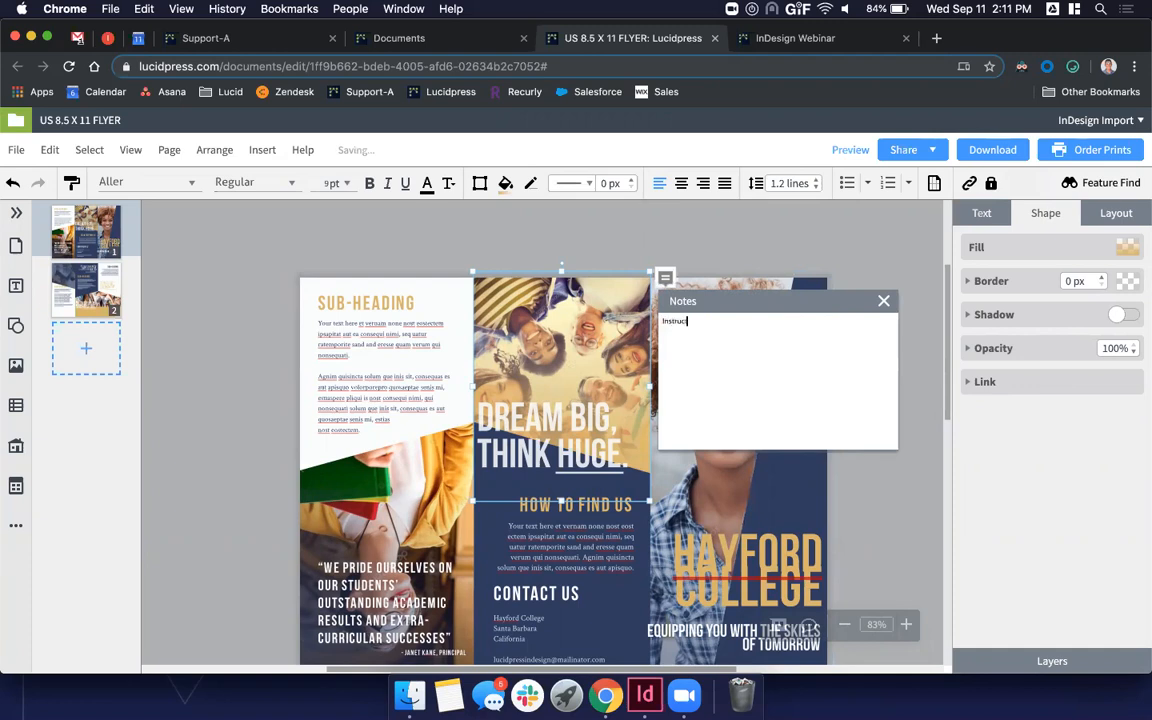
key("Return")
type(":  ")
type("- To change")
type(" the image, doub")
type("le-clikc")
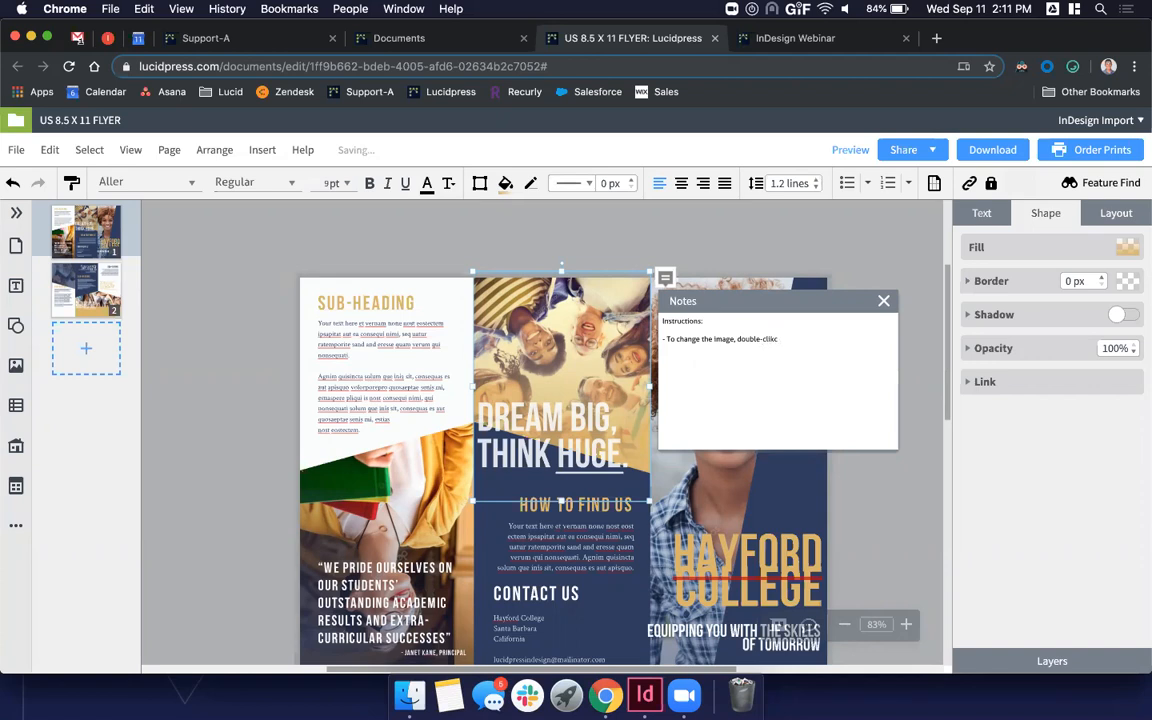
key("BackSpace")
key("BackSpace")
key("BackSpace")
type("lick or drag-and-drop.")
- Set all the text in the group photo's note to 18 pt and close the note
key("super+a")
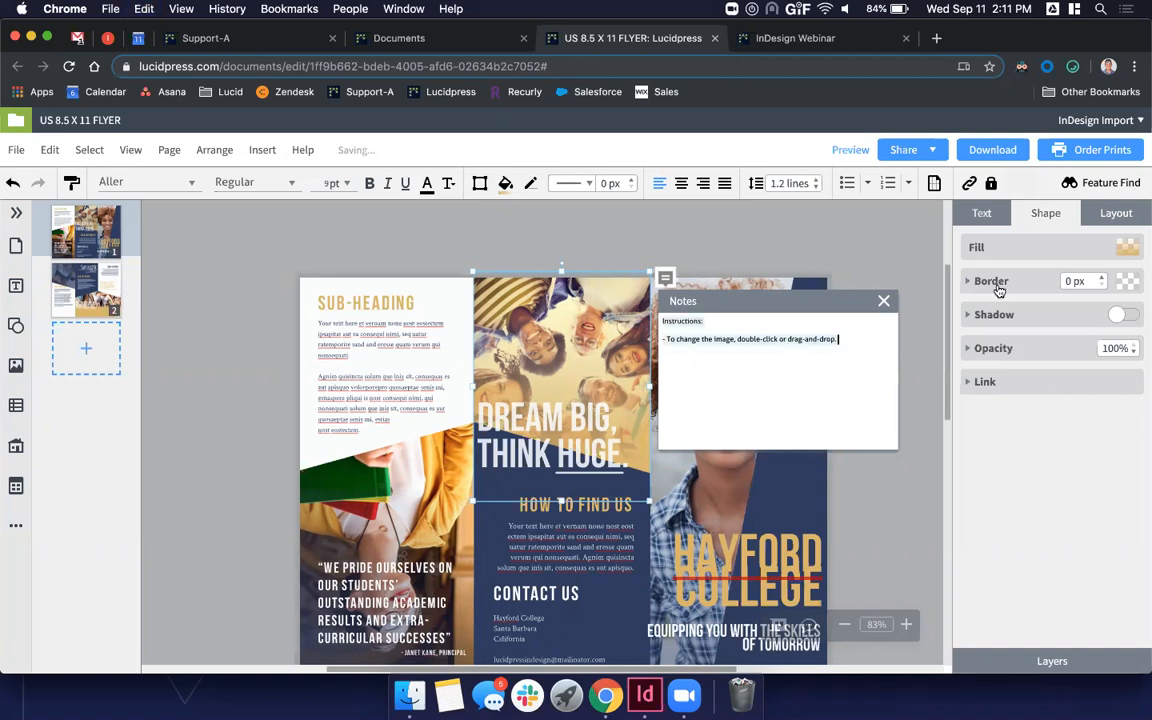
left_click(984, 218)
left_click(1127, 273)
left_click(1127, 273)
left_click(1127, 273)
left_click(1127, 273)
left_click(1127, 273)
left_click(1127, 273)
left_click(1127, 273)
left_click(1127, 273)
left_click(1127, 273)
left_click(1127, 273)
left_click(1127, 273)
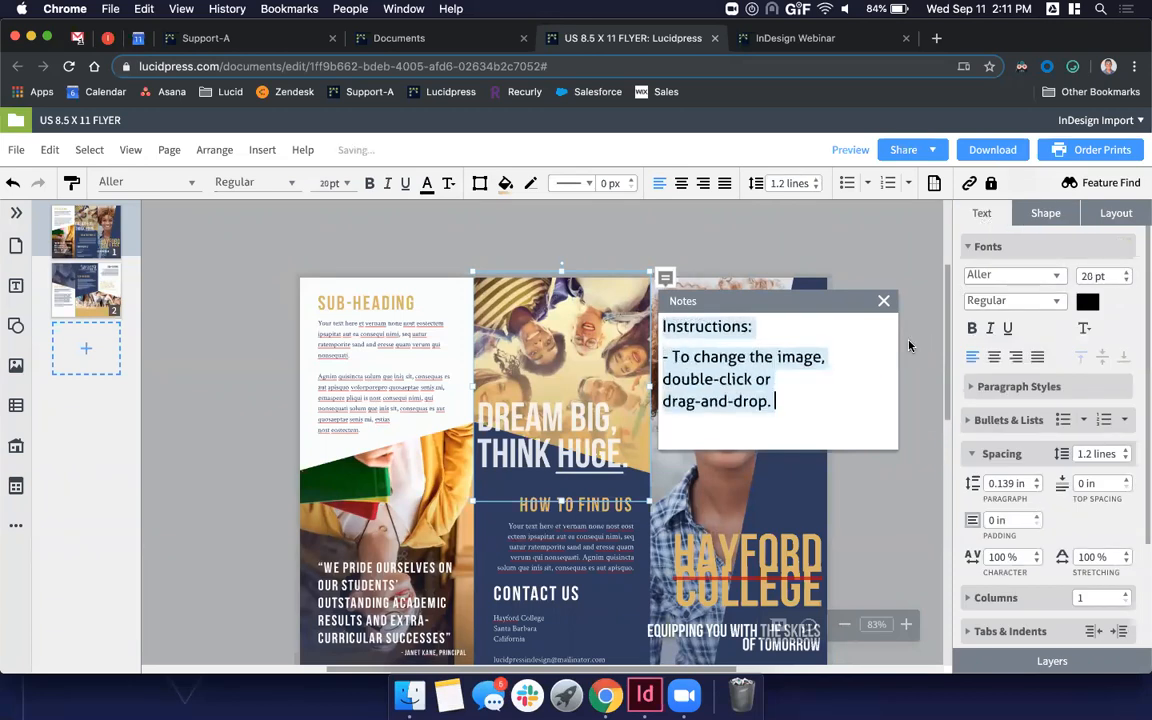
left_click(1127, 280)
left_click(1127, 280)
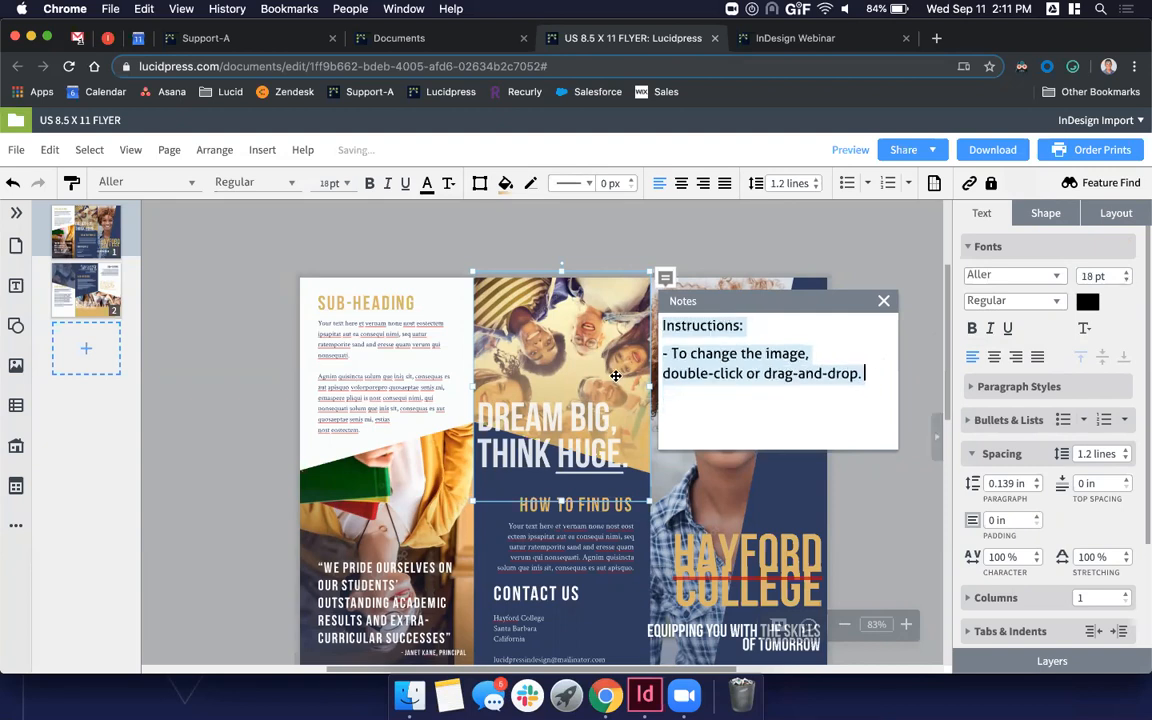
left_click(699, 240)
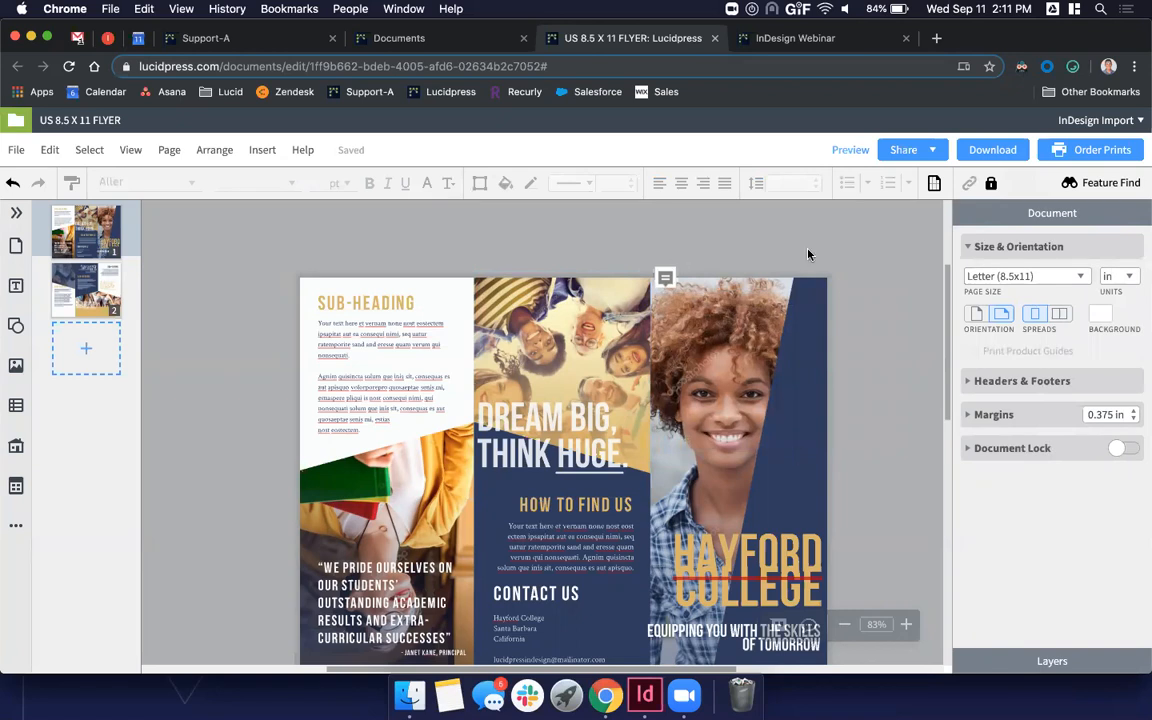
- Reopen the group photo's note to review its instructions, and close it again
scroll(593, 484, "down", 2)
scroll(593, 484, "right", 2)
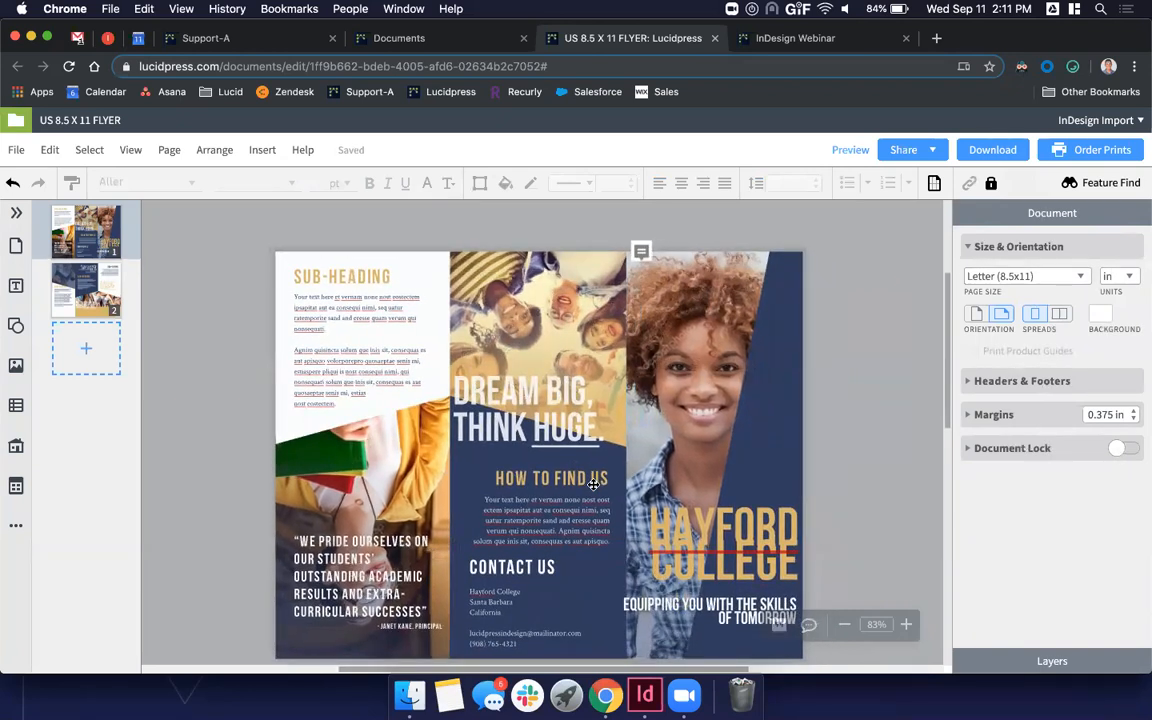
left_click(643, 254)
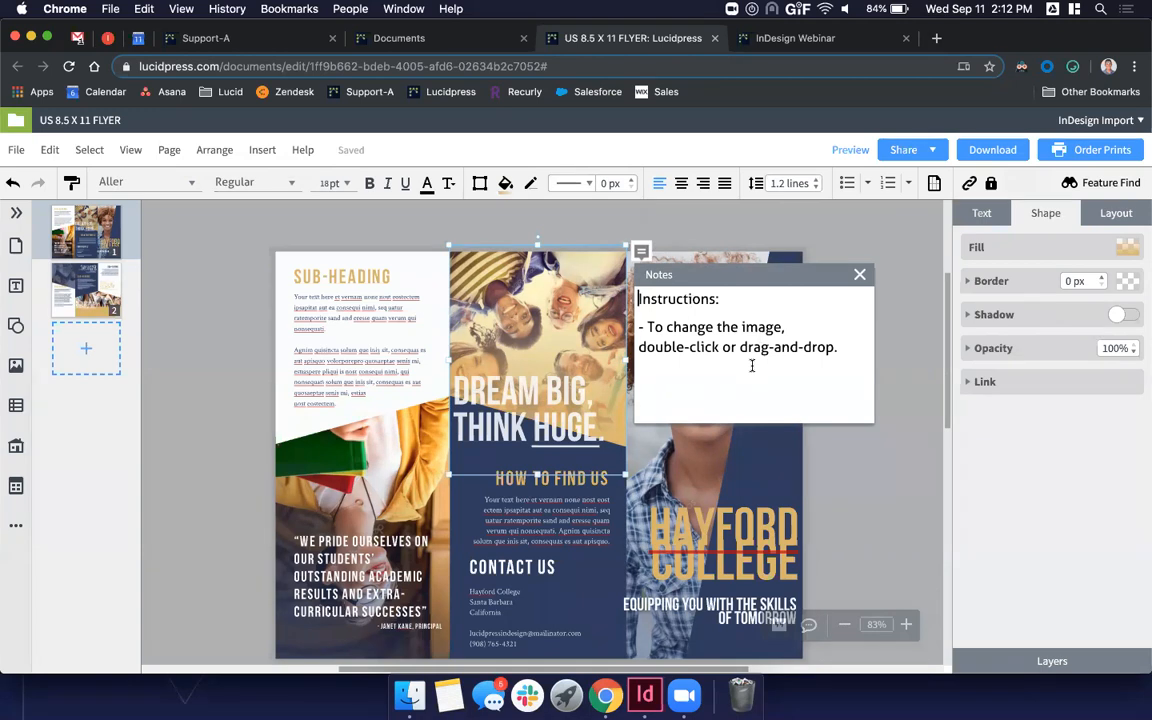
left_click(238, 398)
- Extend the dark overlay behind the principal's quote up to the top edge of the photo beneath it
scroll(314, 578, "down", 1)
left_click(304, 483)
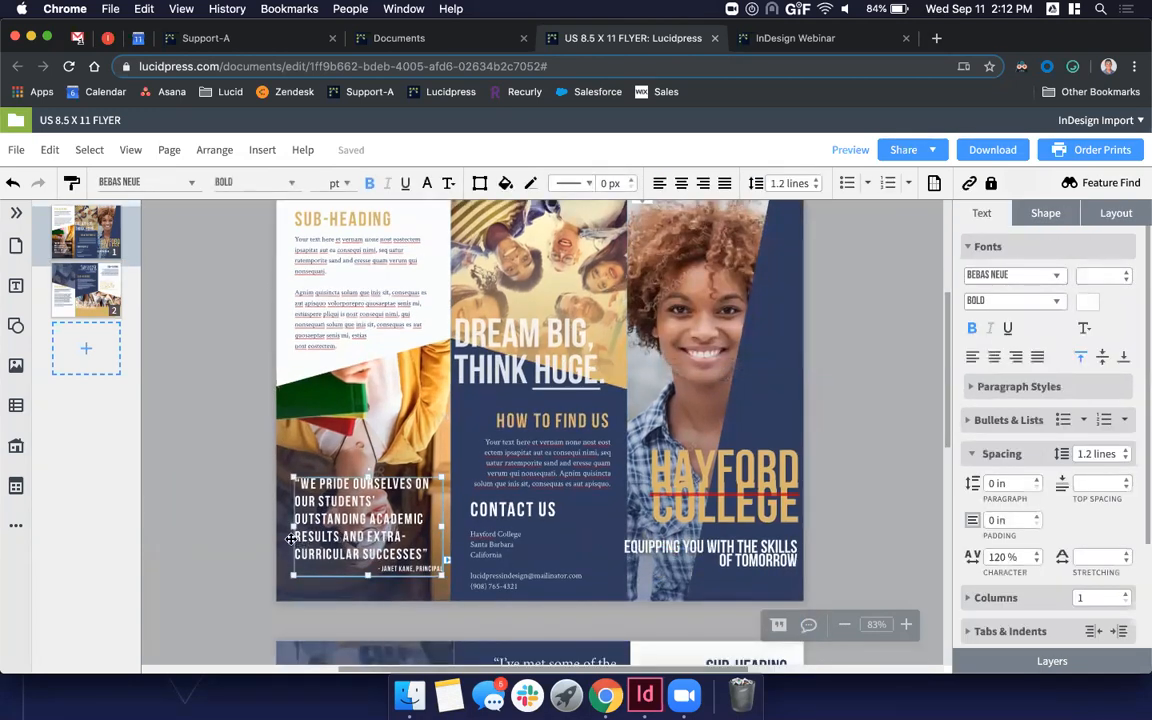
left_click(341, 431)
left_click_drag(362, 406, 368, 338)
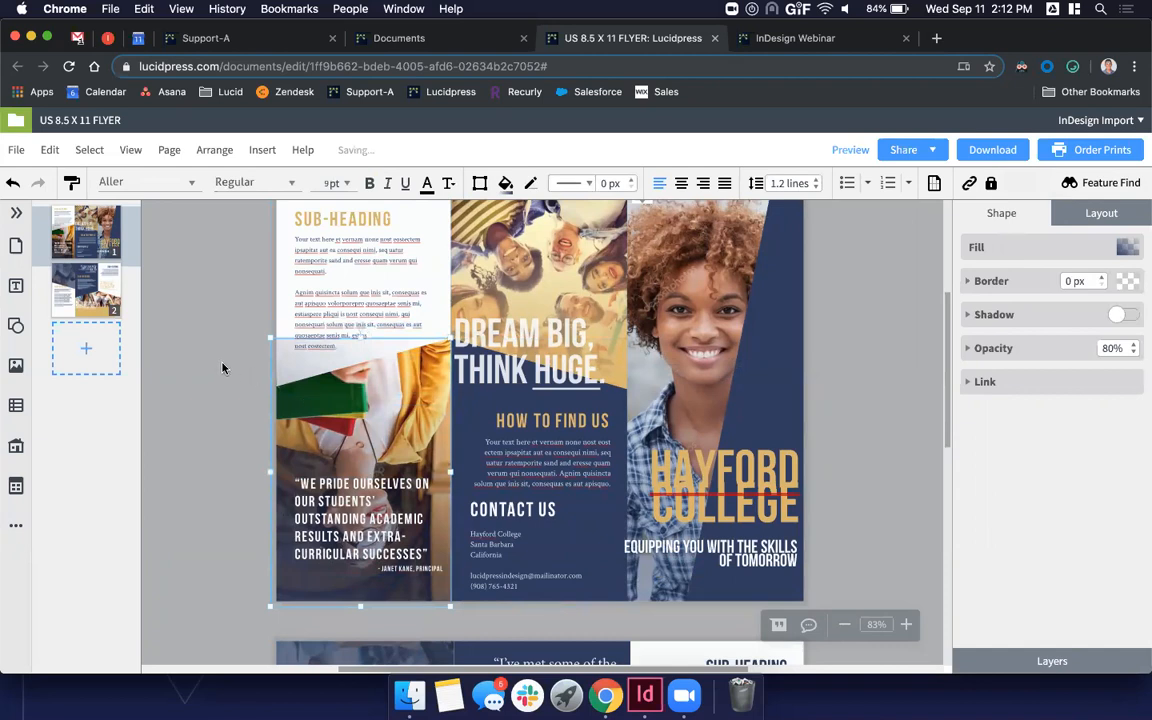
left_click_drag(384, 424, 384, 425)
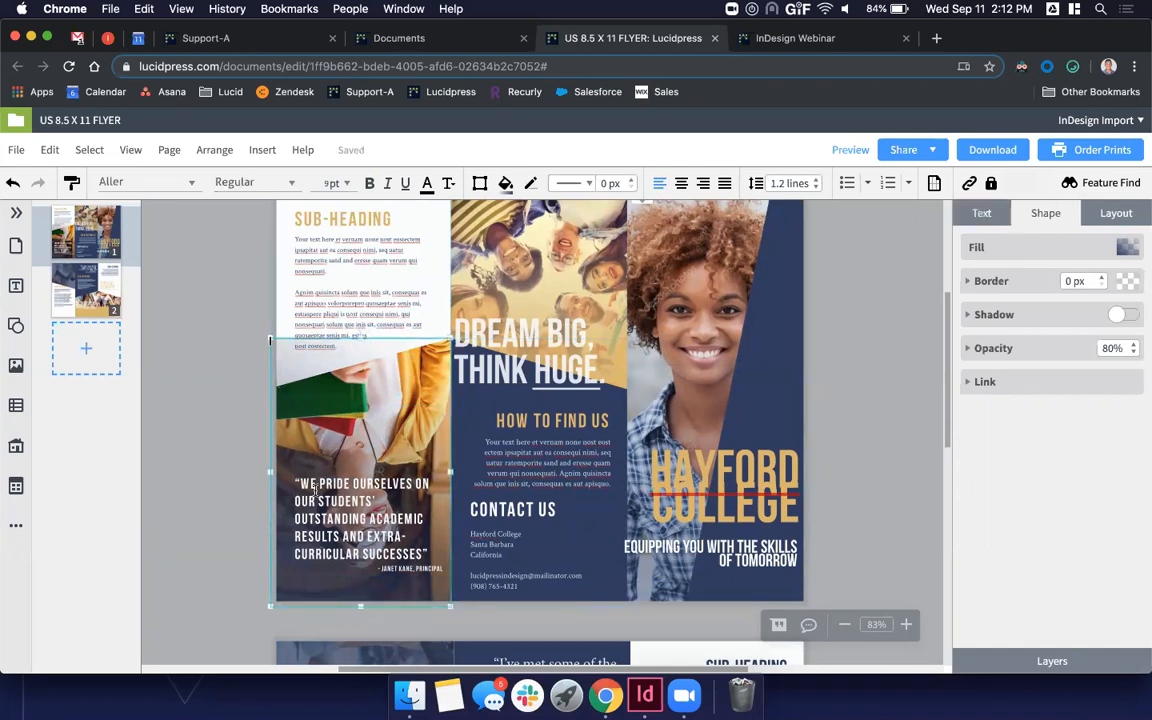
left_click(195, 336)
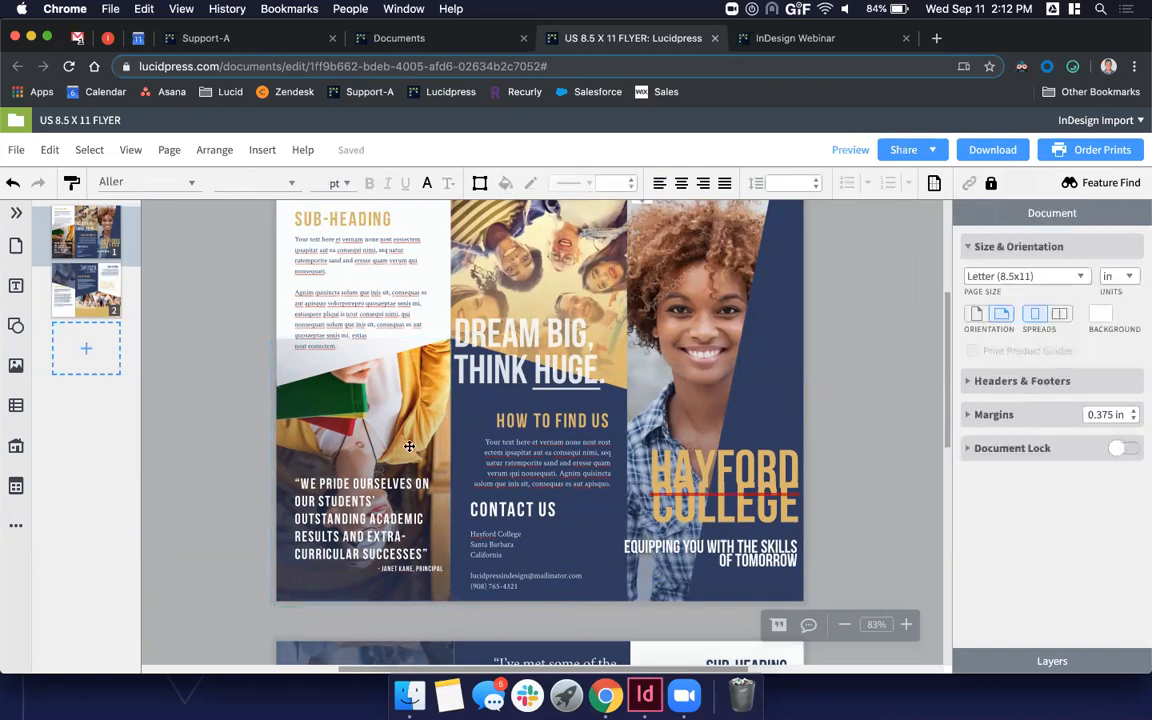
- Shorten the dark overlay from its upper edge so it covers only the lower part of the photo behind the principal's quote
left_click(358, 339)
left_click_drag(358, 339, 358, 432)
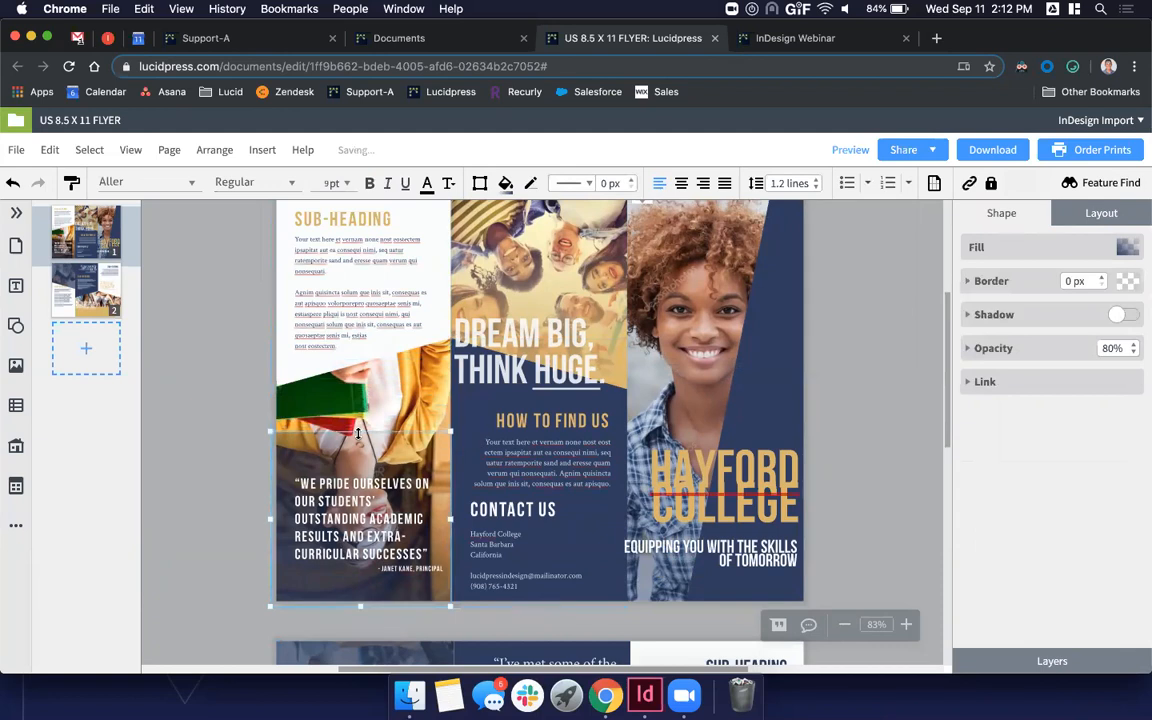
left_click(362, 405)
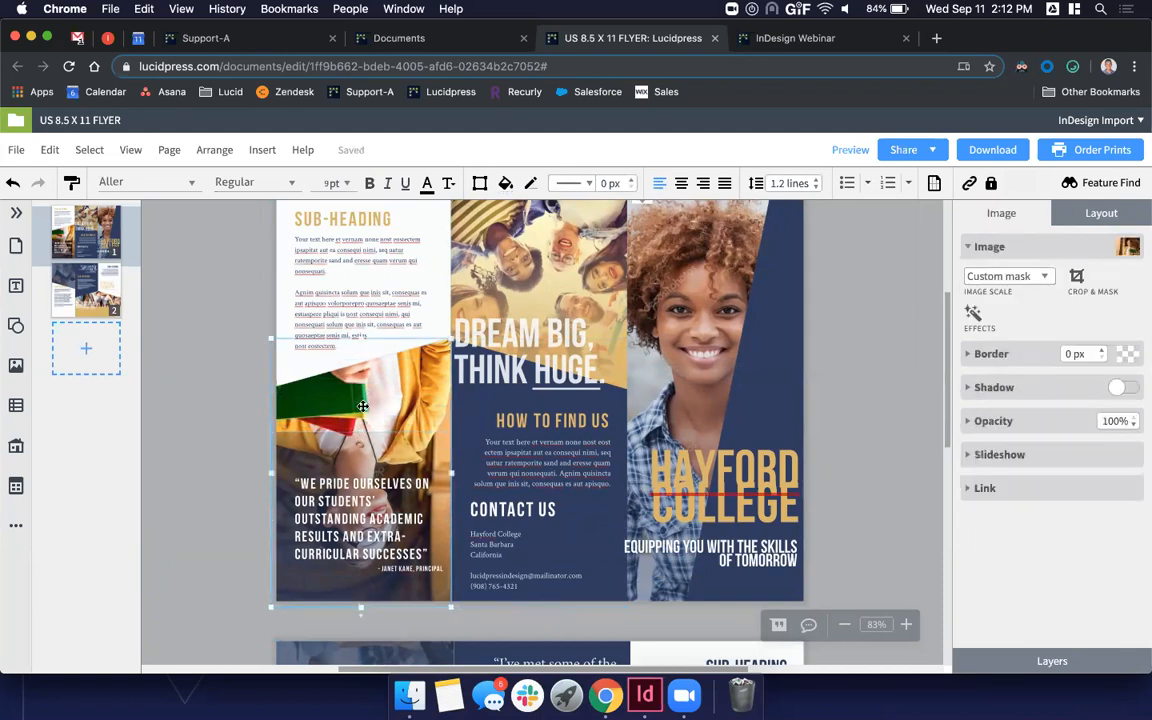
left_click(362, 434)
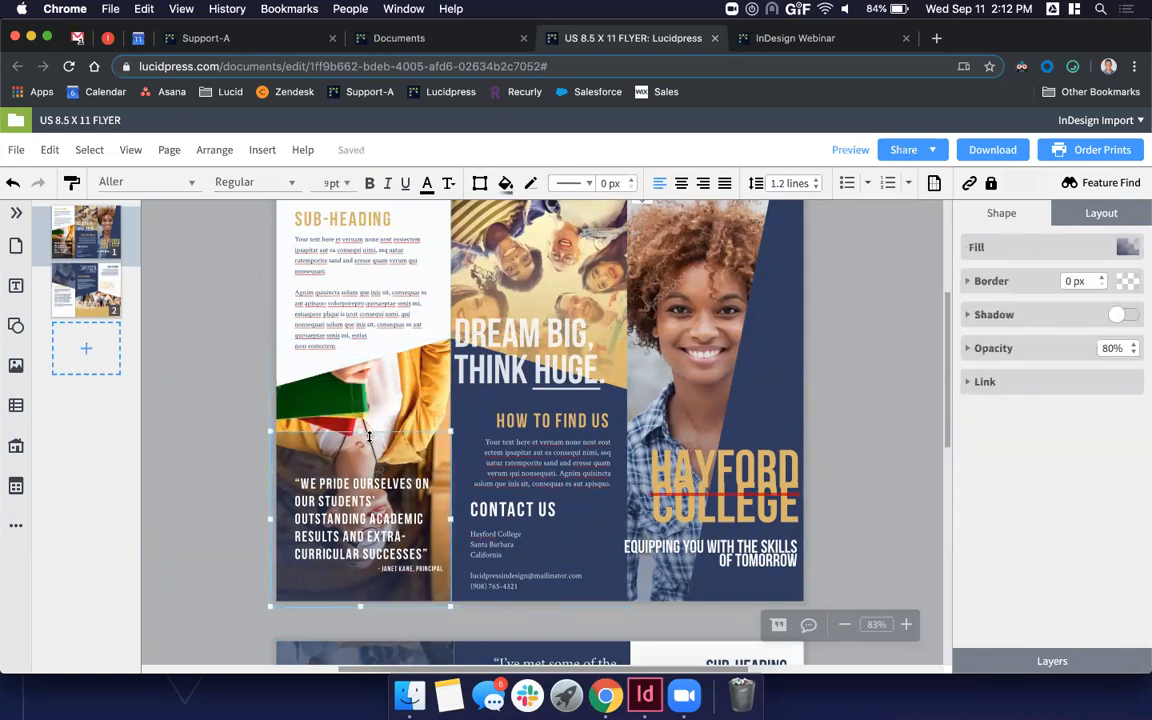
left_click_drag(361, 432, 370, 397)
left_click(251, 349)
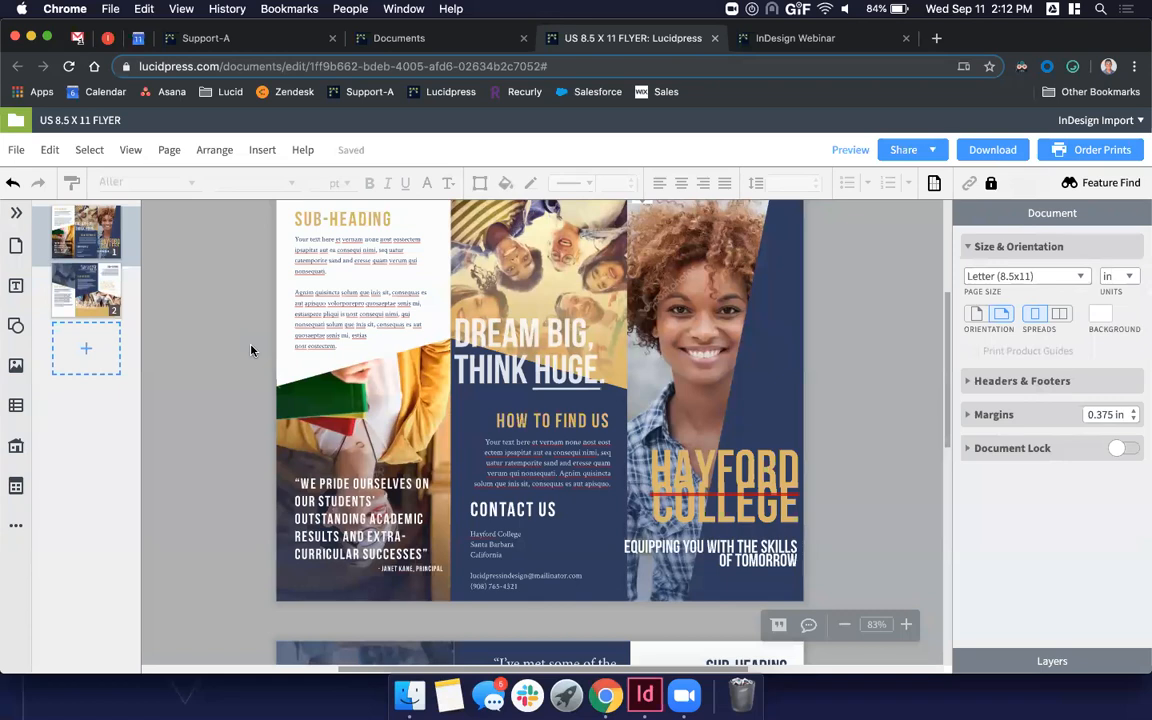
scroll(275, 347, "right", 4)
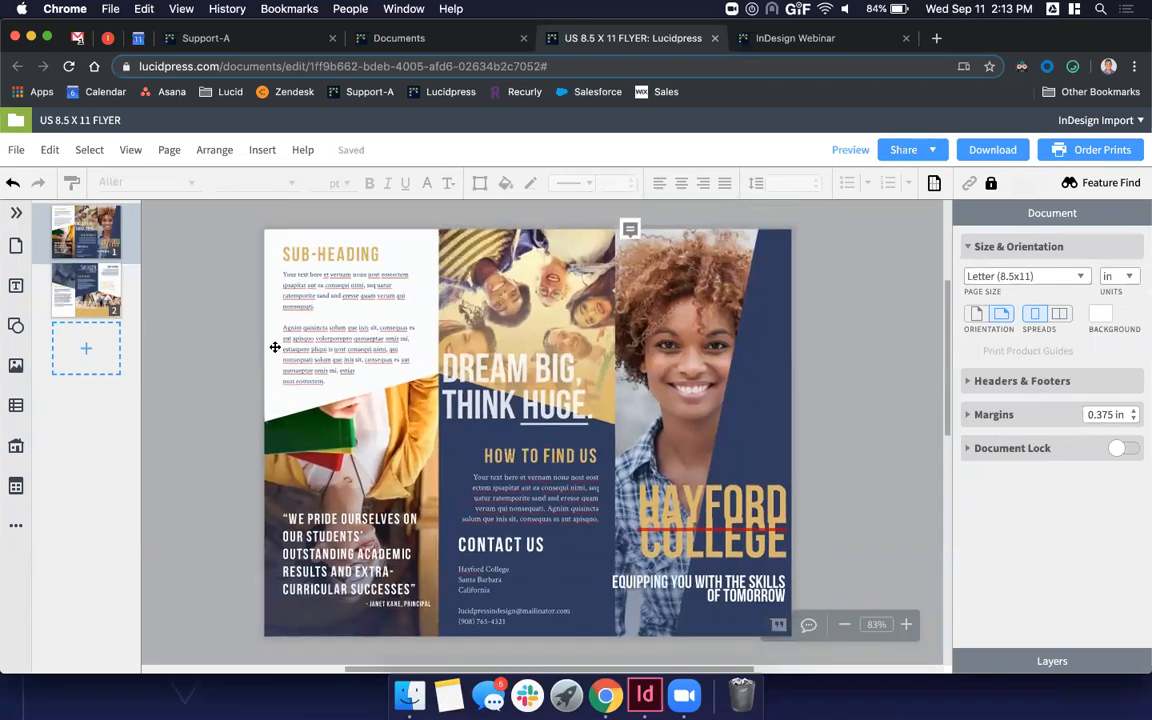
scroll(567, 280, "up", 3)
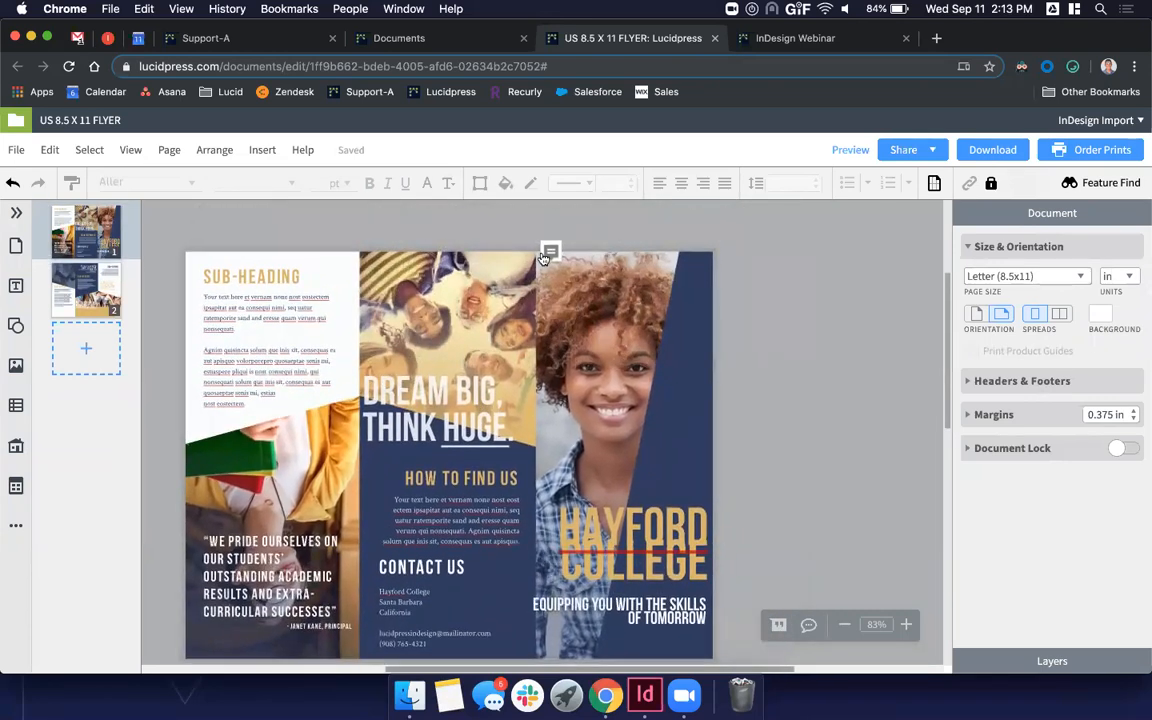
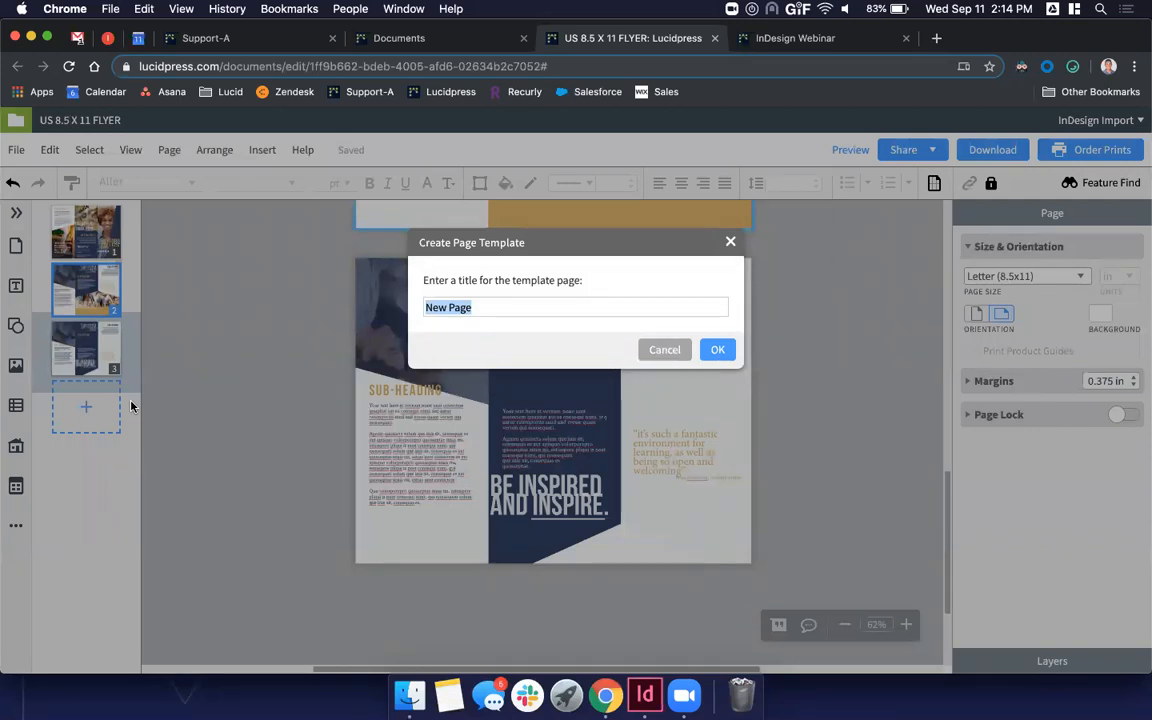
- Save page 2 as a page template titled "Inside Page w/ Image"
type("Back")
key("BackSpace")
key("BackSpace")
key("BackSpace")
key("BackSpace")
type("Inside Page -")
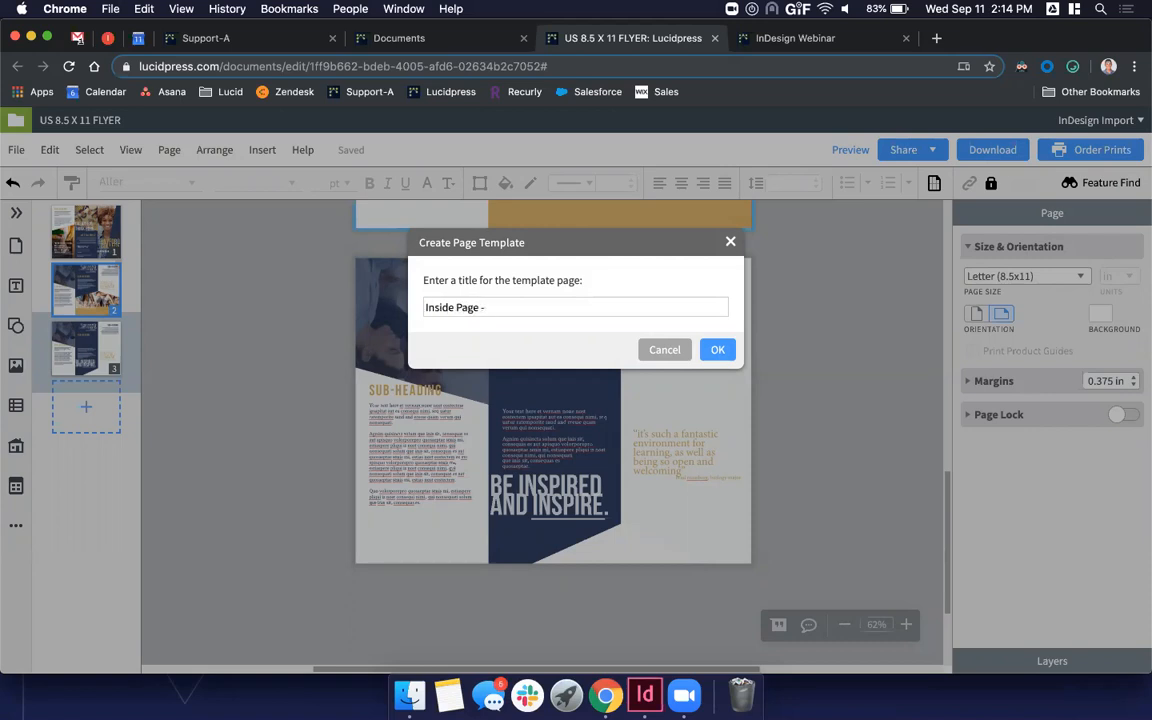
key("BackSpace")
type("w/ Image")
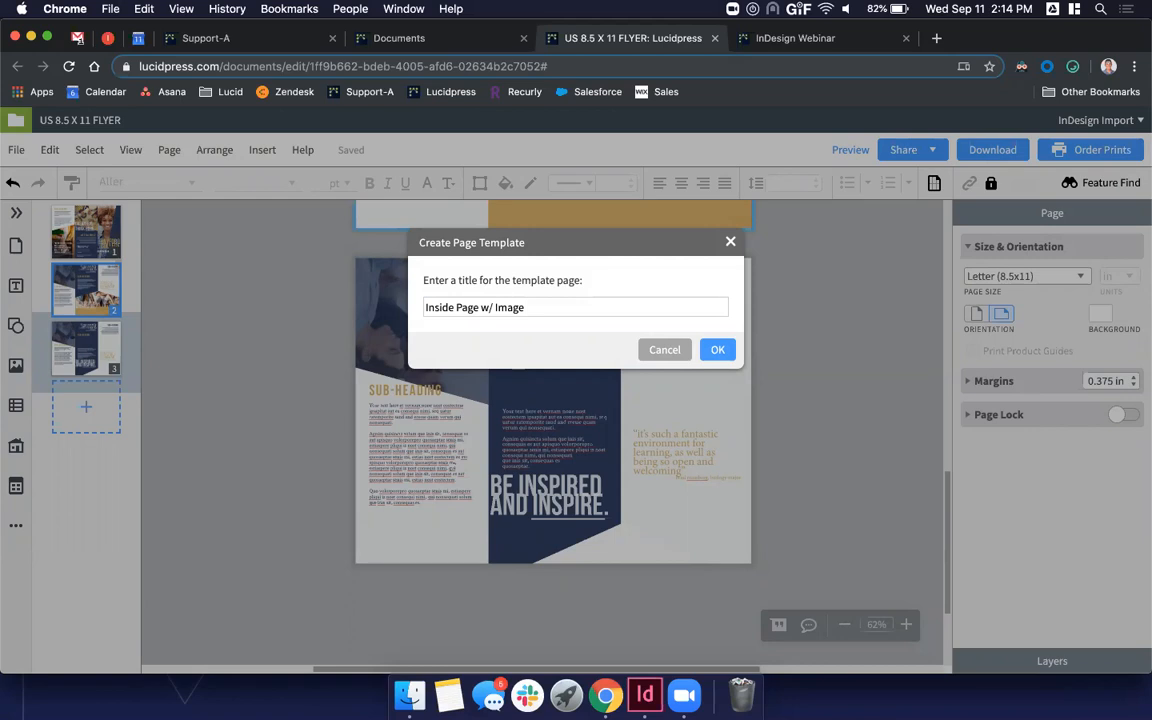
key("Return")
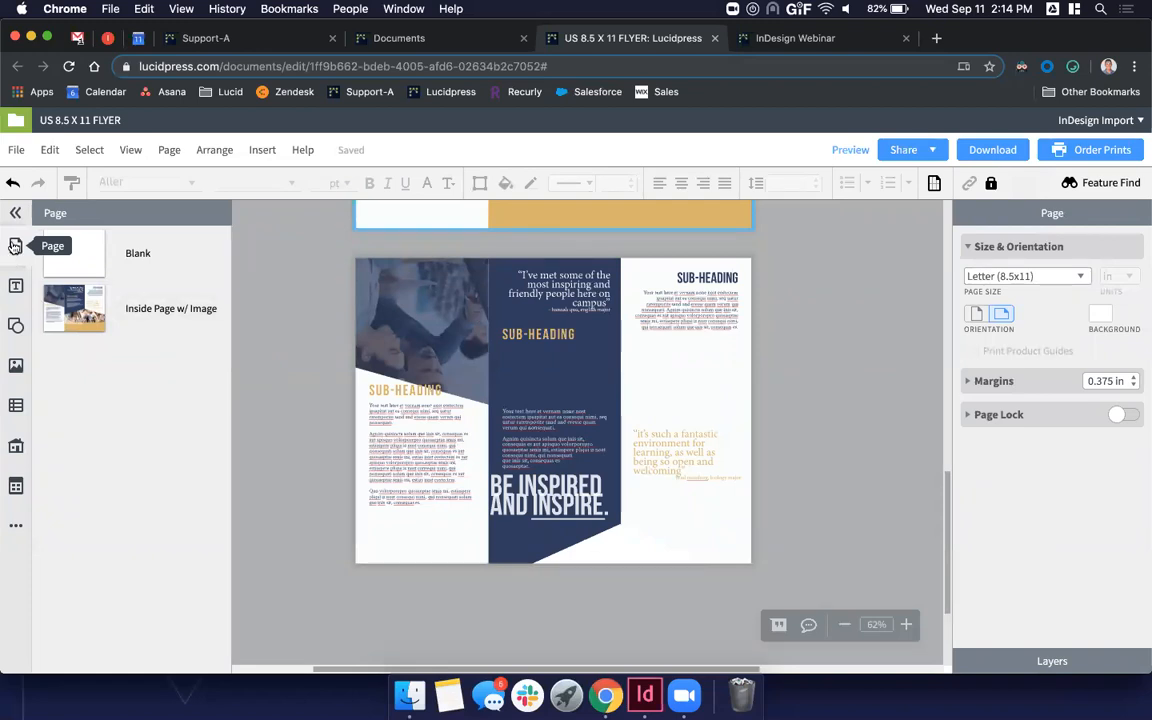
left_click(17, 212)
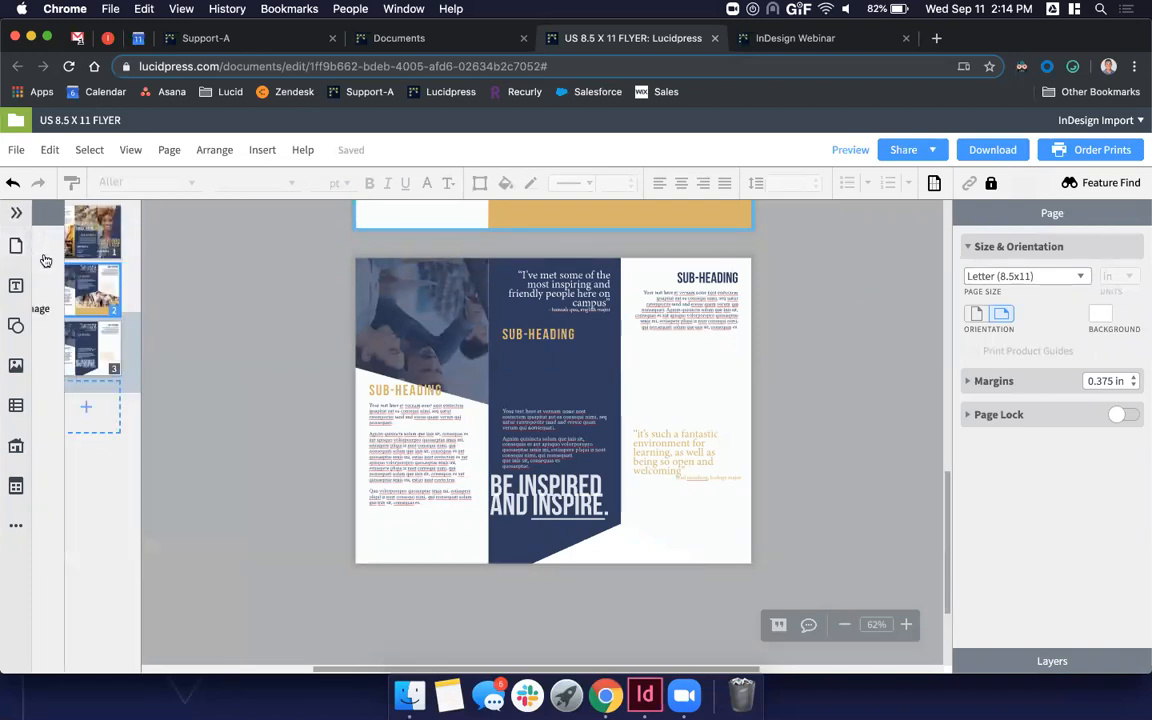
- Create a page template from page 3 titled "Inside Page - no image"
right_click(74, 344)
left_click(130, 455)
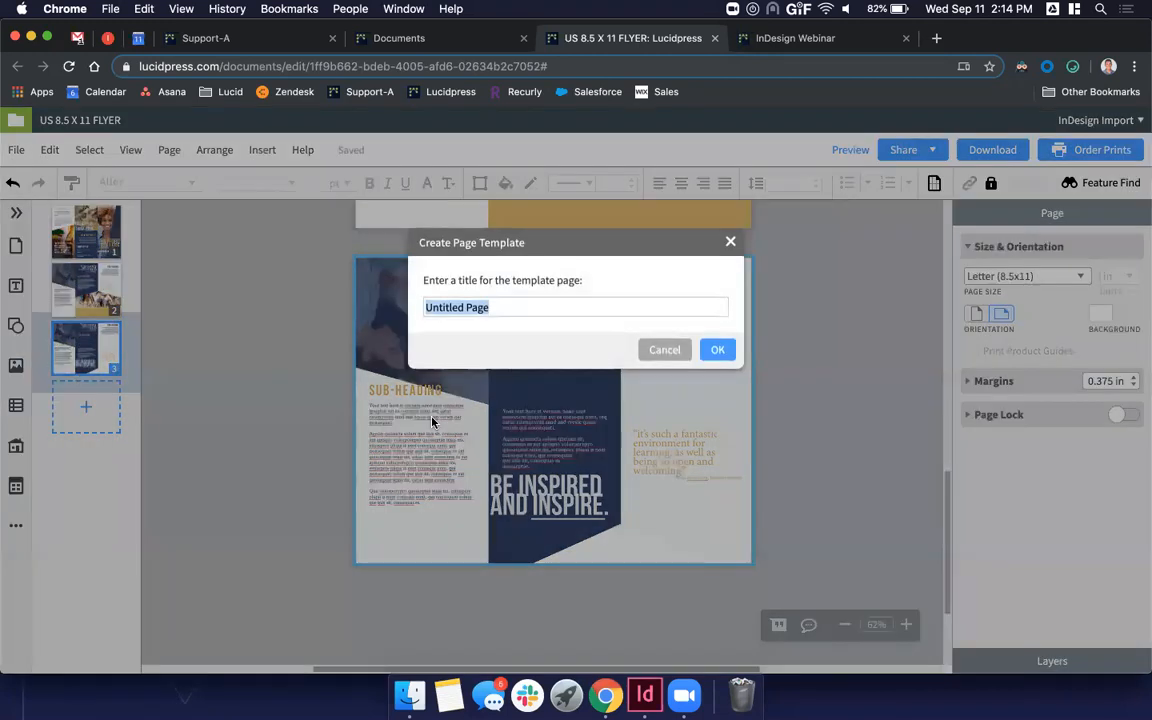
type("Inside page")
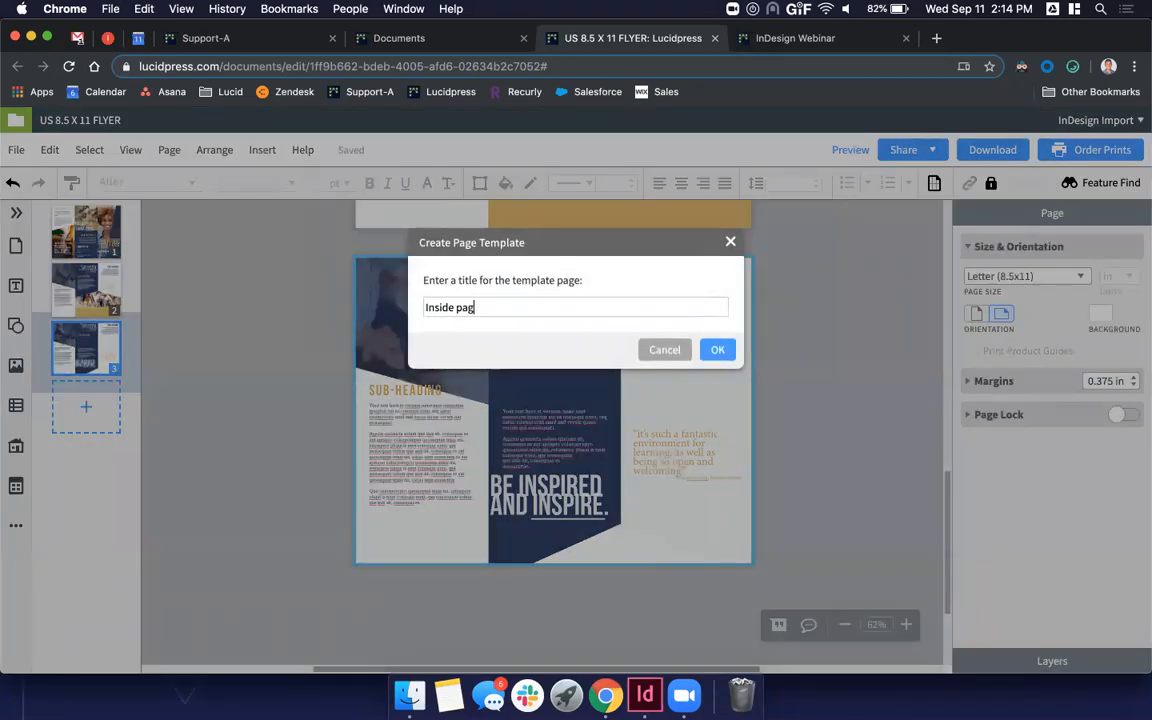
key("BackSpace")
key("BackSpace")
key("BackSpace")
key("BackSpace")
key("BackSpace")
type("P")
key("BackSpace")
type("Page - no image")
key("Return")
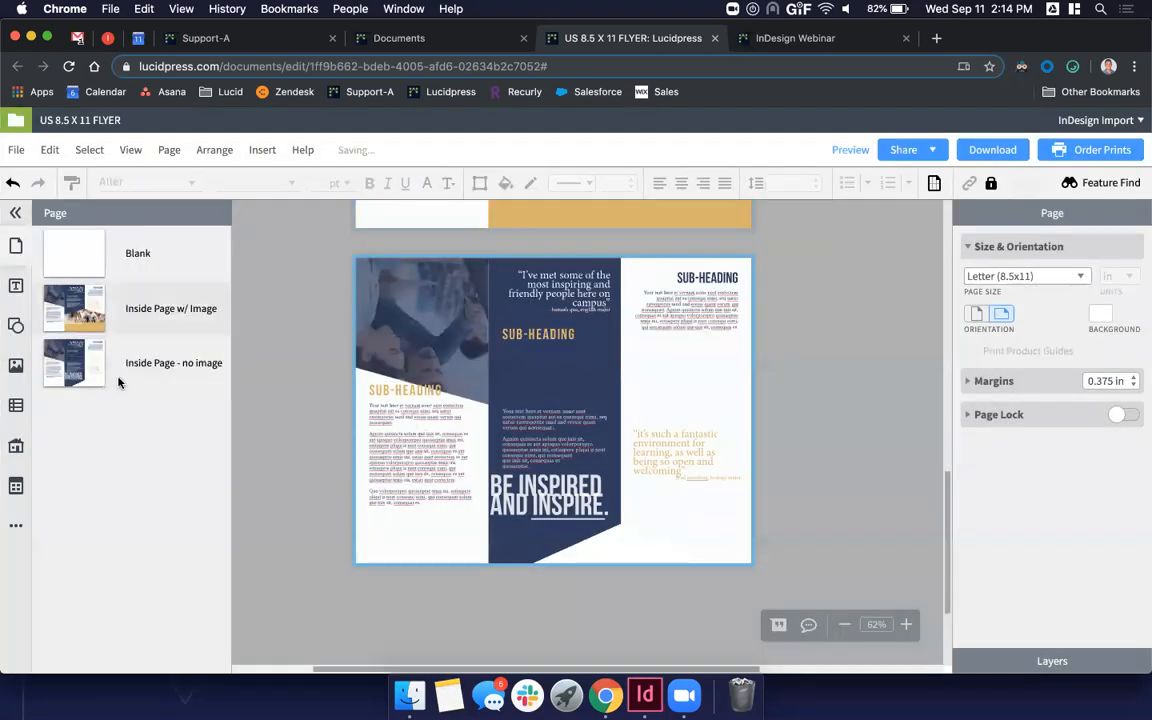
- Delete page 3 from the document, leaving the cover page and the inside page with the image
left_click(15, 213)
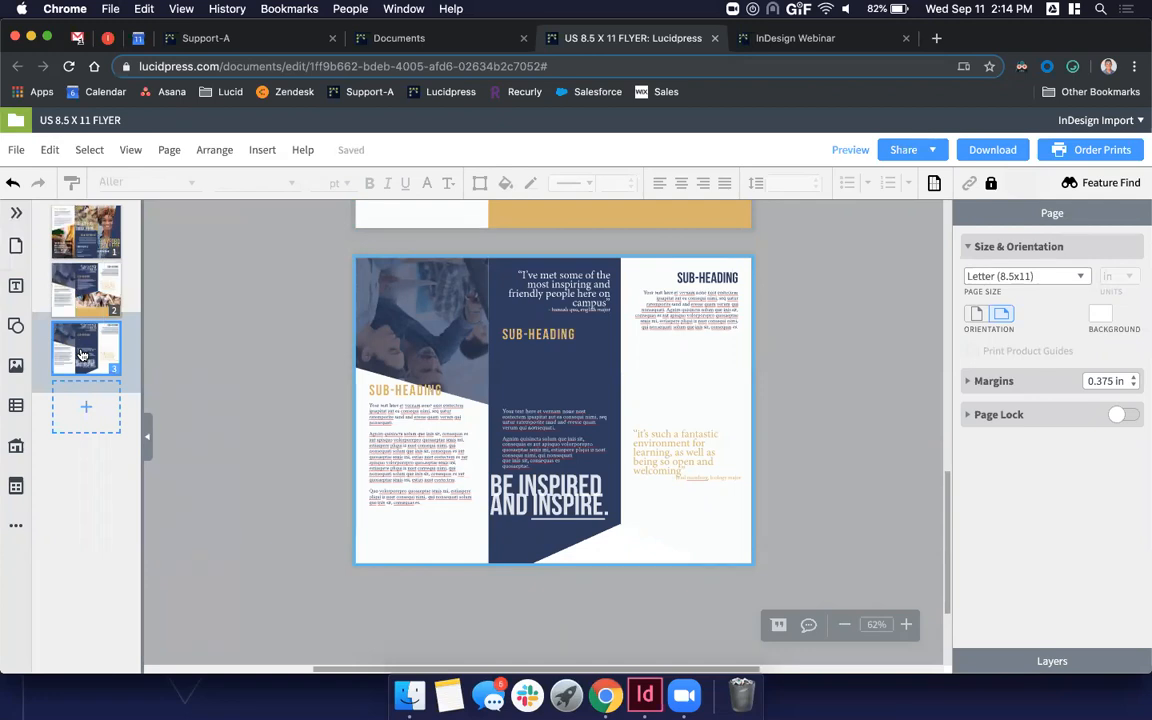
key("Delete")
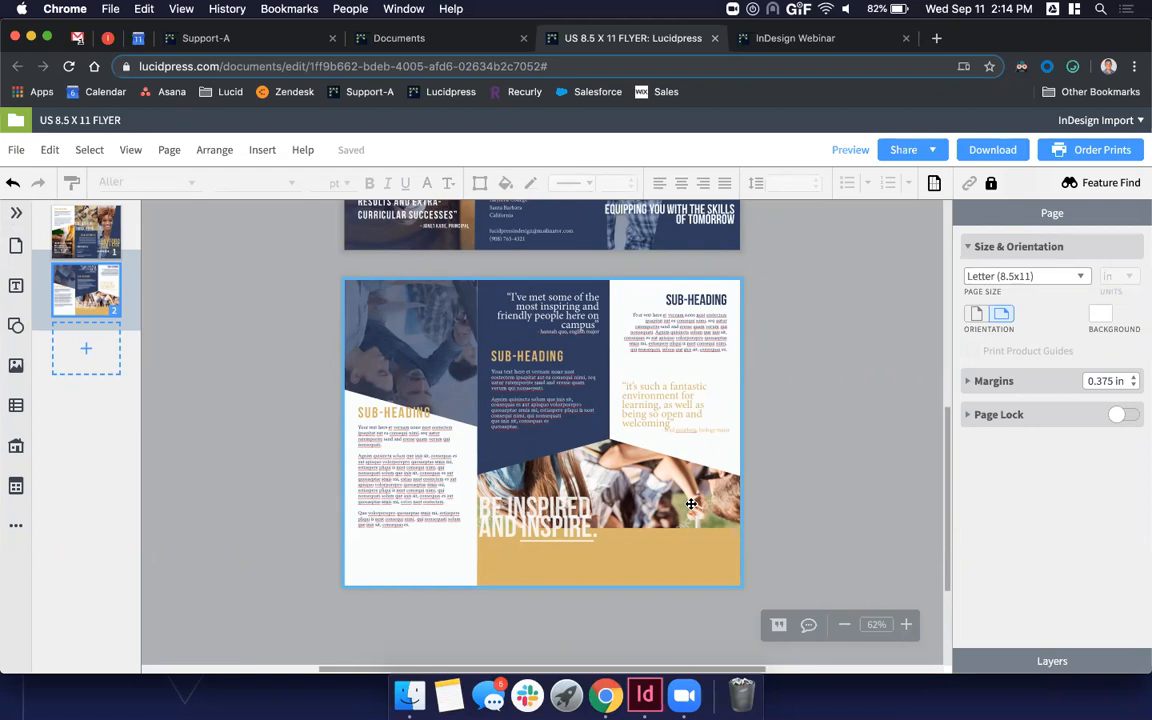
- Try adding a page from the "Inside Page - no image" template, and remove that page again
left_click(16, 249)
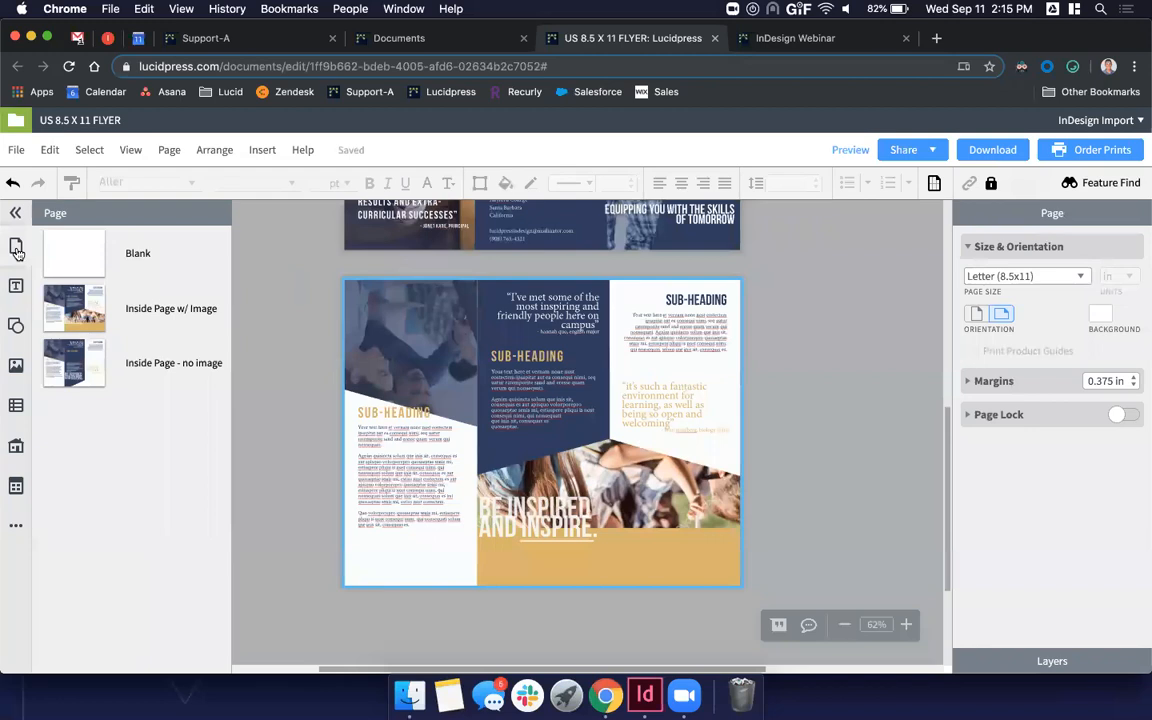
left_click(140, 369)
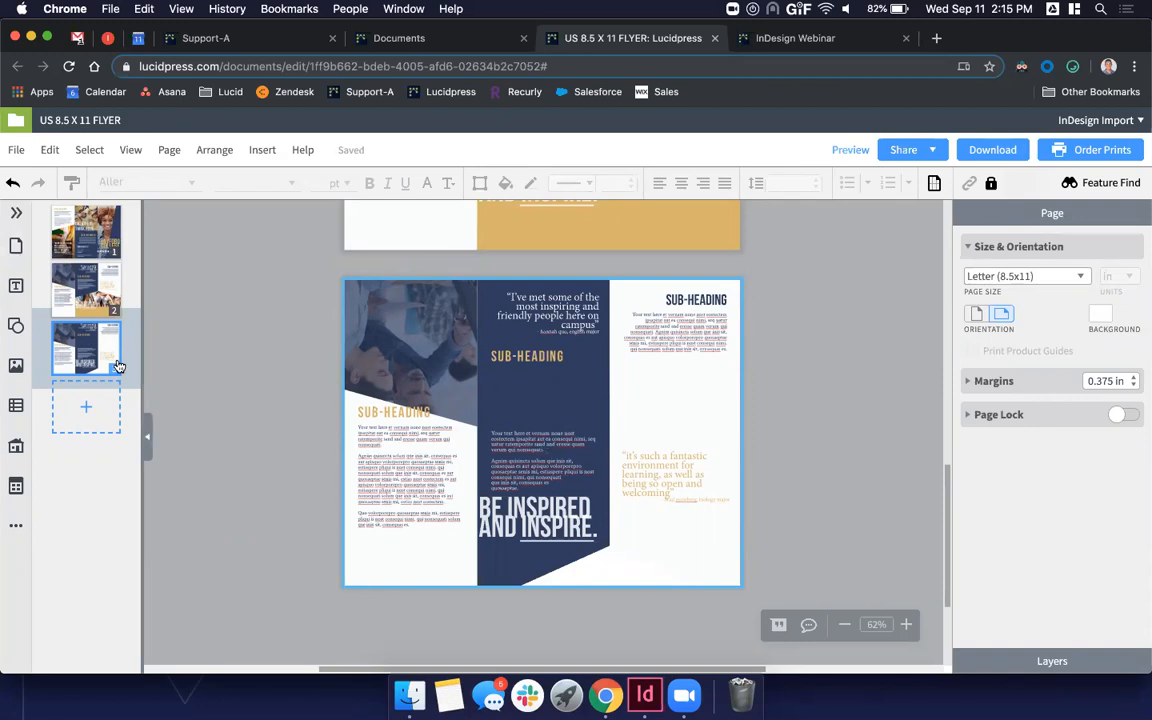
key("Delete")
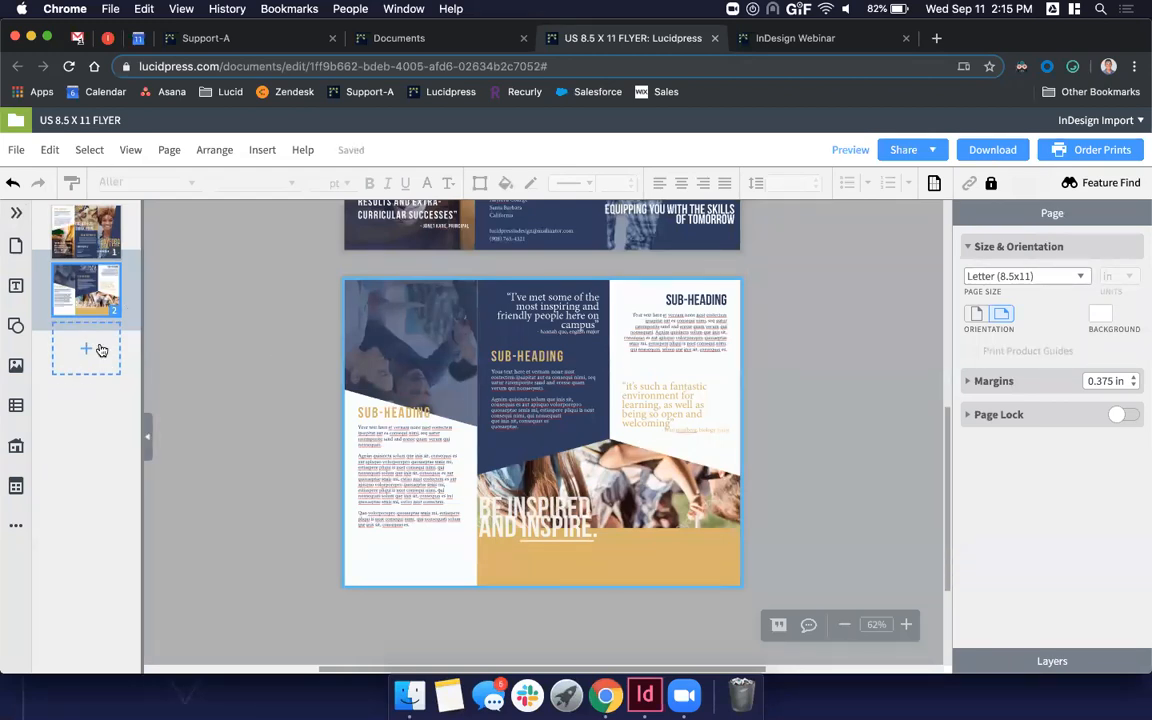
- Add a blank page at the end of the document and delete the original inside page 2
left_click(99, 355)
left_click(92, 294)
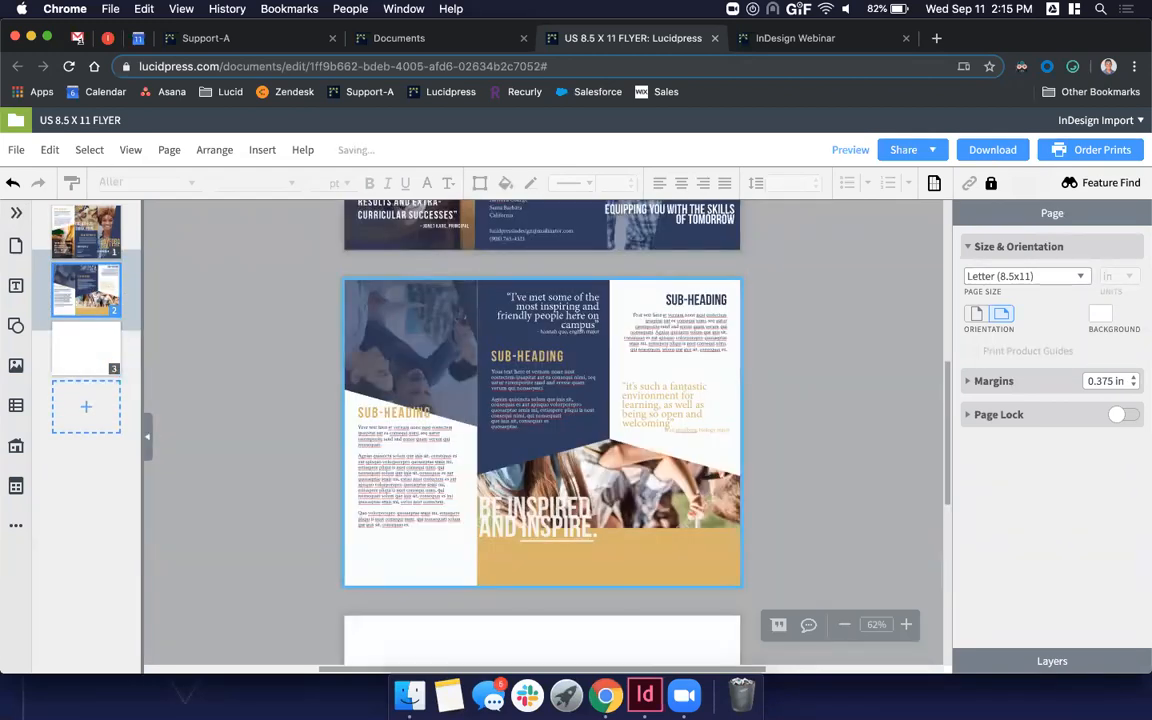
key("Delete")
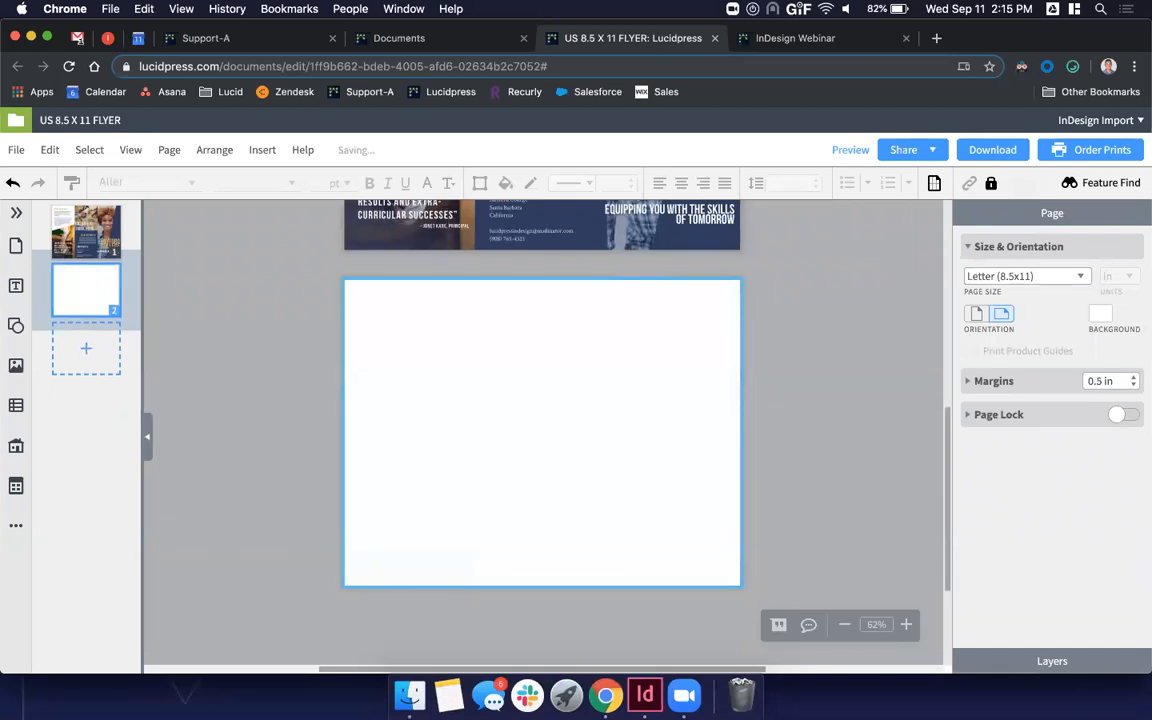
- Place a heading reading "To choose your back page," on the blank page 2 and enlarge its text box
left_click(15, 286)
left_click_drag(88, 310, 472, 381)
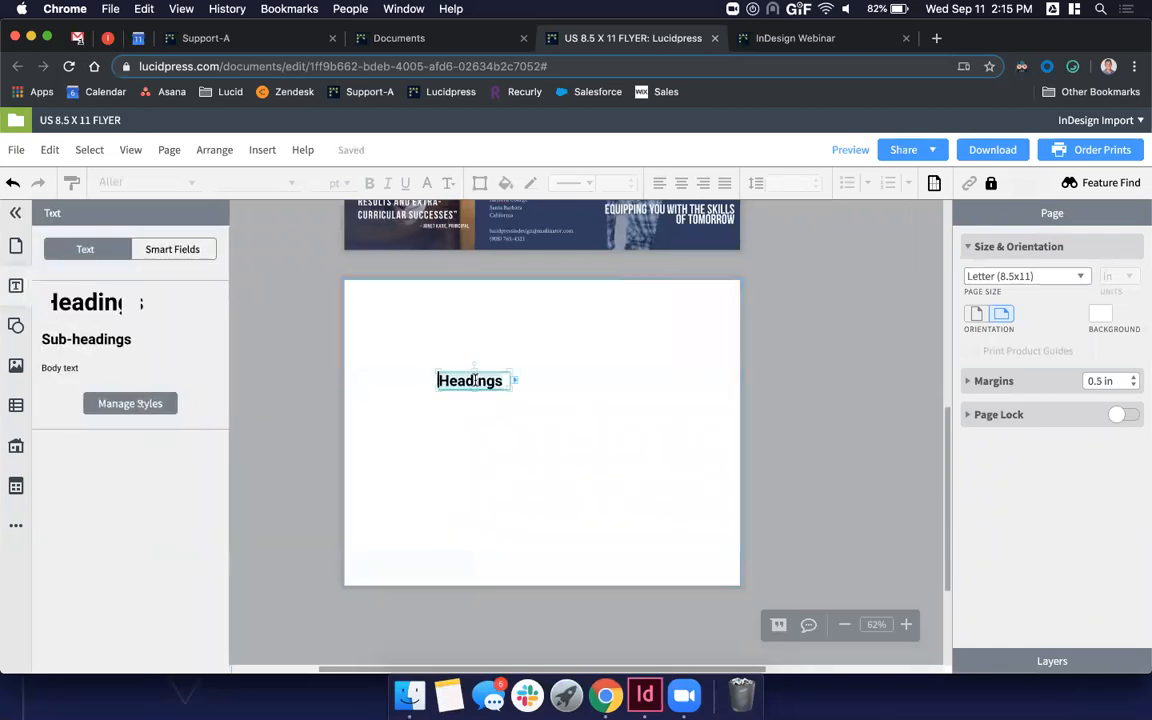
type("To choose")
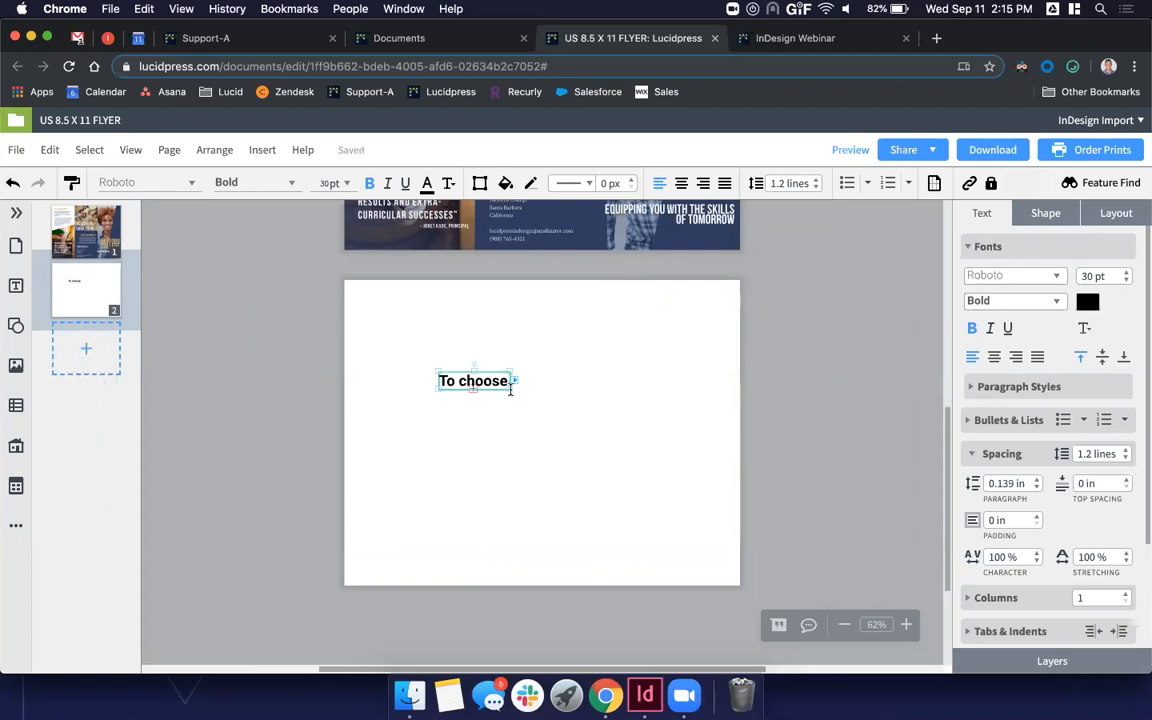
left_click_drag(511, 390, 645, 448)
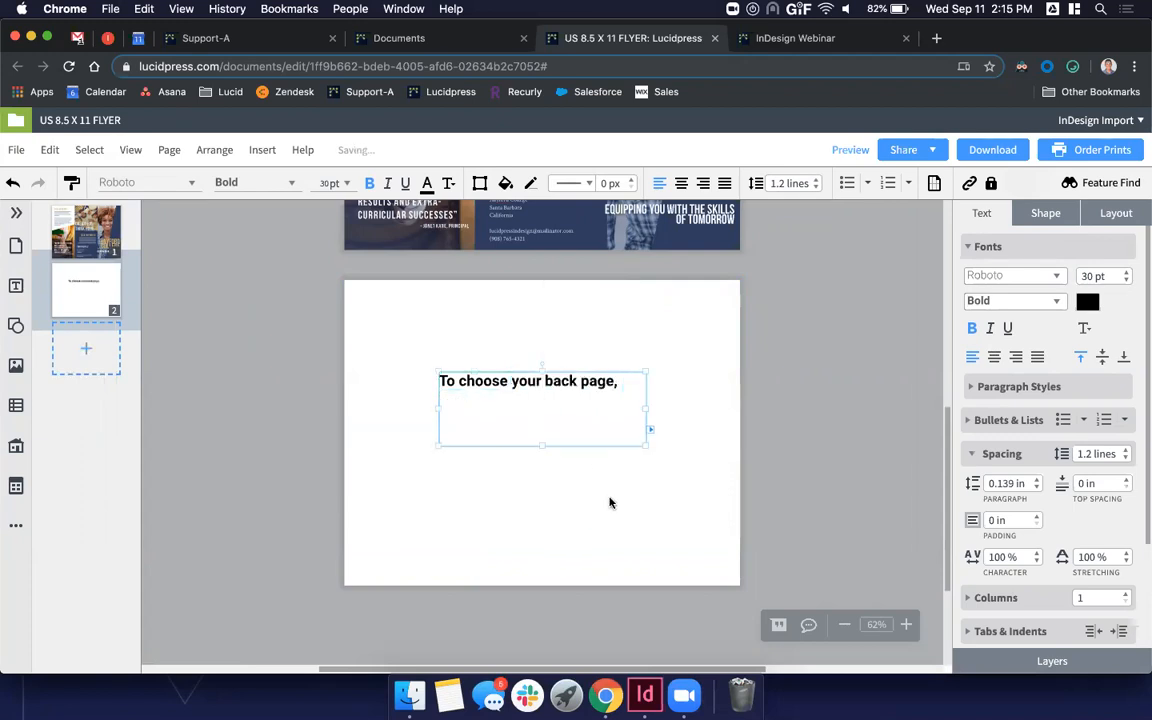
- Delete page 2 so the document keeps only the cover page
left_click(609, 501)
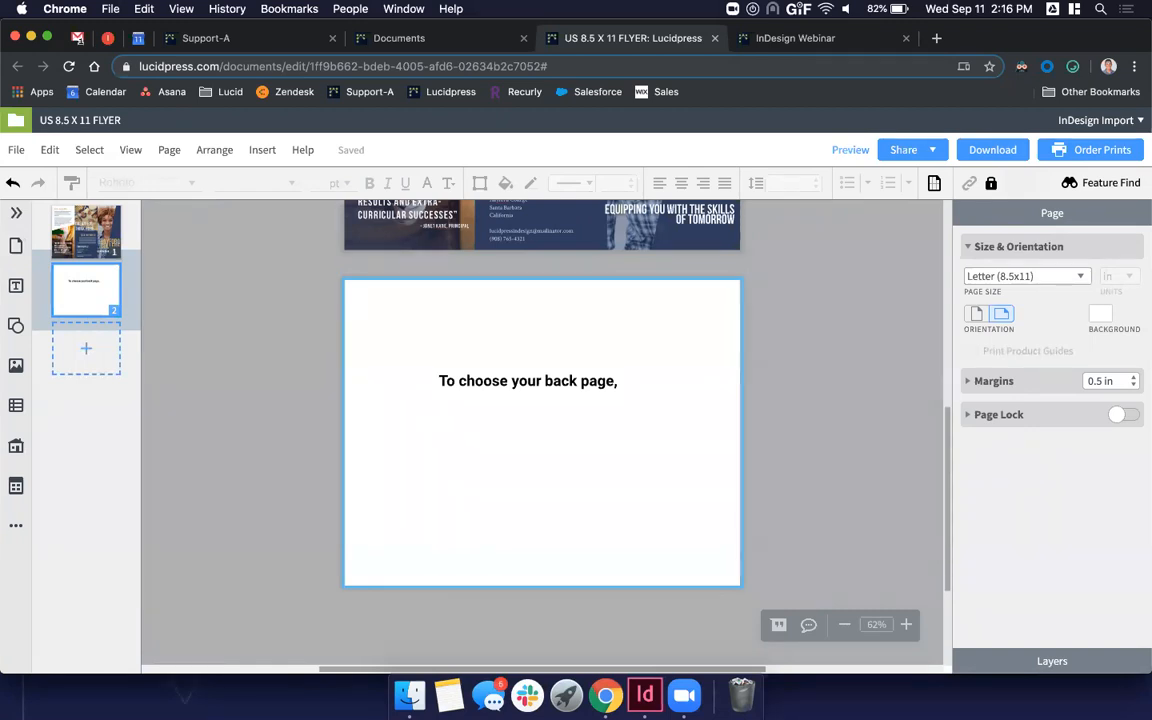
key("BackSpace")
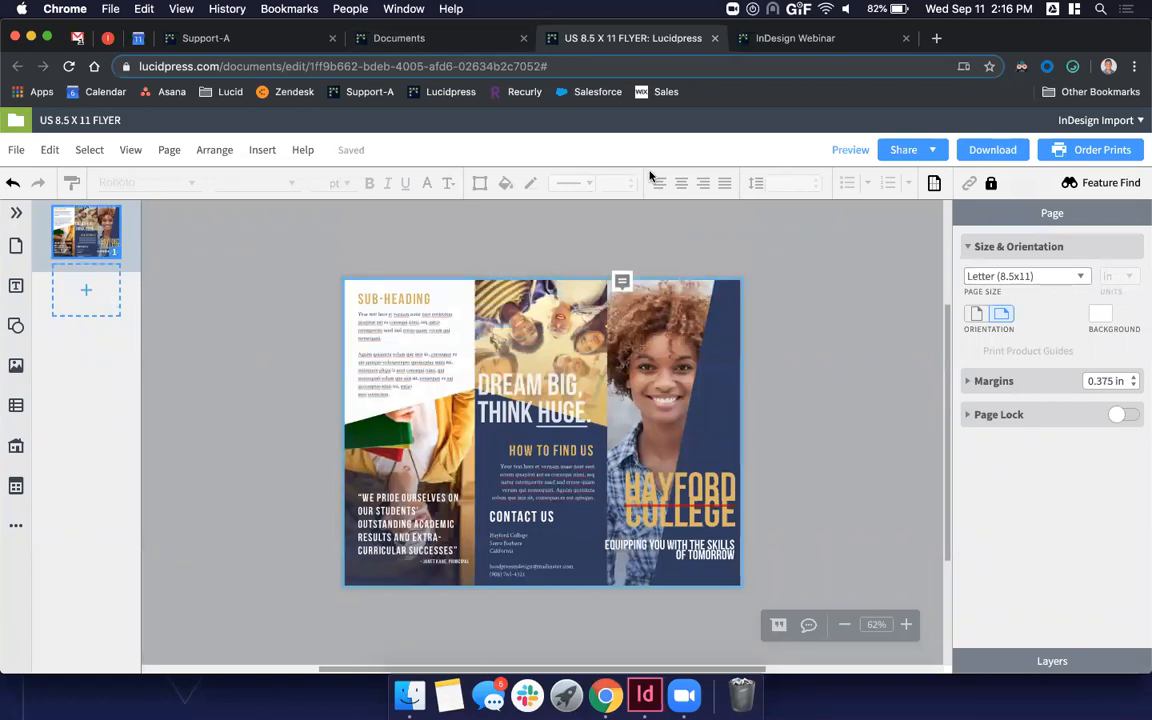
- Review the template check list slide in the InDesign Webinar presentation and return to the flyer document
left_click(797, 40)
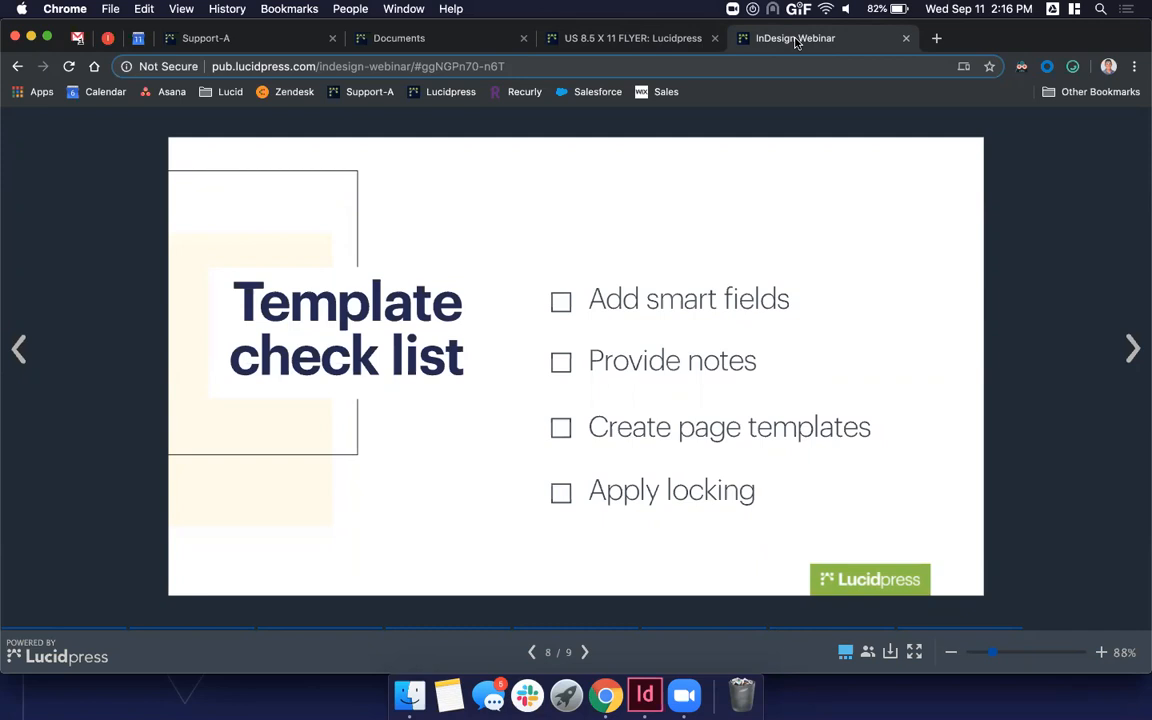
left_click(555, 40)
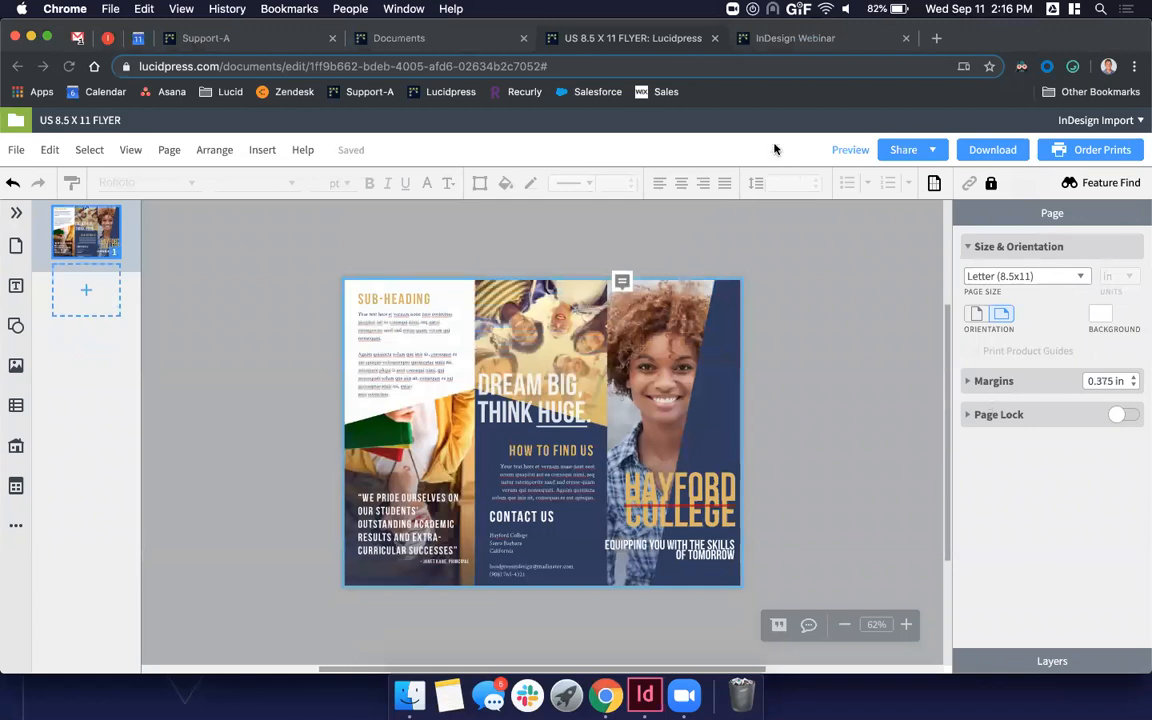
- Examine the lock and unlock options offered for the semi-transparent overlay on the cover portrait
left_click(778, 294)
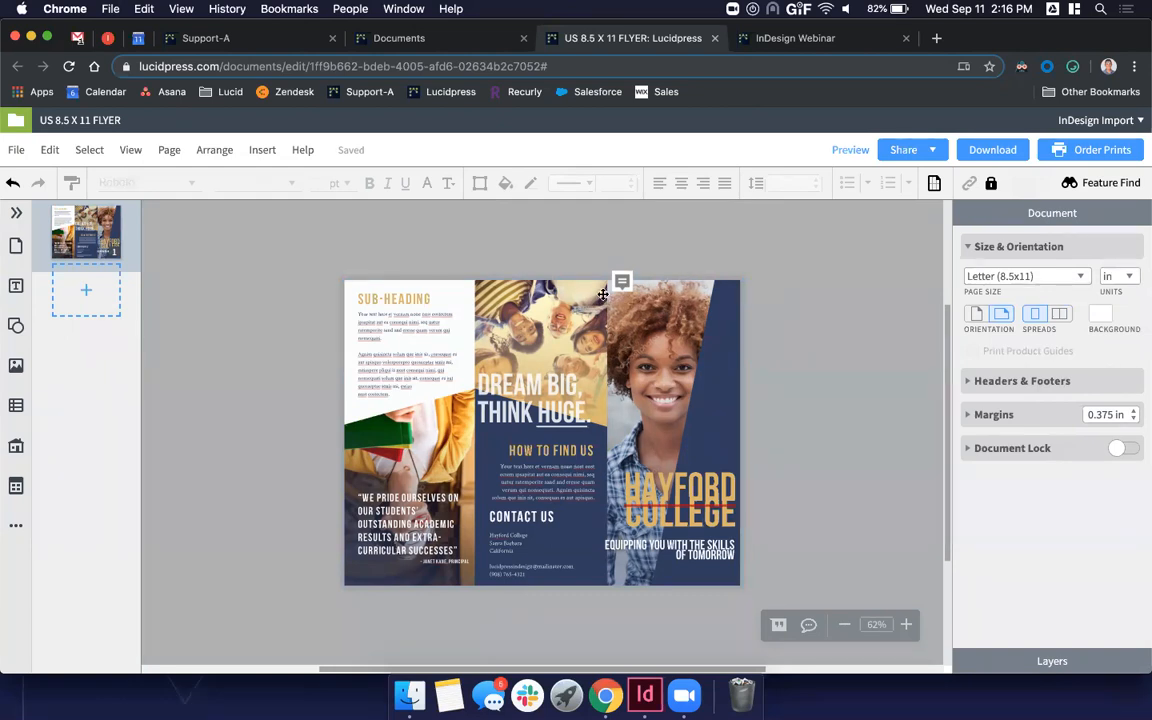
scroll(505, 358, "up", 3)
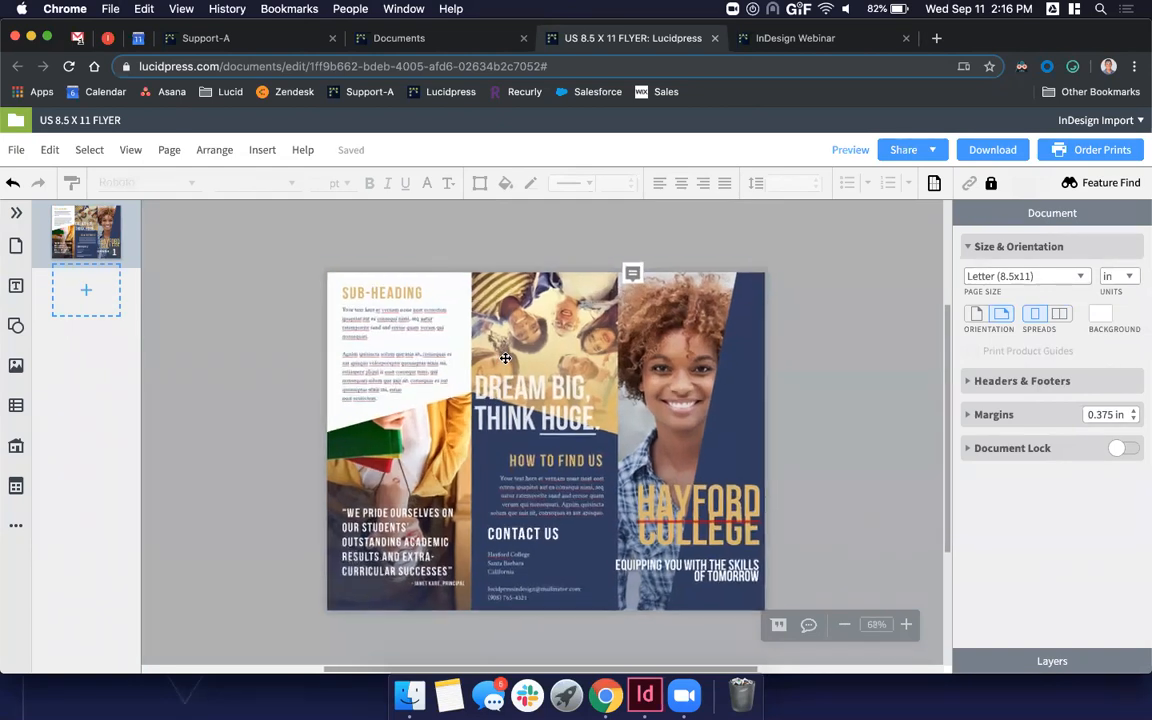
scroll(505, 358, "down", 1)
scroll(505, 358, "right", 1)
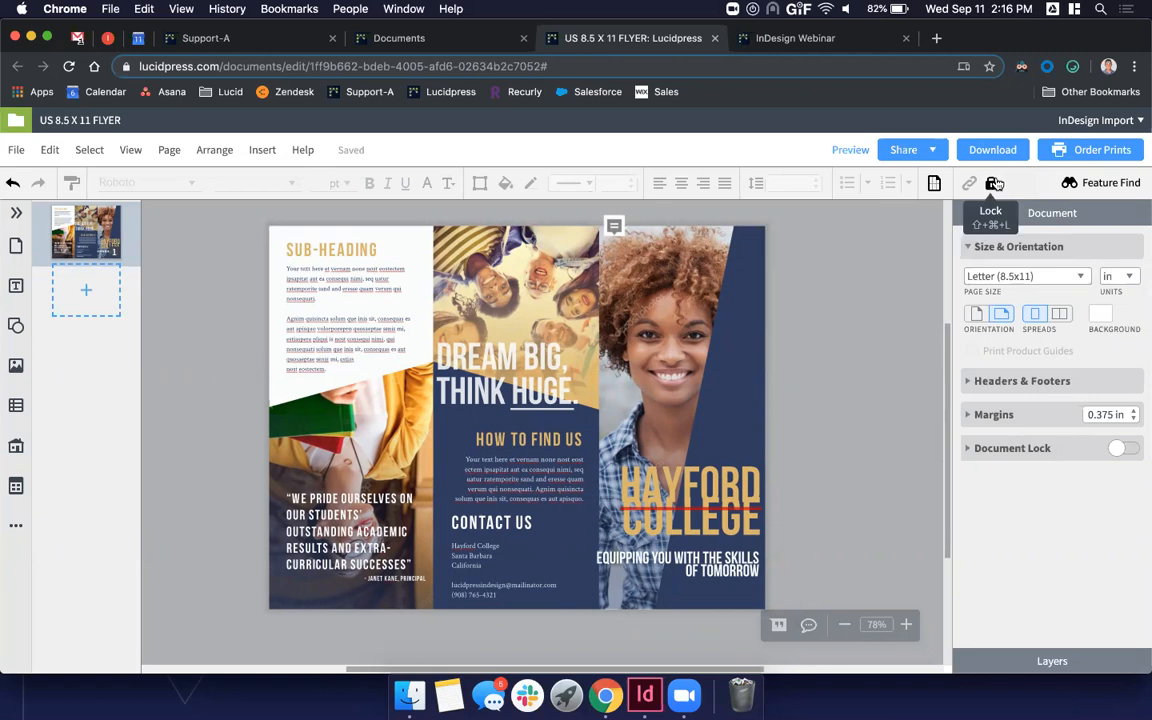
left_click(672, 313)
right_click(672, 313)
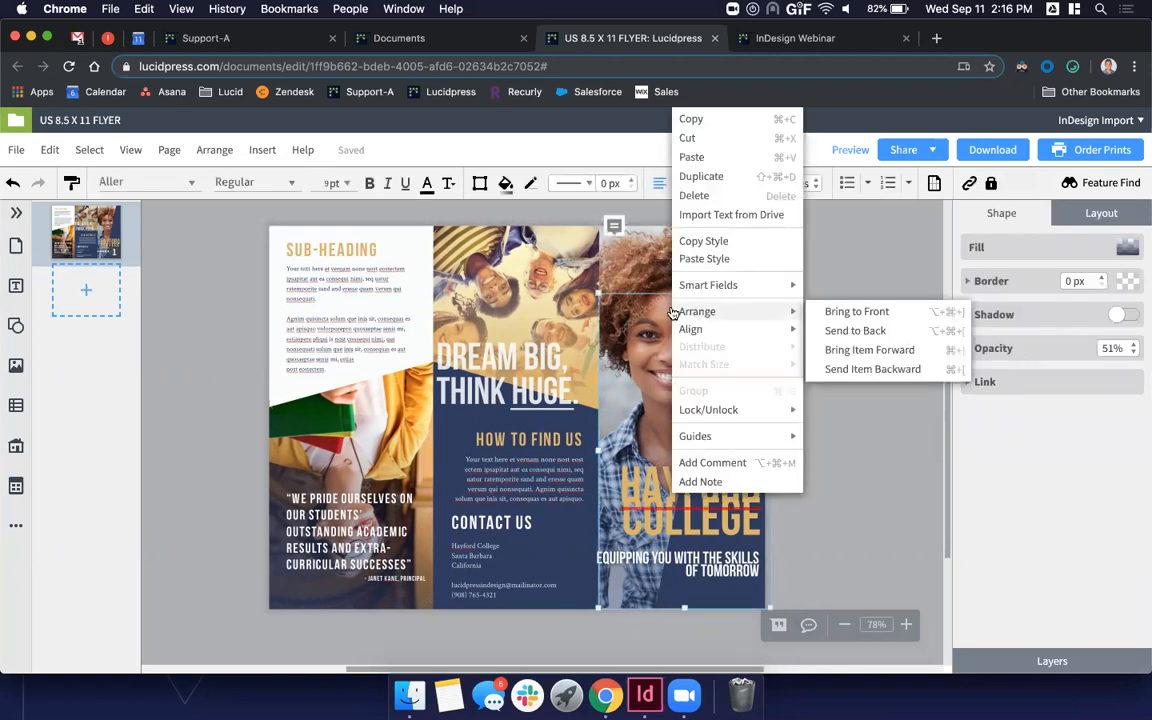
mouse_move(722, 410)
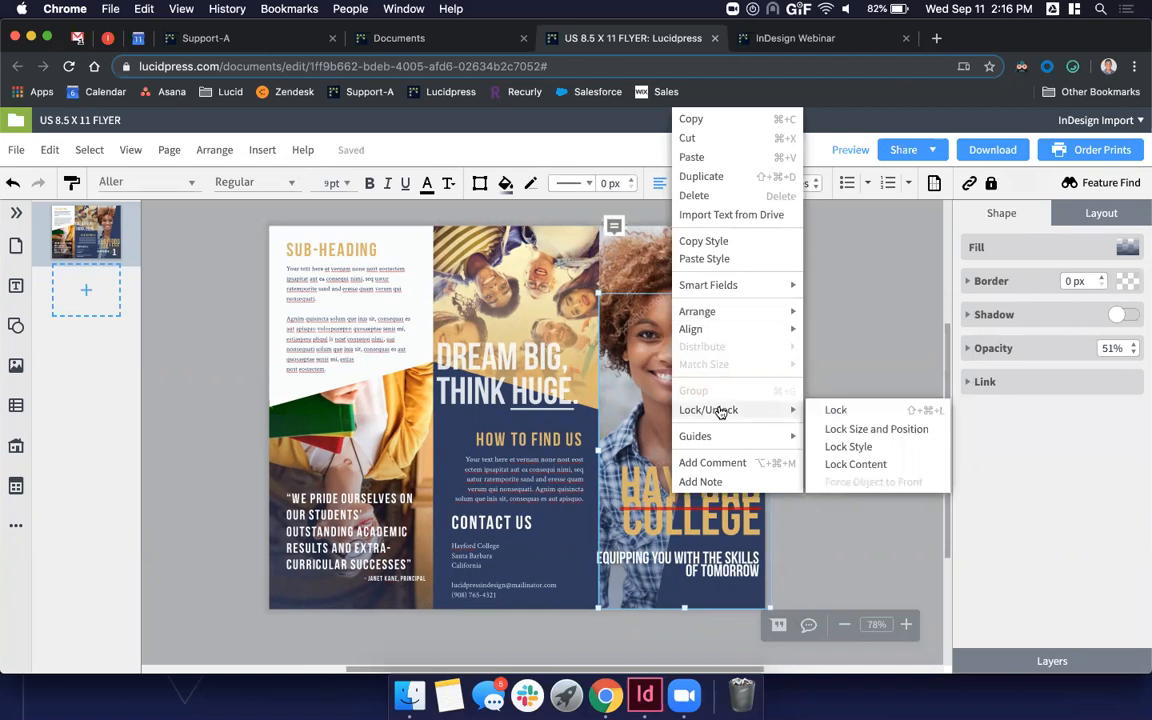
left_click(828, 347)
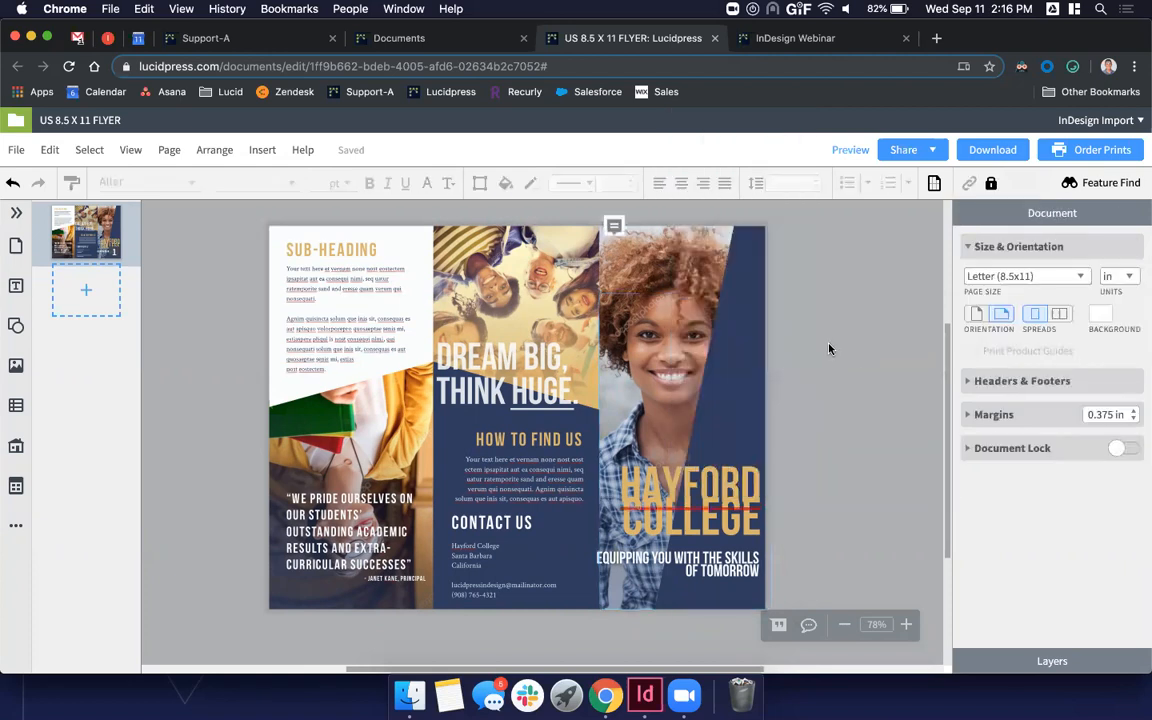
- Select the navy angled shape on the cover panel and expand the lock options in its layout settings
left_click(745, 236)
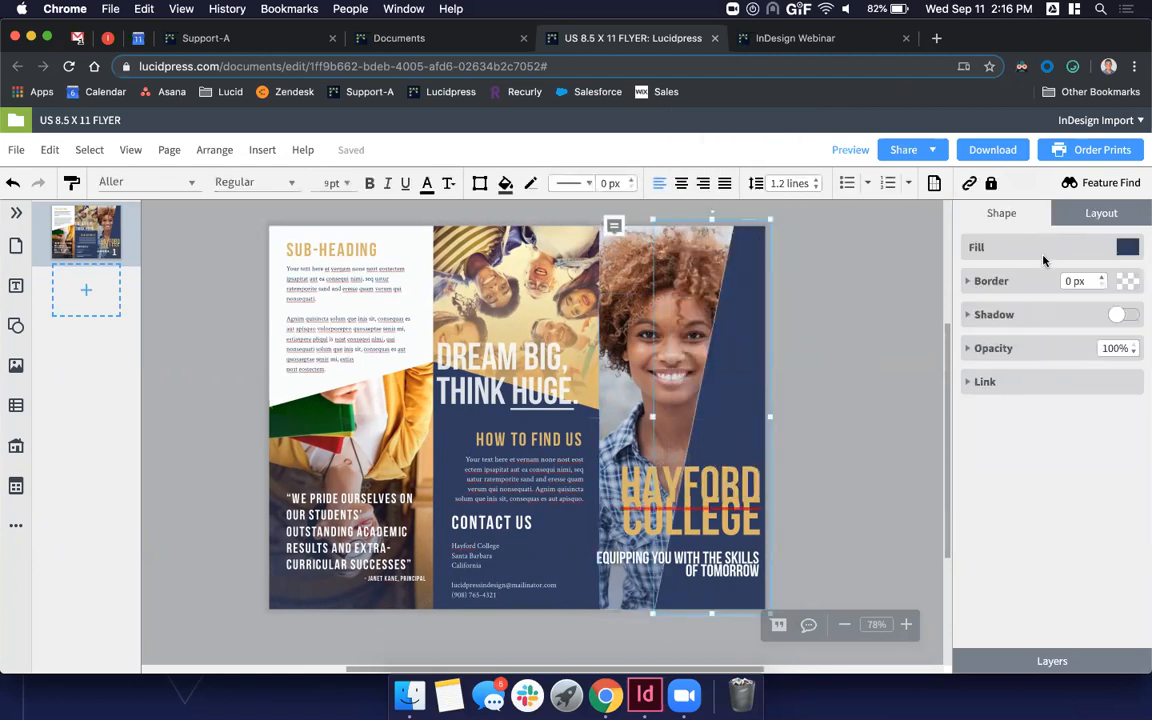
left_click(1115, 216)
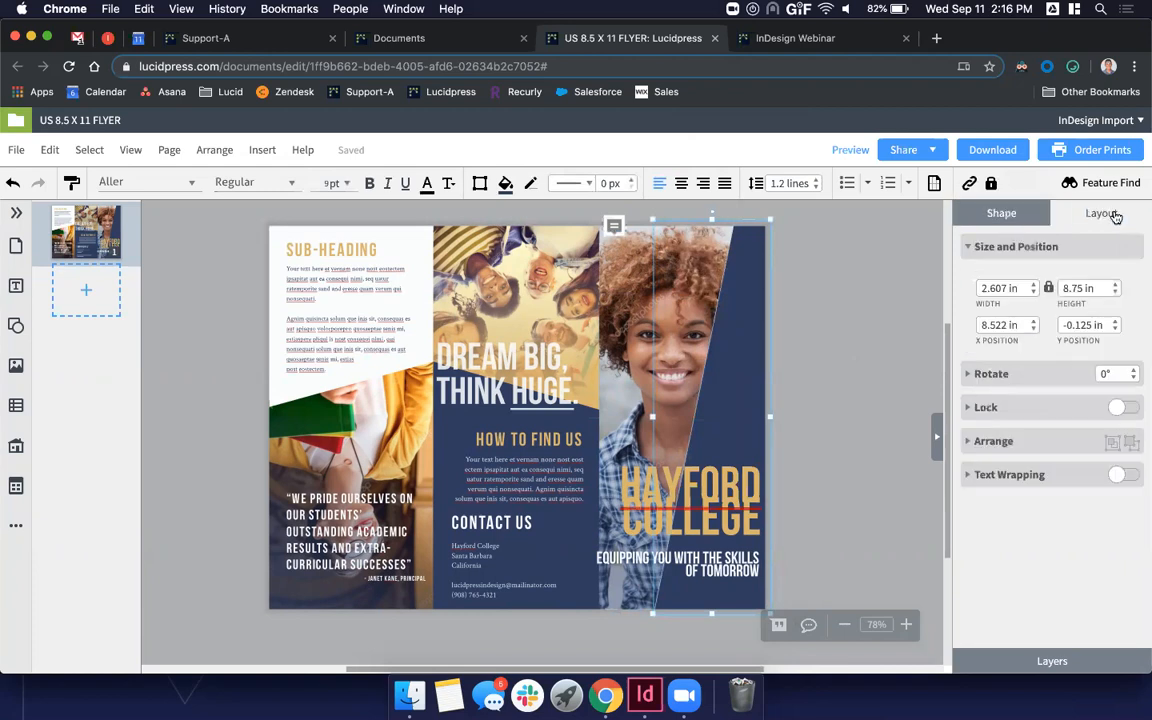
left_click(990, 408)
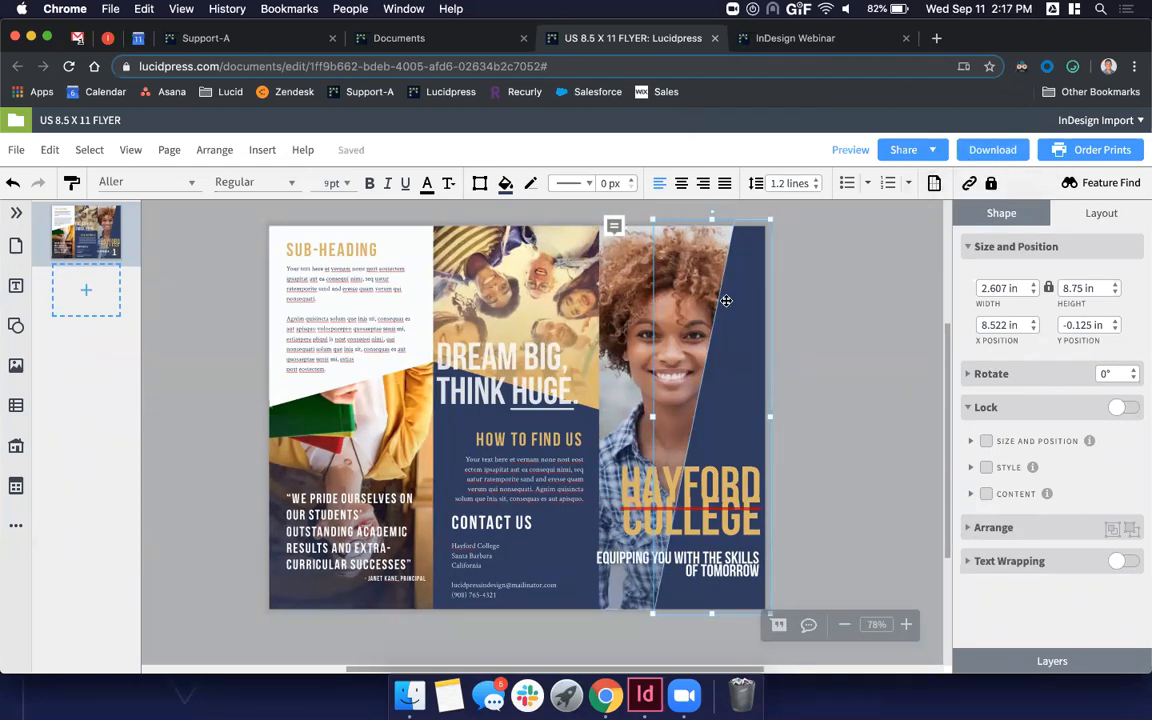
- Detach the lock settings as a floating palette and place it over the canvas
left_click(991, 183)
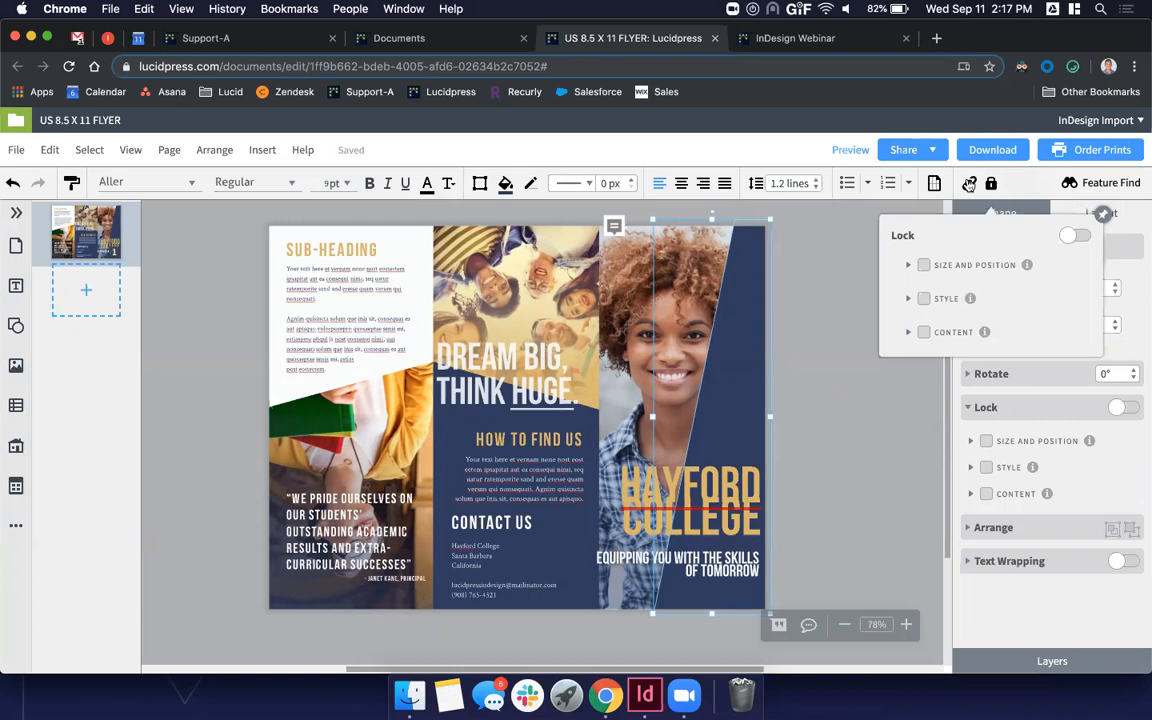
left_click(1104, 218)
left_click_drag(974, 246, 848, 314)
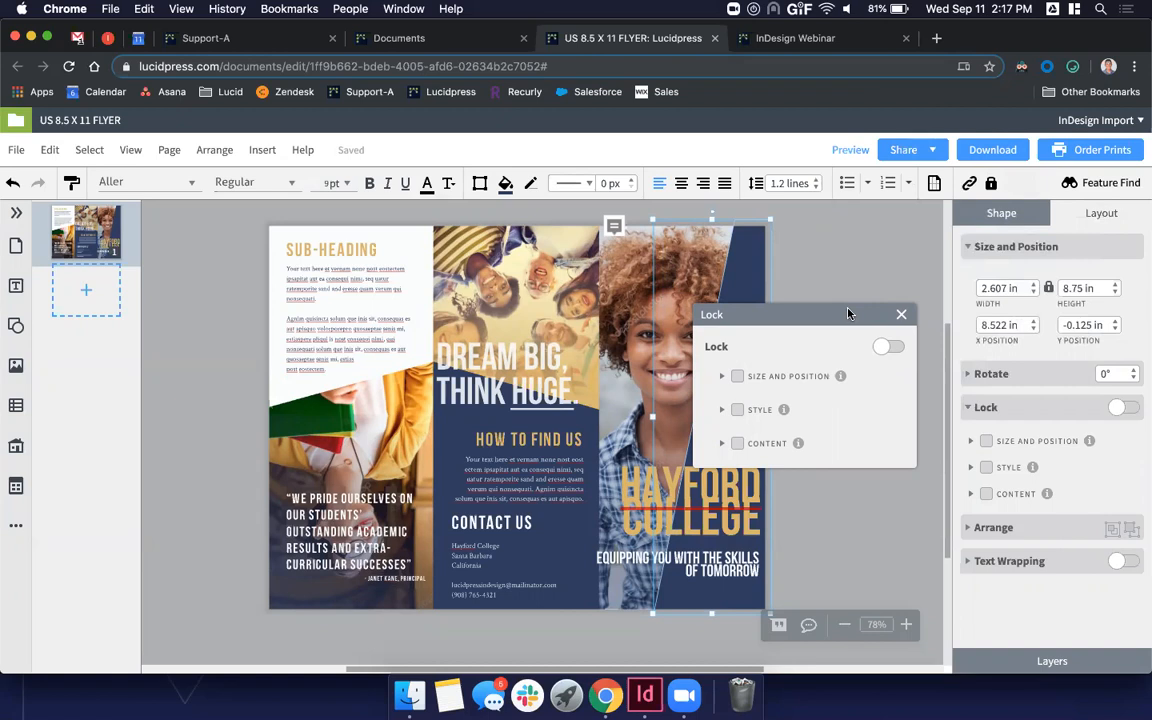
- Lock the style, in addition to size and position, of the gold gradient overlay on the middle panel's group photo
scroll(715, 385, "right", 5)
scroll(715, 385, "down", 2)
scroll(715, 385, "right", 2)
scroll(715, 385, "up", 4)
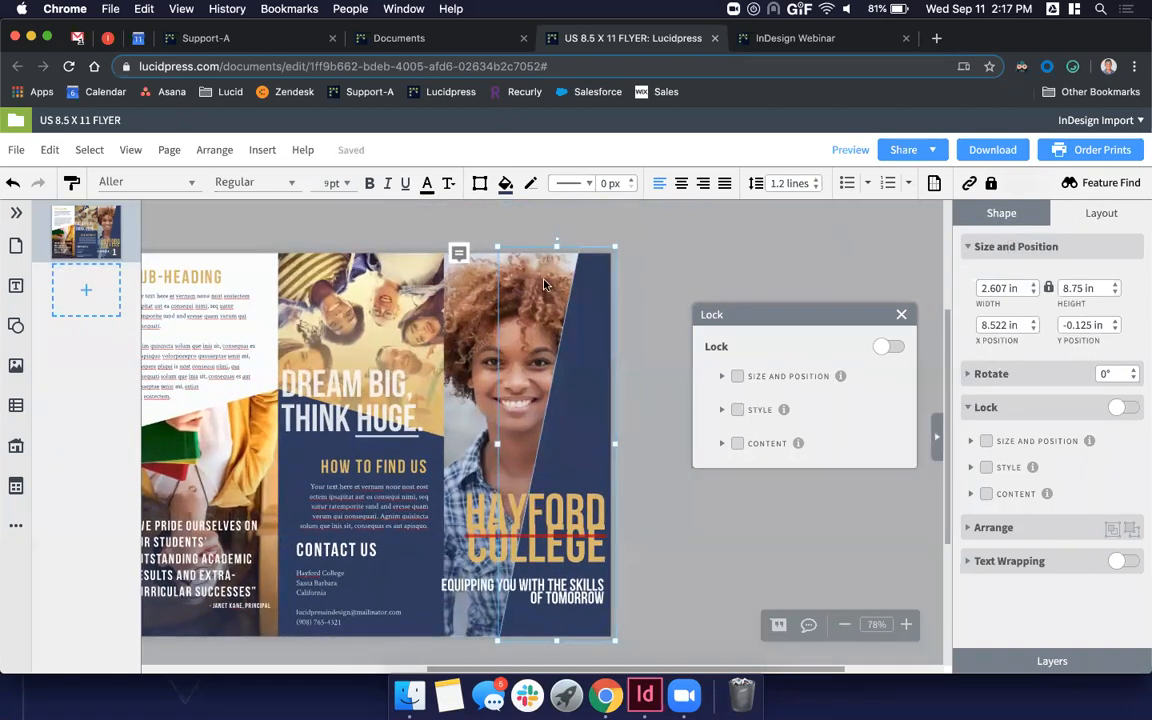
left_click(395, 276)
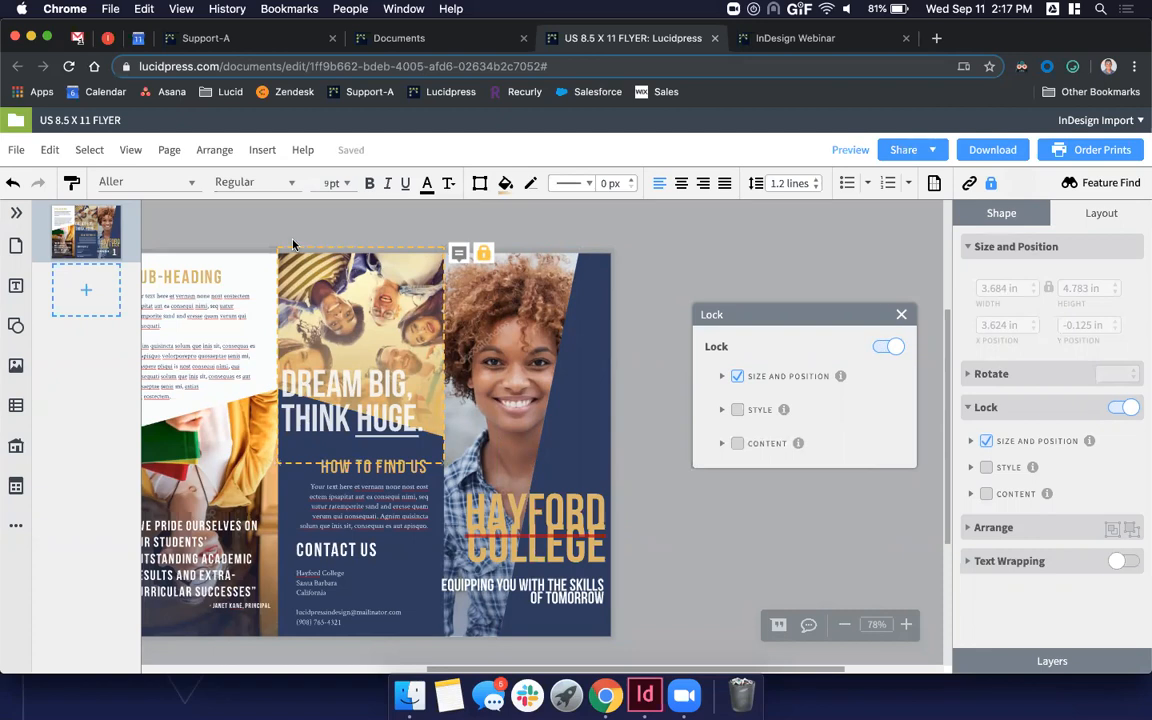
left_click(737, 410)
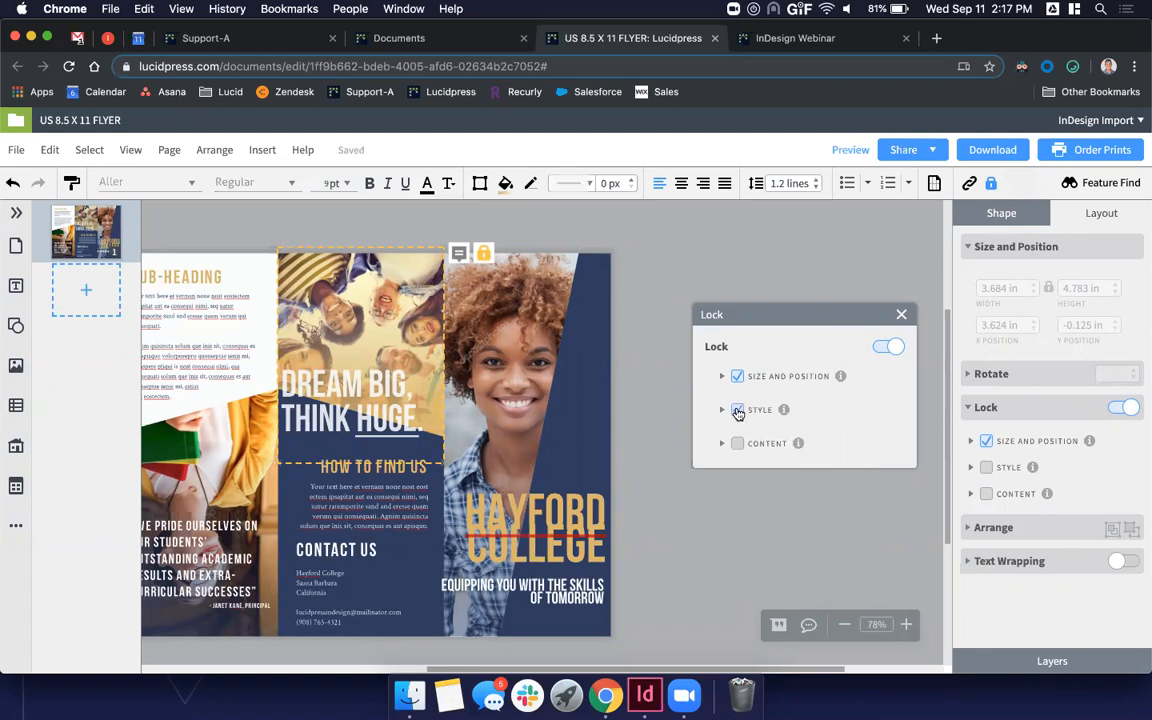
- Examine the locked gold overlay's shape settings, including its shadow and opacity options
left_click(1023, 211)
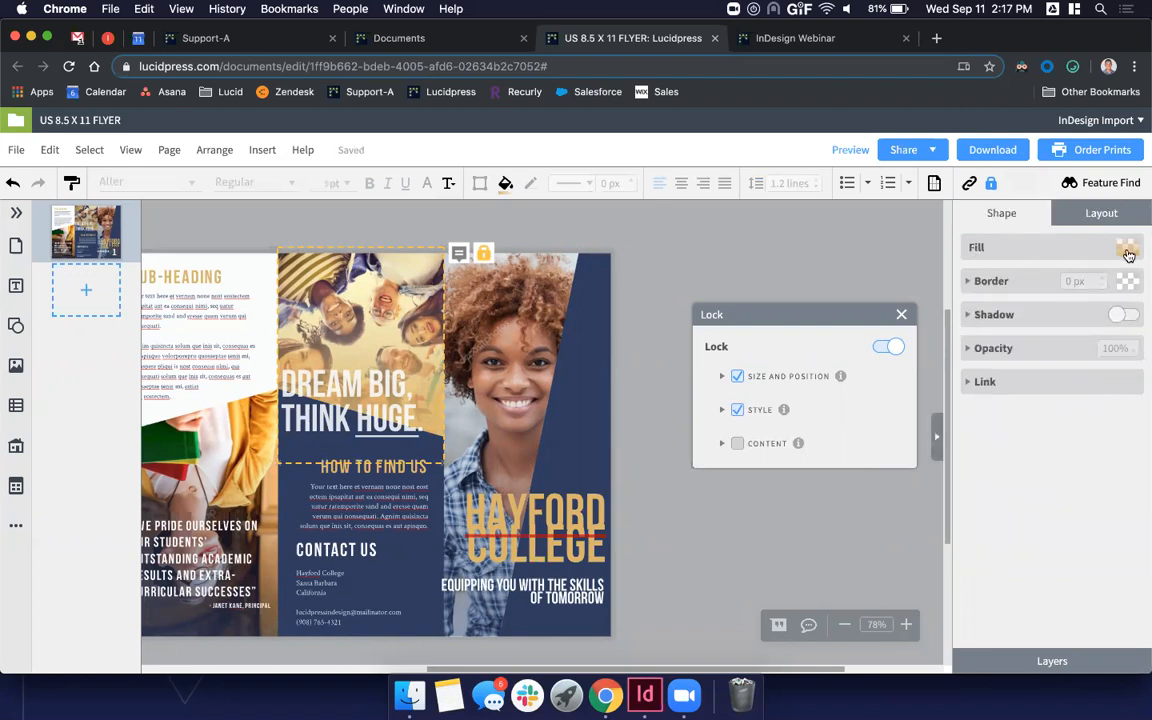
left_click(1134, 315)
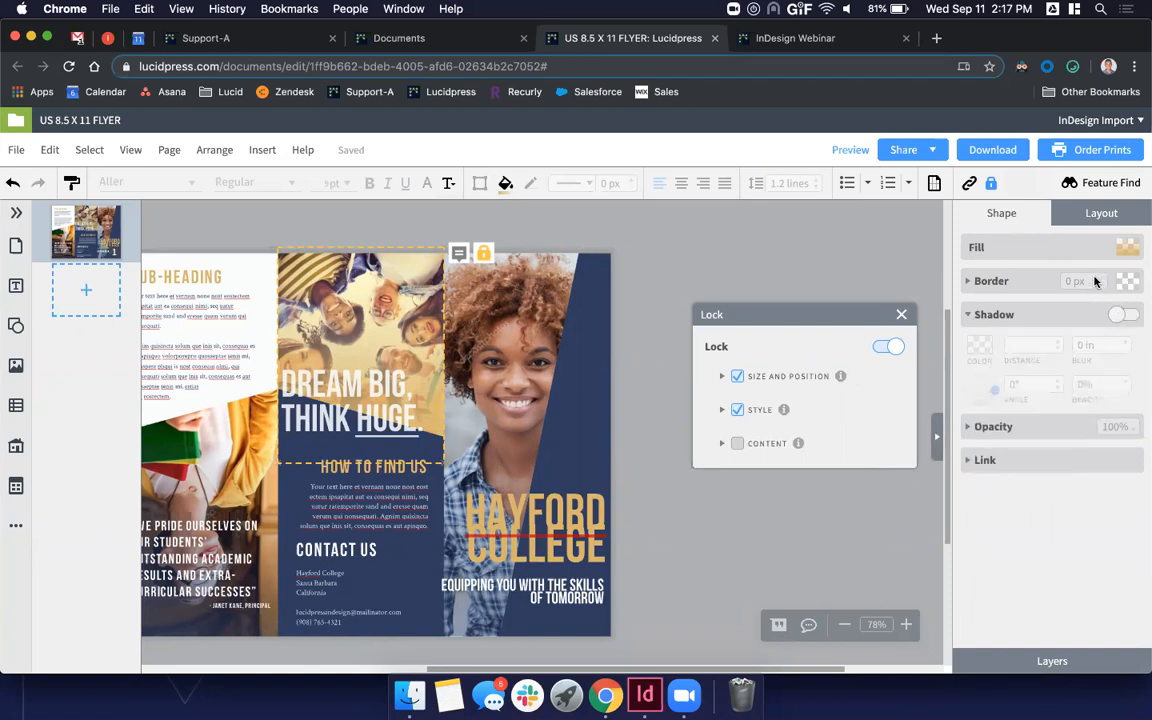
left_click(1076, 438)
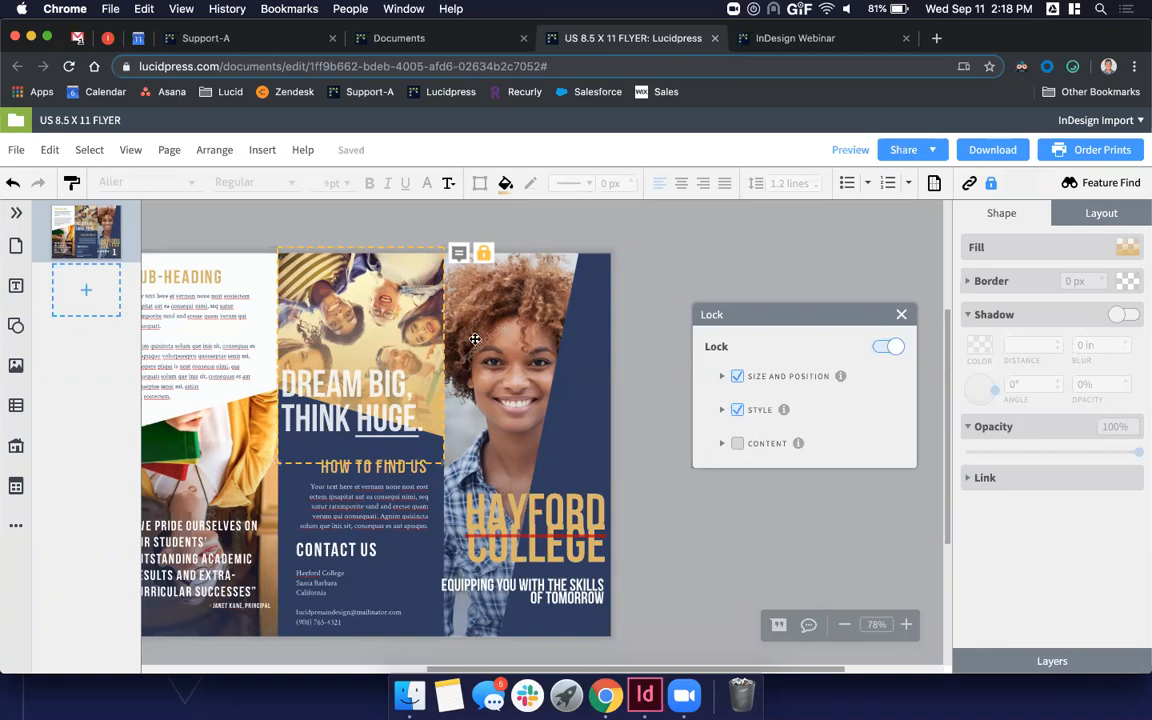
- Lock the gold overlay's content, release that content lock again, and reselect the overlay
left_click(738, 444)
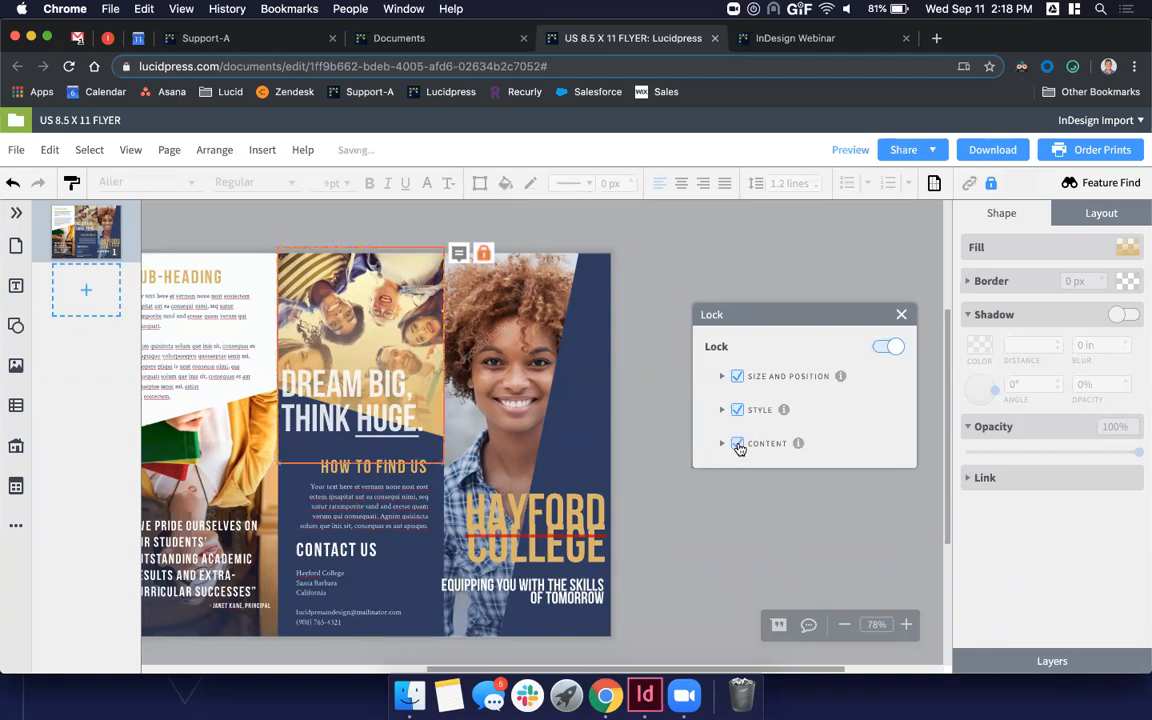
left_click(739, 446)
scroll(441, 416, "left", 1)
scroll(441, 416, "left", 3)
scroll(441, 416, "up", 1)
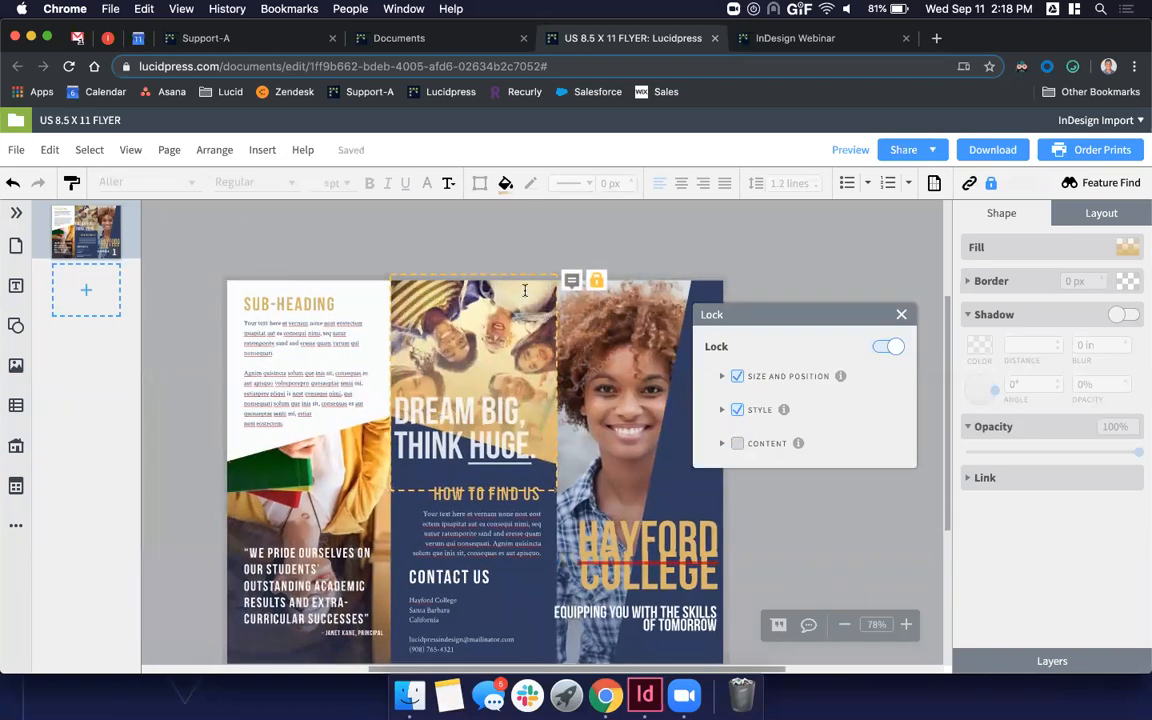
left_click(494, 280)
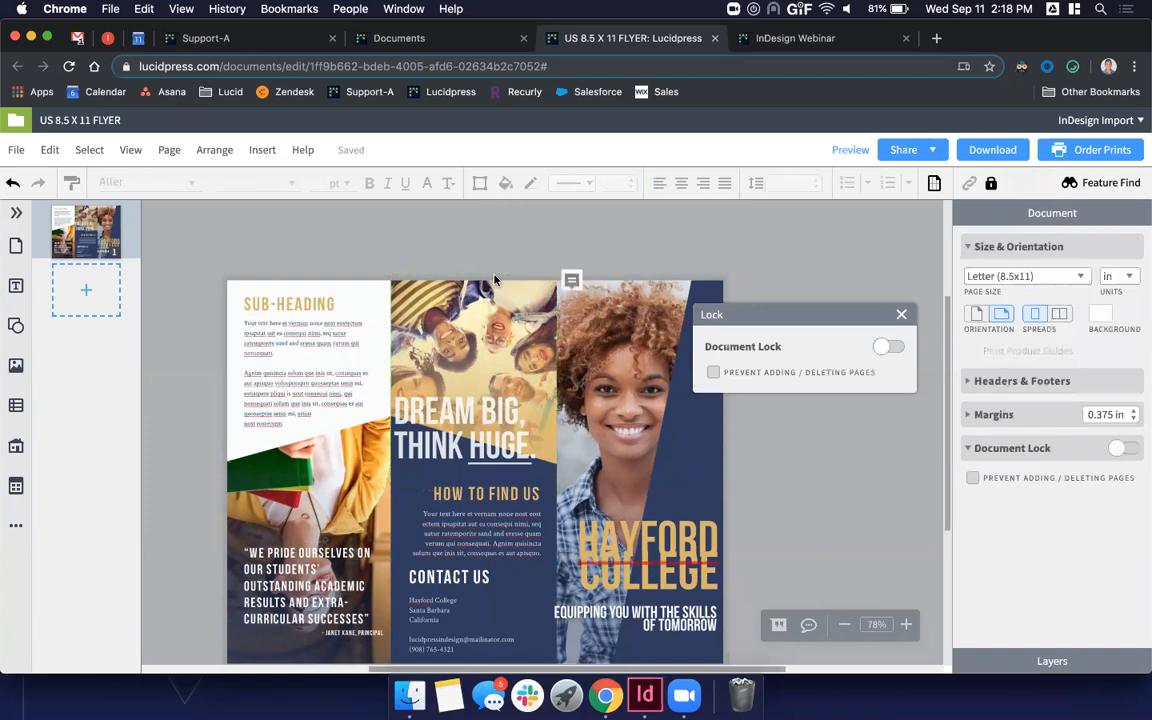
left_click(487, 292)
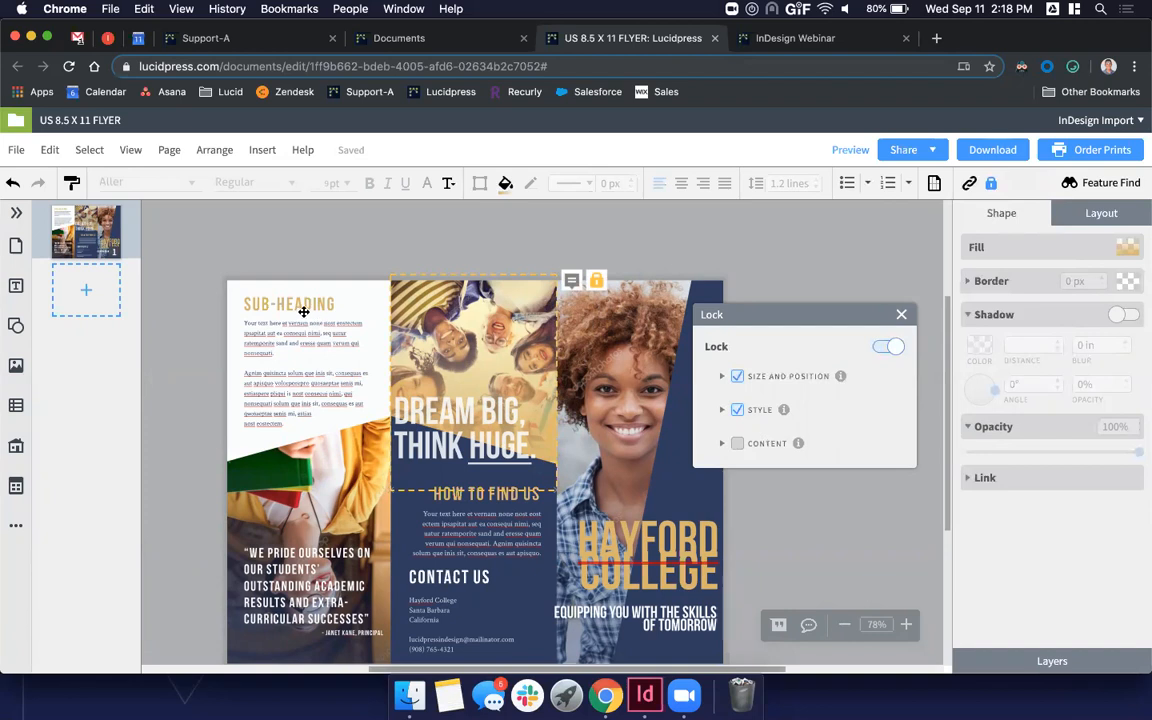
- Lock the size and position and the style of the body text below SUB-HEADING, and expand its individual style locks
scroll(303, 312, "up", 5)
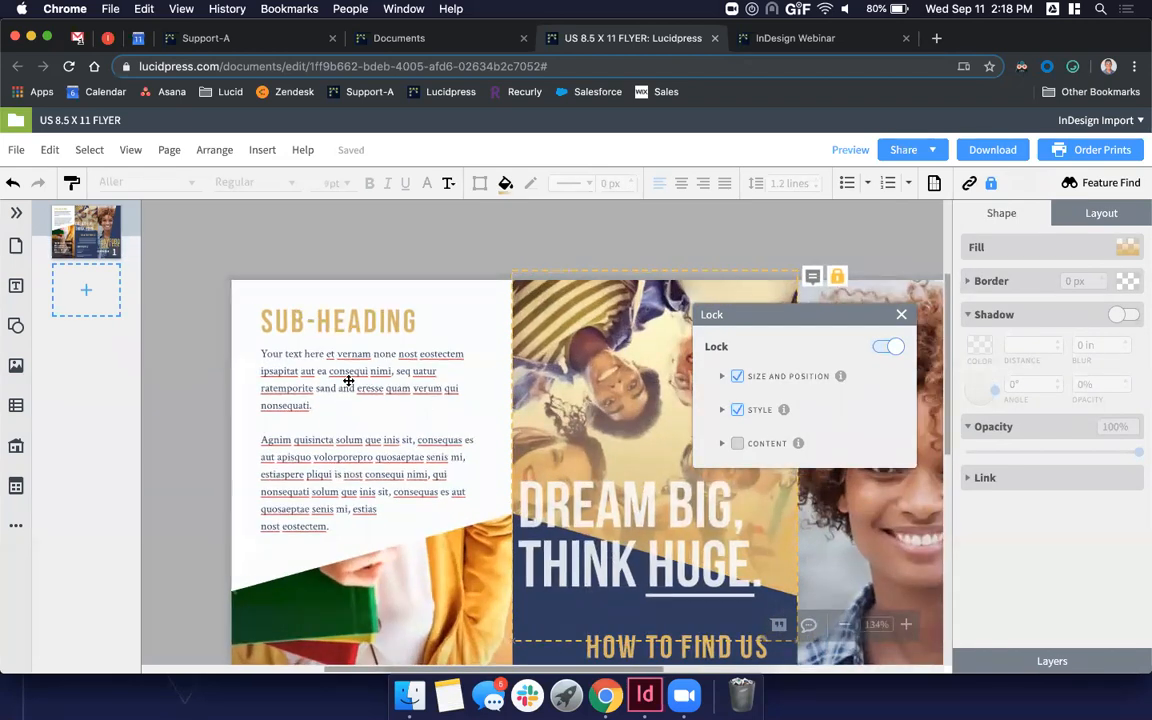
left_click(348, 381)
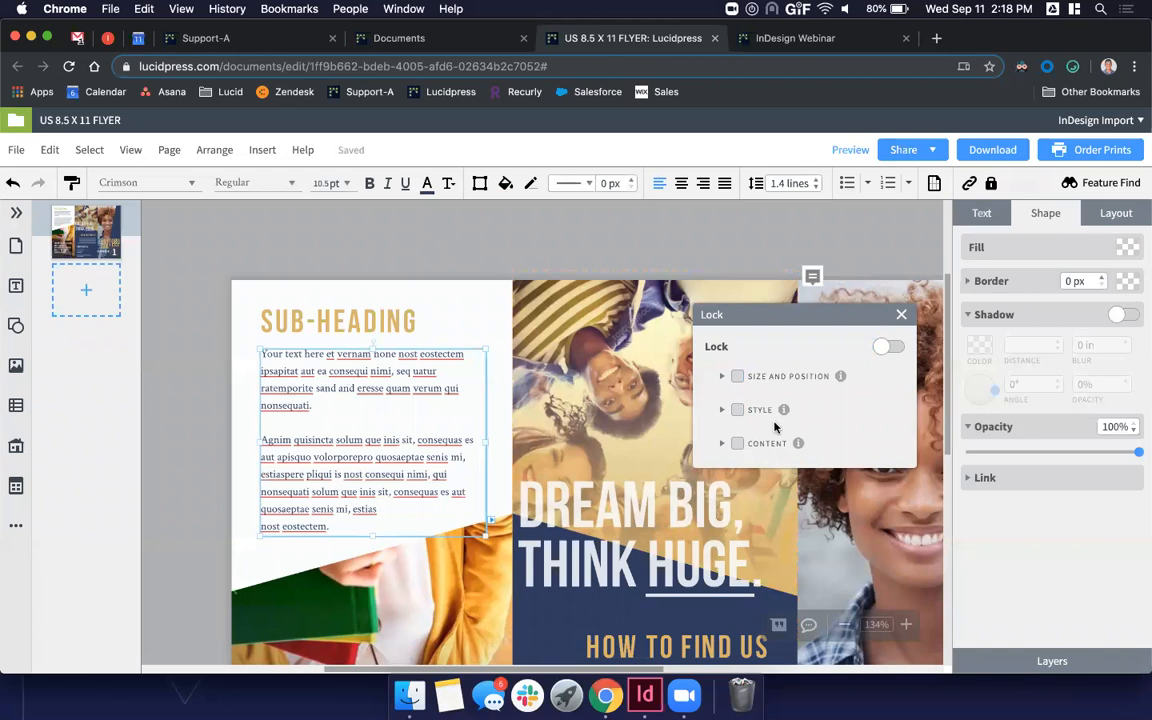
scroll(718, 393, "right", 3)
scroll(718, 393, "right", 2)
left_click(737, 377)
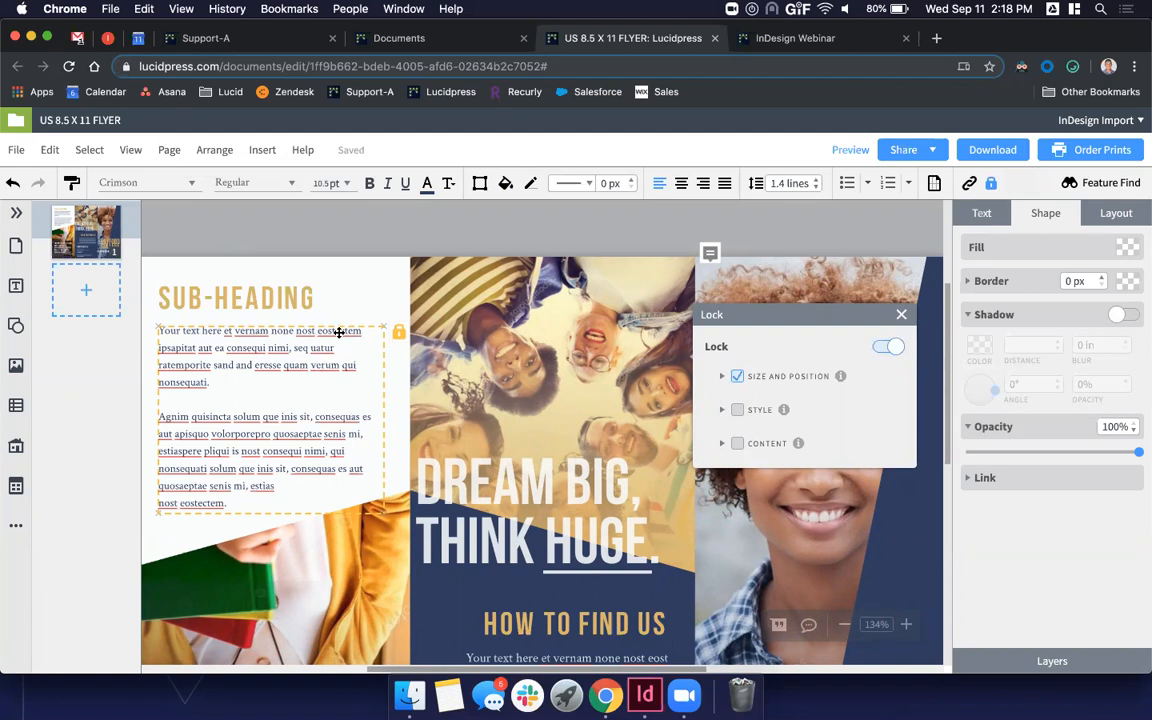
left_click(737, 410)
left_click(722, 410)
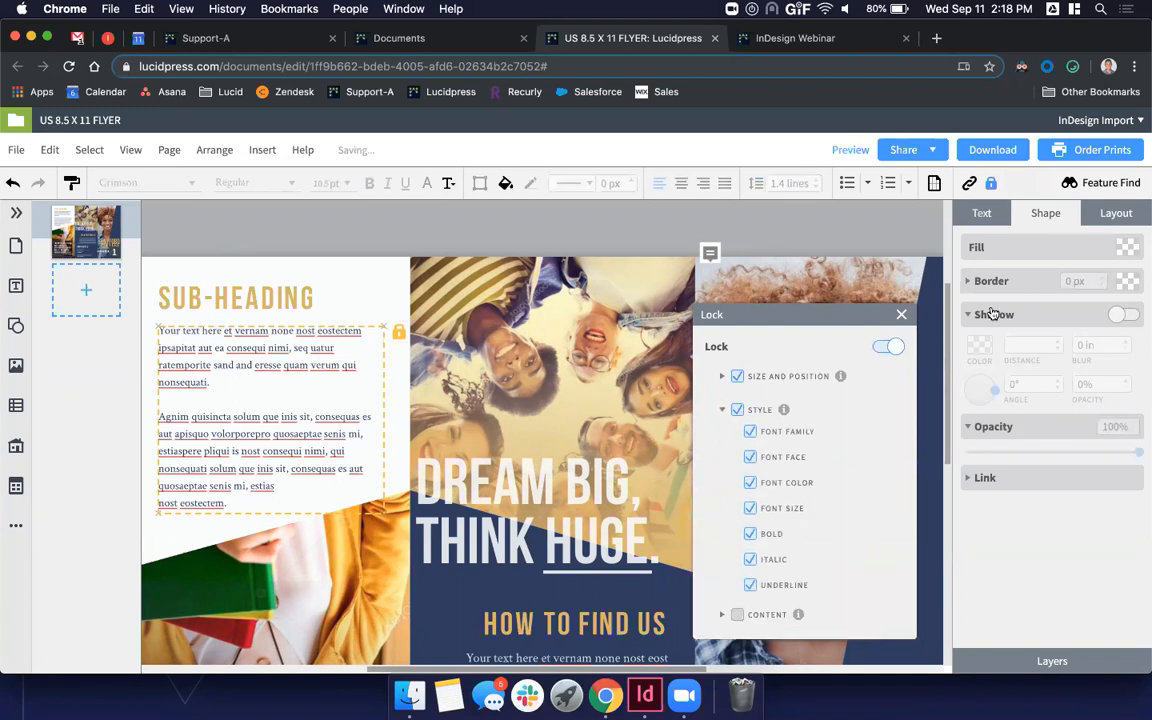
- Shift the lock palette upward over the canvas and examine the text settings affected by the style lock
left_click_drag(849, 308, 828, 257)
scroll(1020, 510, "down", 2)
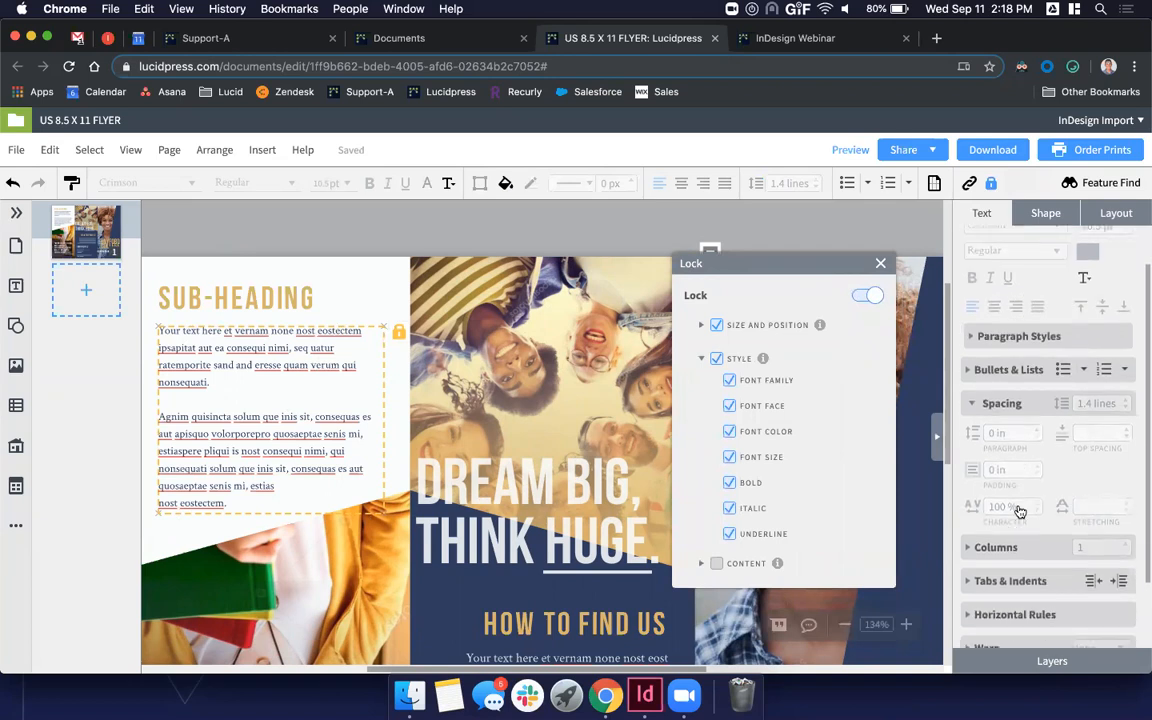
scroll(1020, 510, "down", 2)
scroll(1020, 510, "up", 3)
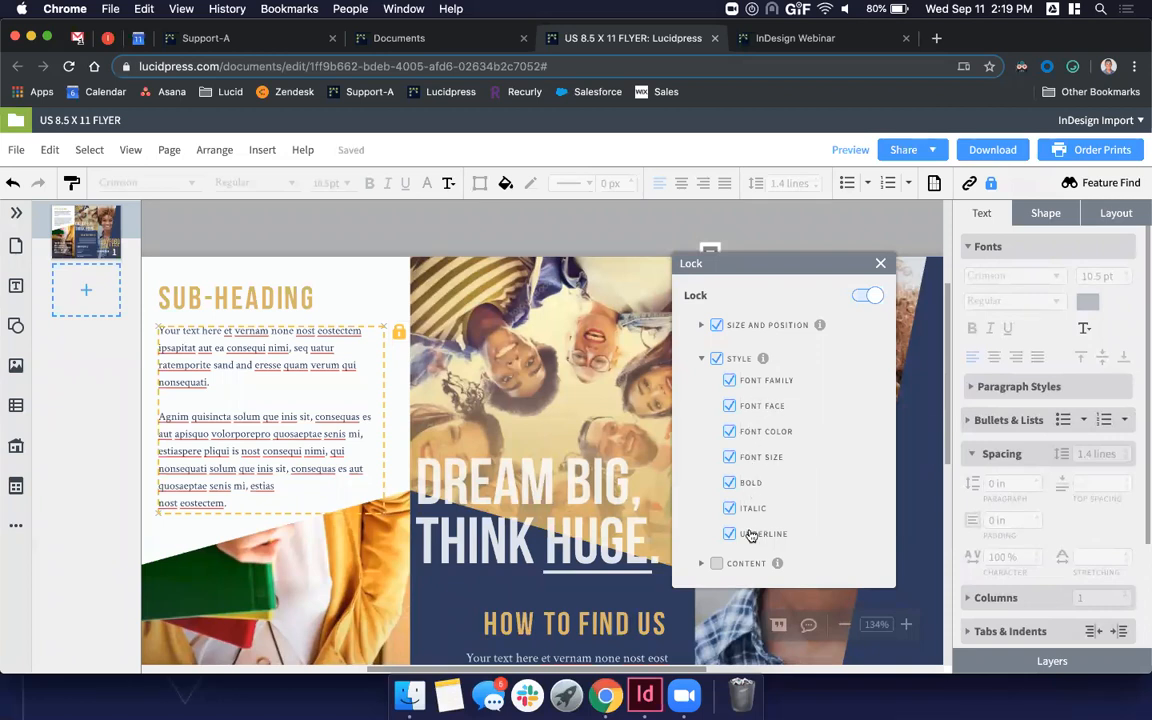
- Release the body text's font face, font color, font size, bold, italic and underline locks, keeping only font family locked
left_click(729, 407)
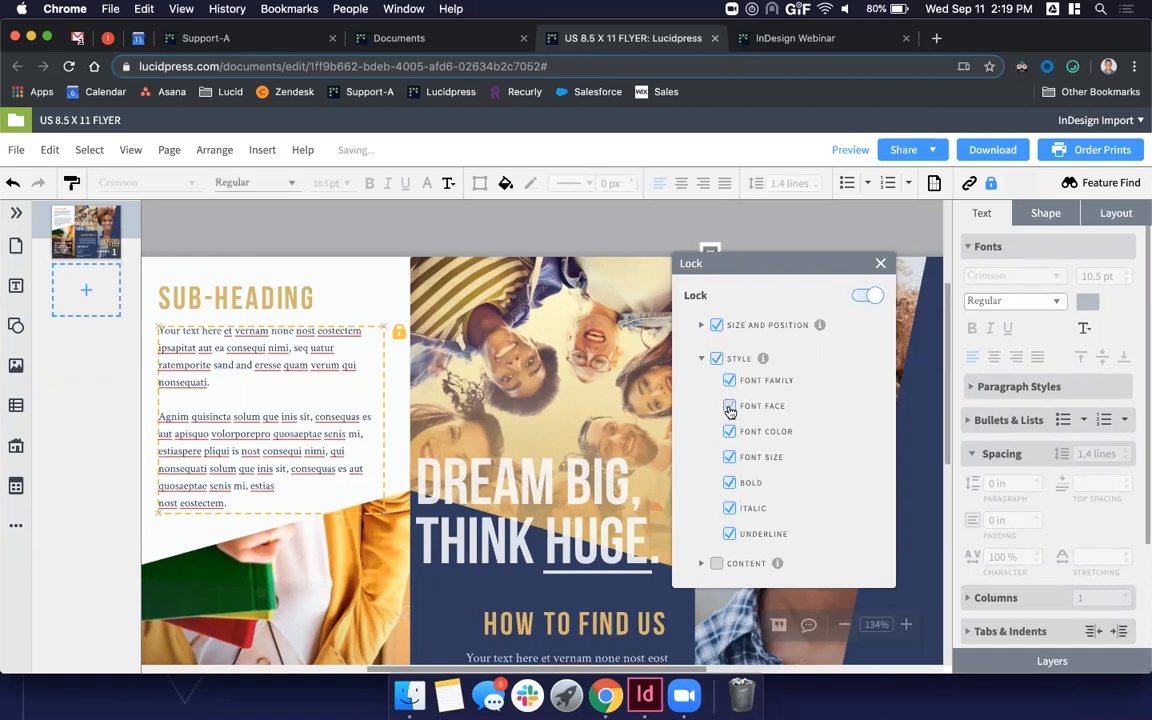
left_click(729, 431)
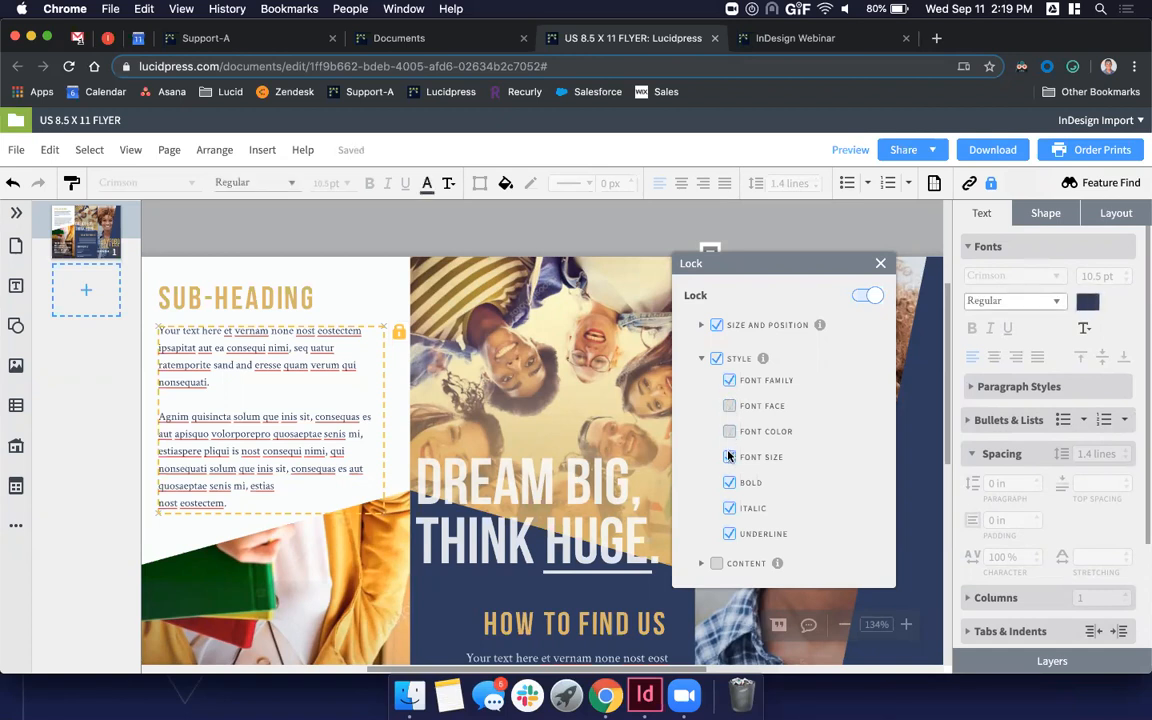
left_click(729, 457)
left_click(729, 483)
left_click(729, 534)
left_click(729, 508)
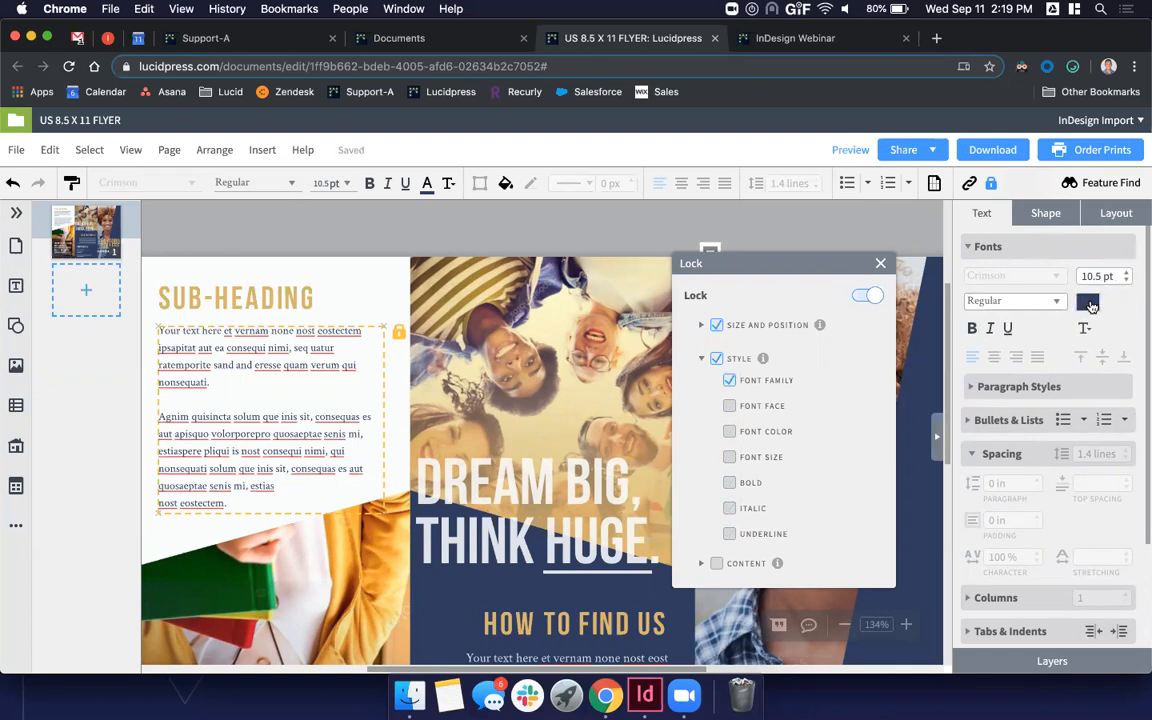
- Check the body text's font color choices and disable non-brand colors for all users in the team's Brand Assets settings
left_click(1090, 304)
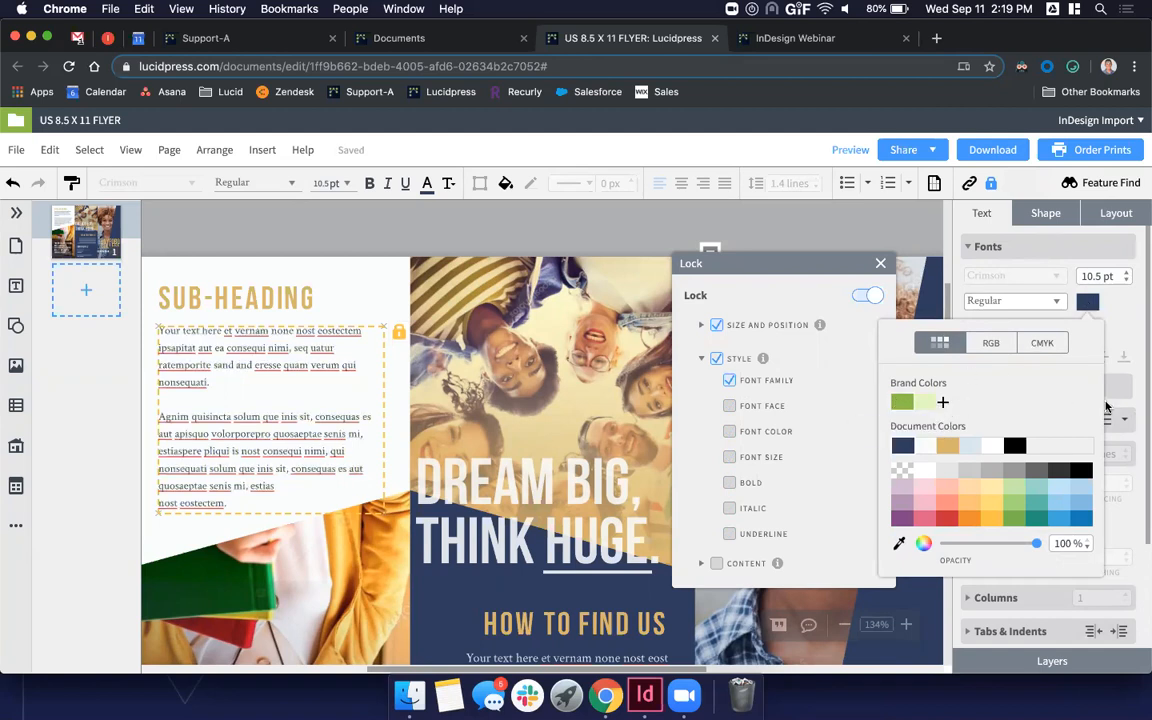
left_click(451, 40)
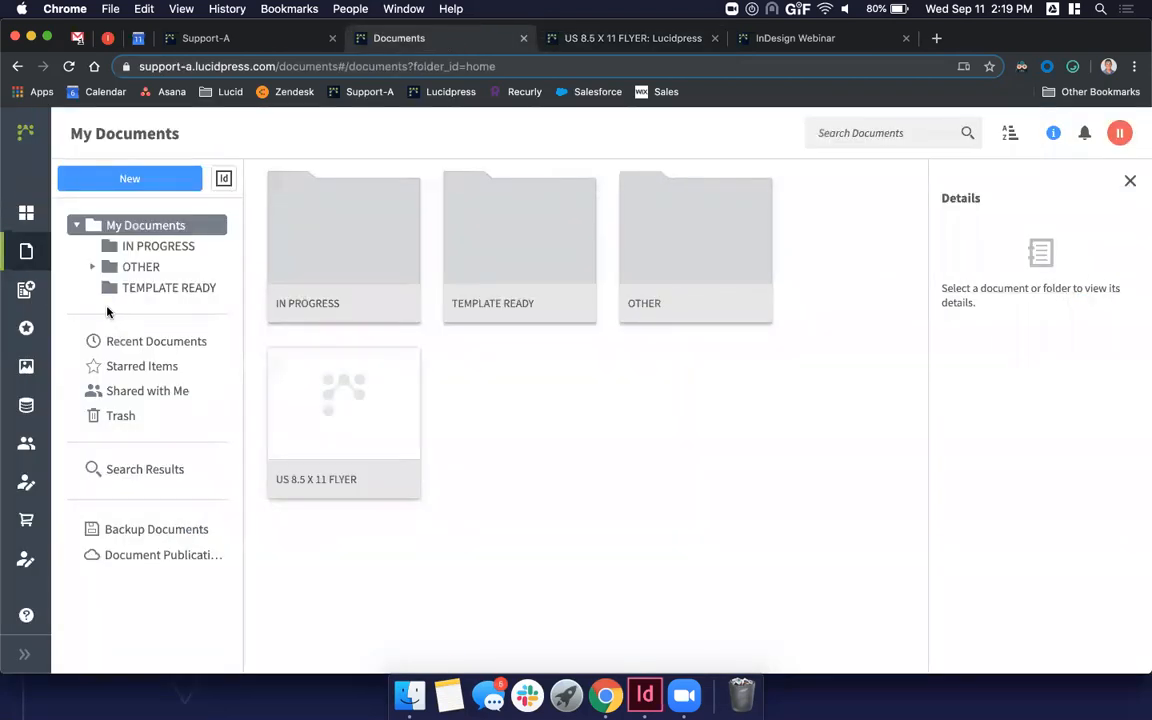
left_click(25, 333)
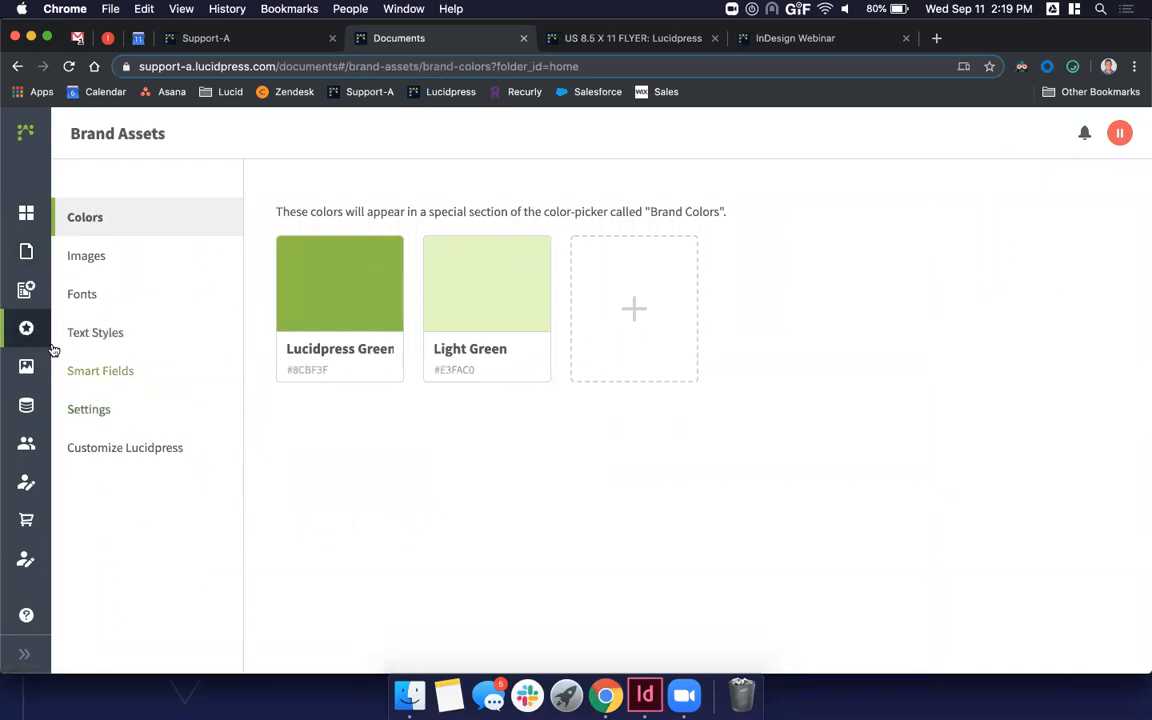
left_click(98, 415)
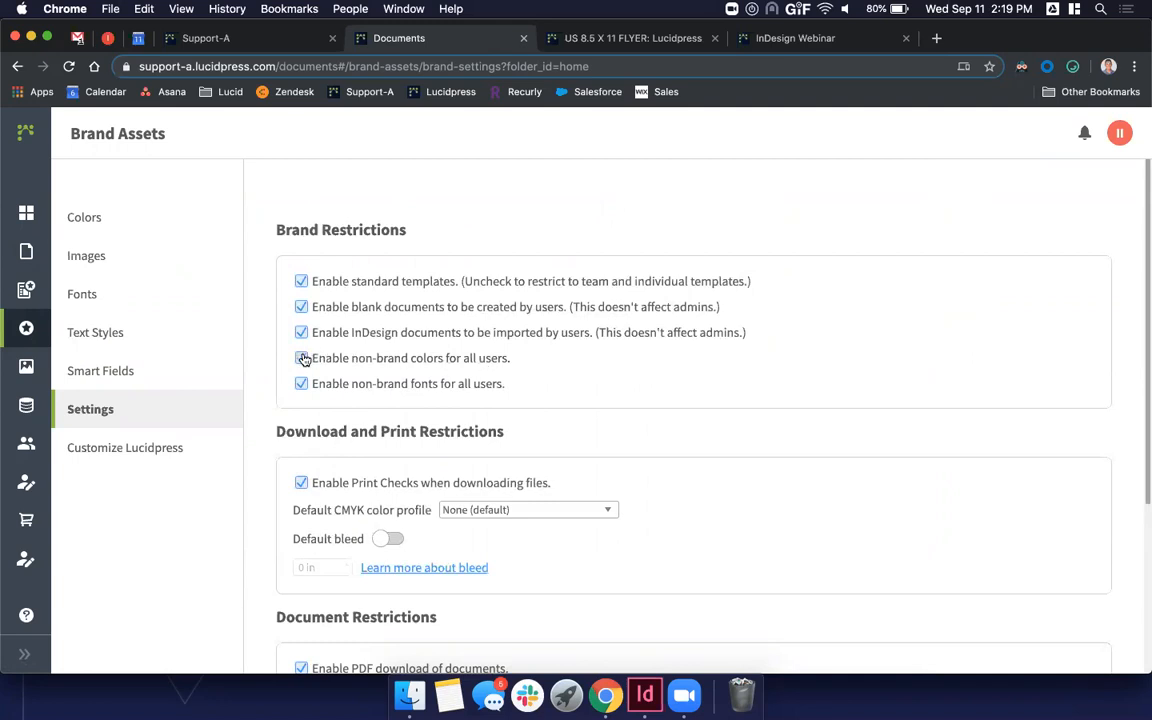
left_click(132, 217)
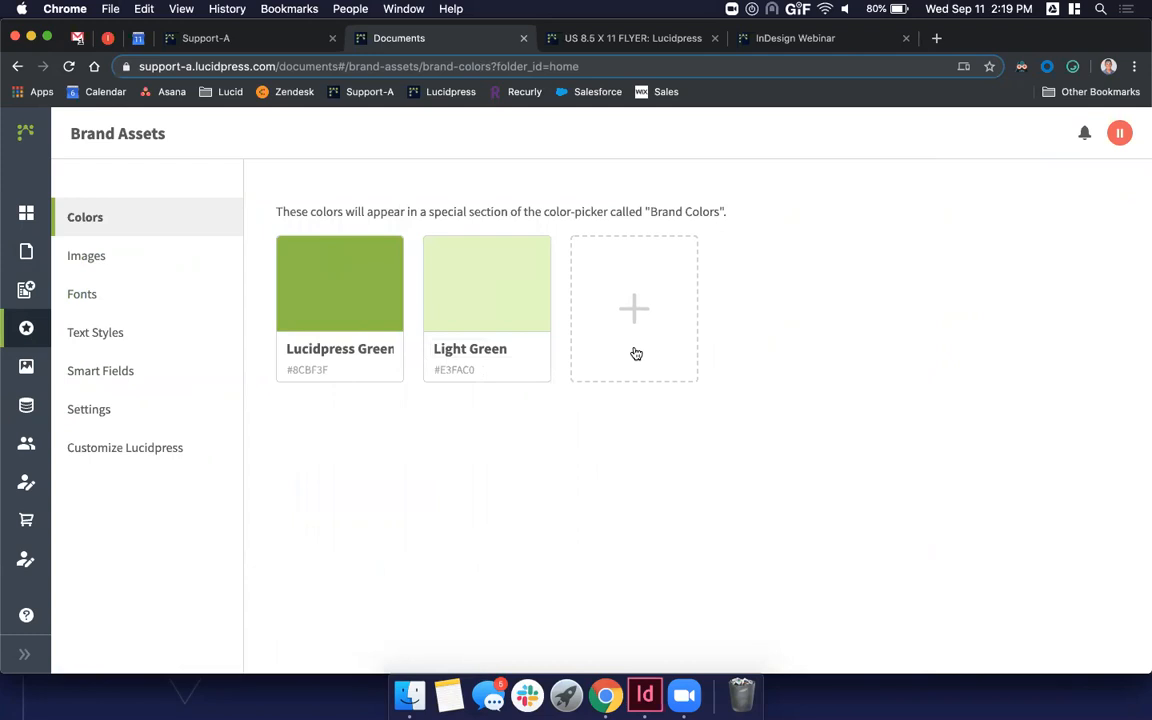
left_click(134, 414)
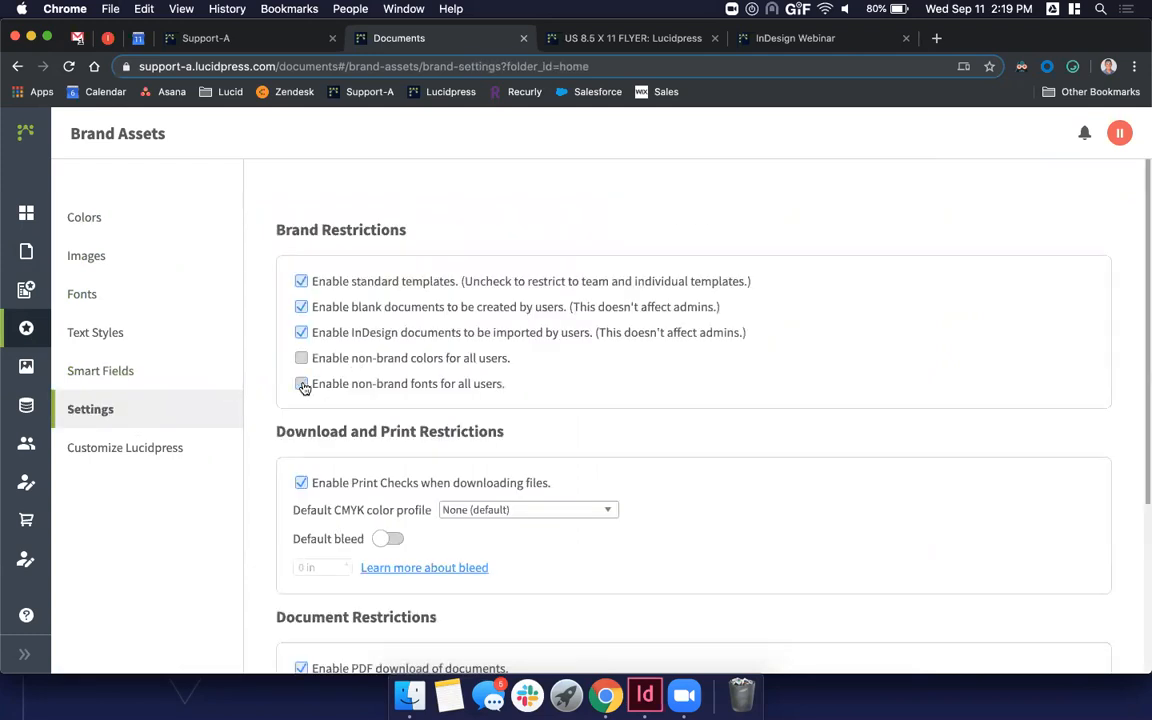
- Review the team fonts and brand colors stored in Brand Assets
left_click(121, 293)
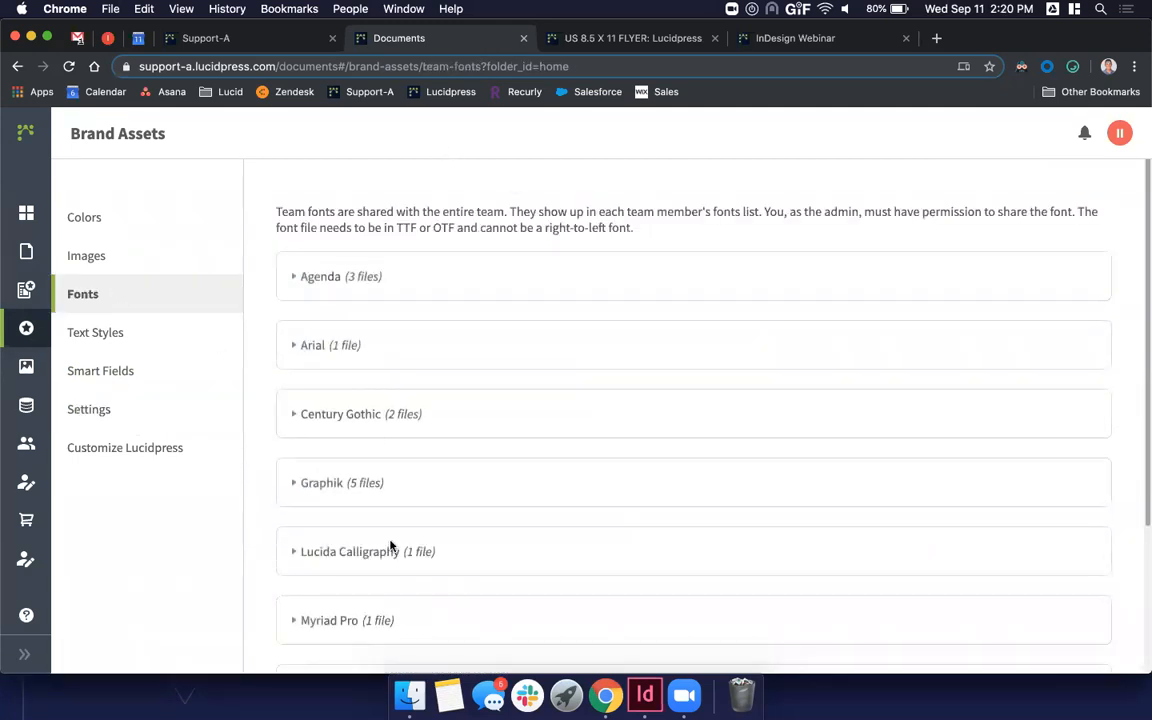
scroll(399, 586, "down", 5)
scroll(399, 586, "up", 5)
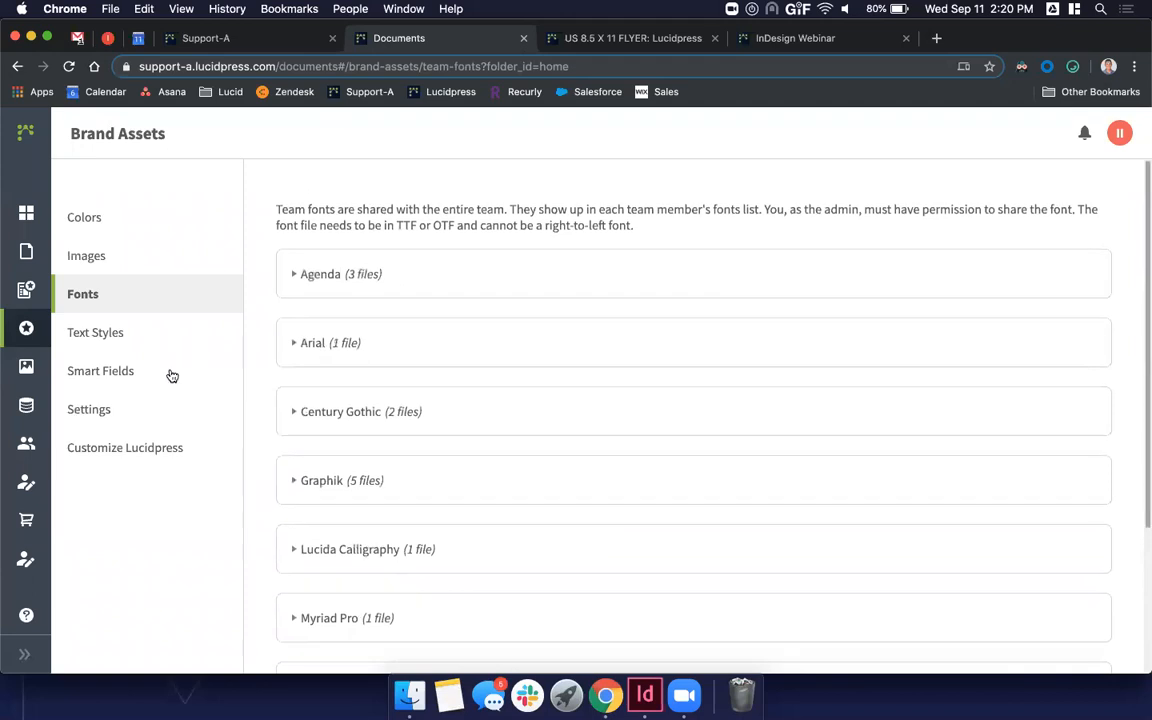
left_click(116, 224)
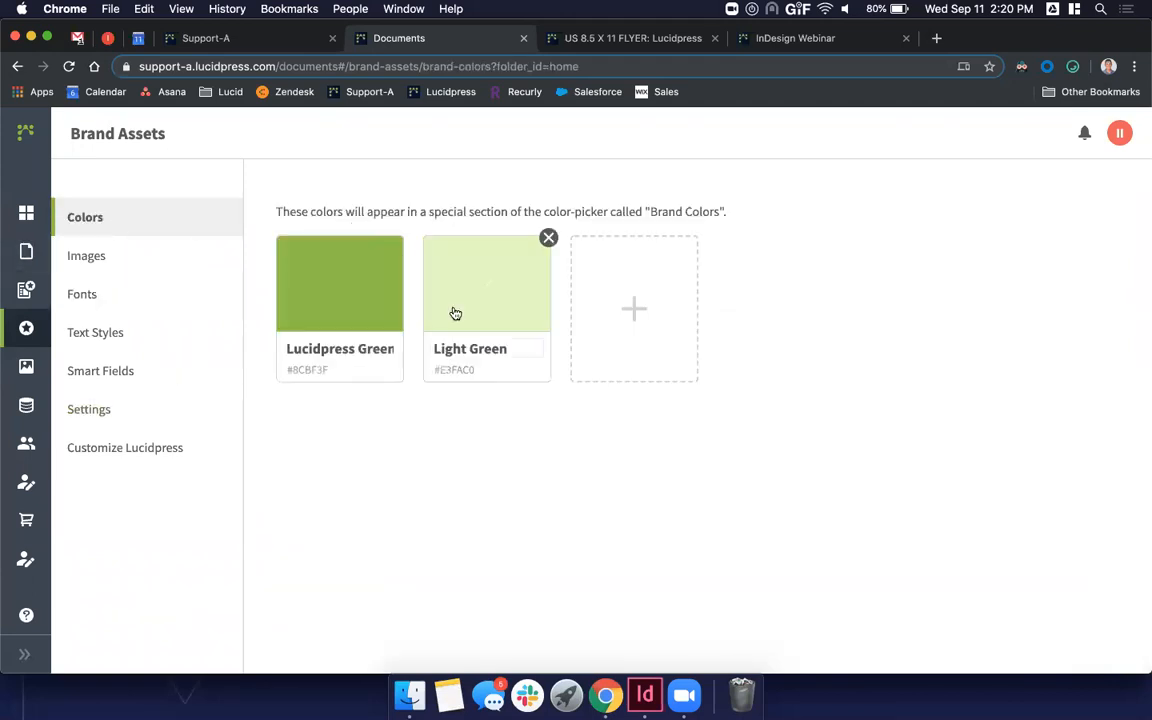
- Return to the flyer document and view the brand and document colors available for the body text
left_click(648, 40)
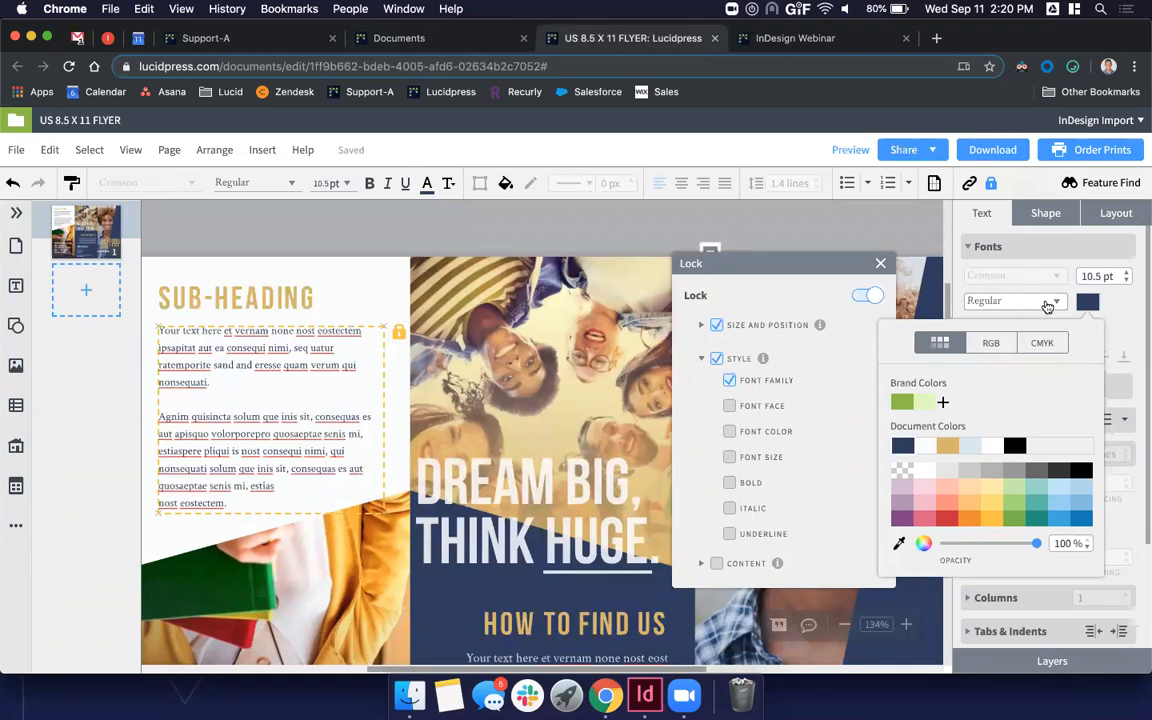
left_click(1024, 278)
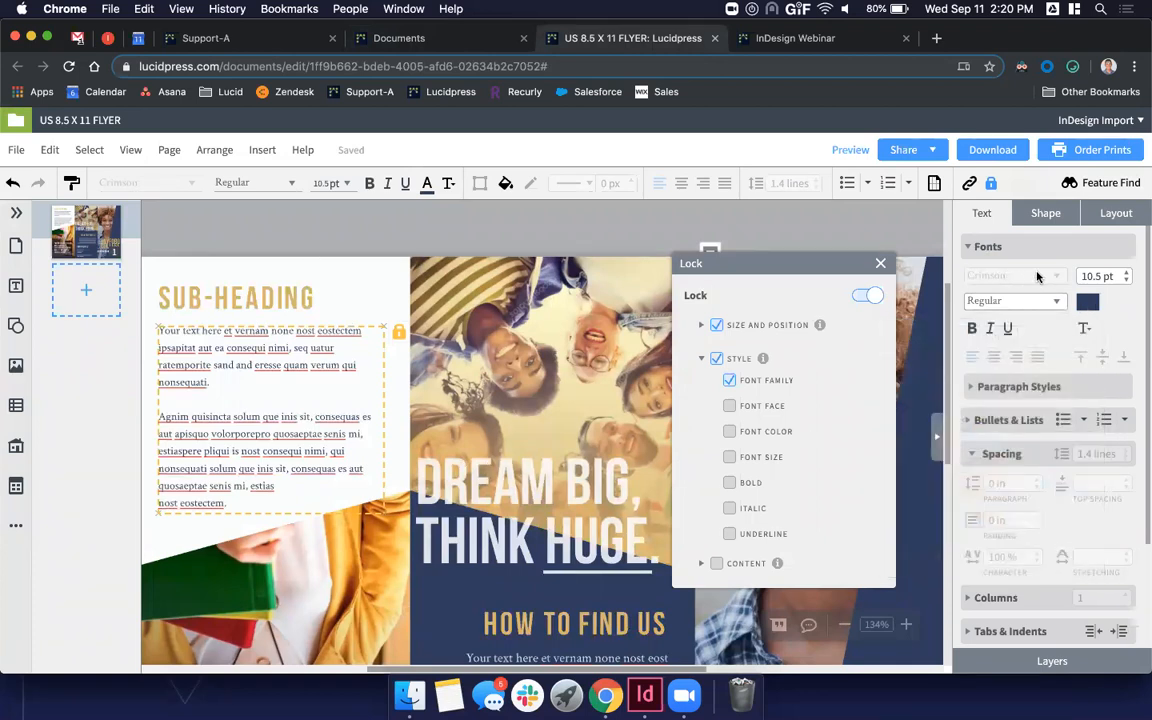
left_click(1087, 302)
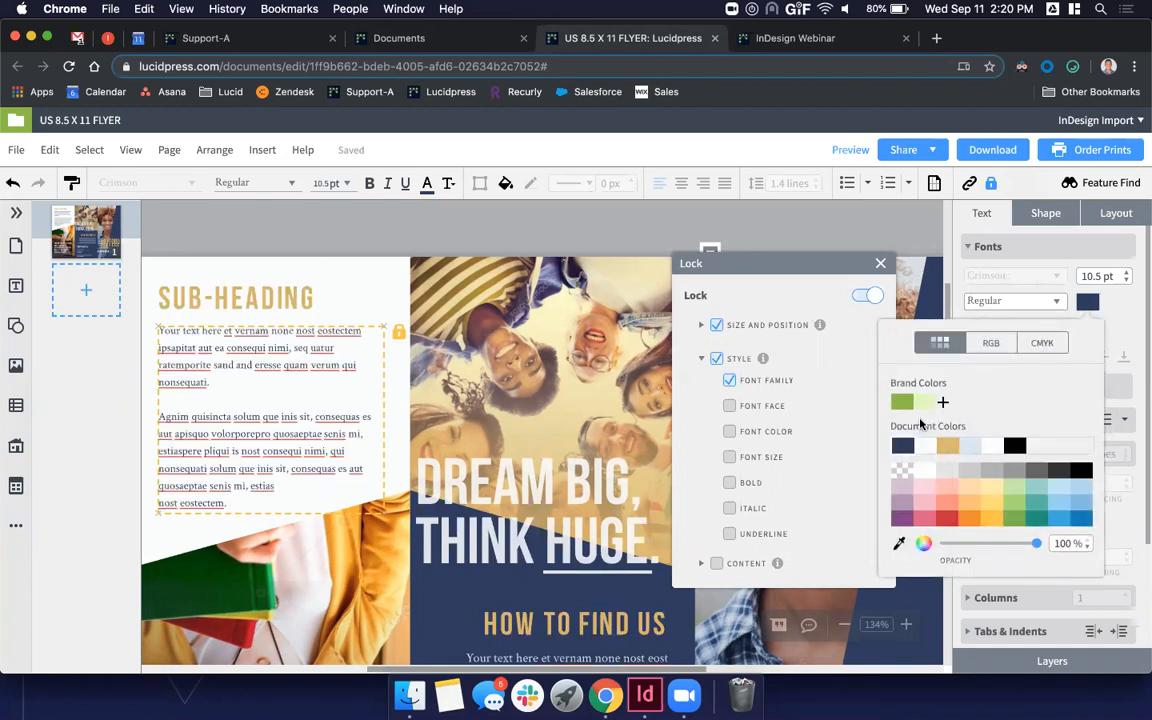
left_click(838, 398)
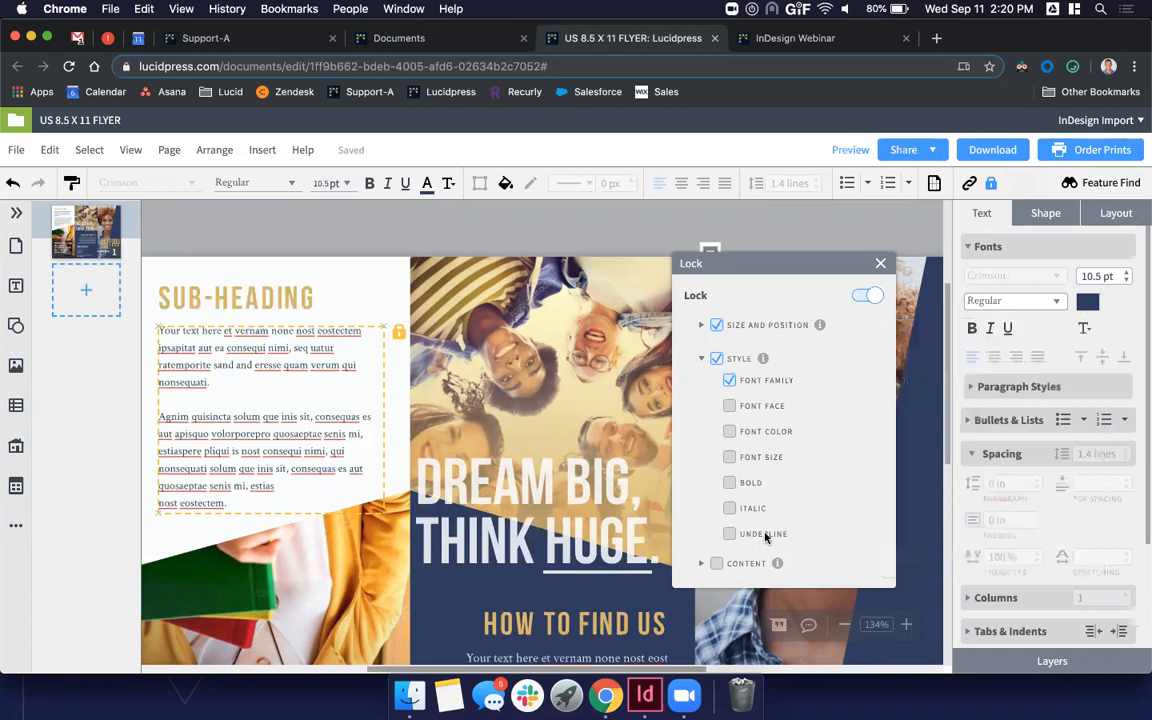
- Expand the content lock options, try replacing the body text below SUB-HEADING with "Type", and undo the replacement
left_click(700, 566)
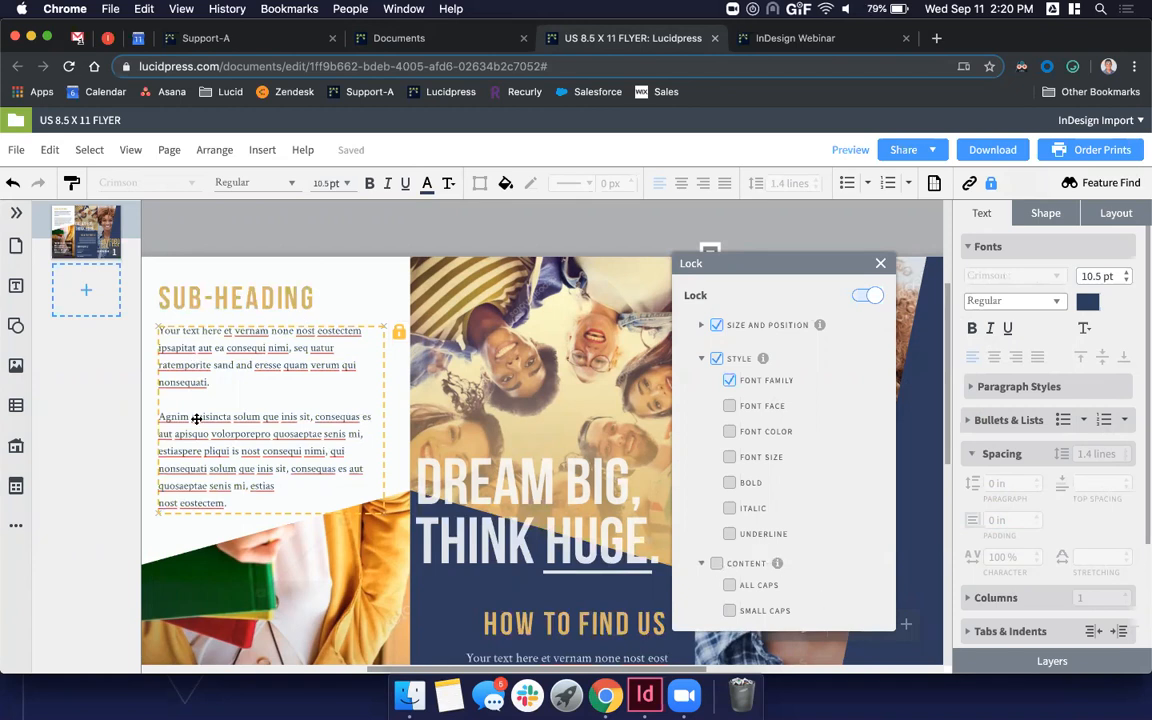
left_click_drag(228, 503, 170, 332)
key("BackSpace")
type("Type")
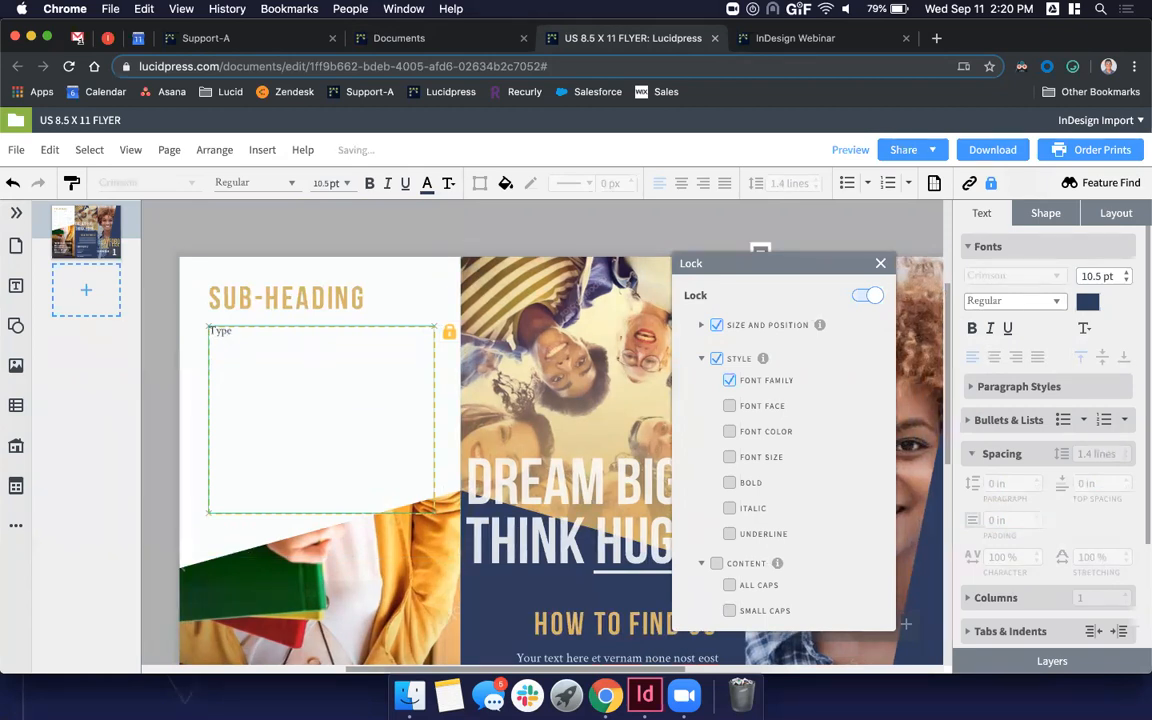
key("BackSpace")
key("BackSpace")
key("BackSpace")
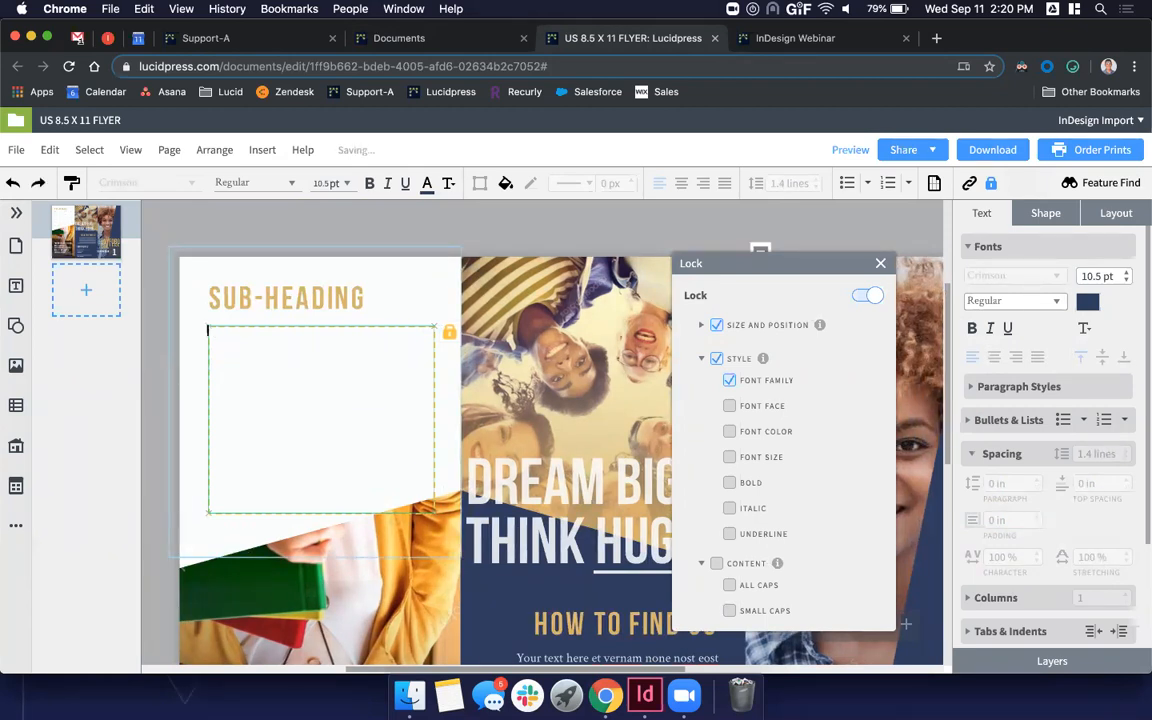
key("super+z")
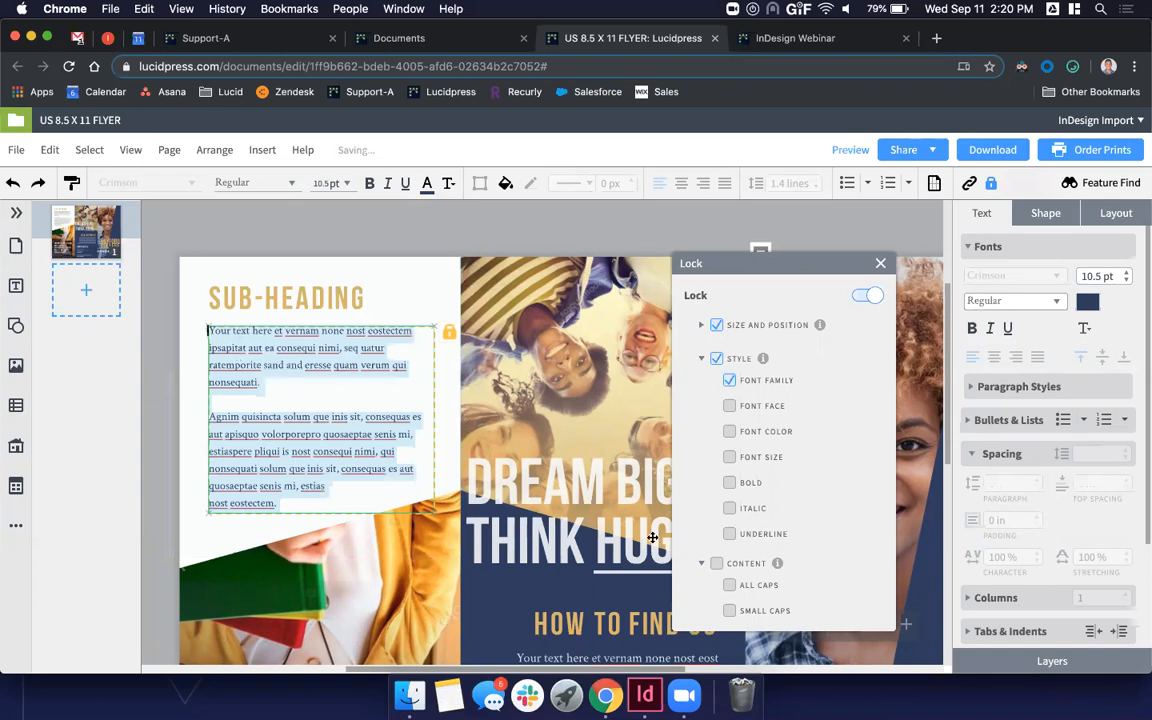
- Lock the body text's content, including all caps and small caps, and read what the style lock includes
left_click(717, 563)
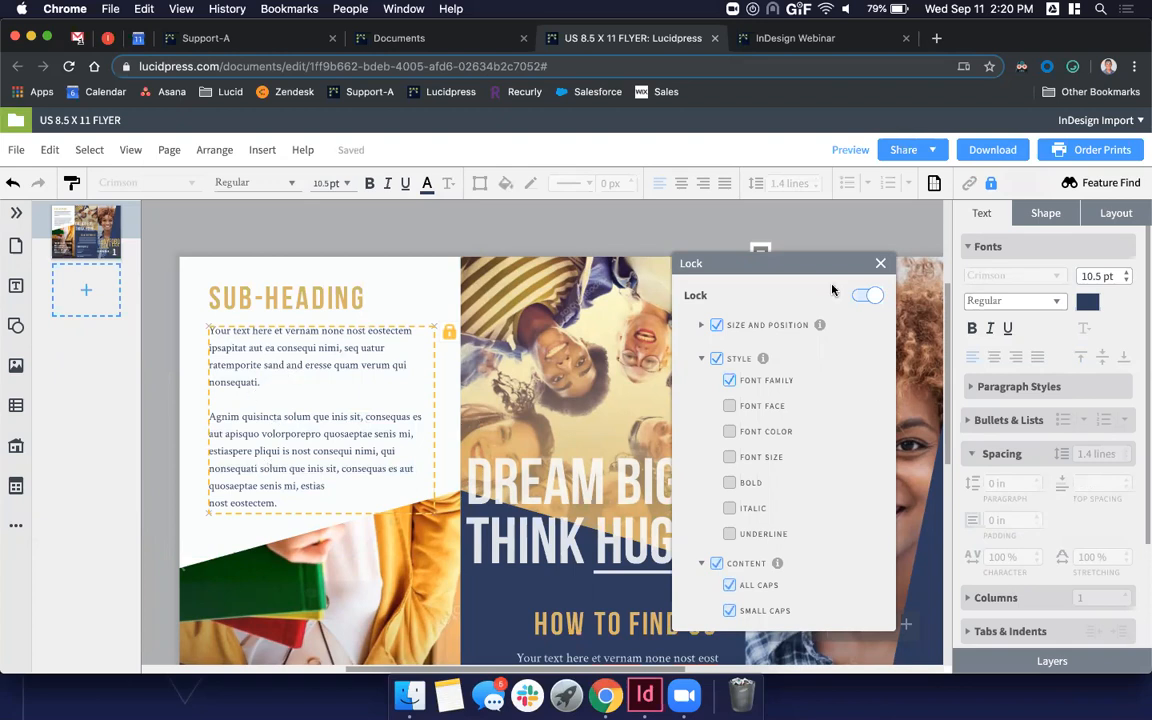
scroll(596, 414, "down", 5)
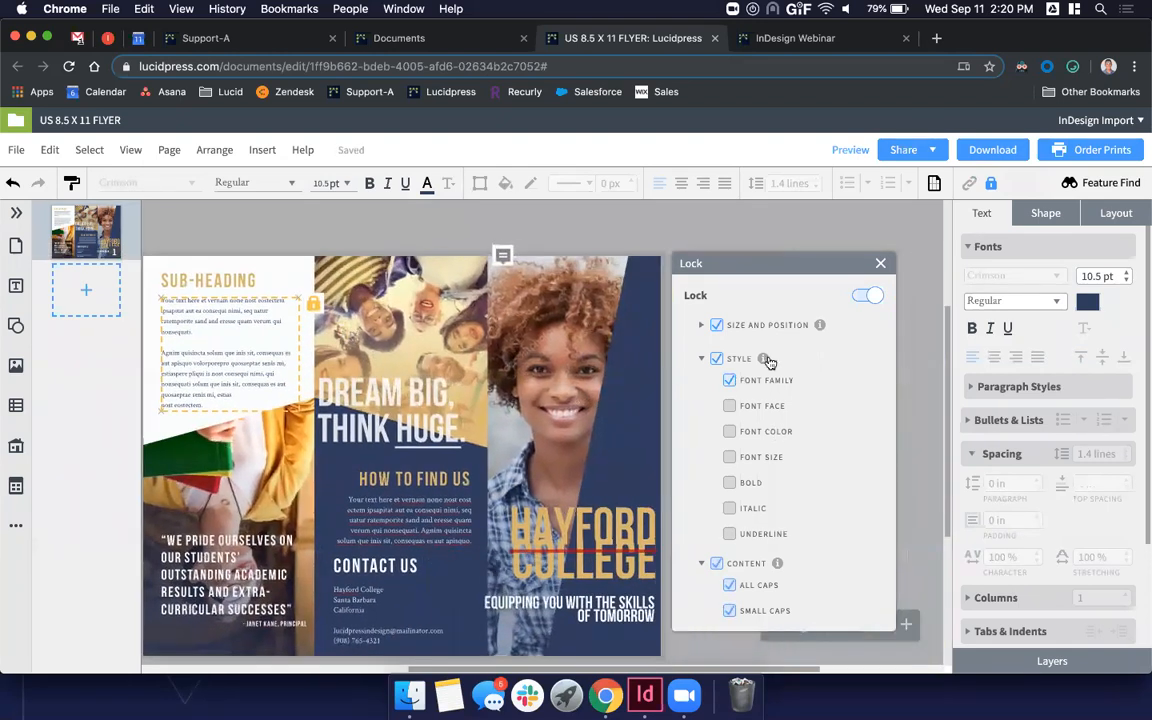
mouse_move(764, 361)
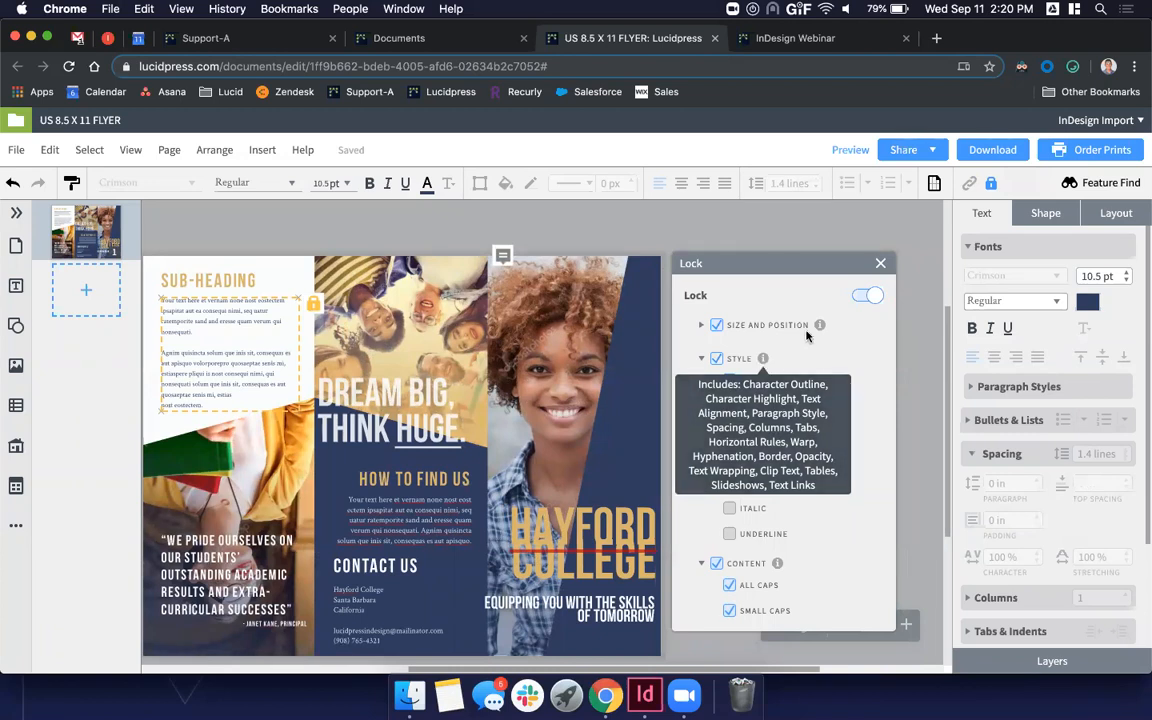
mouse_move(818, 329)
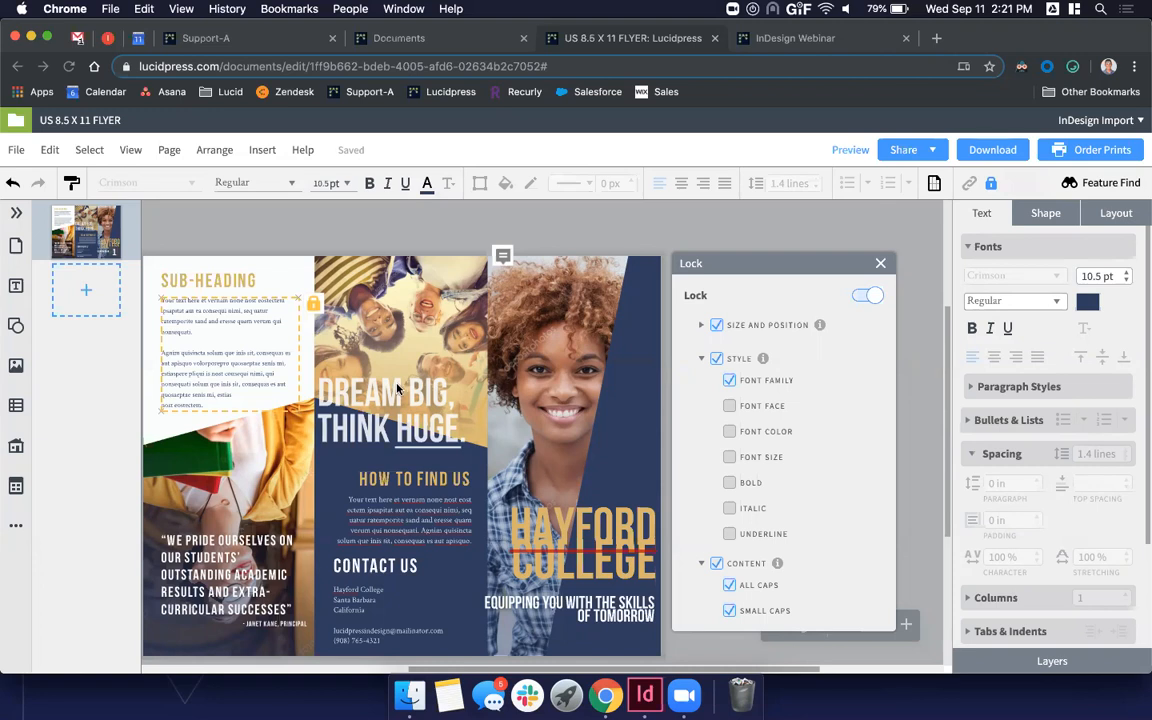
left_click(286, 244)
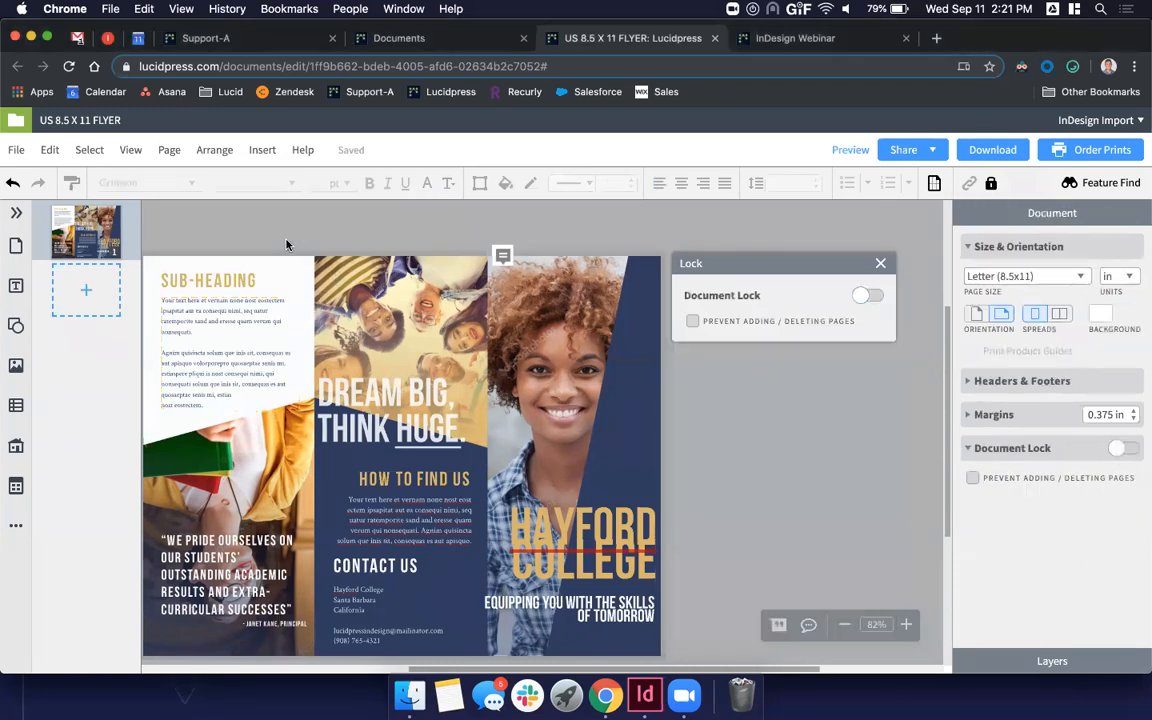
left_click(265, 150)
mouse_move(133, 155)
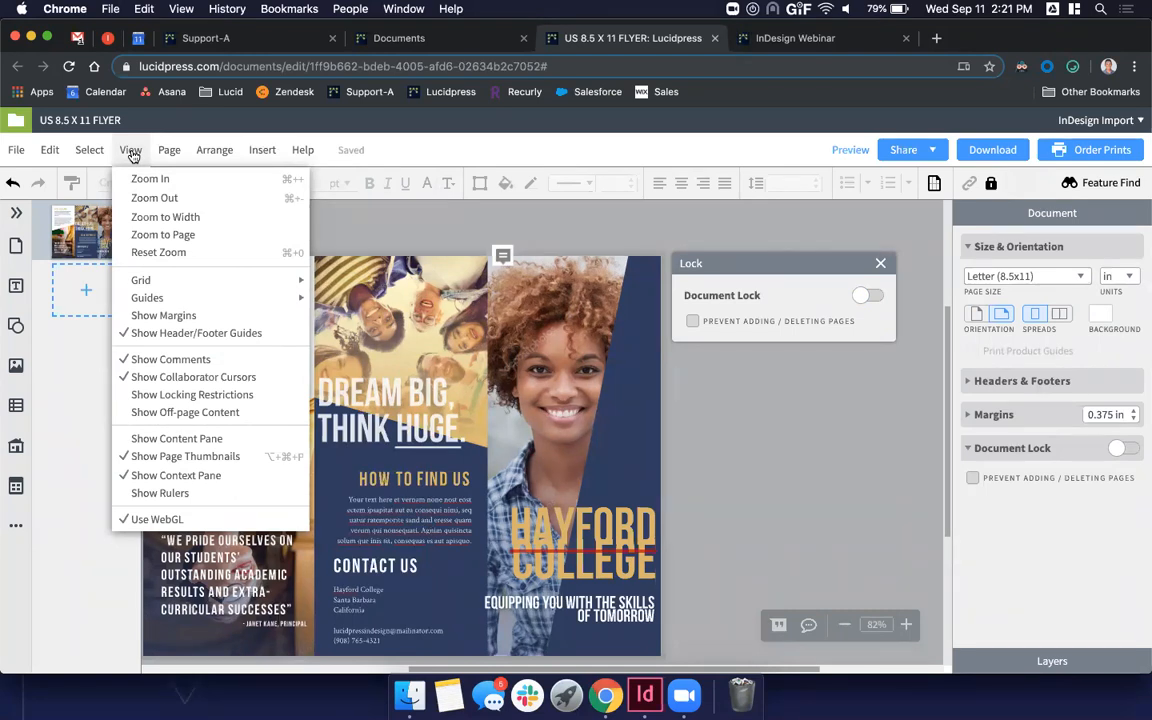
- Reselect the body text below SUB-HEADING, place the lock palette beside it, and release its content lock
left_click(247, 326)
left_click_drag(674, 267, 435, 280)
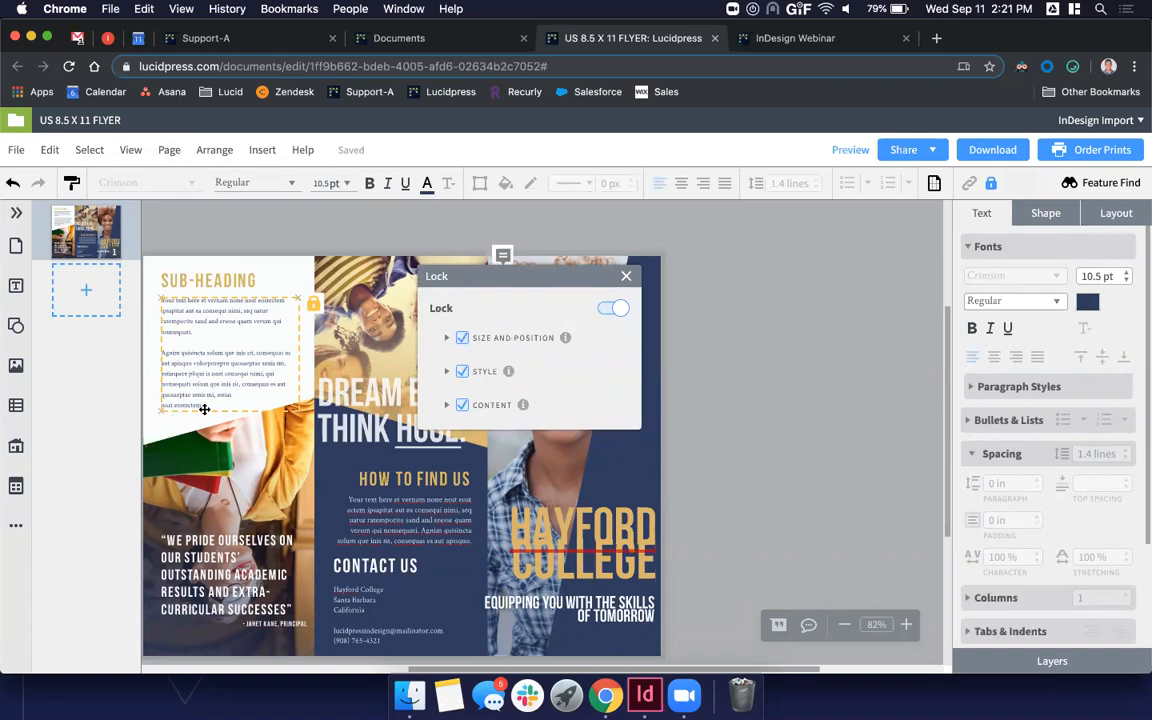
scroll(222, 406, "up", 1)
scroll(222, 406, "up", 5)
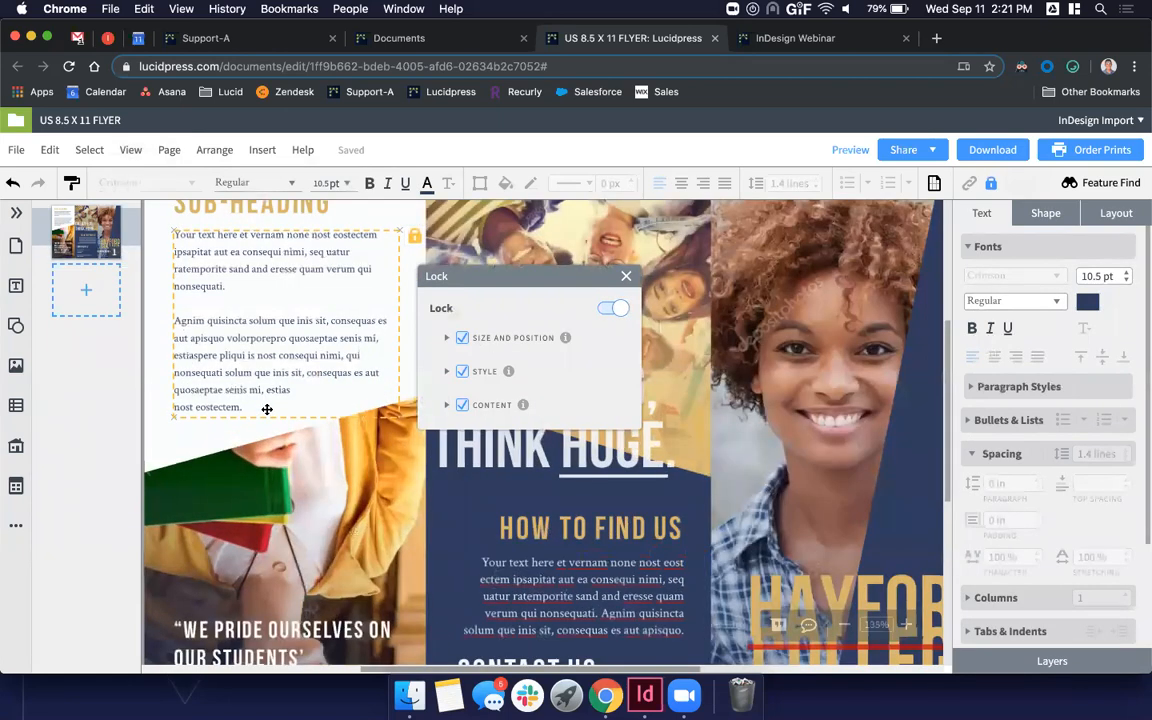
left_click(463, 405)
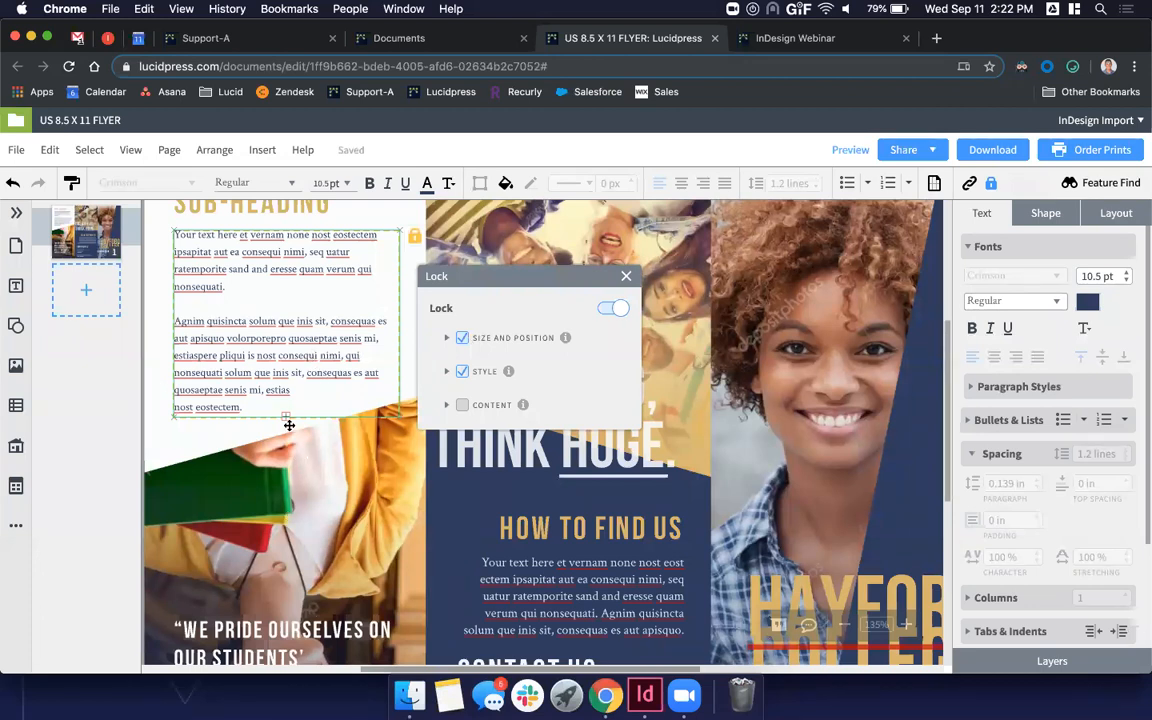
- Delete the last characters of the body text below SUB-HEADING and move the lock palette clear of the brochure page
key("BackSpace")
key("BackSpace")
key("BackSpace")
left_click_drag(468, 272, 612, 266)
scroll(487, 418, "down", 5)
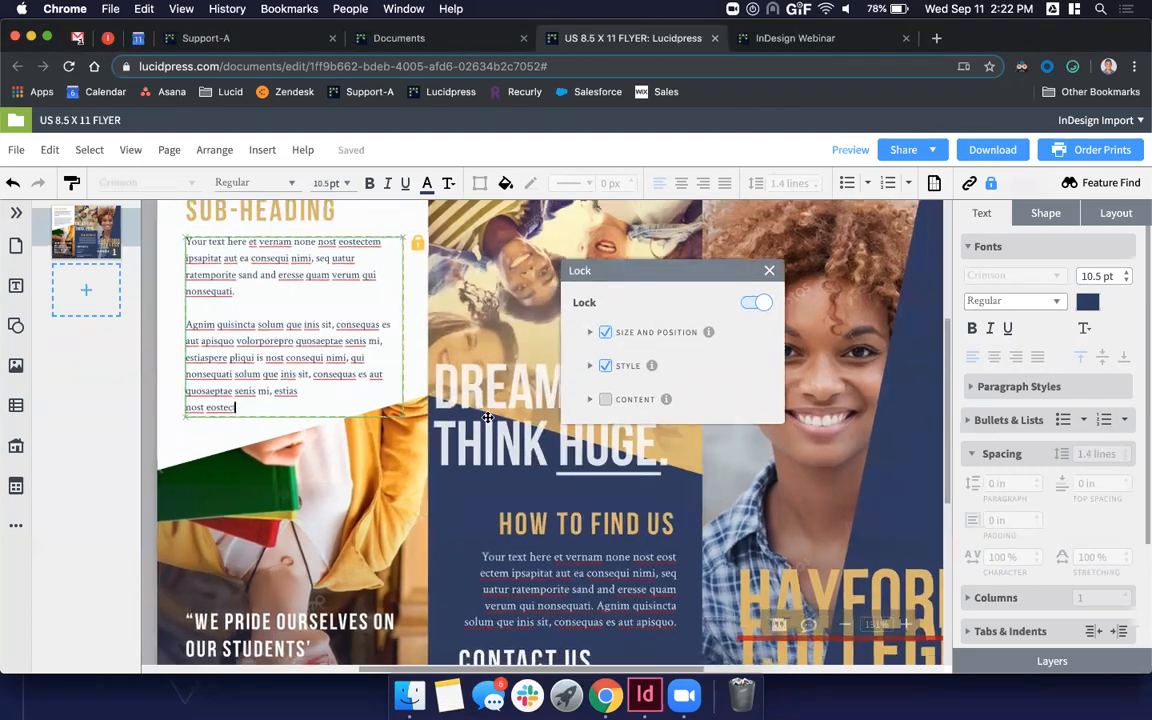
scroll(487, 418, "down", 1)
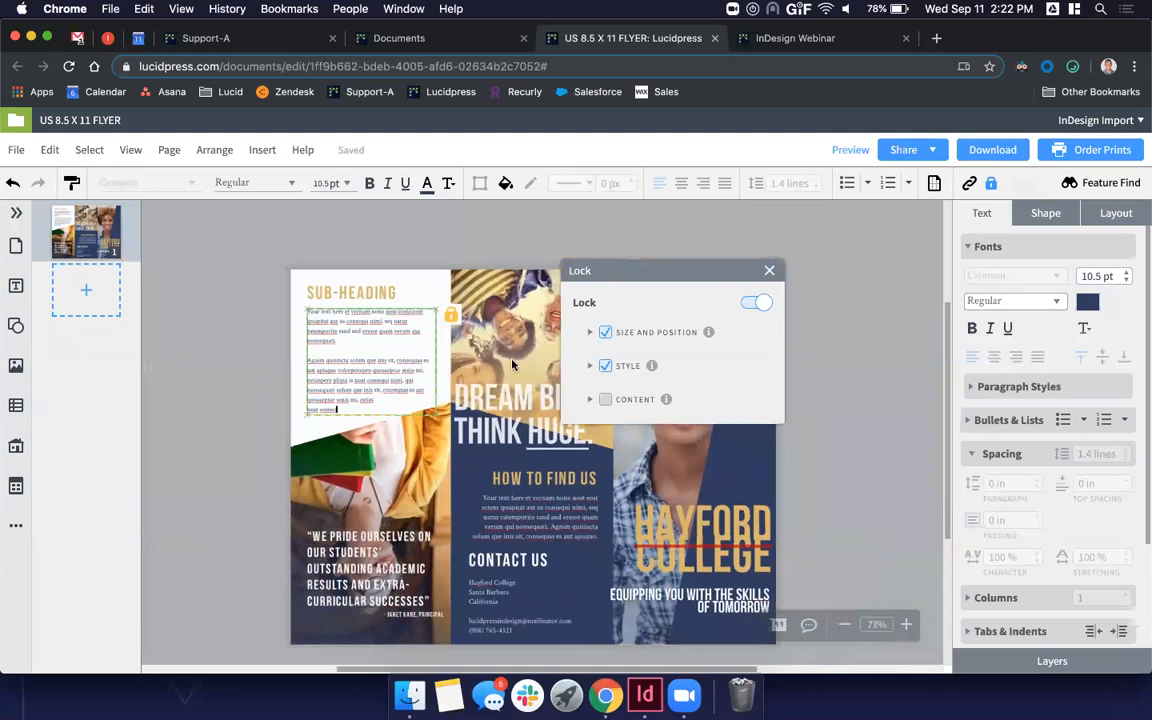
left_click_drag(646, 281, 811, 254)
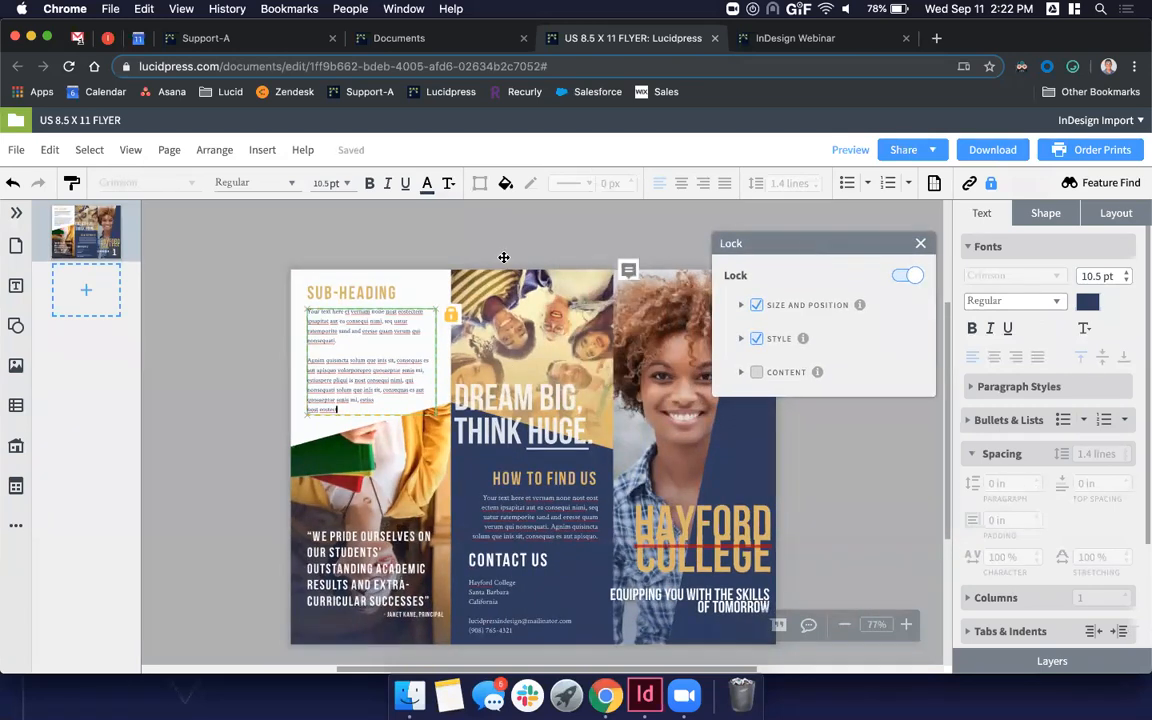
scroll(444, 312, "right", 1)
scroll(444, 312, "right", 2)
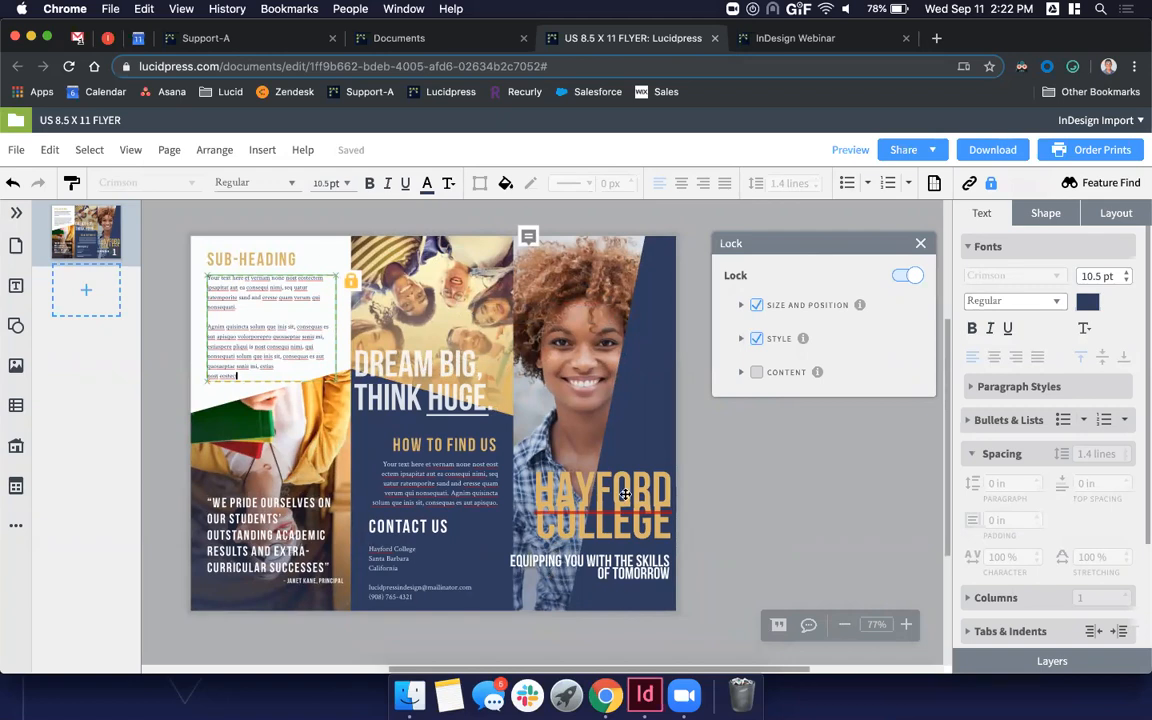
- Select every element on the brochure page and lock all of them completely, including size and position, style, and content
left_click(585, 495)
left_click(440, 445)
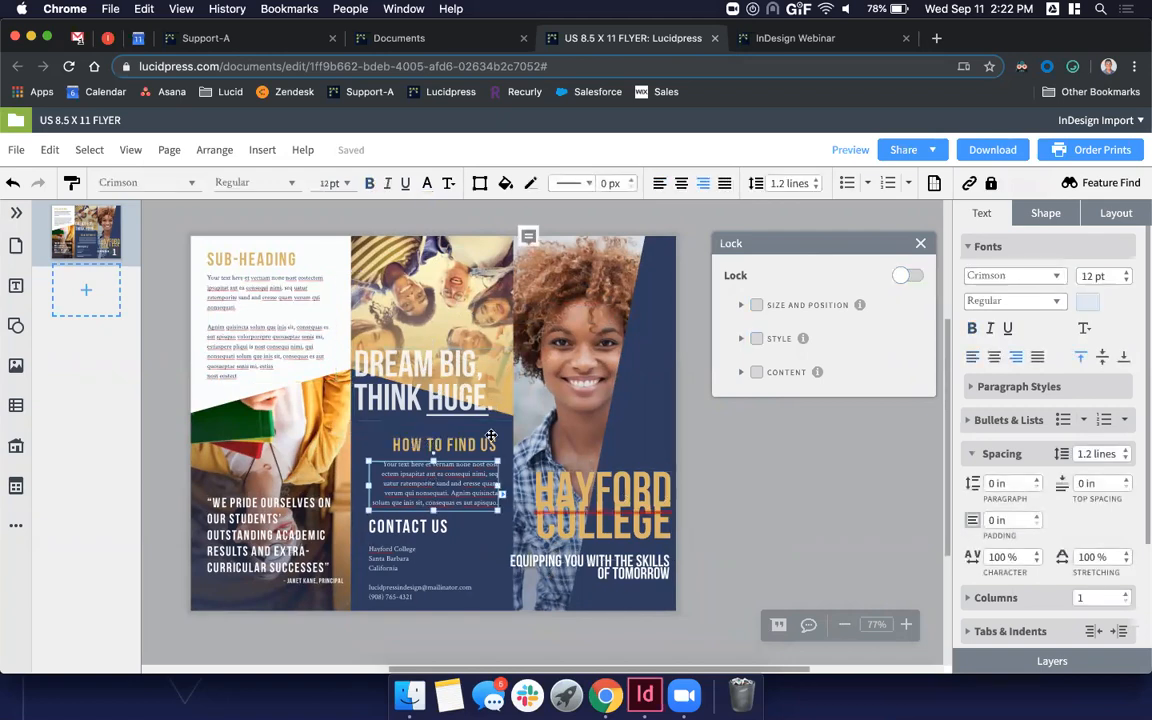
left_click(654, 312)
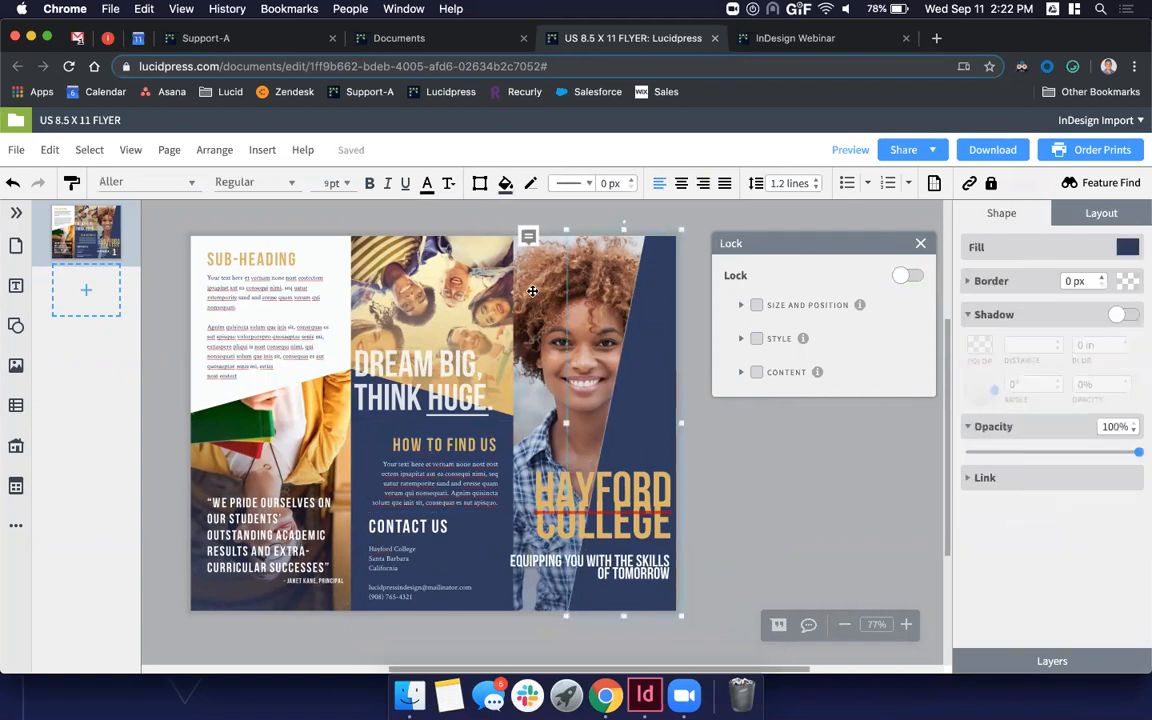
left_click(168, 225)
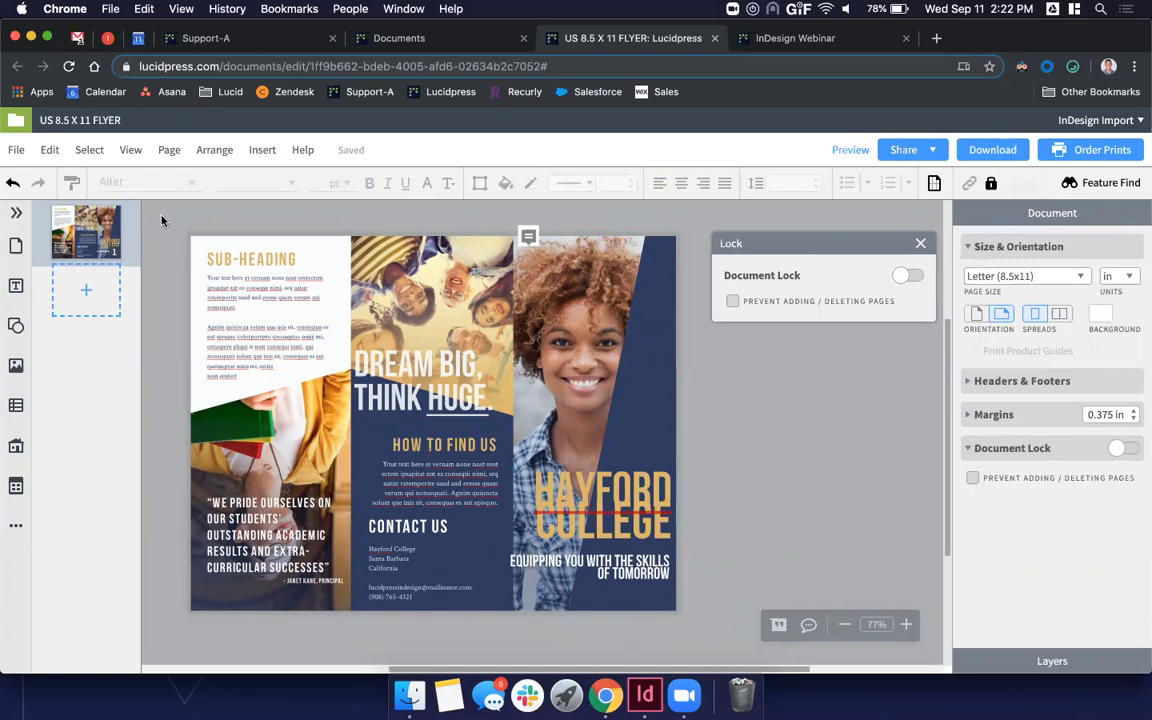
left_click_drag(161, 216, 685, 621)
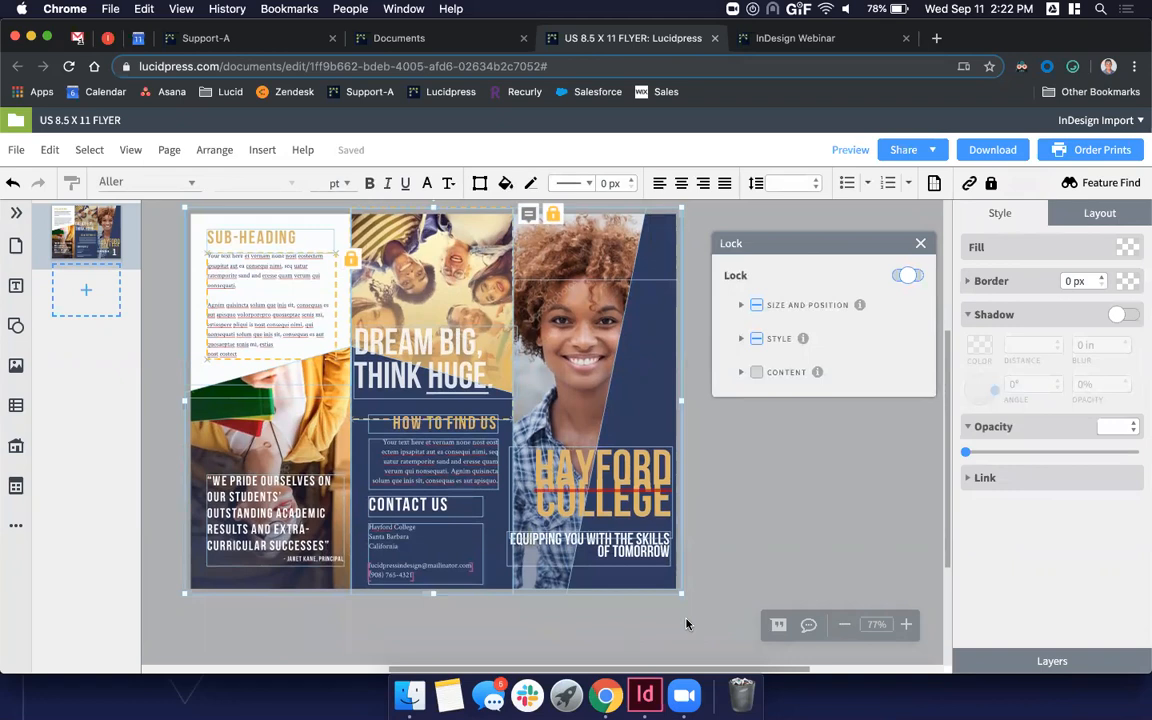
left_click(908, 276)
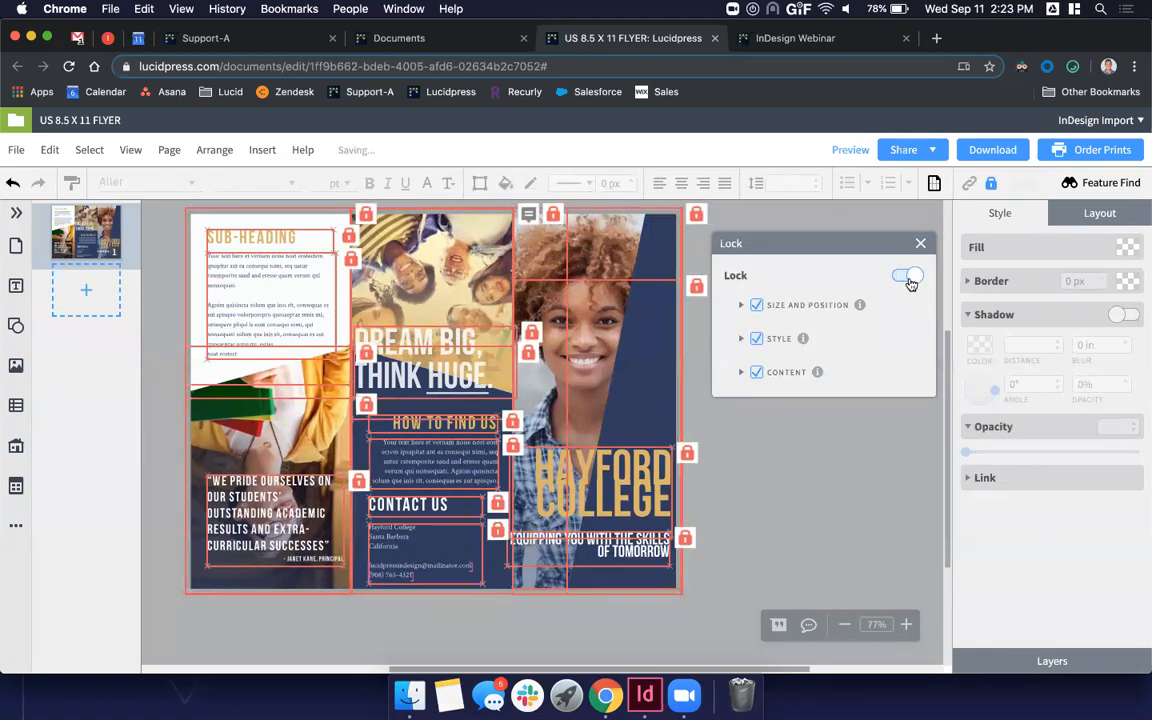
left_click(712, 424)
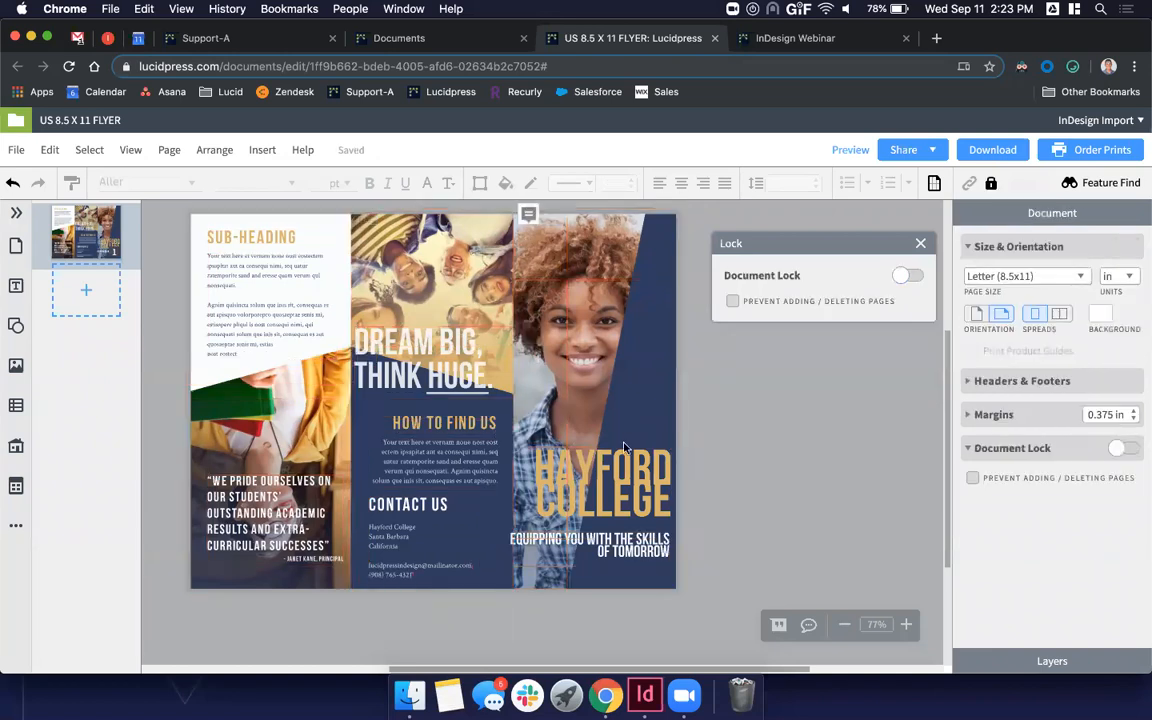
- Release only the content lock on the contact details text, the group photo, the portrait photo and the photo behind the quote
left_click(380, 546)
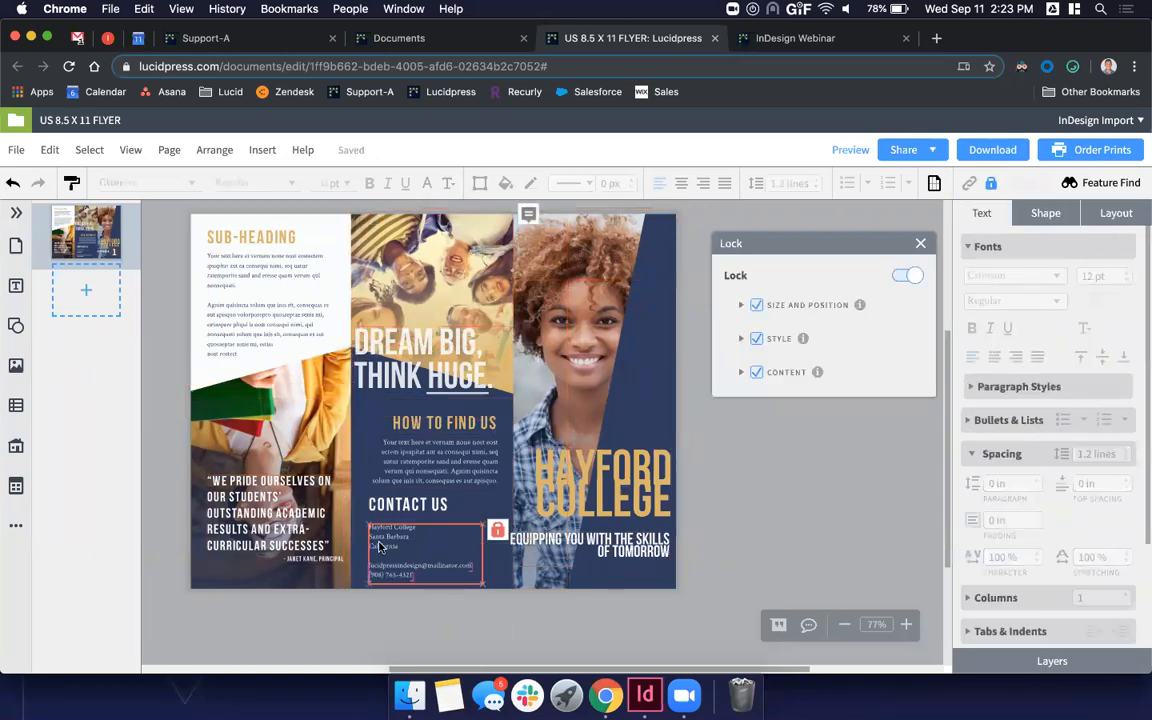
left_click(756, 372)
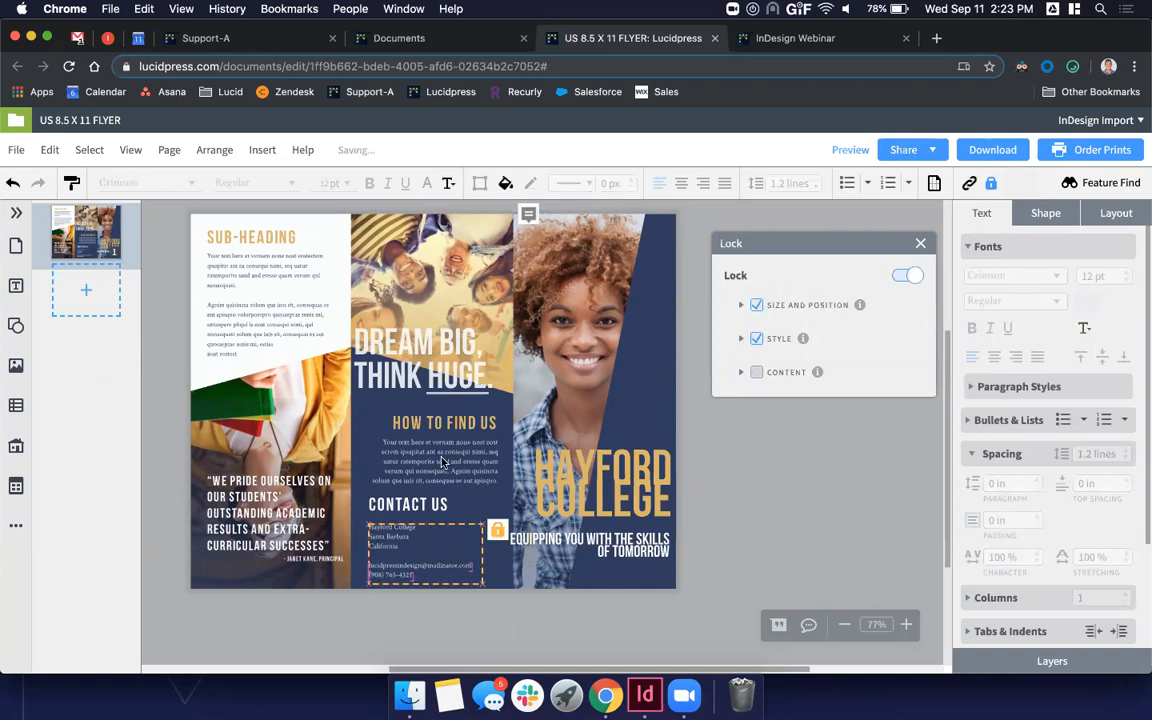
left_click(472, 220)
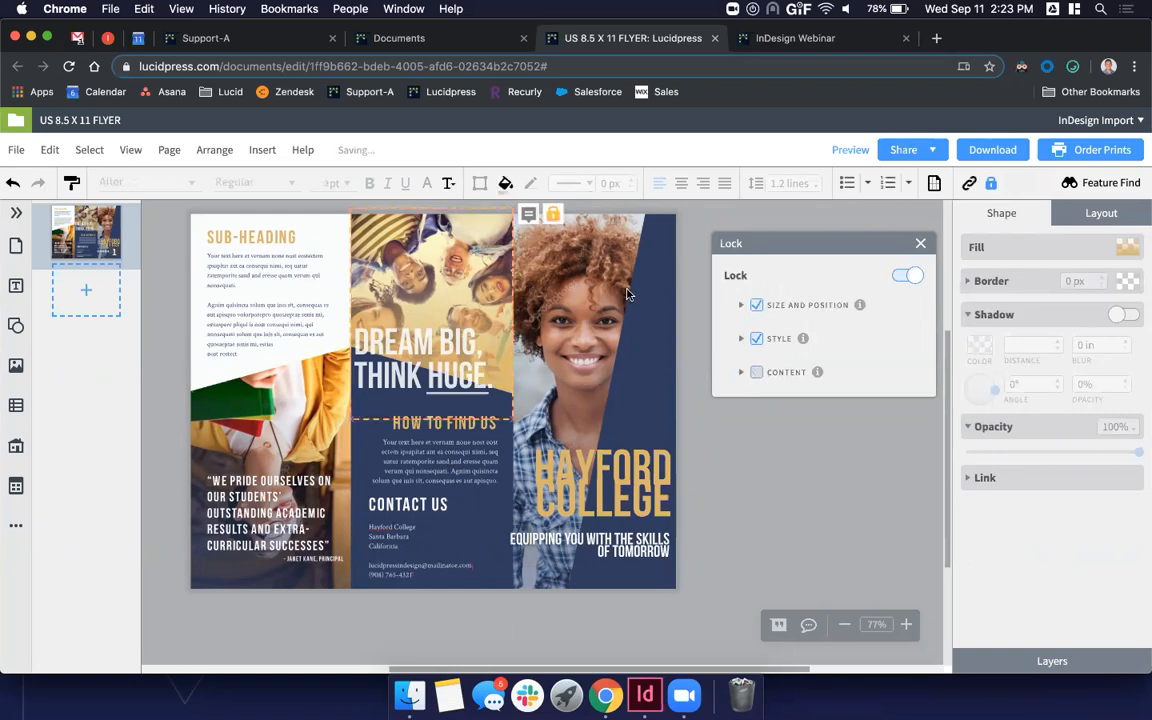
left_click(757, 372)
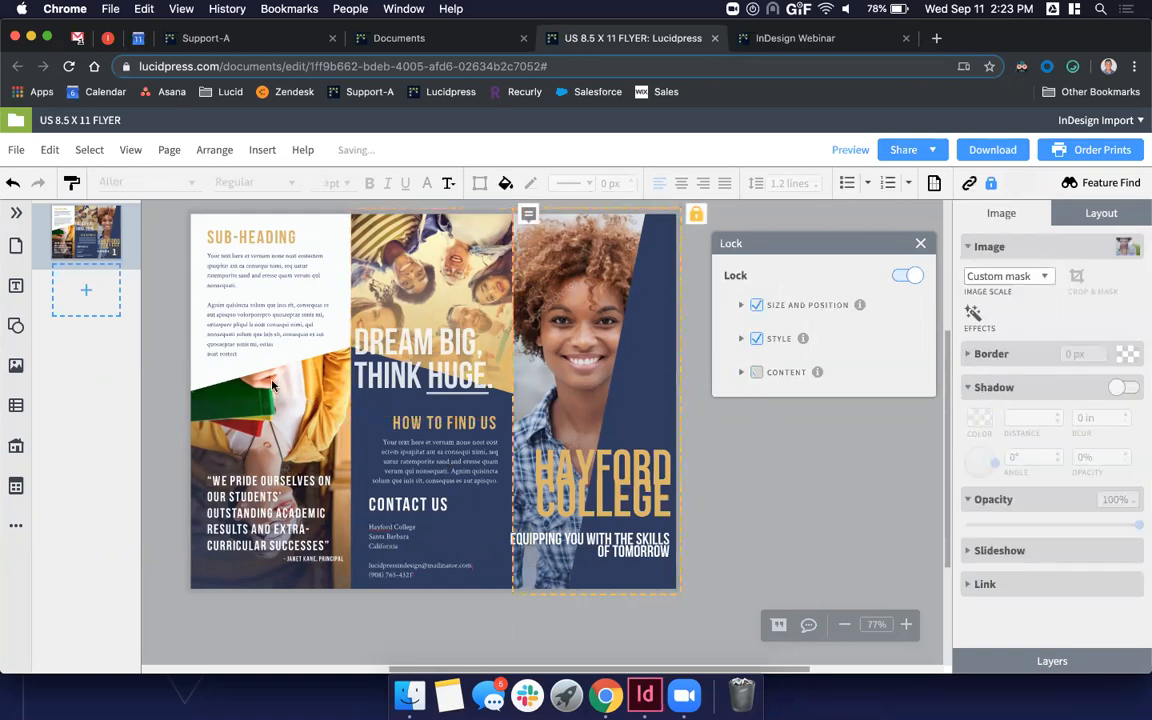
left_click(758, 373)
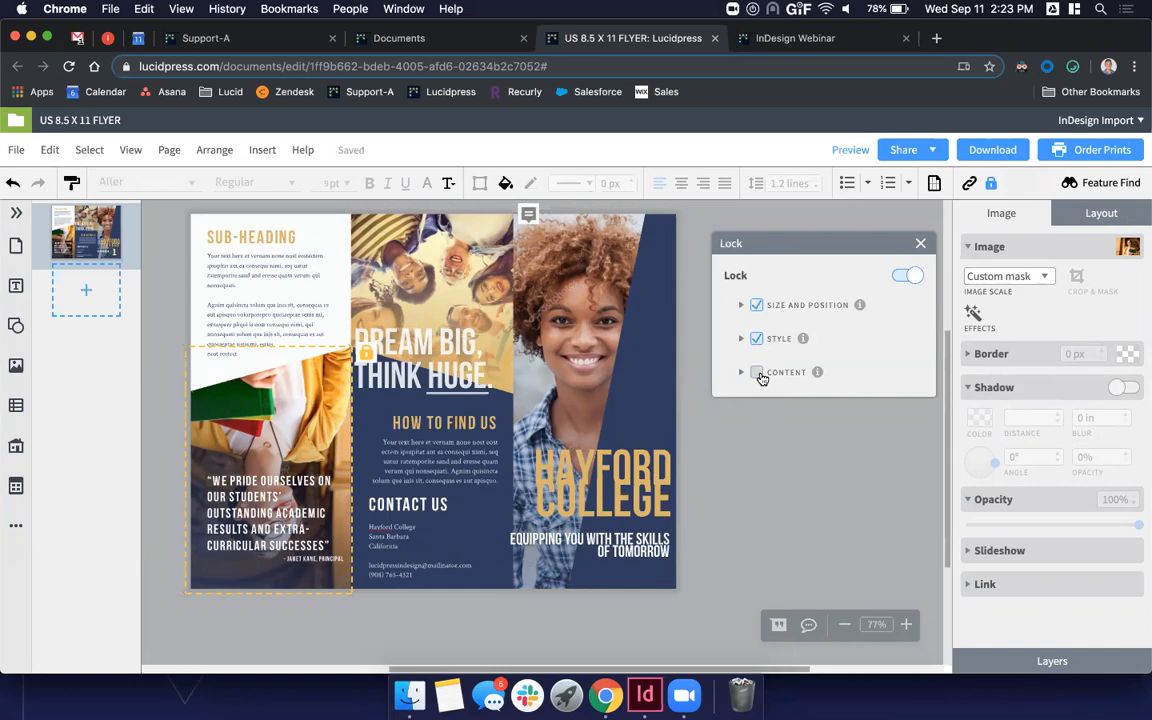
left_click(739, 473)
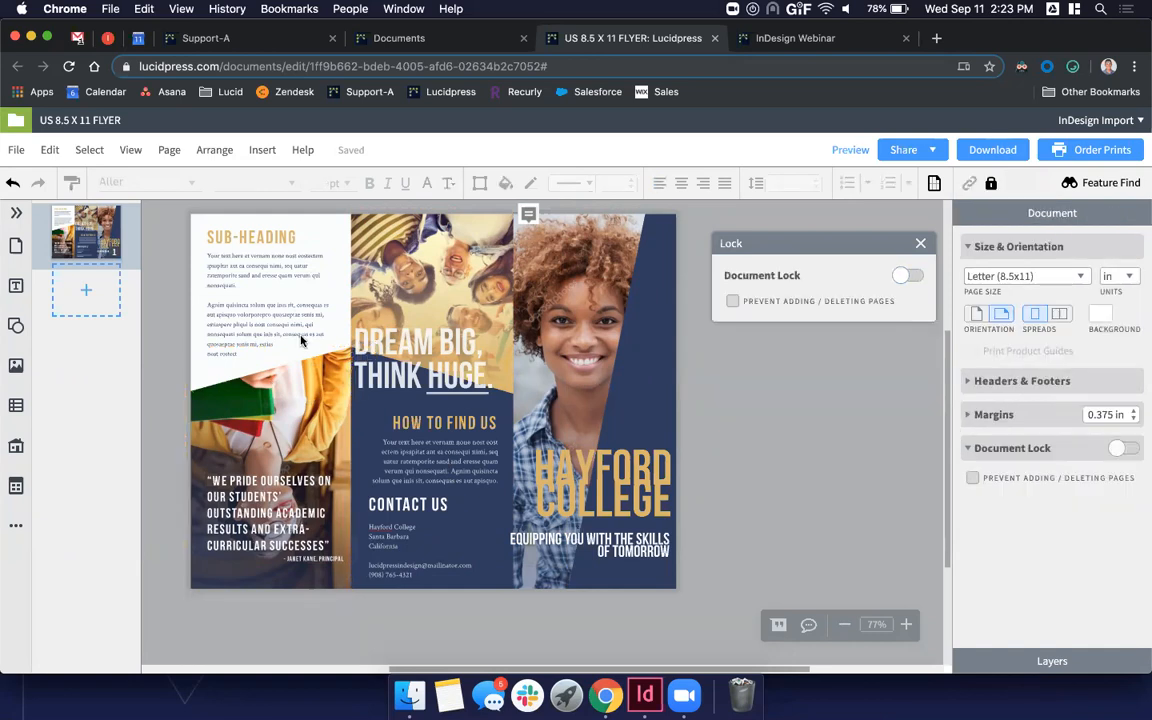
- Select page 1, place its lock options beside the page thumbnails, and prevent both page deletion and adding content
left_click(85, 246)
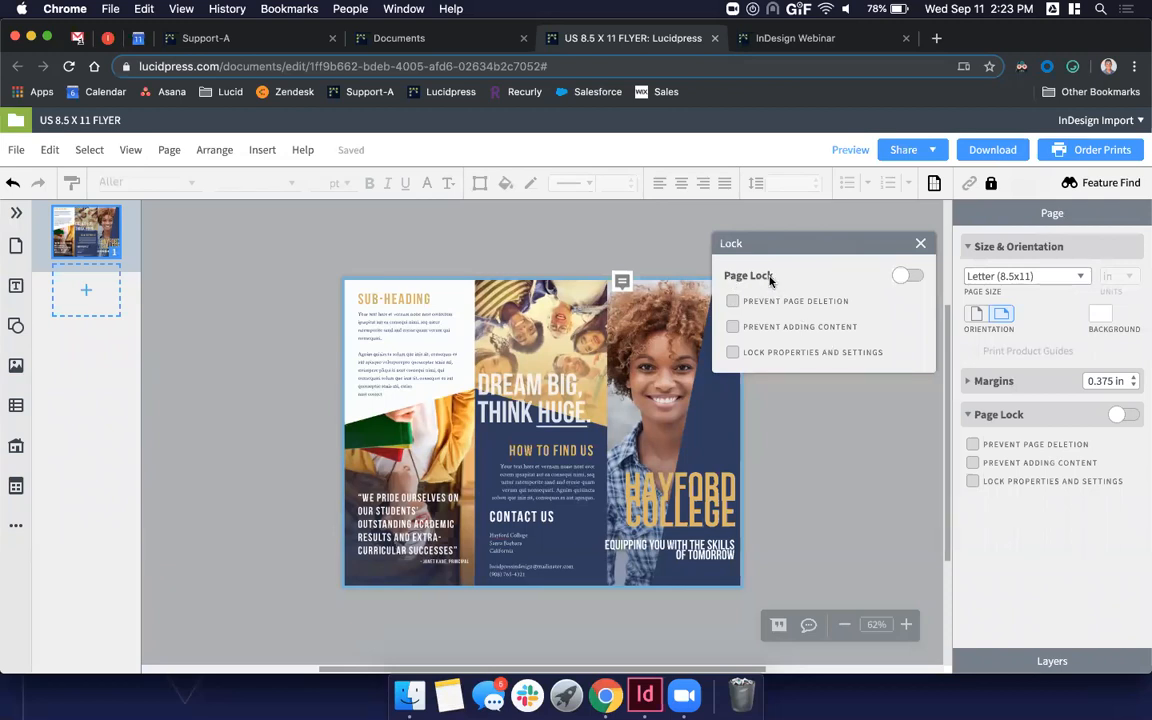
right_click(66, 236)
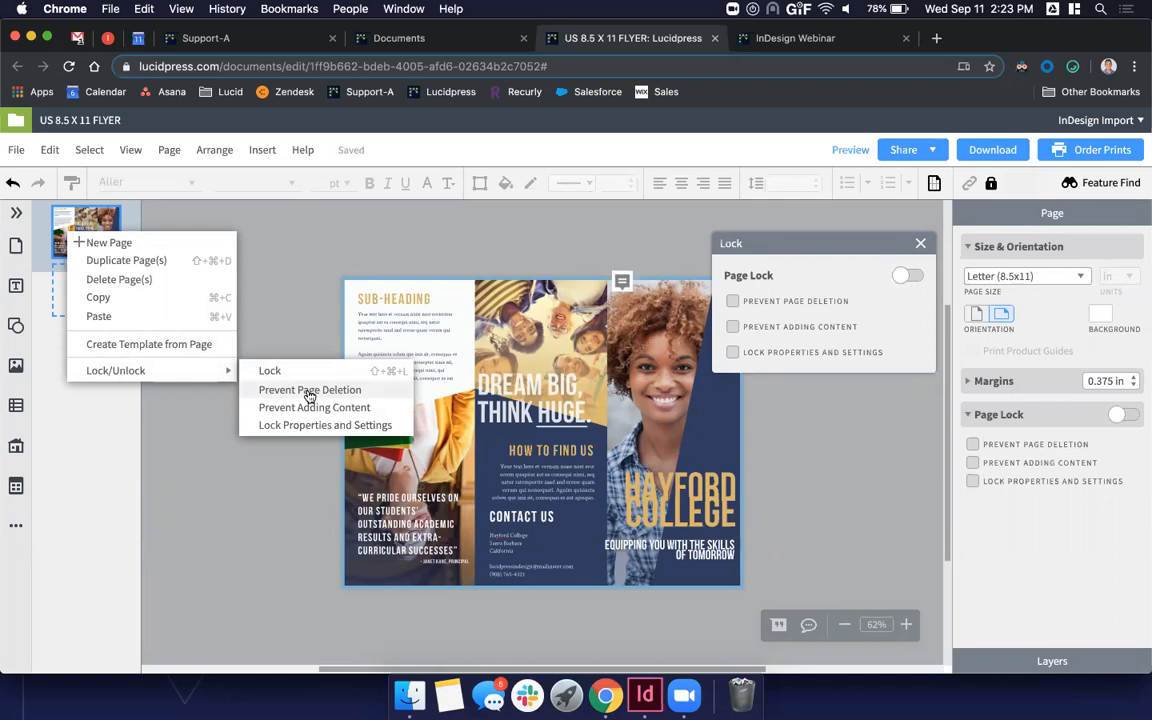
left_click_drag(760, 243, 218, 232)
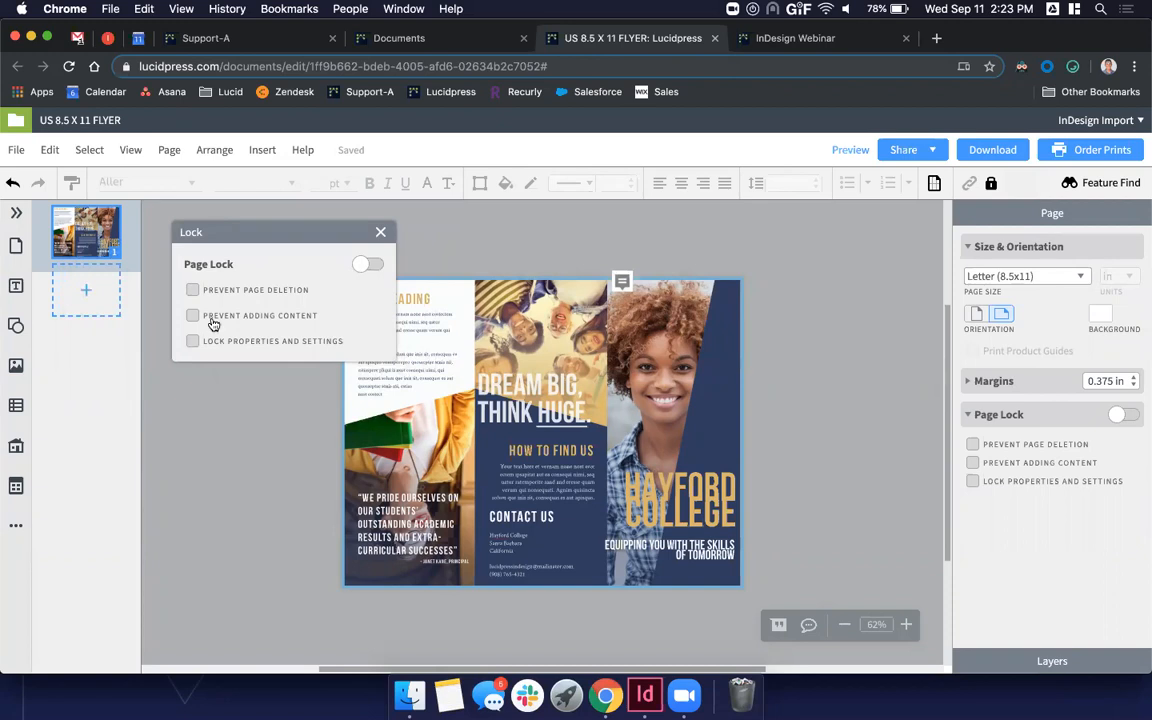
left_click(192, 291)
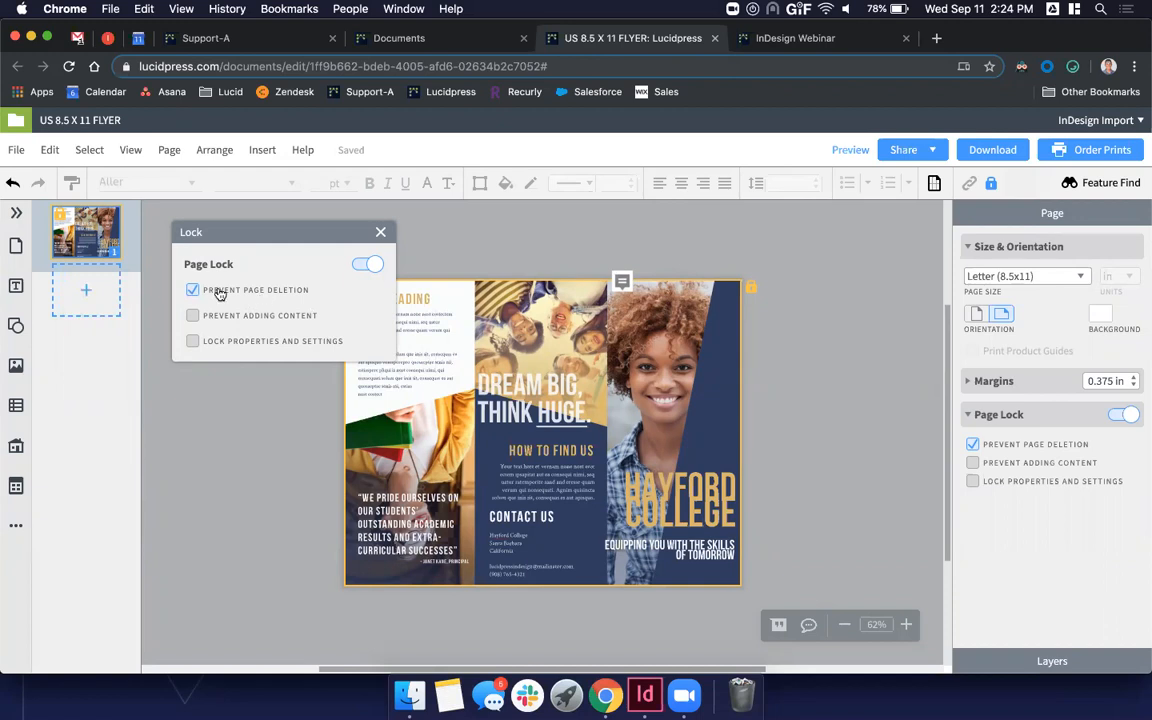
mouse_move(103, 242)
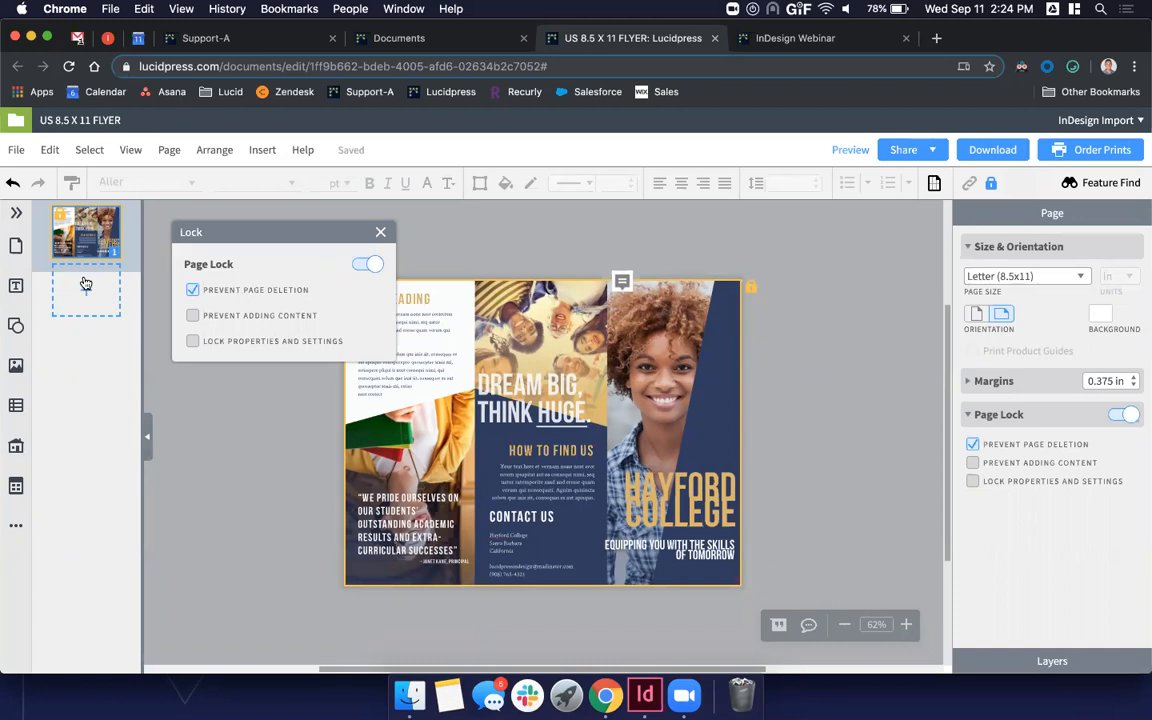
left_click(193, 317)
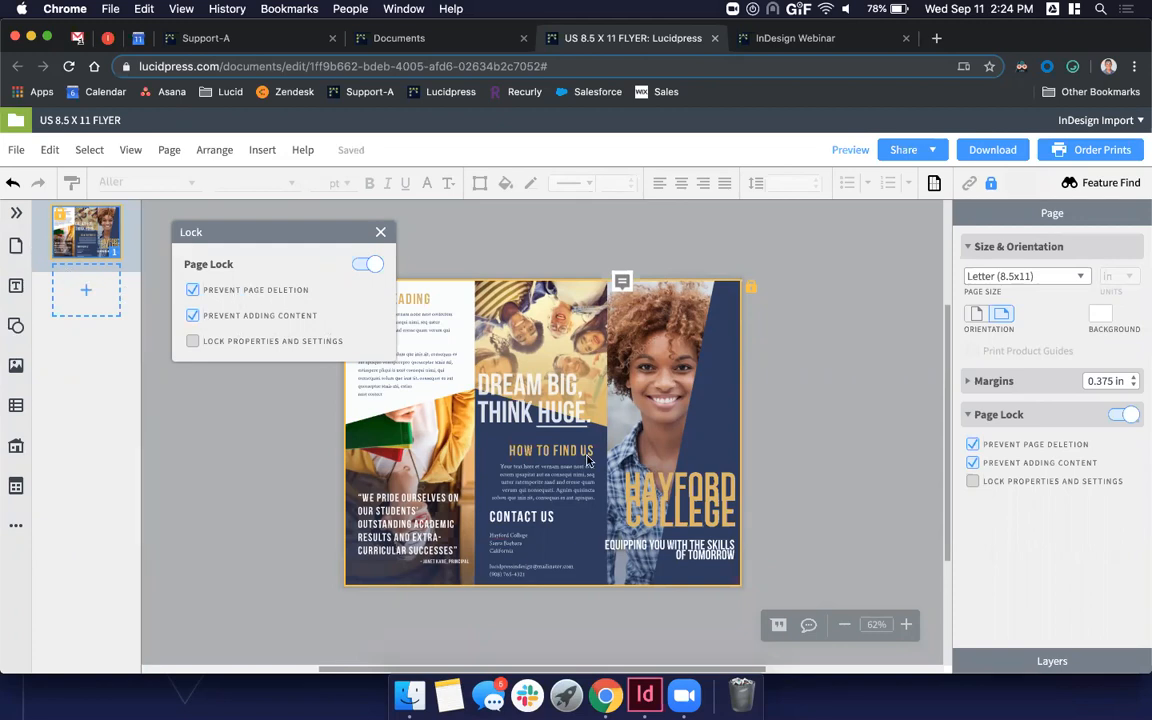
- Check the contact details' lock and try adding a text style and a library image to the locked page
scroll(580, 458, "up", 3)
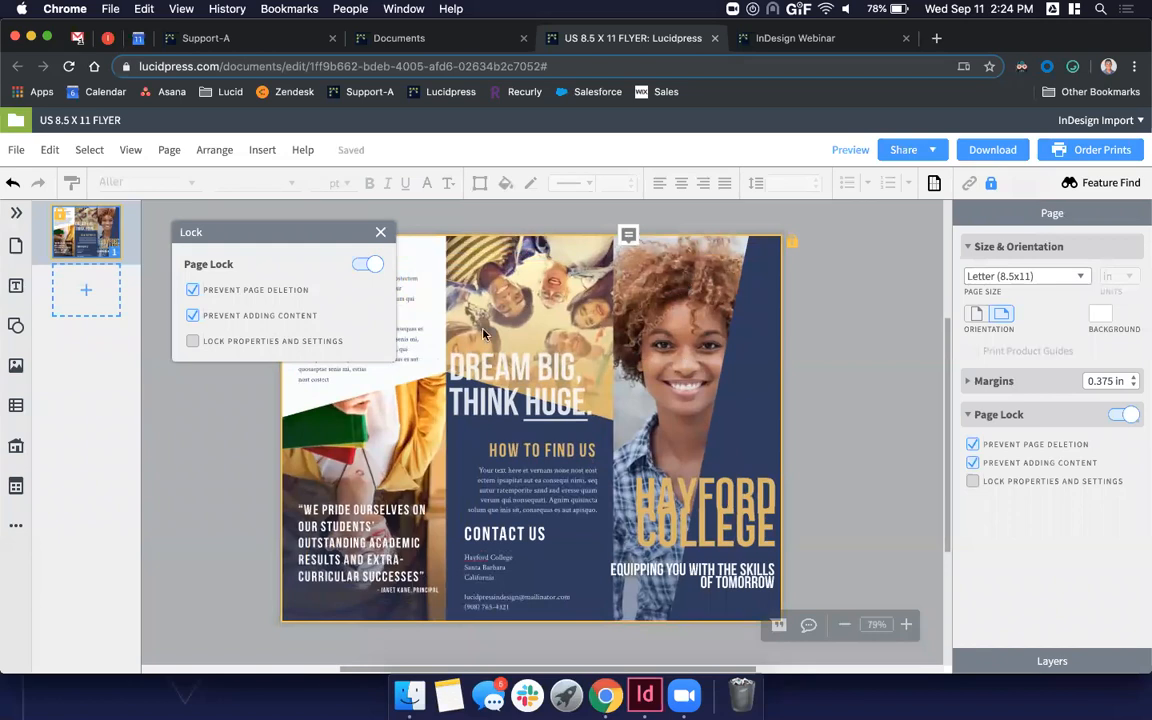
left_click(500, 575)
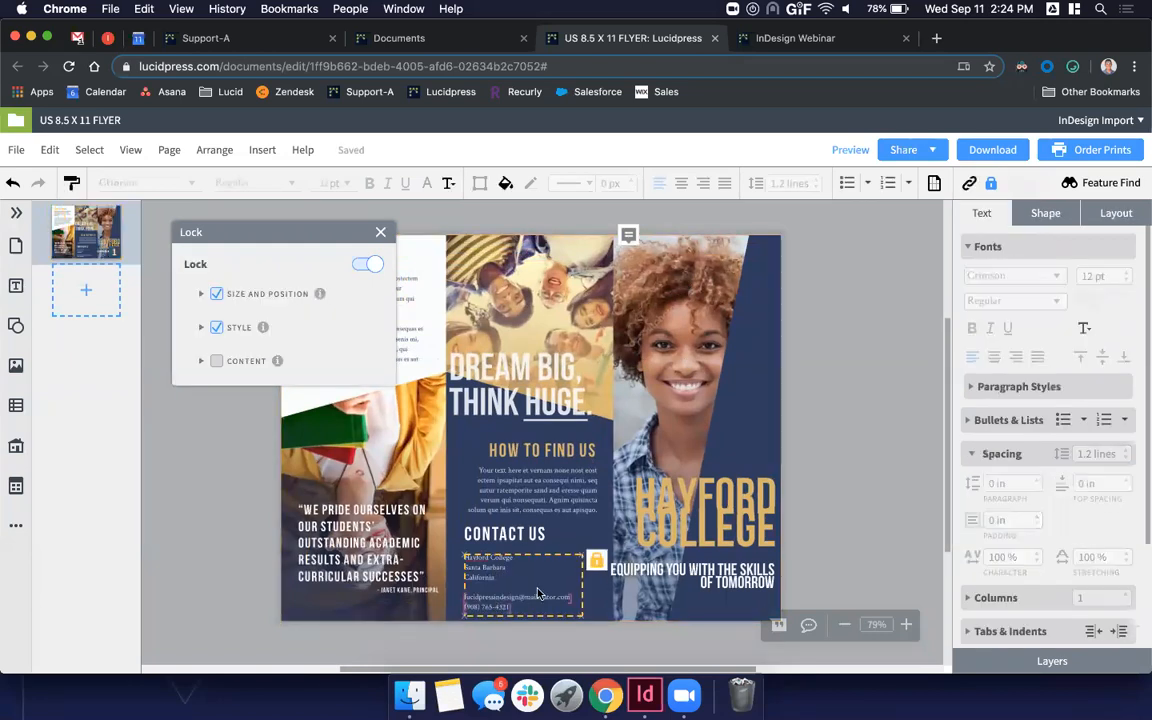
left_click(90, 248)
left_click(18, 287)
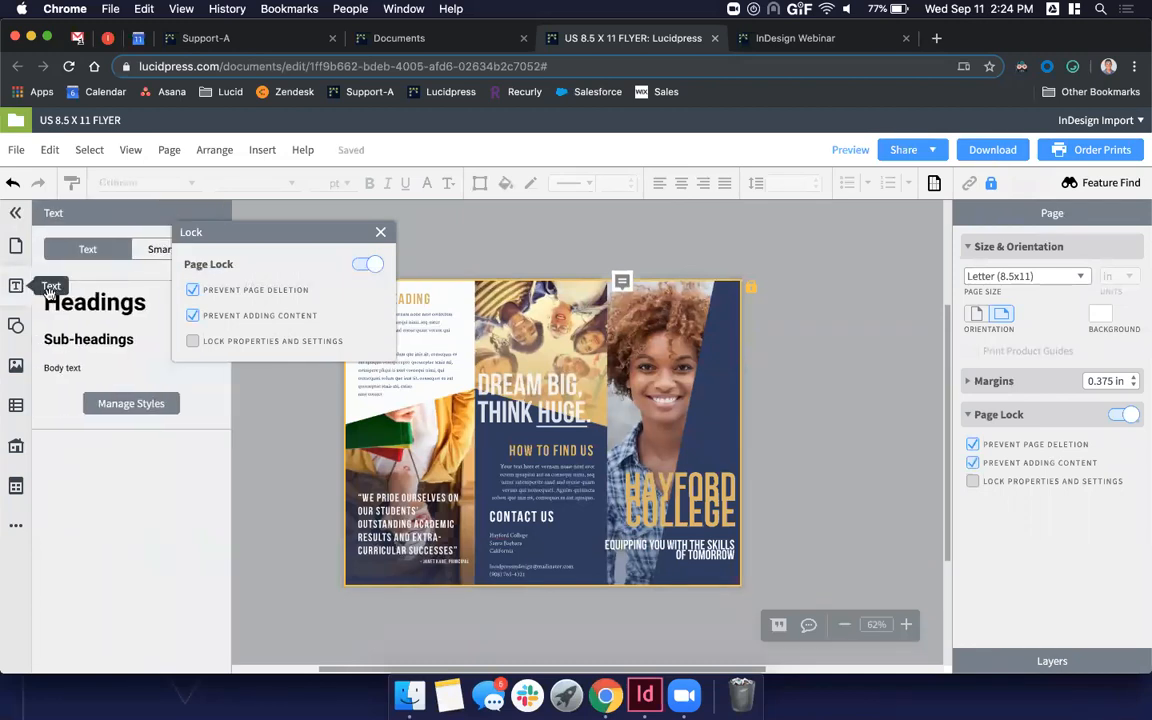
left_click_drag(70, 292, 45, 340)
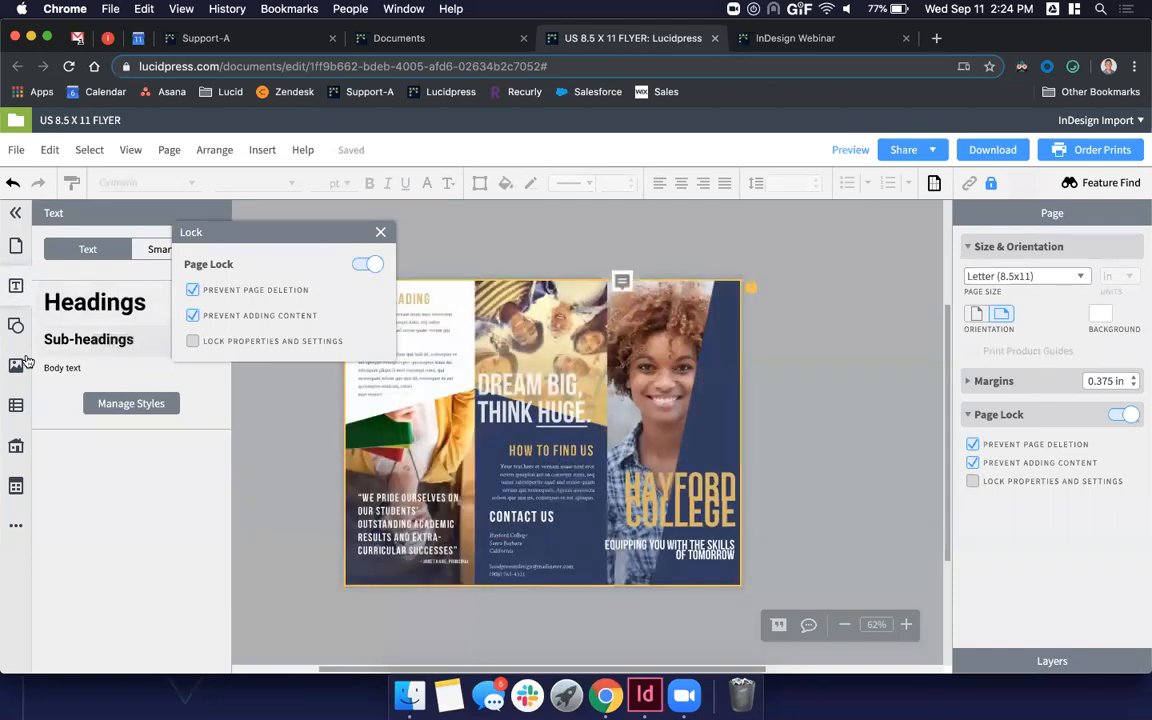
left_click(15, 365)
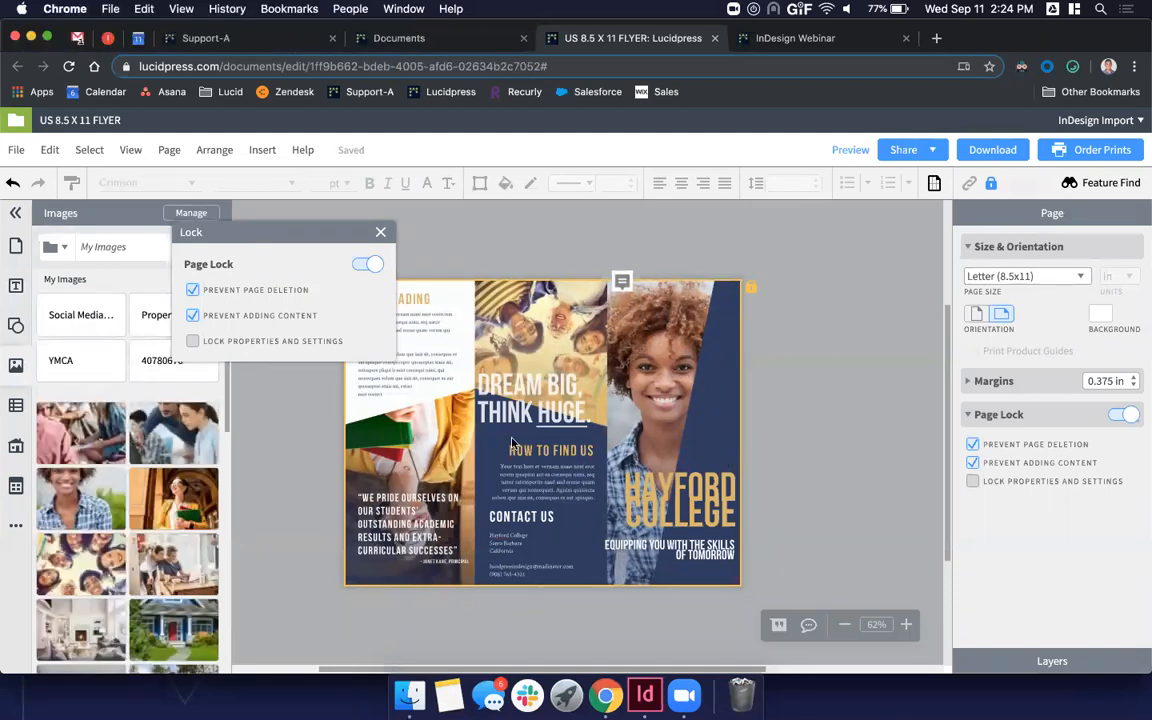
left_click_drag(82, 424, 18, 323)
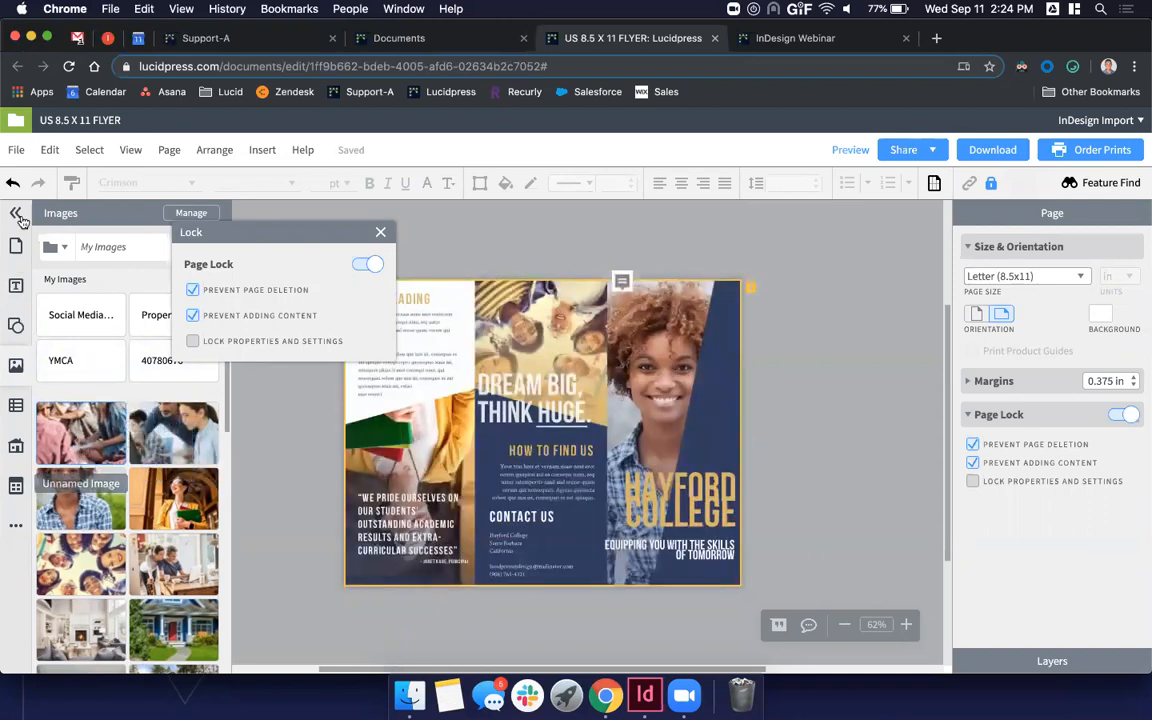
left_click(15, 212)
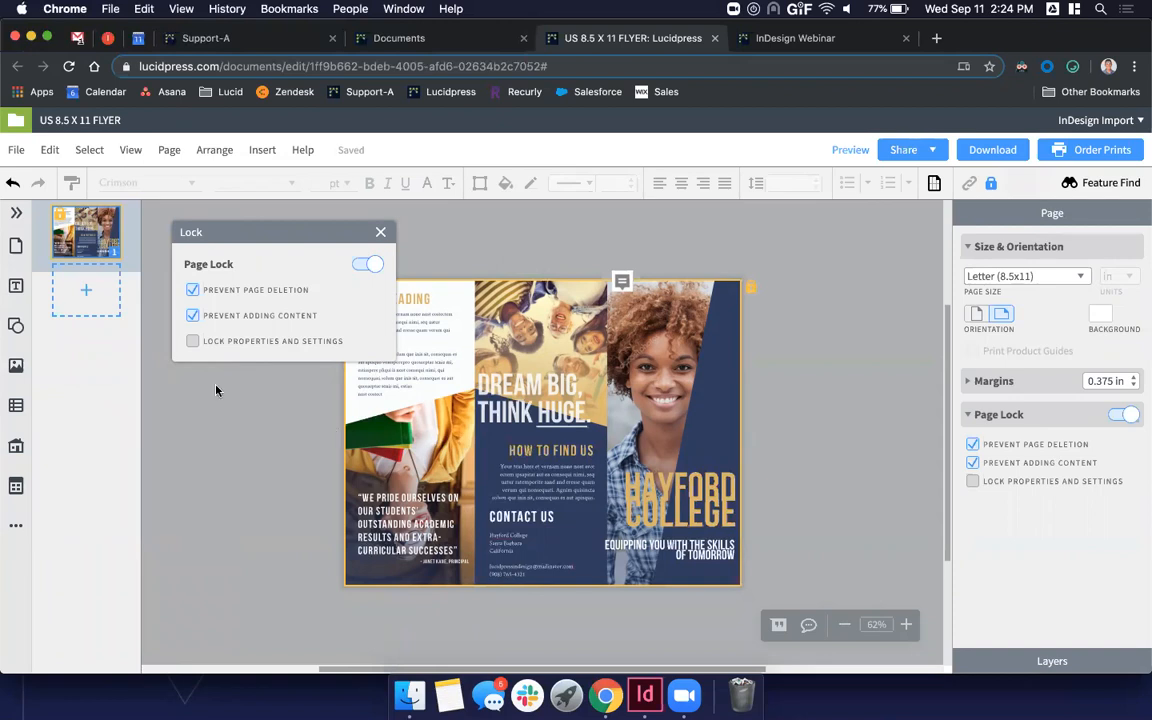
- Lock the properties and settings of page 1 and deselect the page
left_click(192, 342)
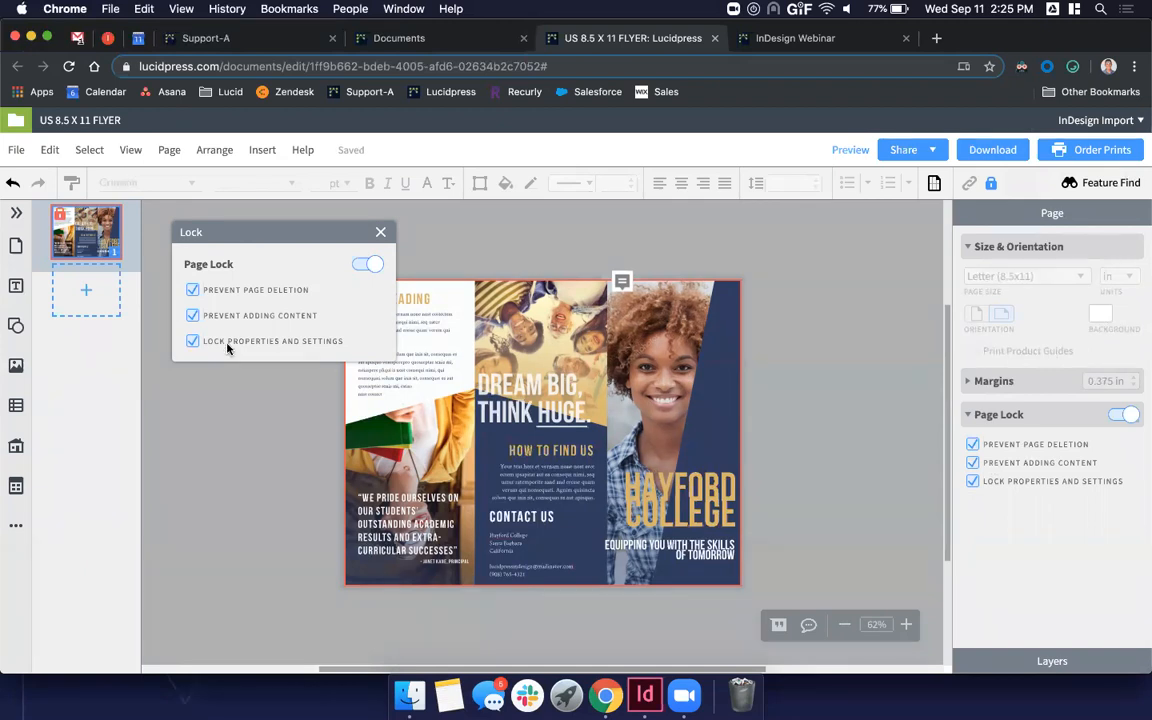
left_click(239, 457)
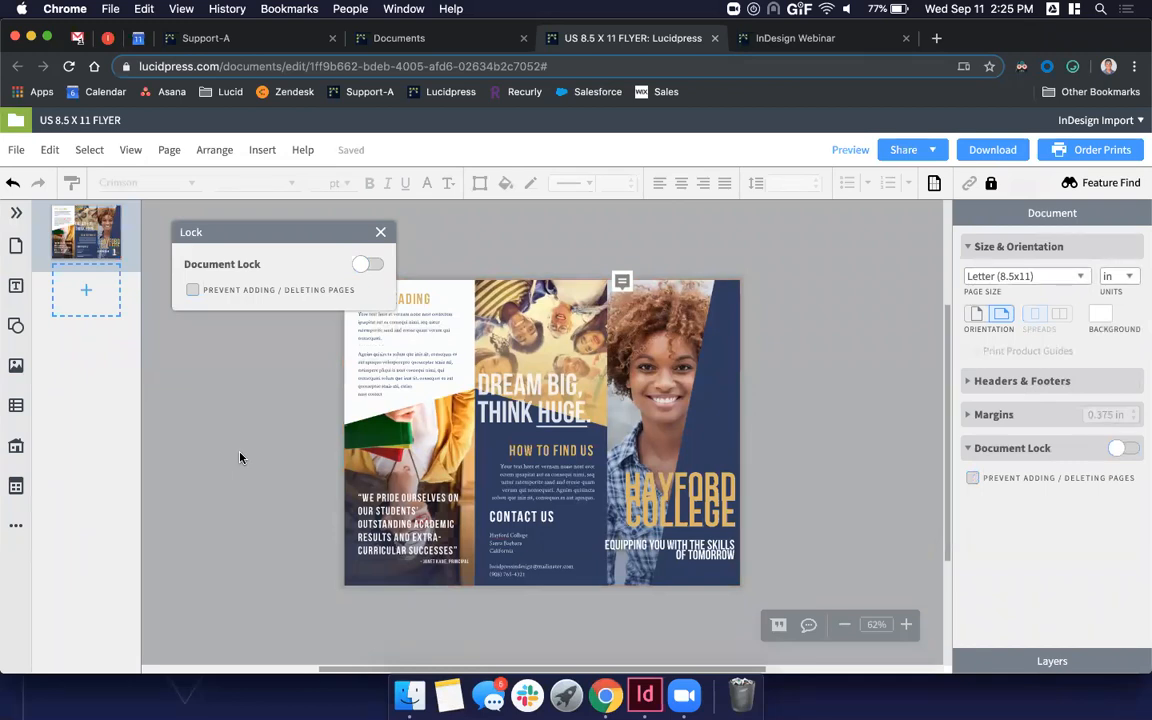
- Prevent adding or deleting pages in the document, try adding the inside page with image, and release the document lock
left_click(194, 291)
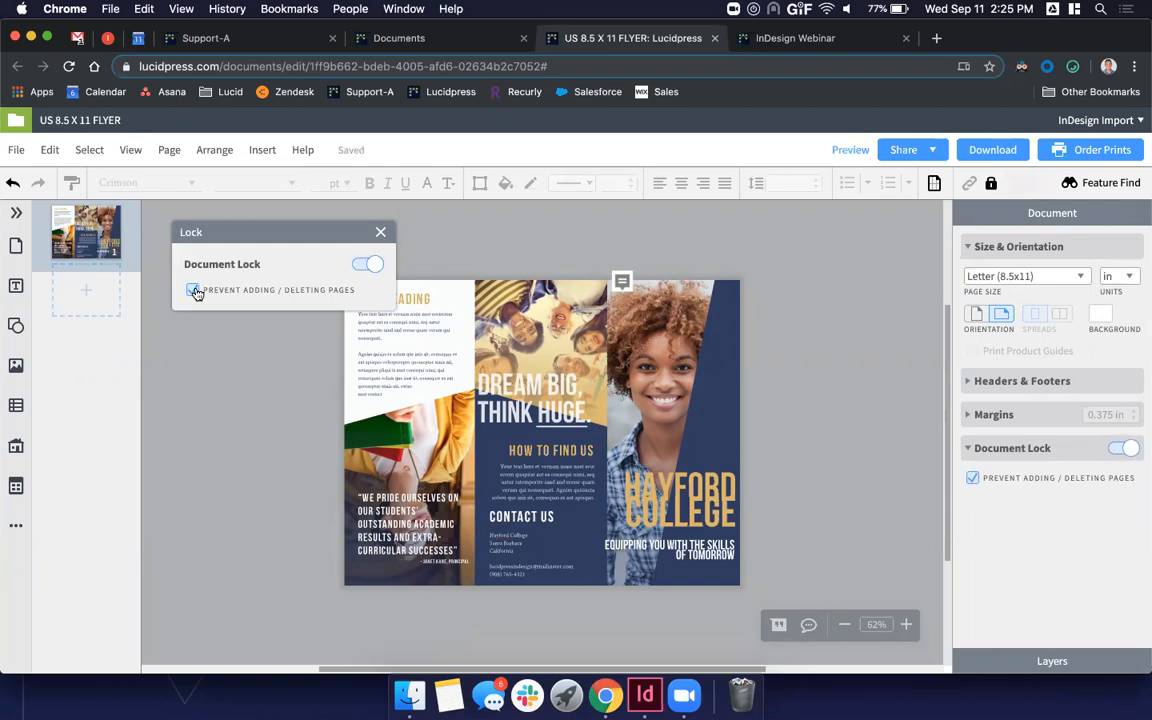
left_click(14, 250)
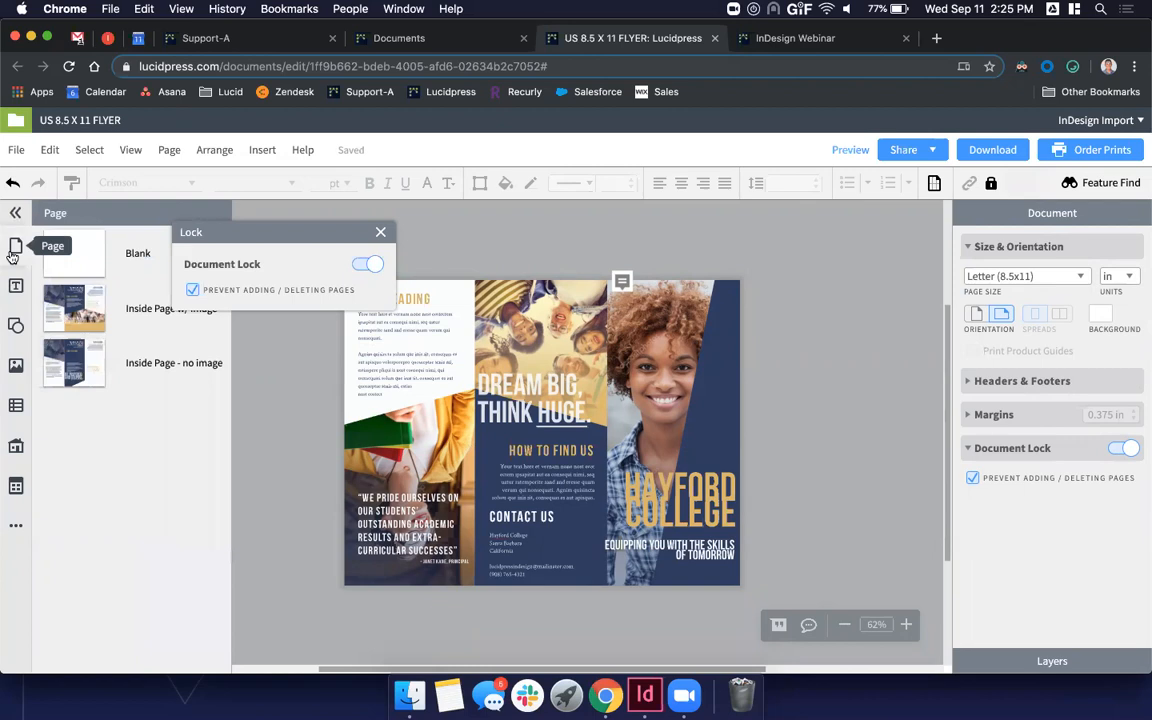
left_click(87, 316)
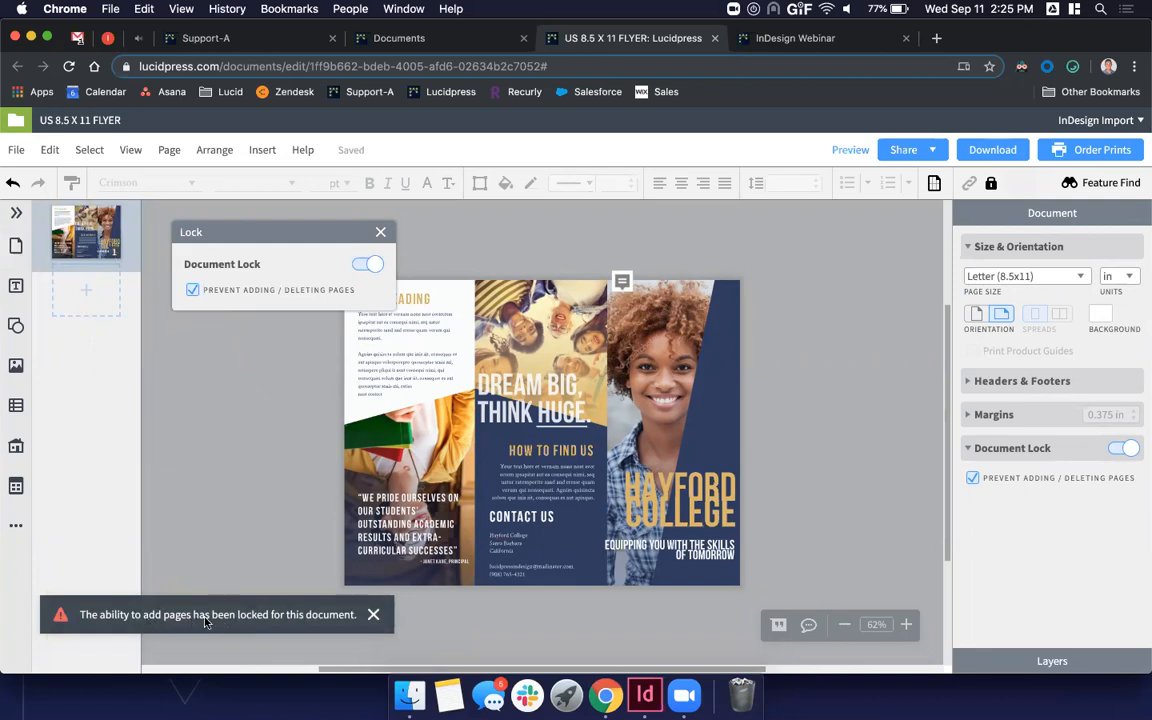
left_click(193, 291)
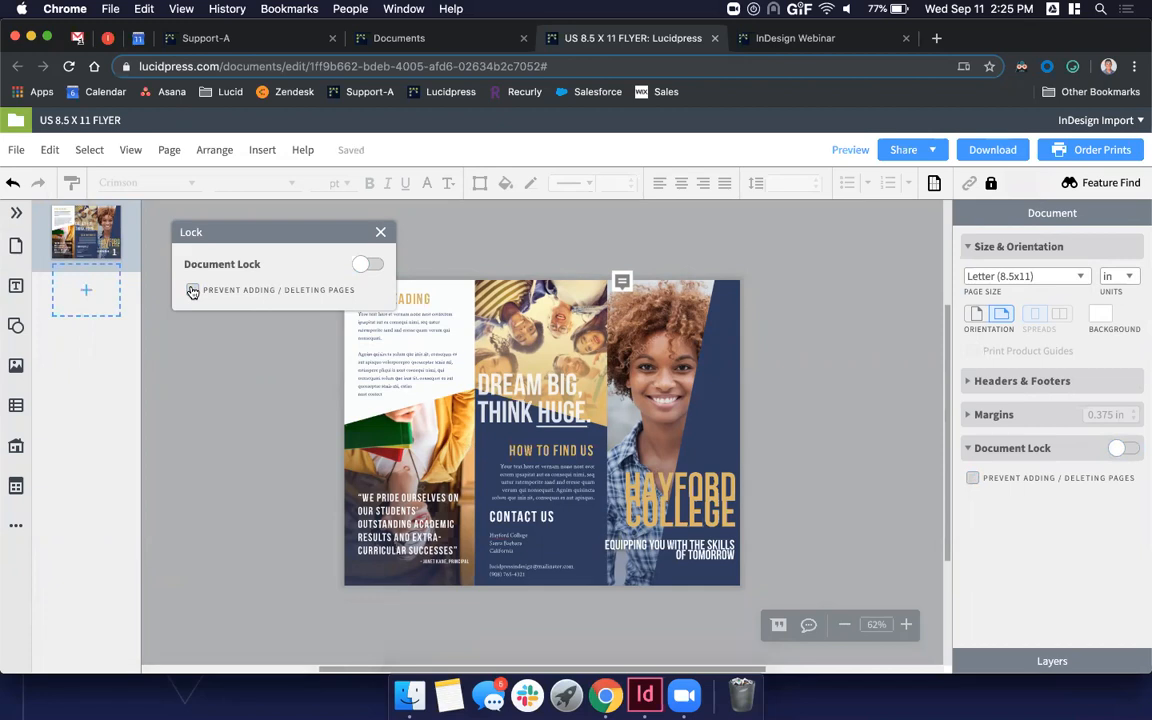
- Try adding a blank second page to the unlocked document, delete it again, and deselect page 1
left_click(54, 264)
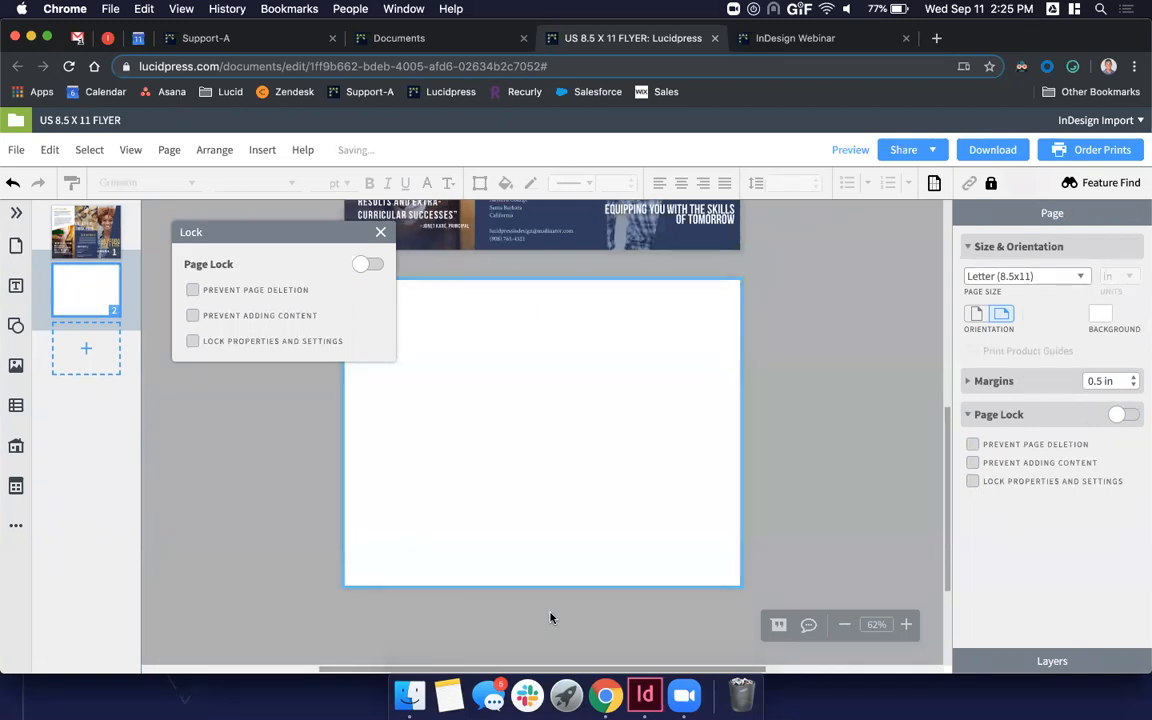
key("Delete")
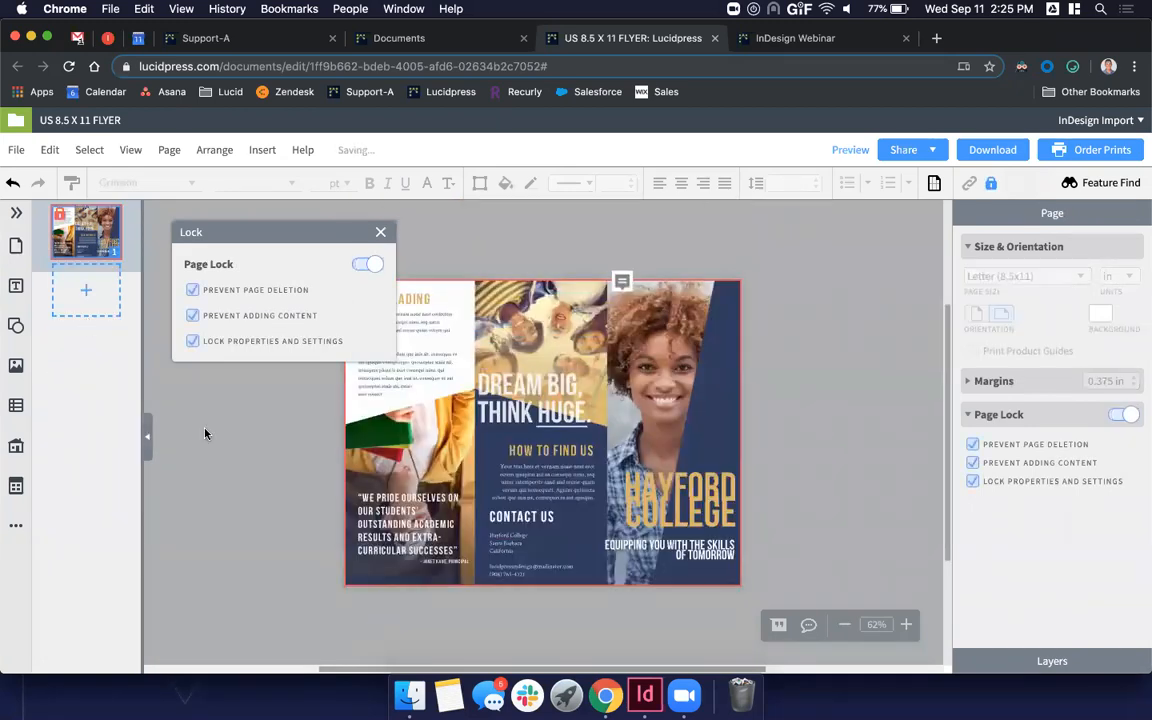
left_click(206, 432)
- Prevent adding or deleting pages, try adding a blank page below page 1, and release the document lock
left_click(193, 290)
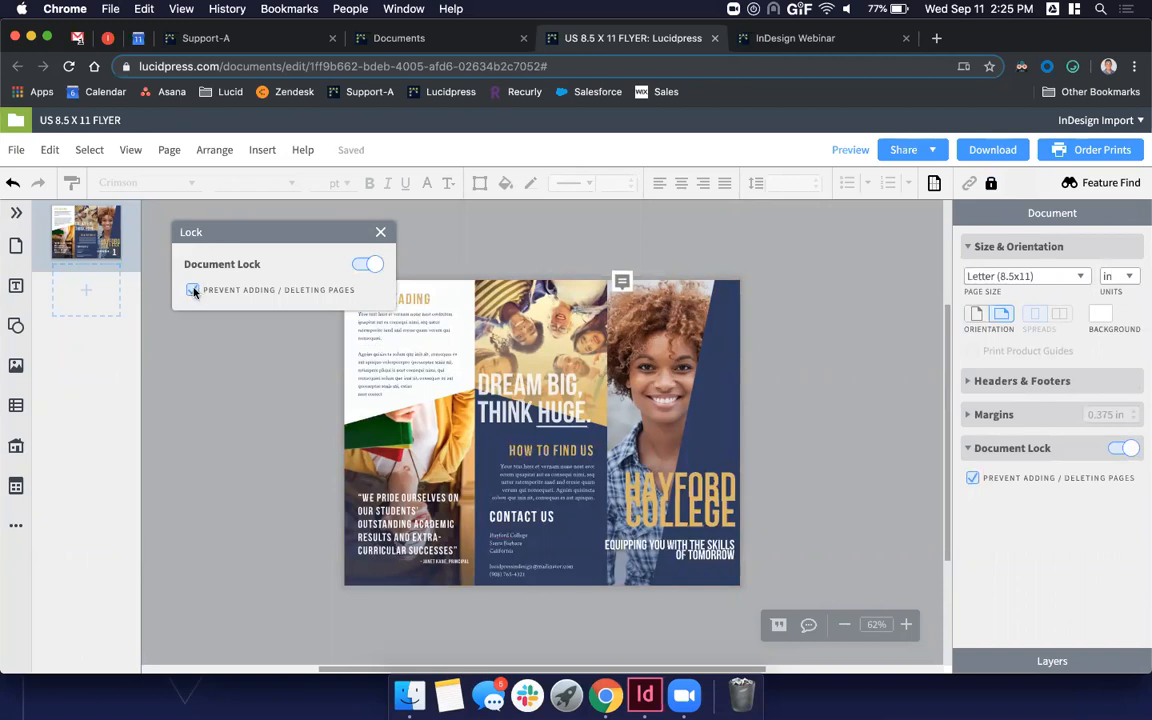
left_click(85, 298)
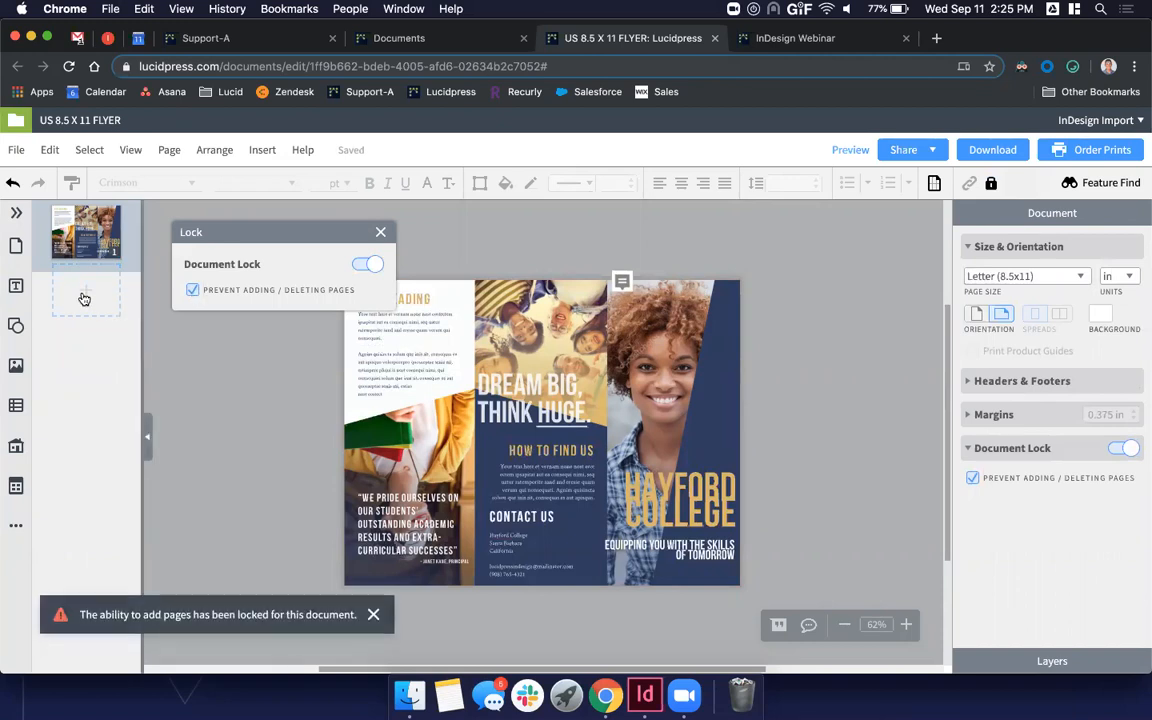
left_click(196, 292)
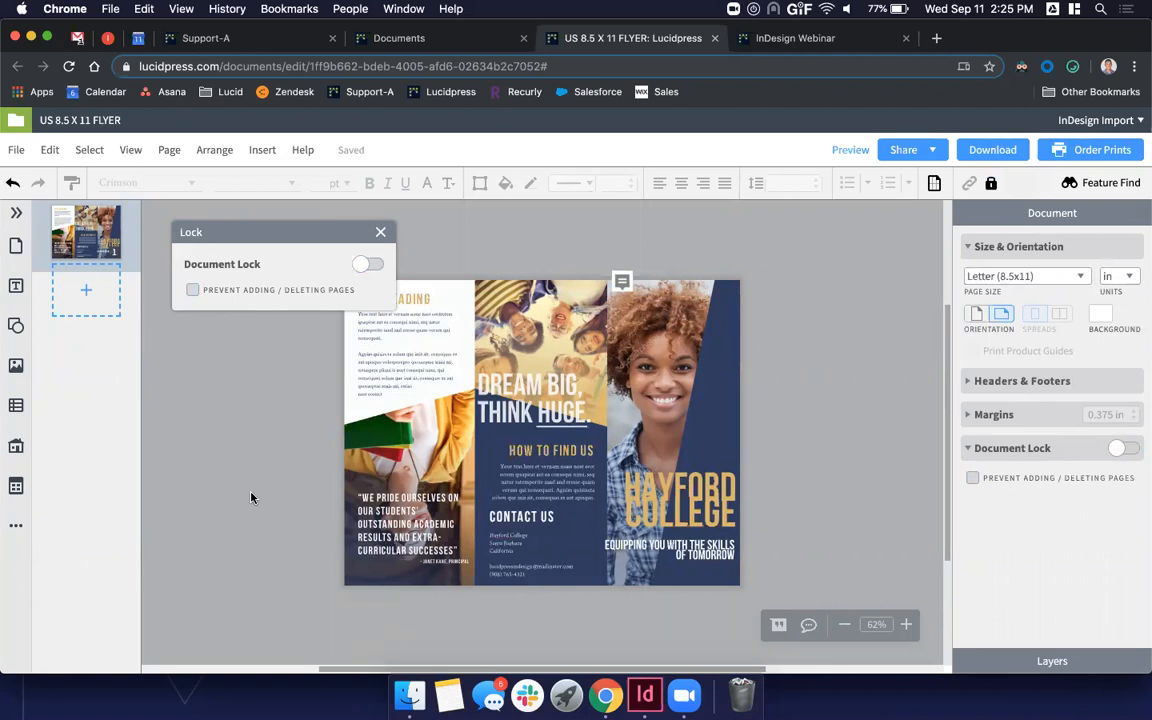
- Check the lock options on the Hayford College title and deselect it
left_click(684, 507)
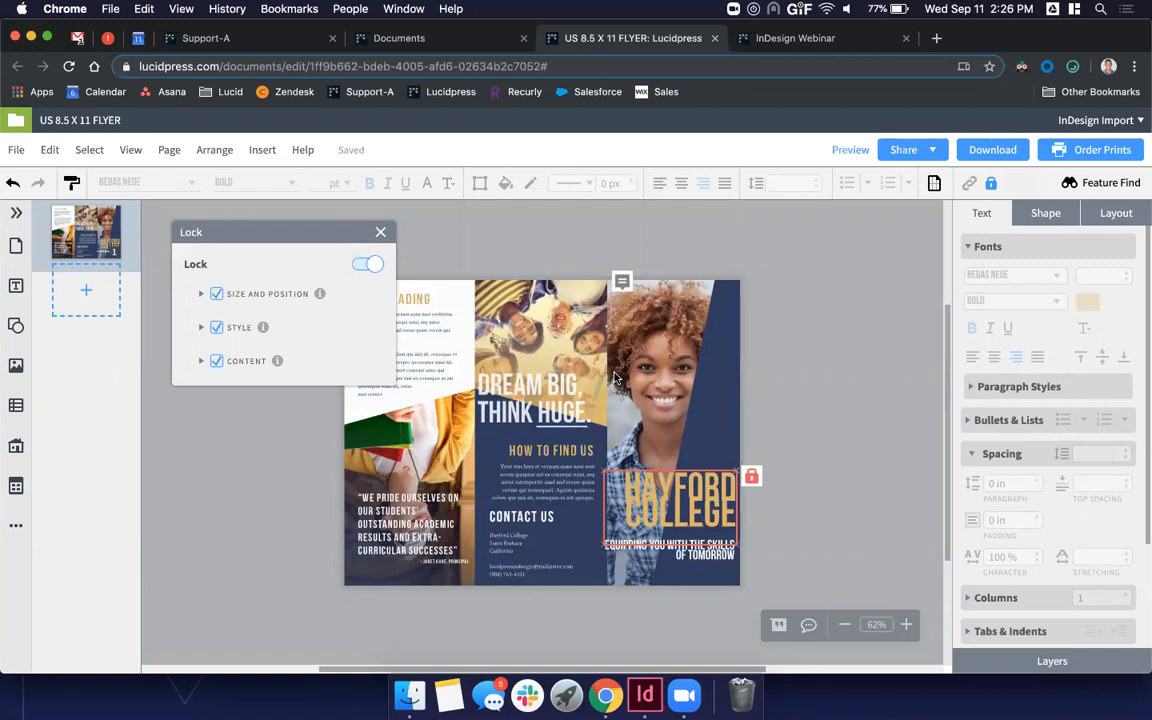
left_click(520, 247)
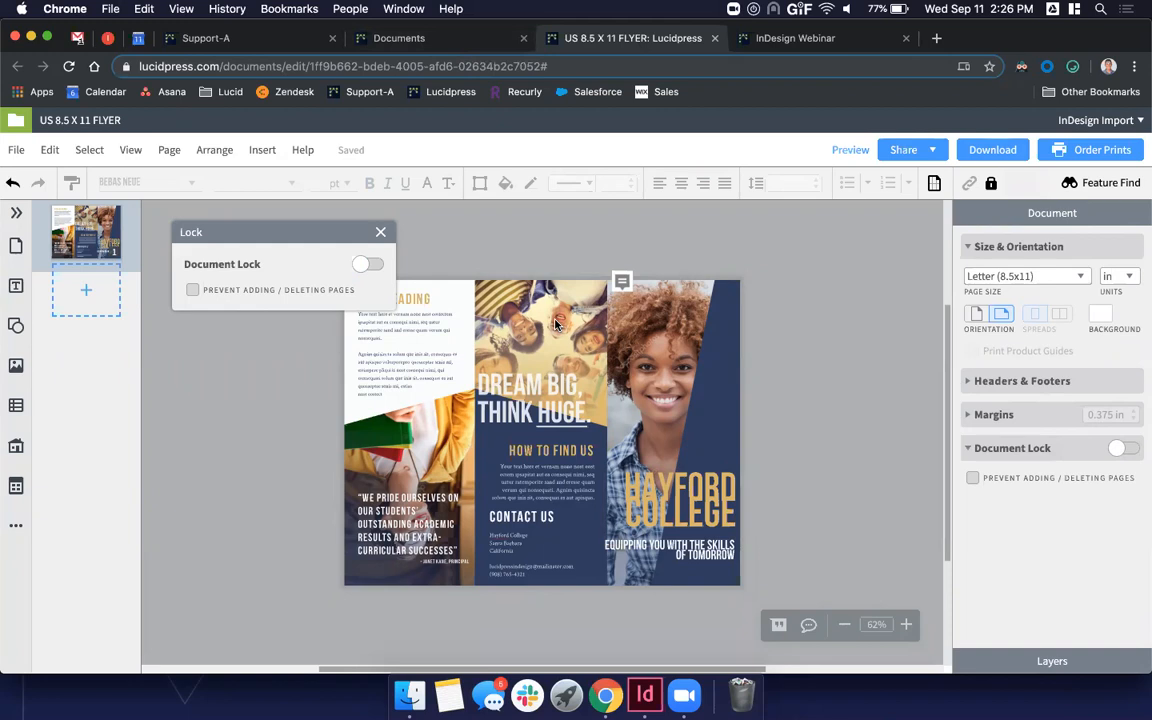
- In My Documents, start converting US 8.5 X 11 FLYER to a Brand Template without making a copy
left_click(463, 38)
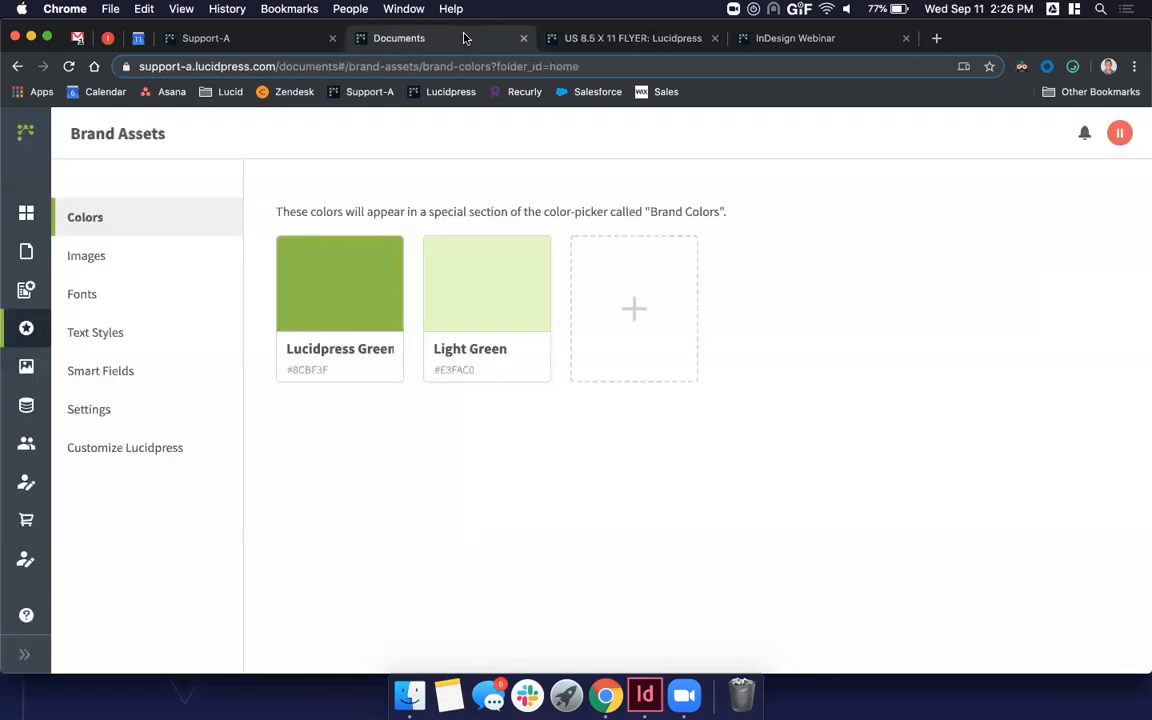
left_click(27, 251)
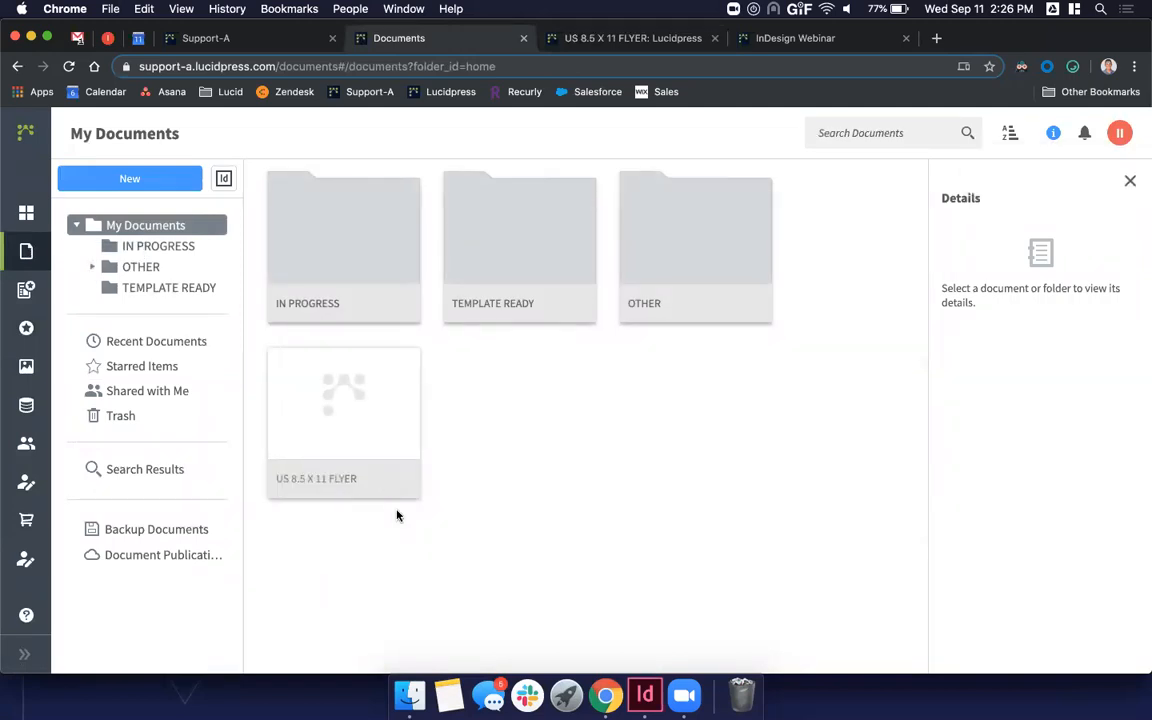
mouse_move(345, 496)
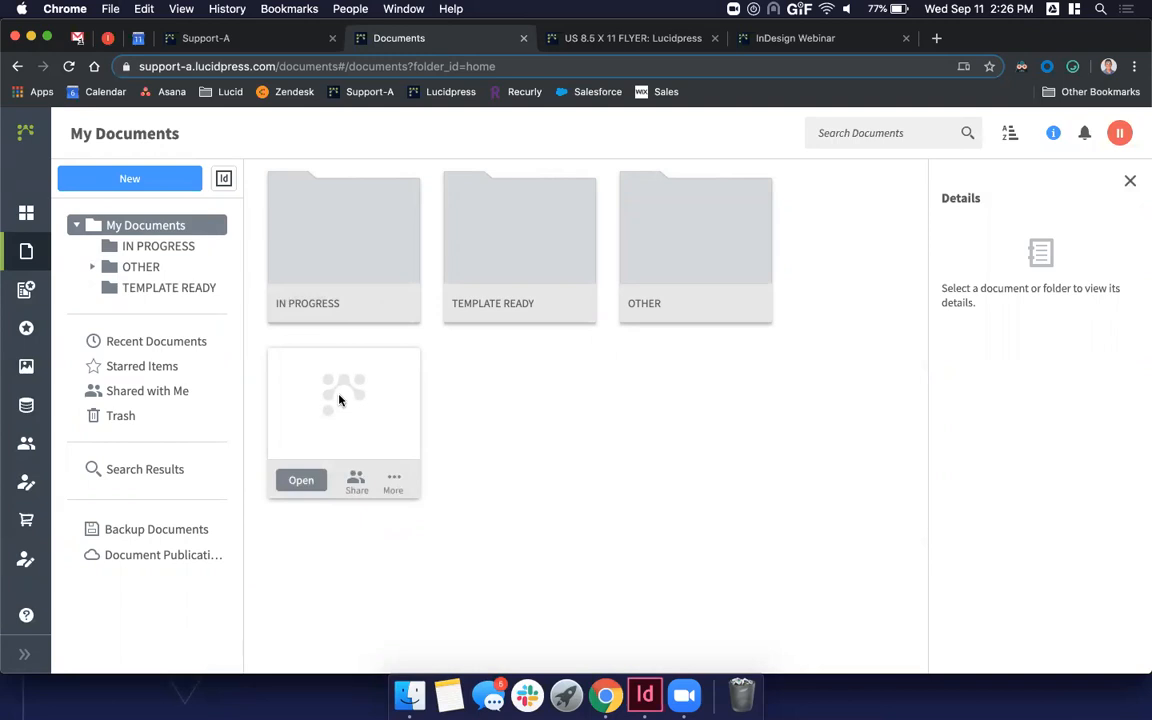
left_click(394, 482)
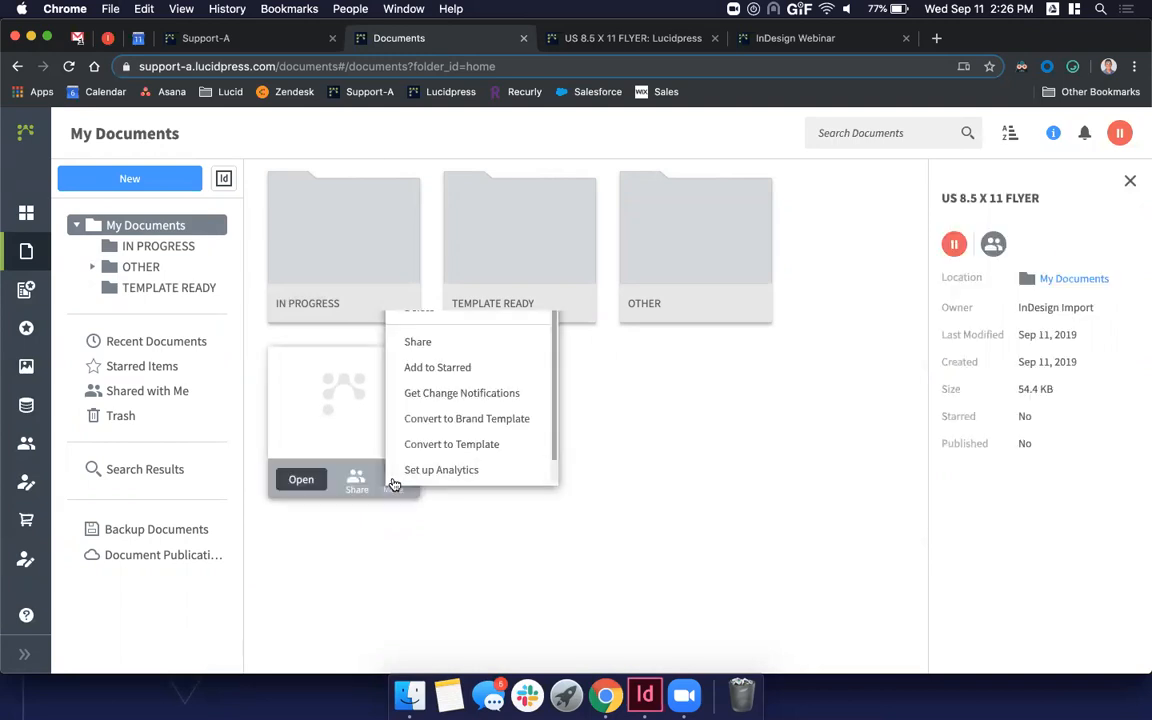
scroll(478, 438, "down", 1)
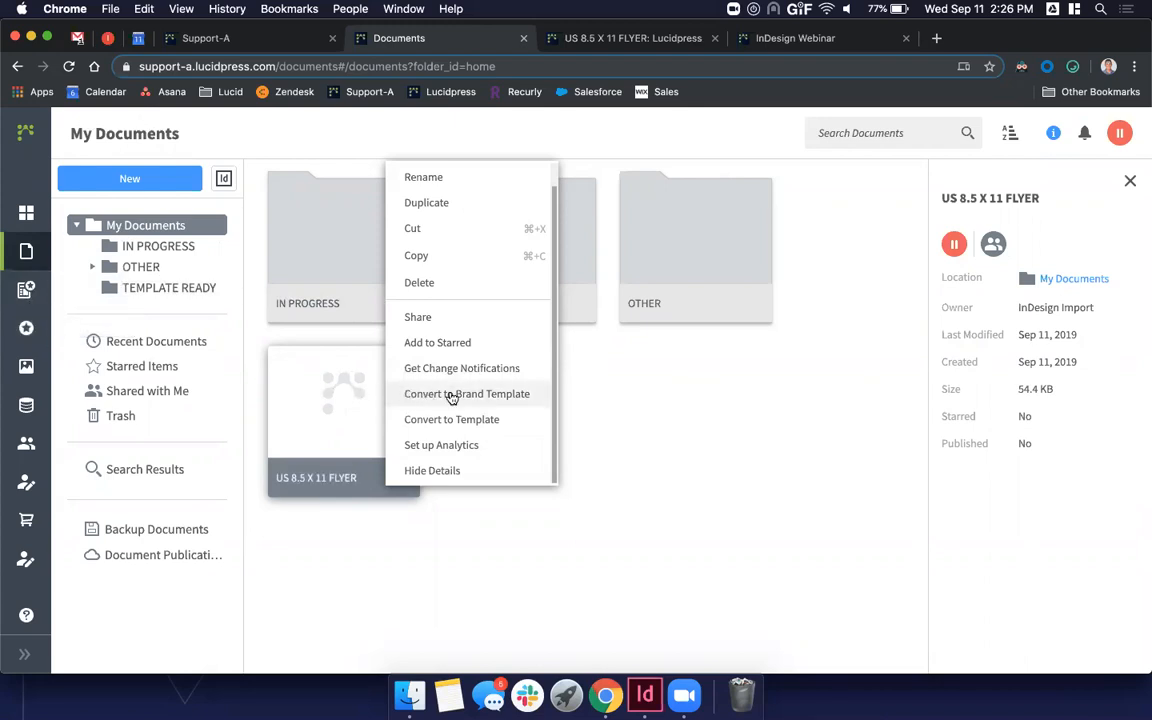
left_click(524, 398)
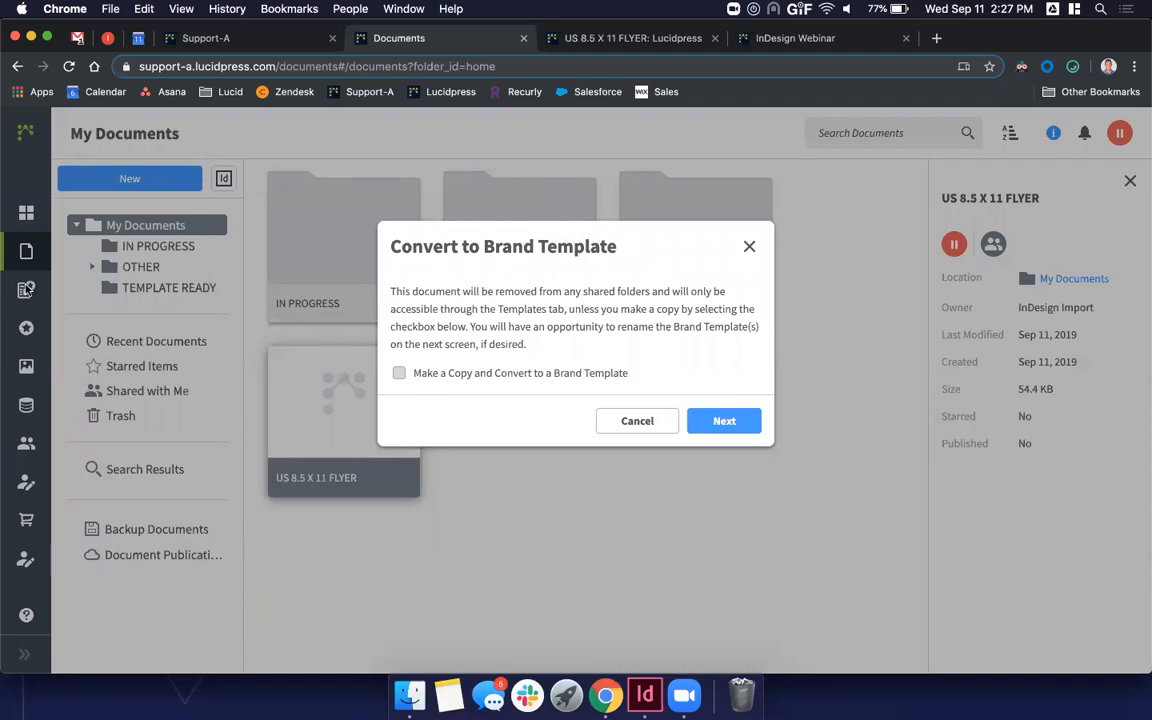
left_click(725, 426)
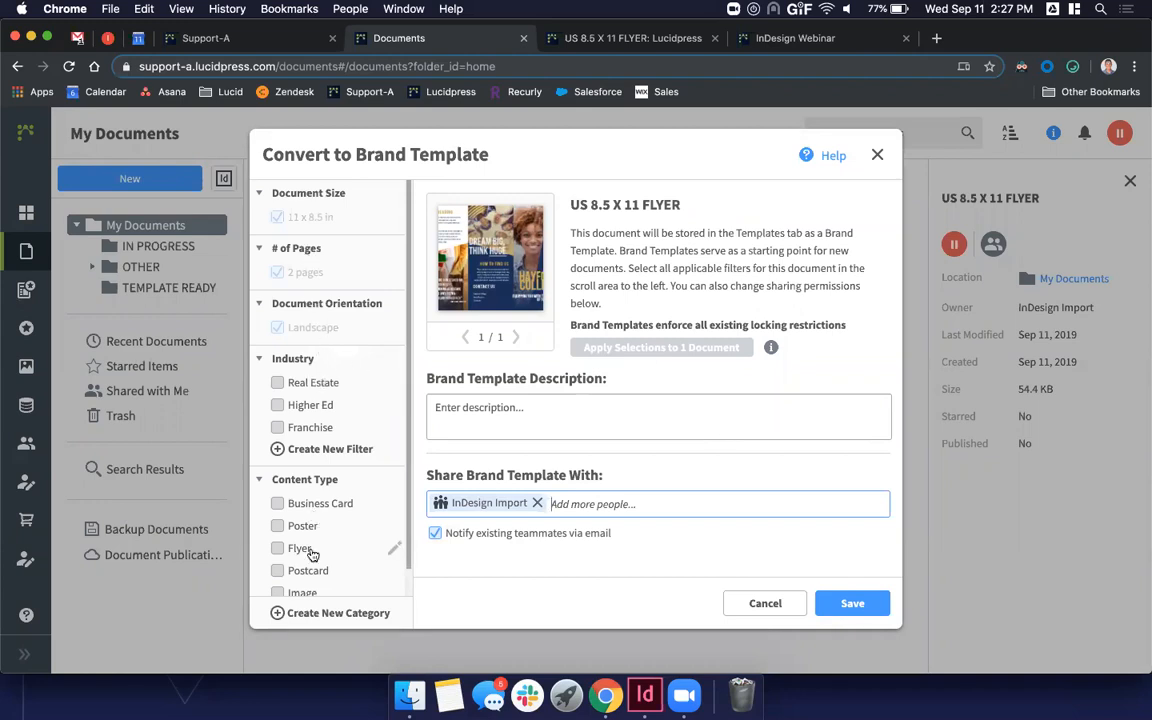
- Categorize the template under the Higher Ed industry and a new Trifold content type filter
scroll(312, 550, "down", 2)
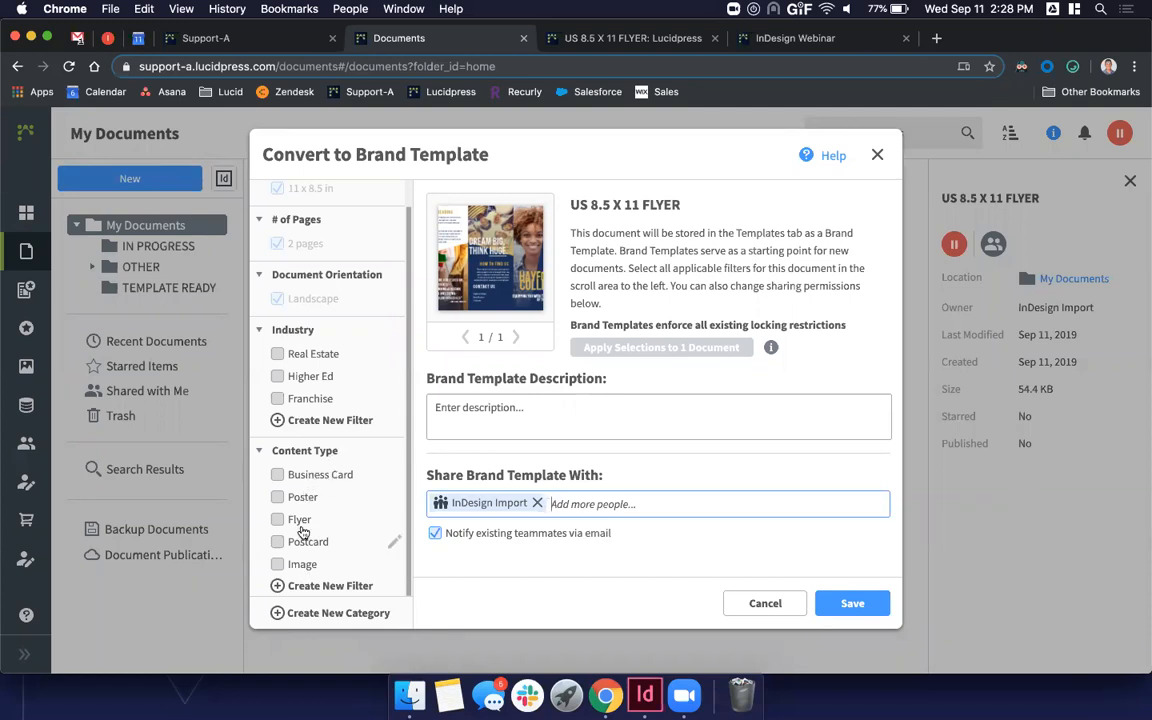
left_click(277, 376)
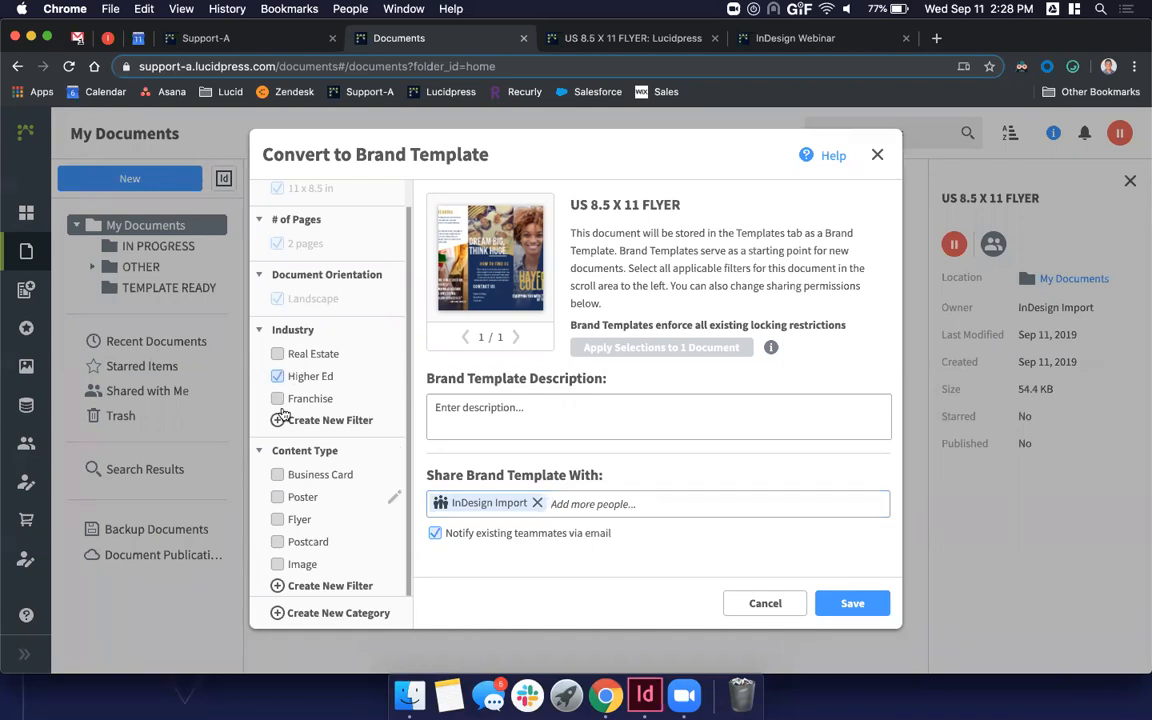
left_click(277, 587)
type("Trifold")
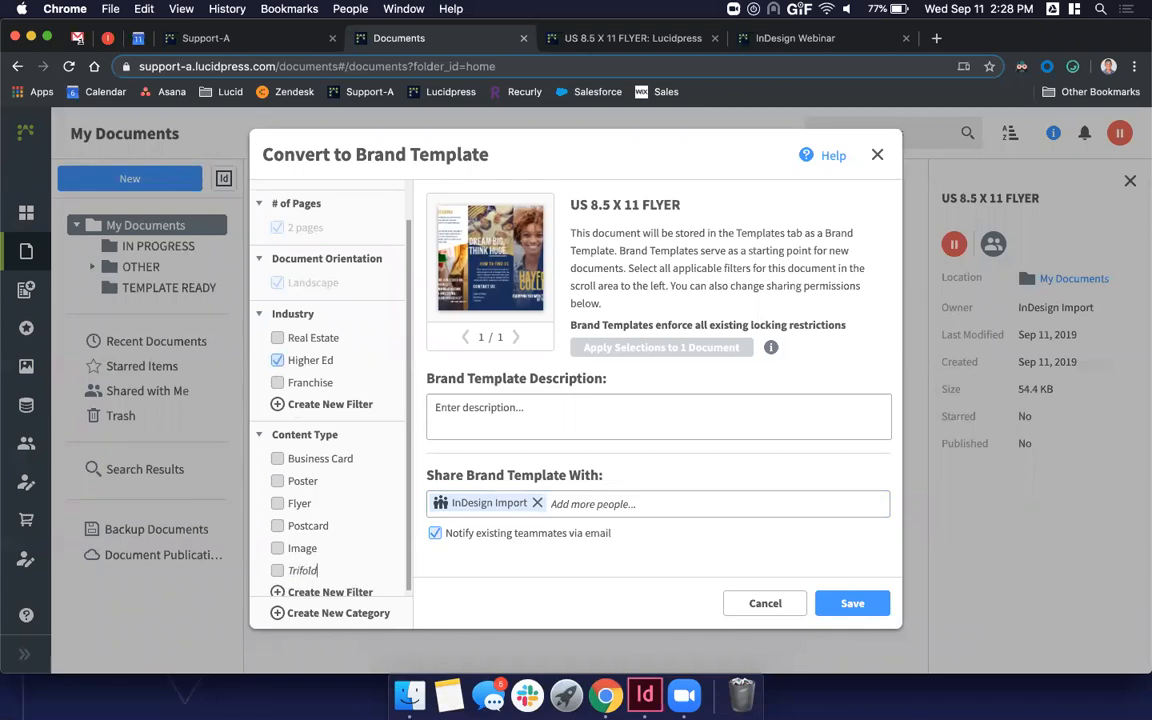
key("Return")
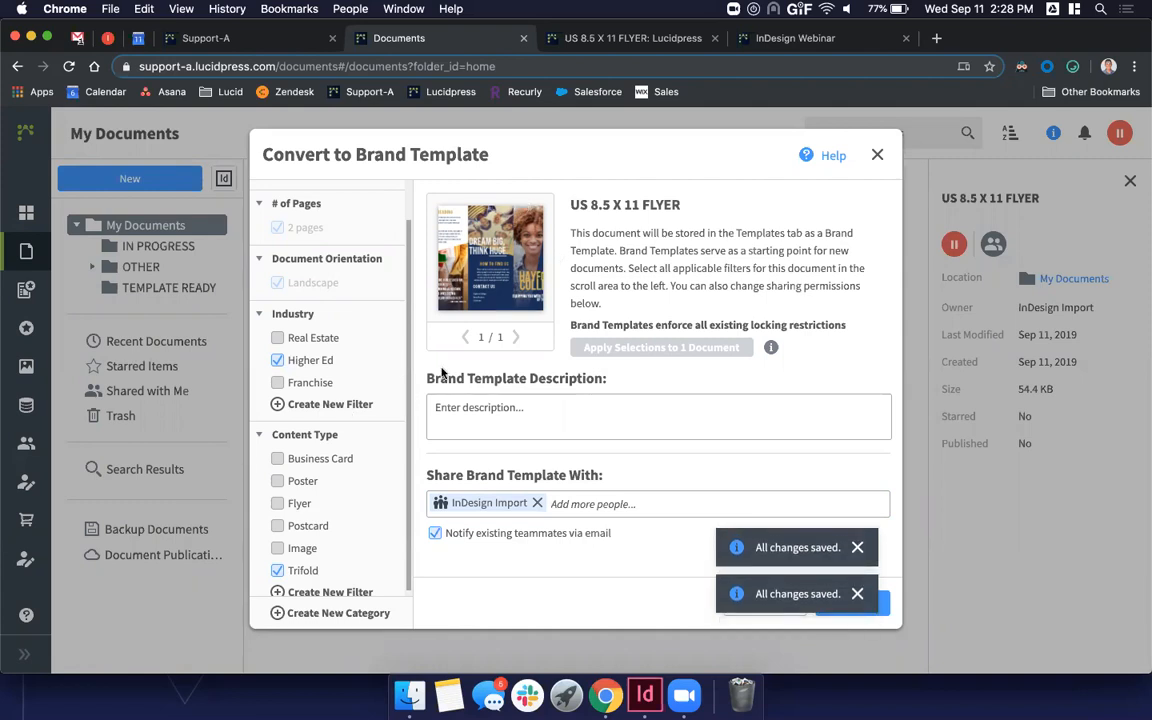
- Describe the template as "There are multiple", remove the InDesign Import group from its sharing, and save the Brand Template
left_click(481, 407)
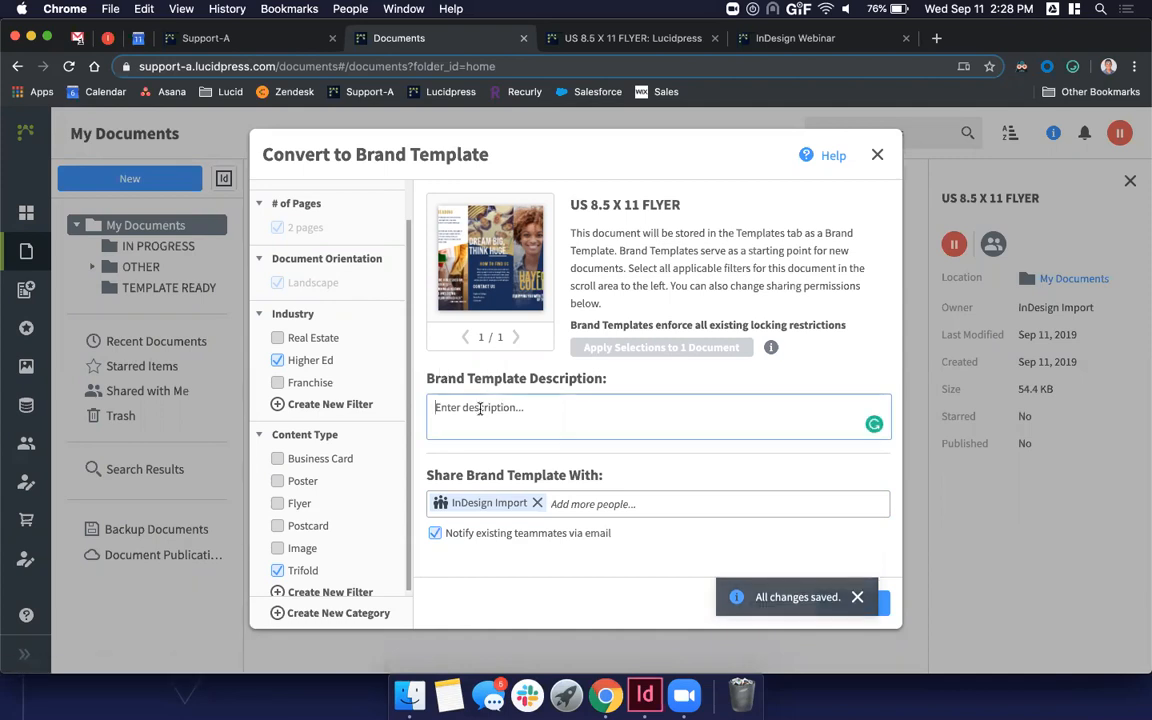
type("There are multiple")
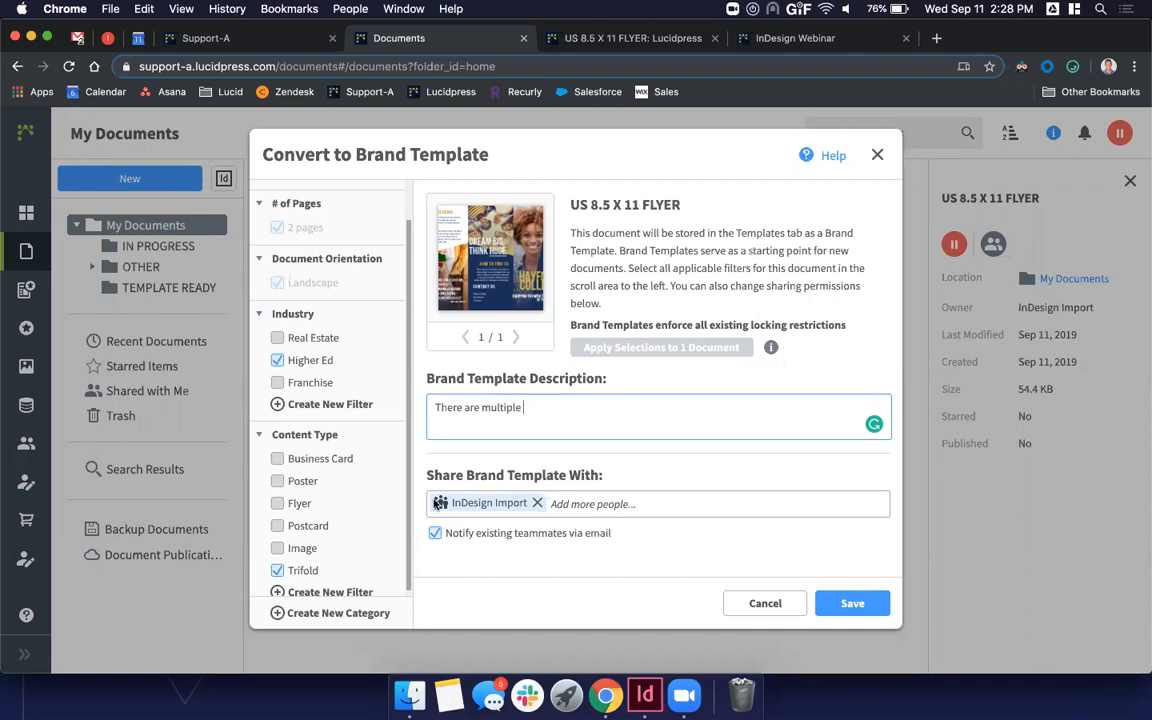
left_click(539, 503)
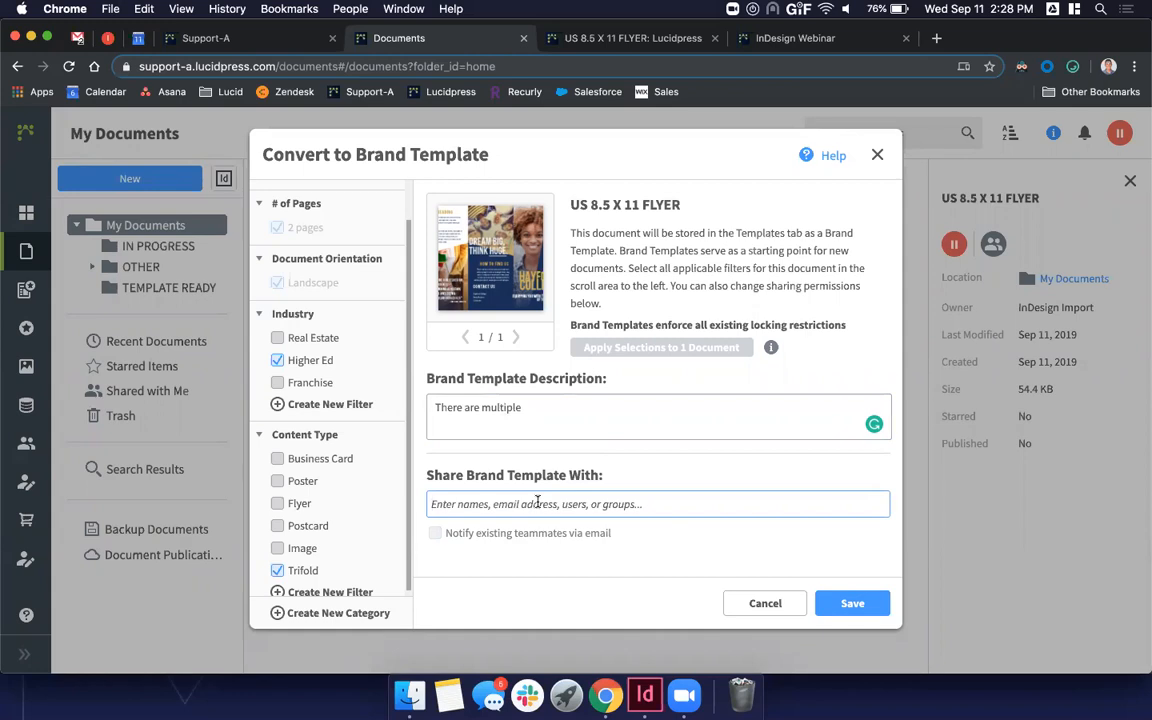
type("e")
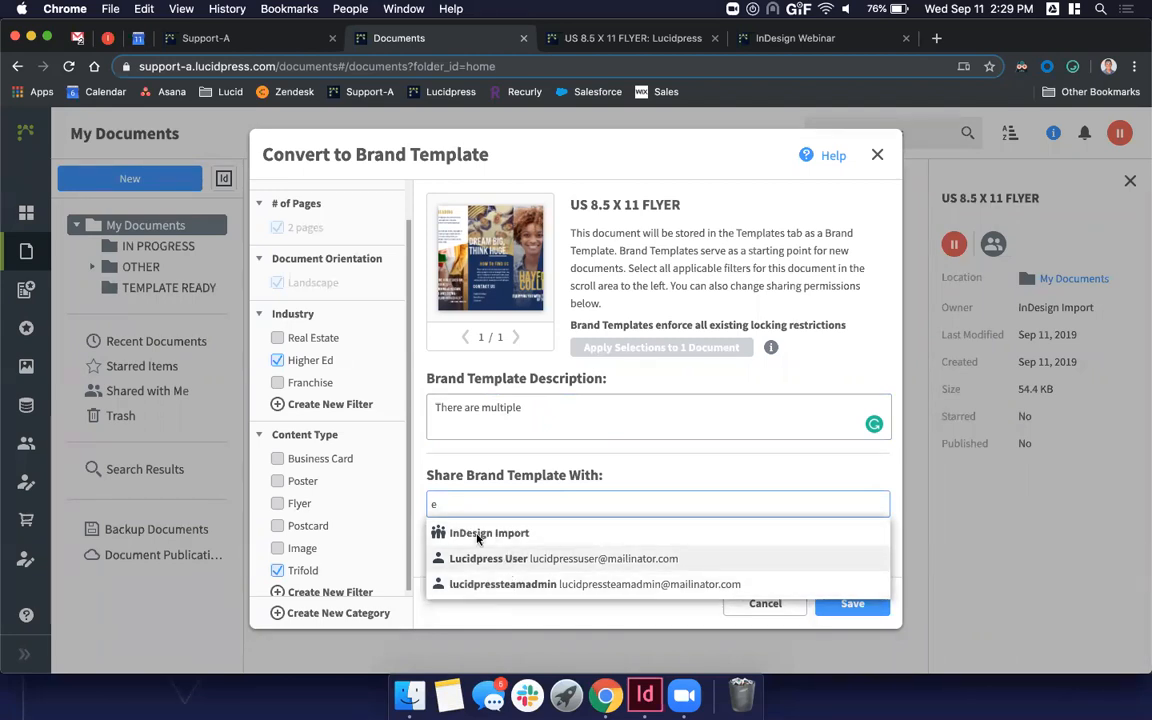
key("BackSpace")
left_click(528, 582)
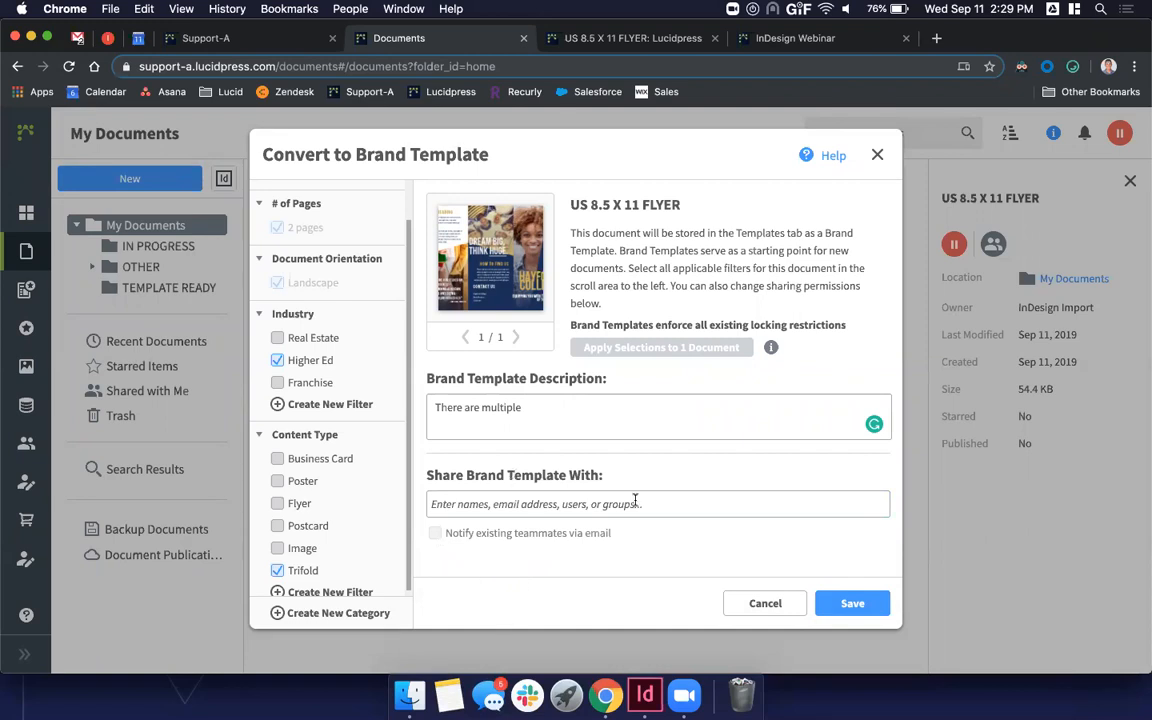
left_click(871, 604)
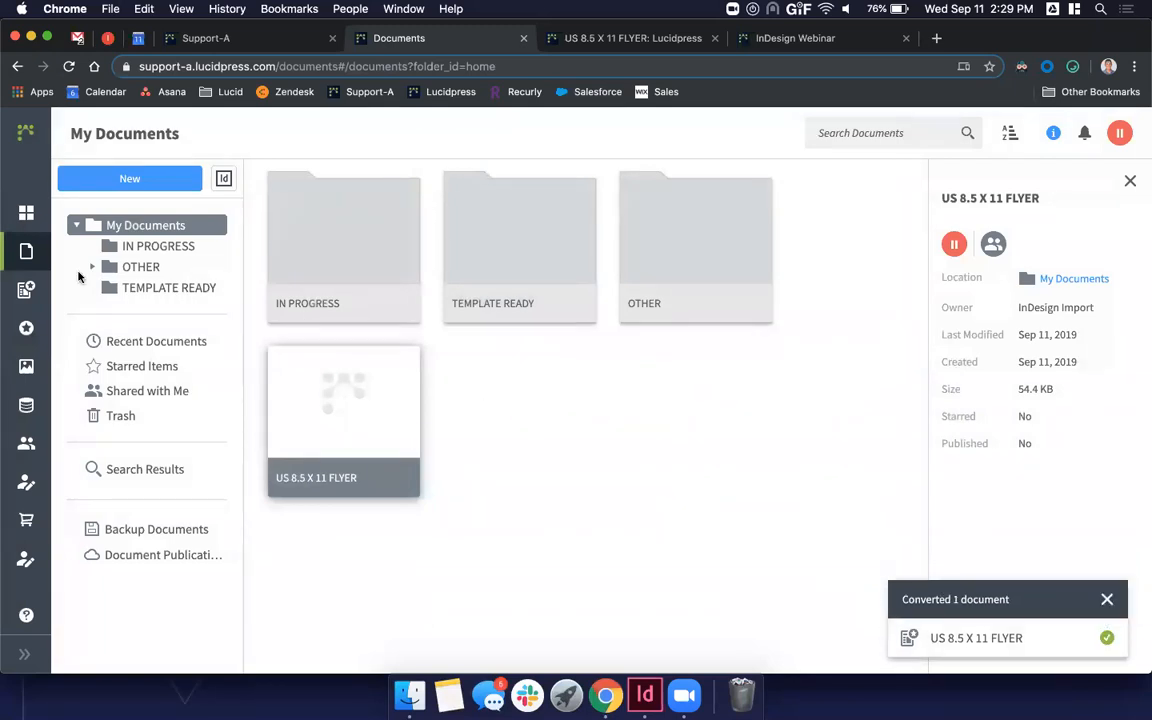
- Refresh the Brand Templates list and find the newly converted US 8.5 X 11 FLYER template
left_click(27, 289)
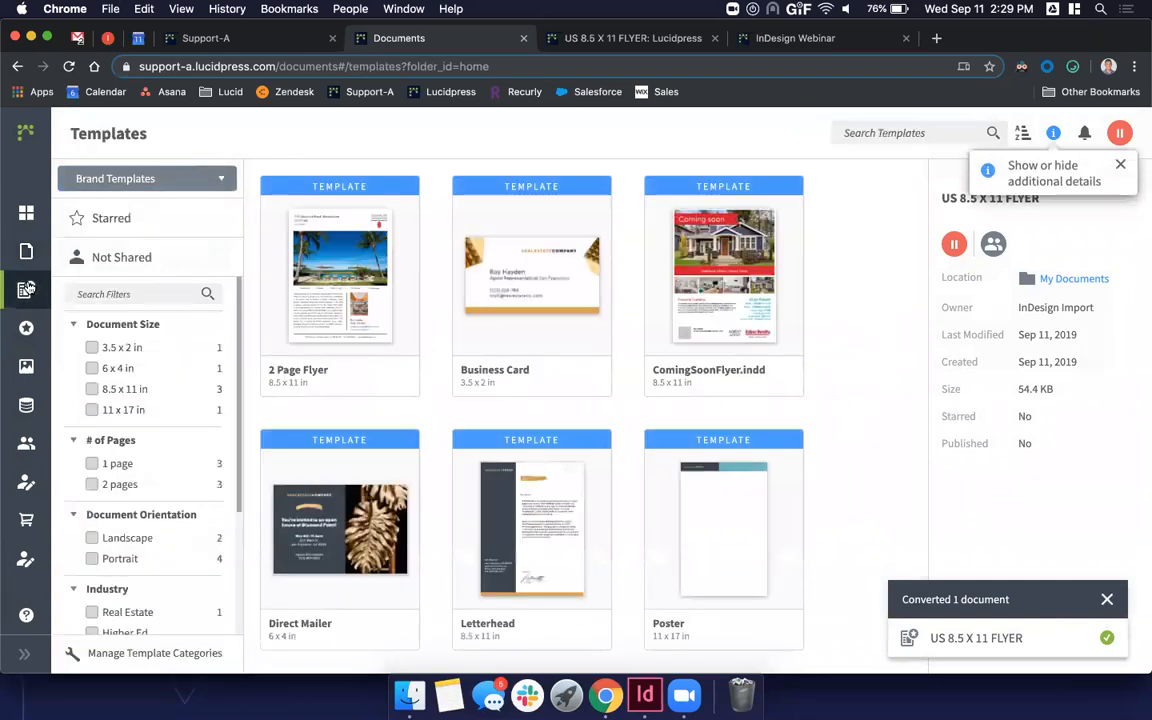
scroll(577, 420, "down", 1)
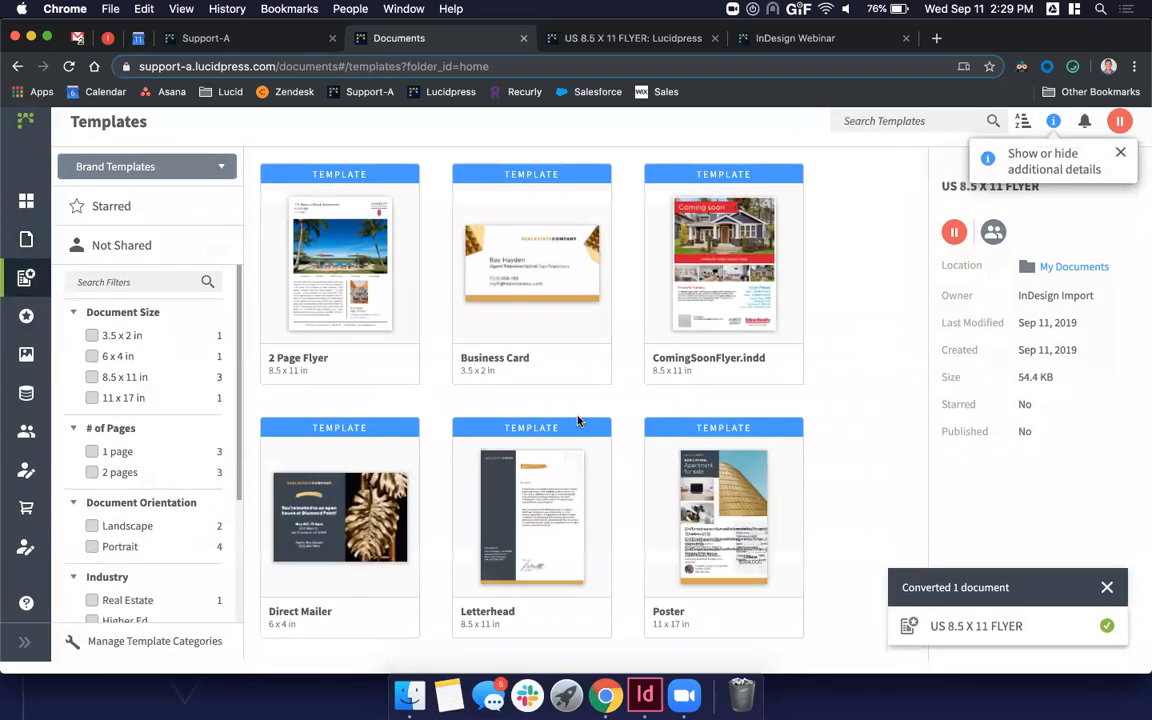
scroll(740, 412, "up", 1)
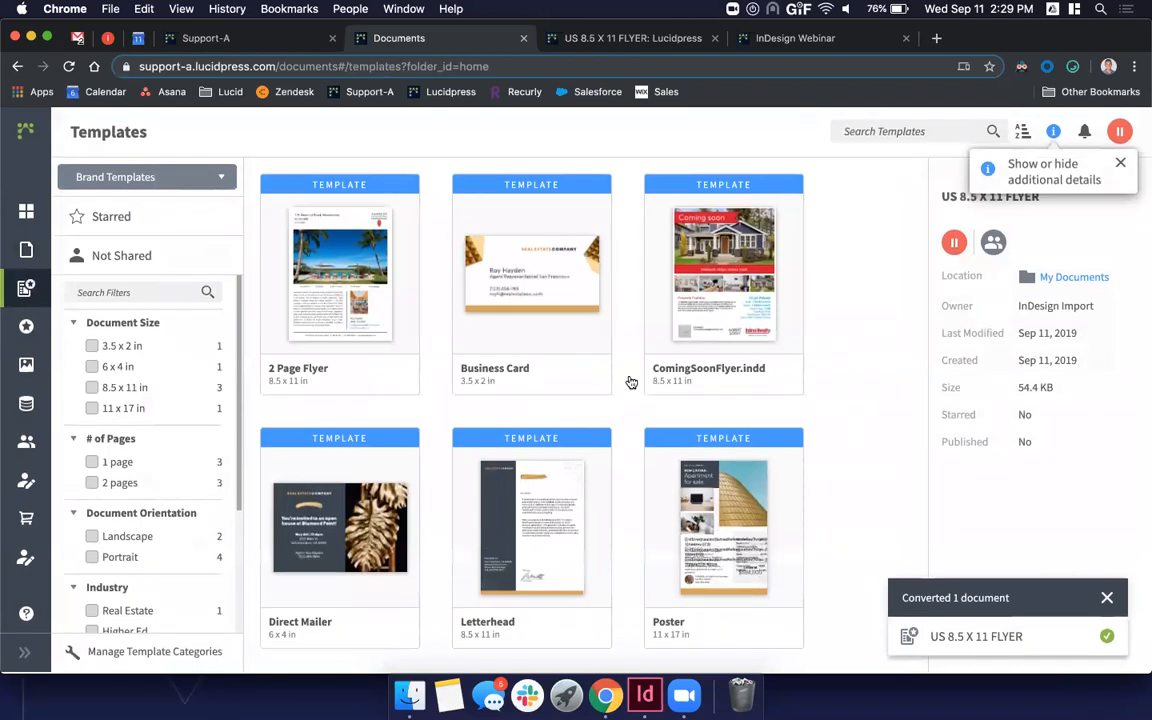
key("super+r")
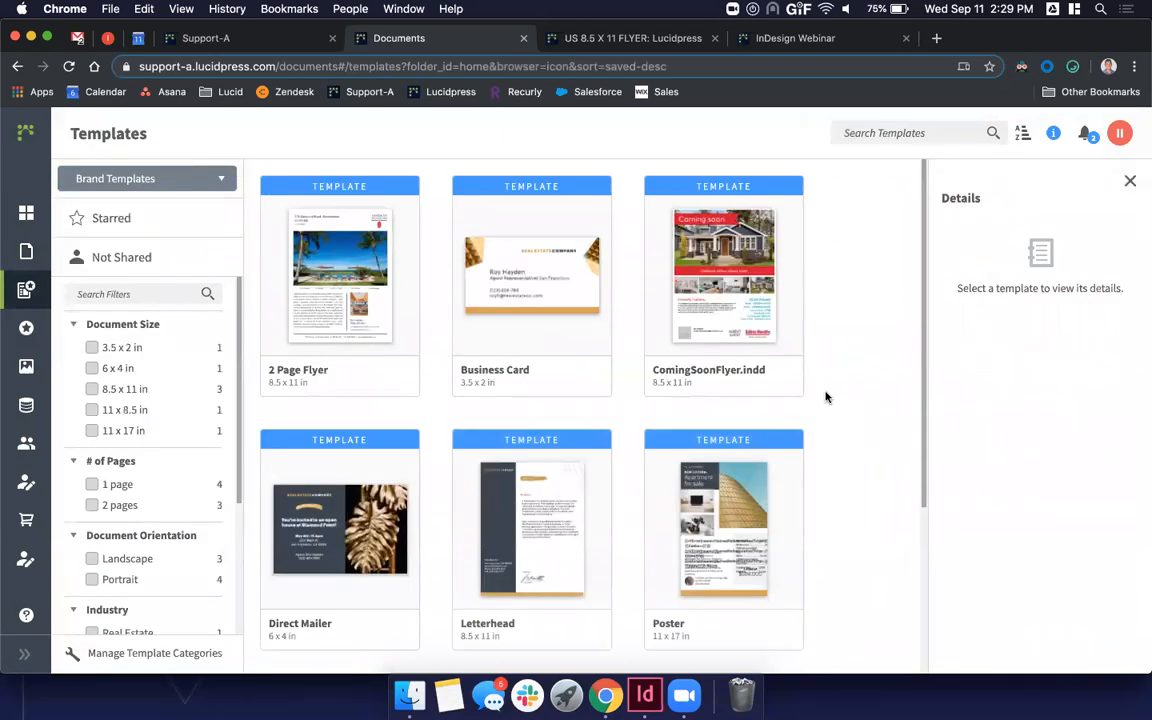
scroll(826, 397, "down", 5)
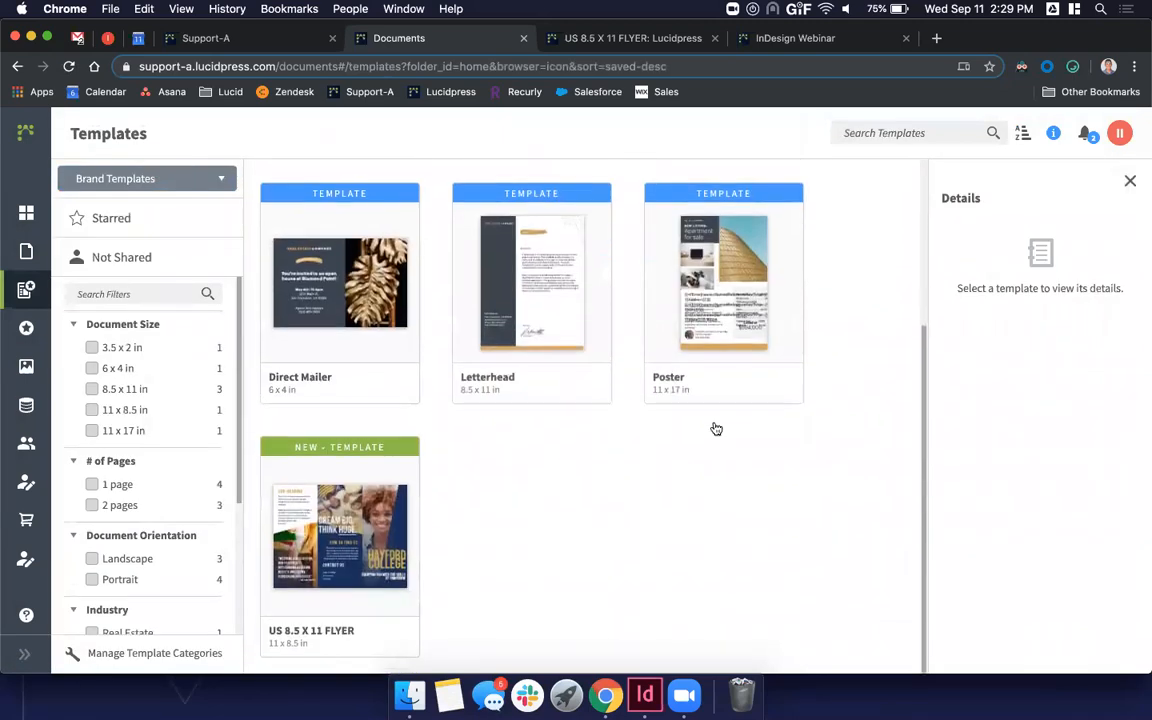
mouse_move(390, 449)
mouse_move(322, 545)
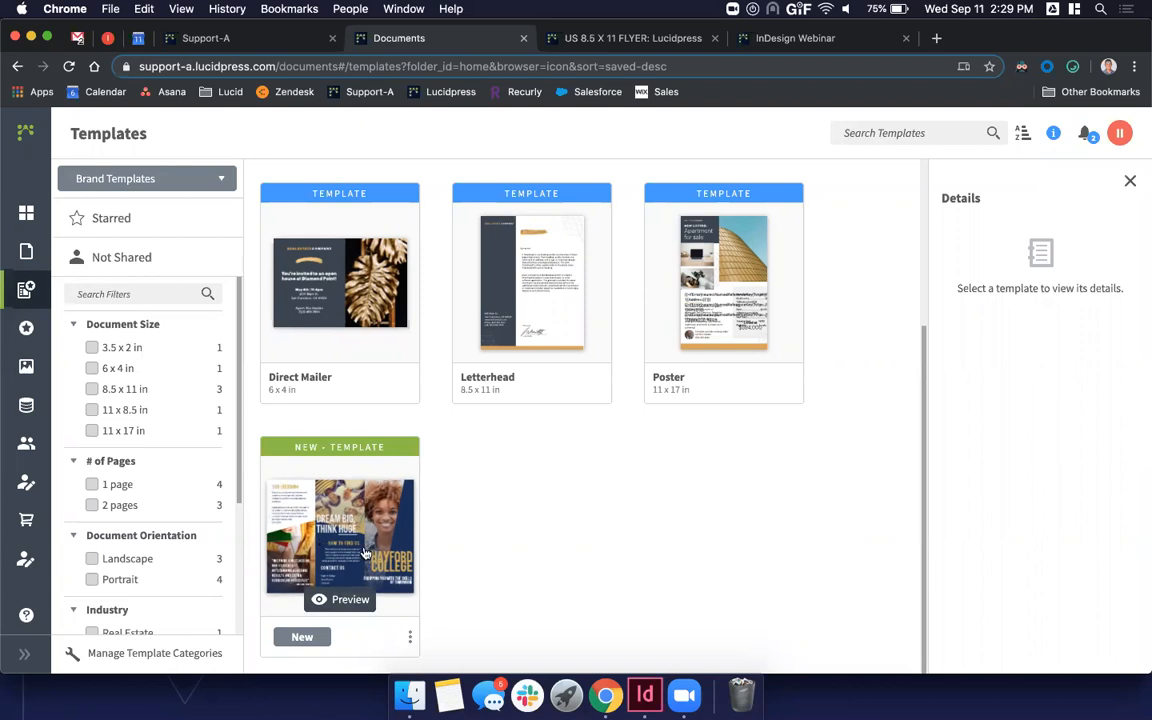
- Choose to edit the US 8.5 X 11 FLYER Brand Template, view the flyer in the editor, and return to the template list
right_click(362, 511)
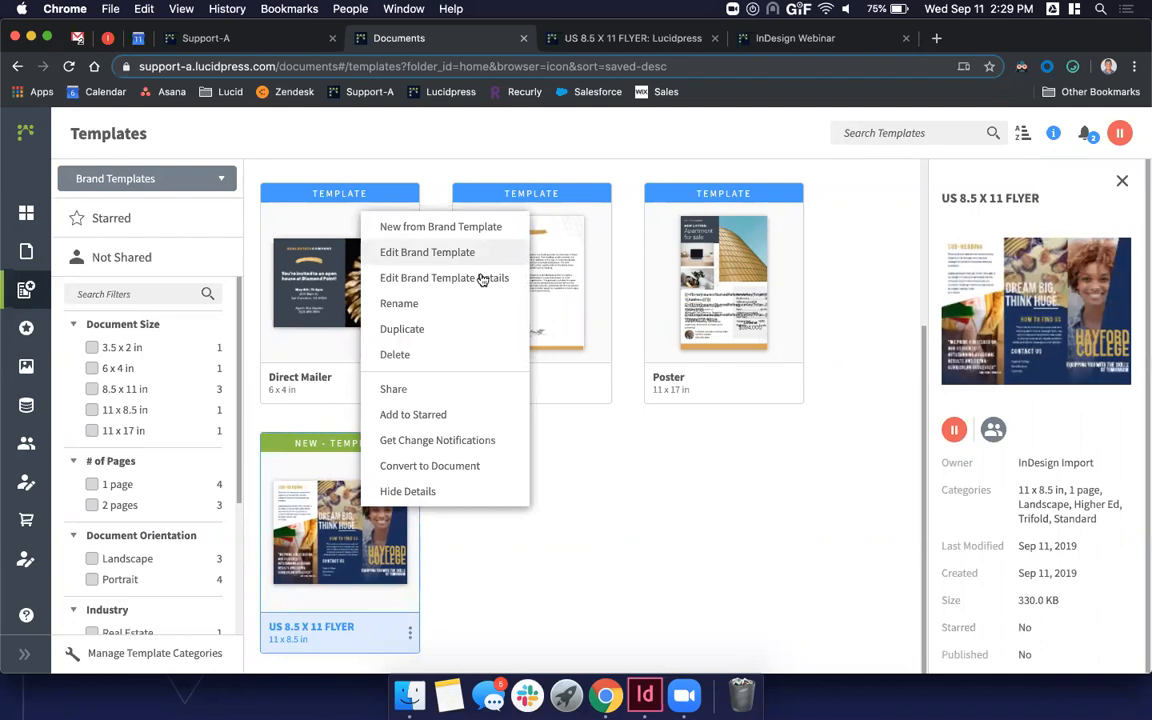
left_click(448, 254)
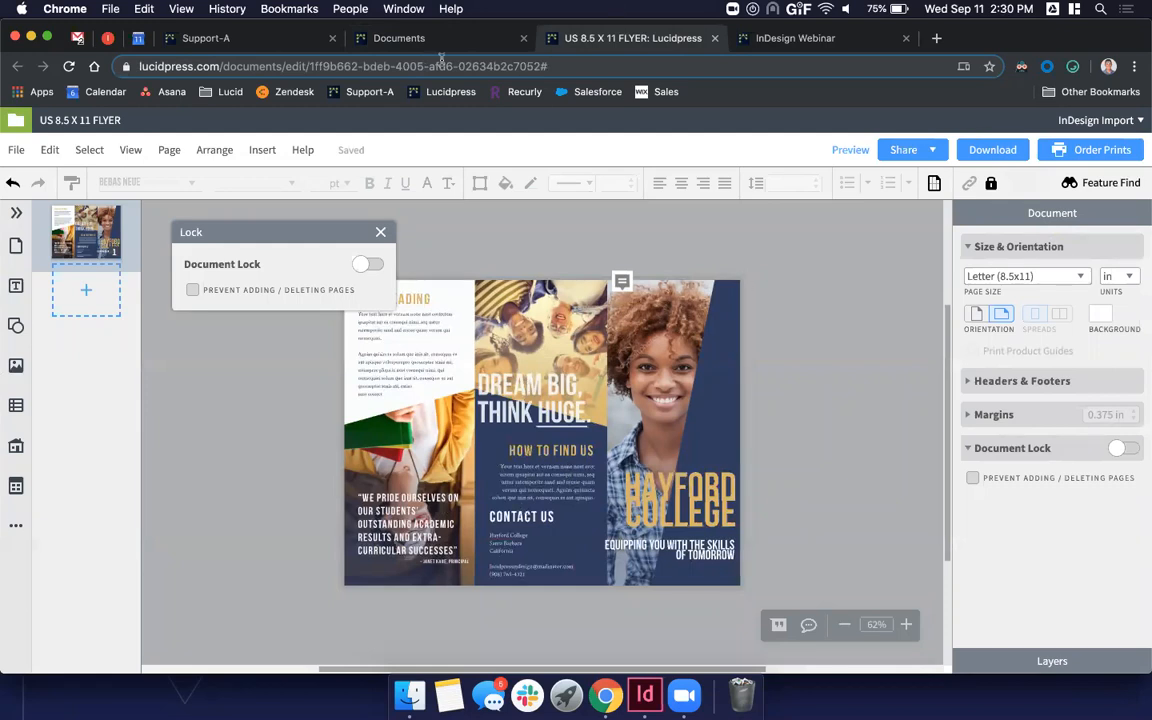
left_click(392, 38)
left_click(612, 520)
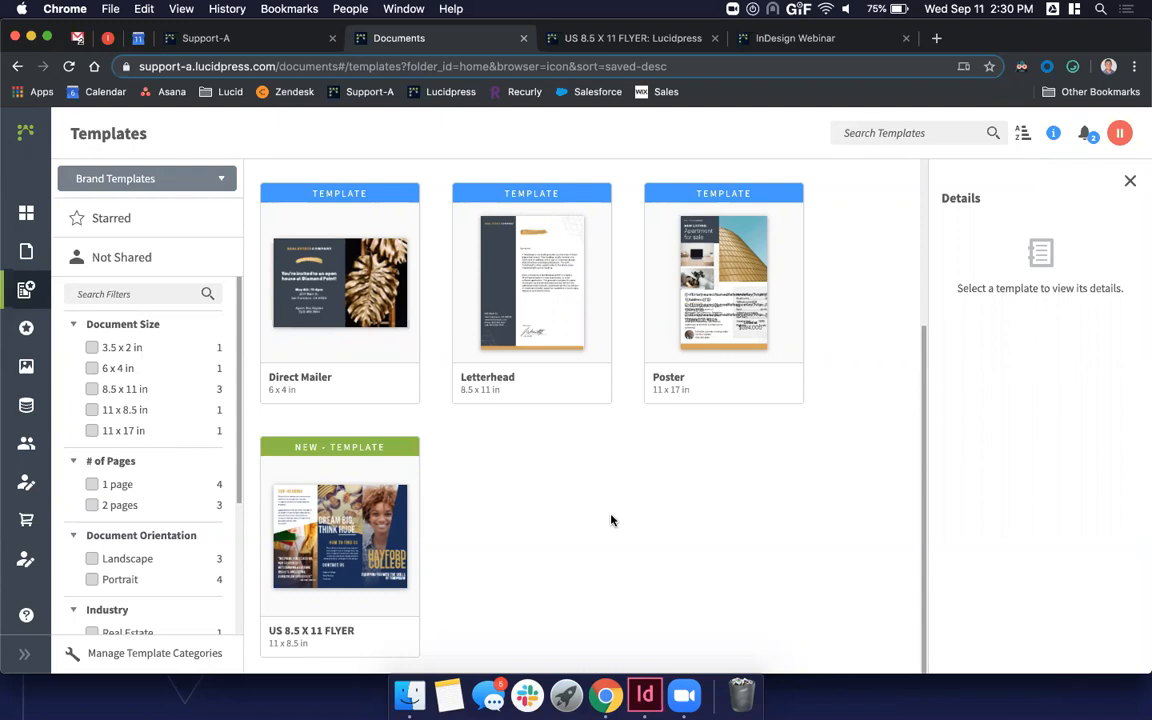
- Open the brand asset settings and review the download and print, document, and image restrictions
left_click(34, 340)
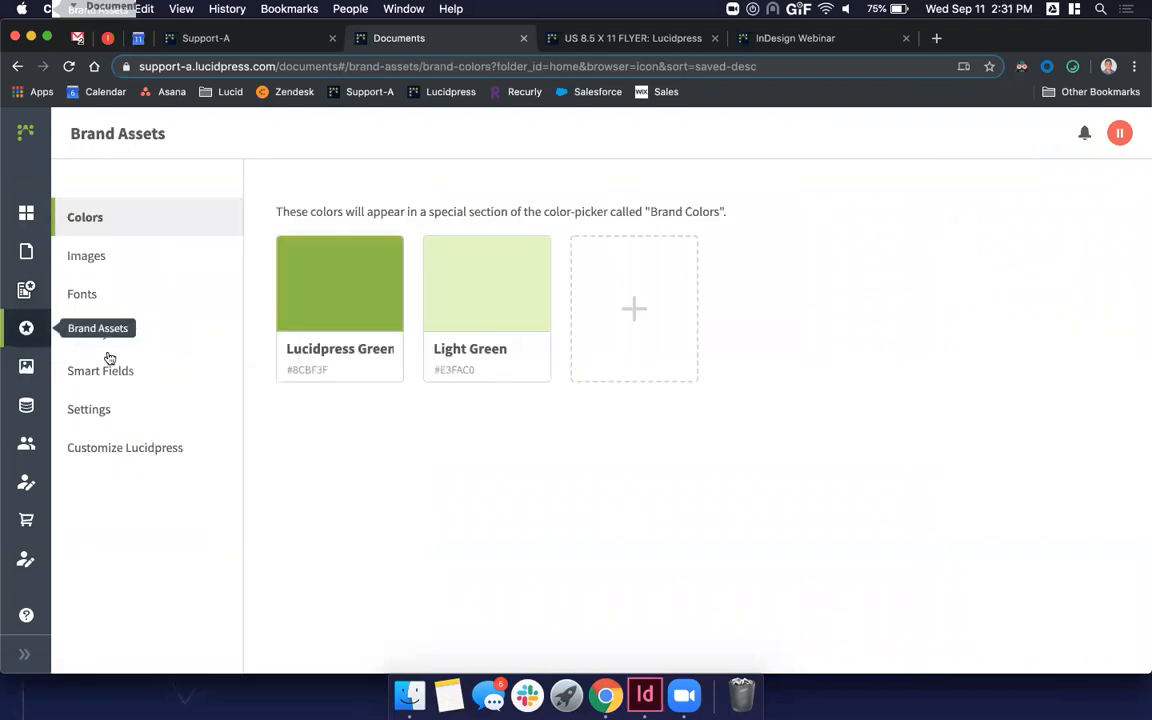
left_click(138, 408)
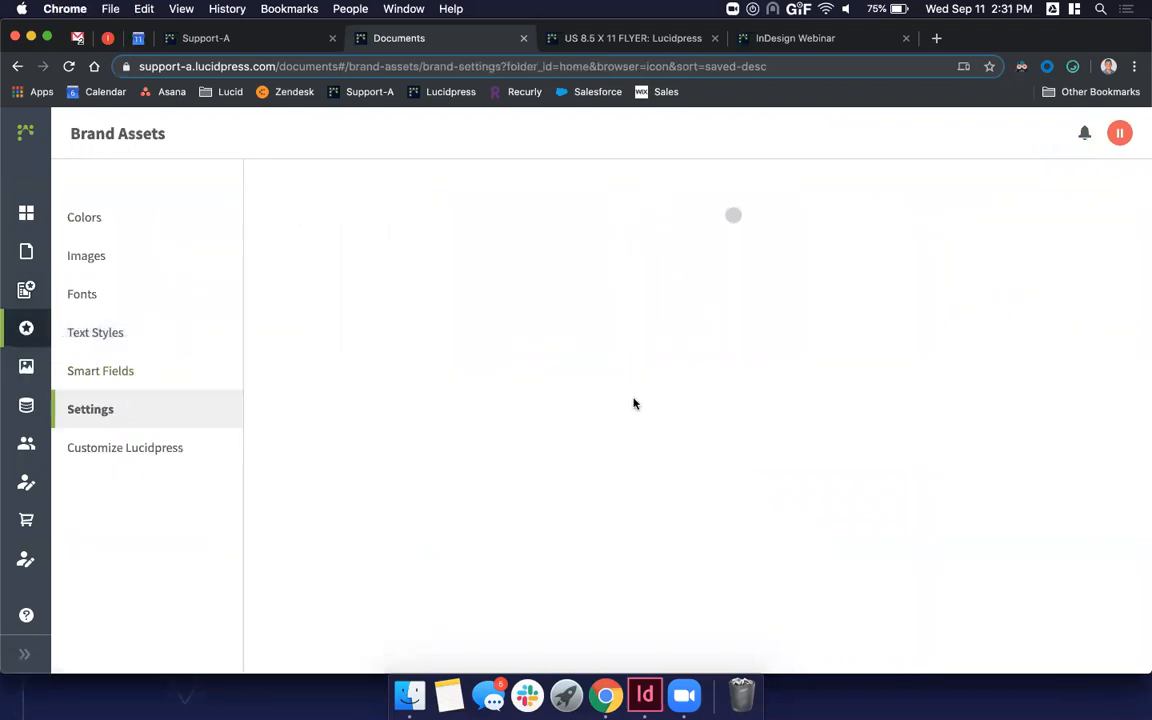
scroll(633, 403, "down", 5)
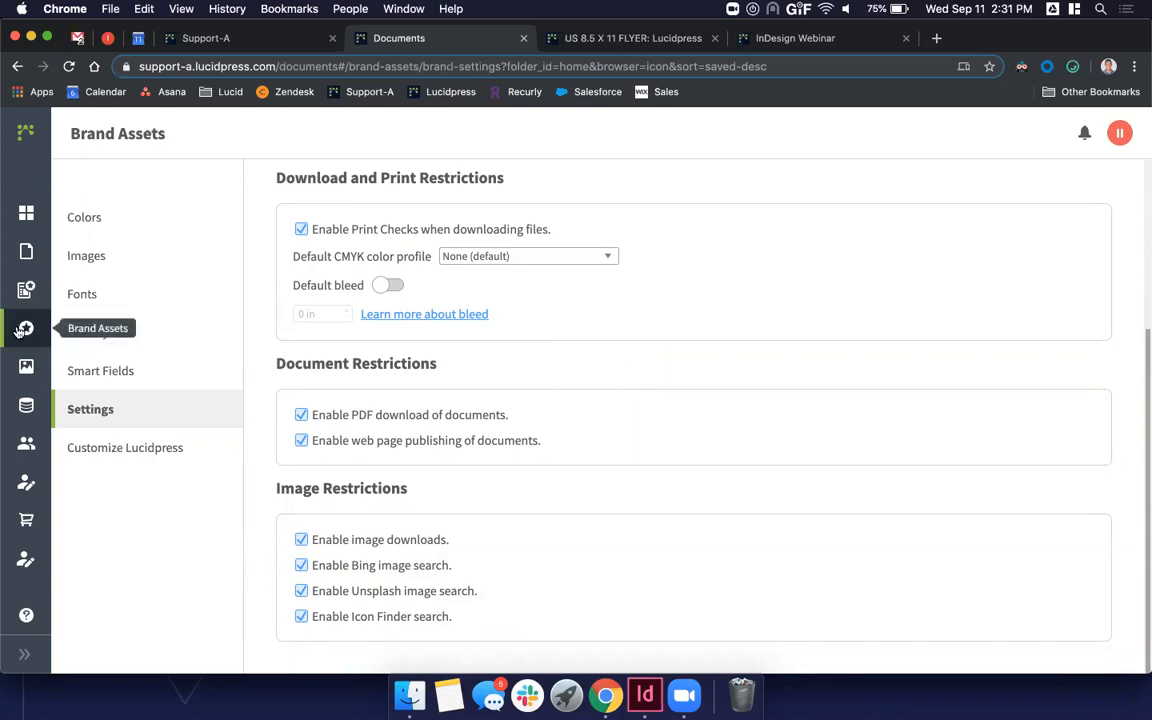
- Try a default bleed of 0.015 in under Download and Print Restrictions and switch the default bleed off again
left_click(387, 285)
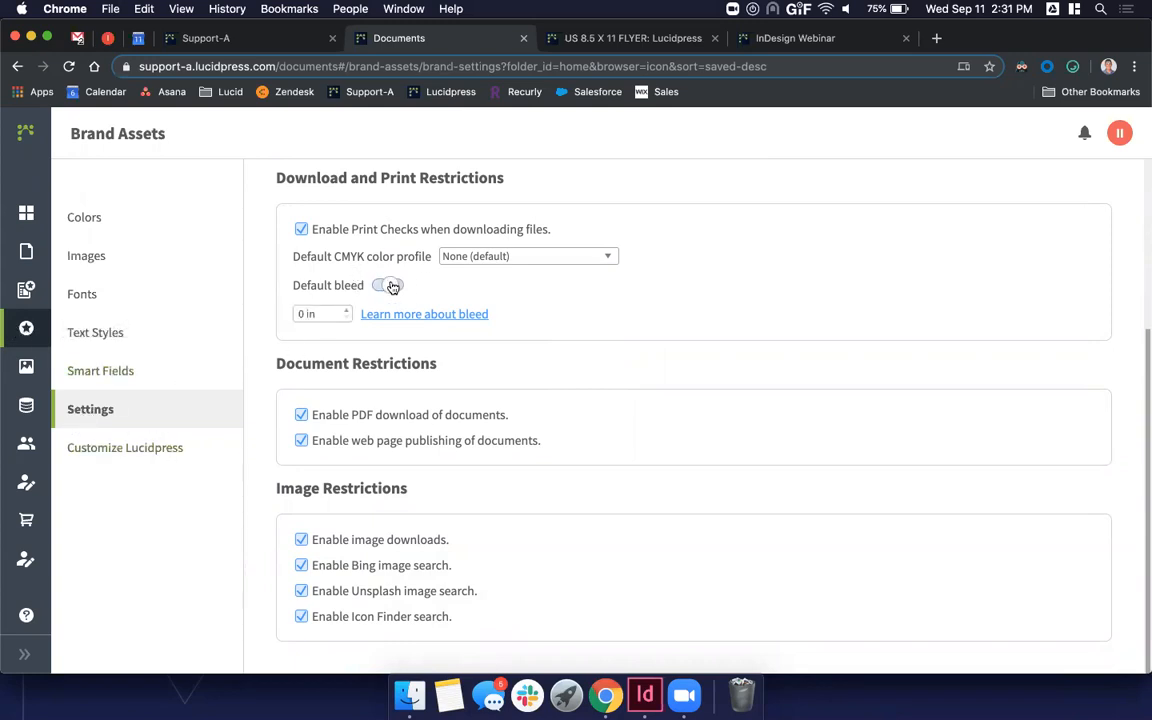
left_click(347, 311)
left_click(347, 311)
left_click(347, 311)
left_click(347, 311)
left_click(347, 311)
left_click(347, 311)
left_click(347, 311)
left_click(347, 311)
left_click(347, 311)
left_click(385, 287)
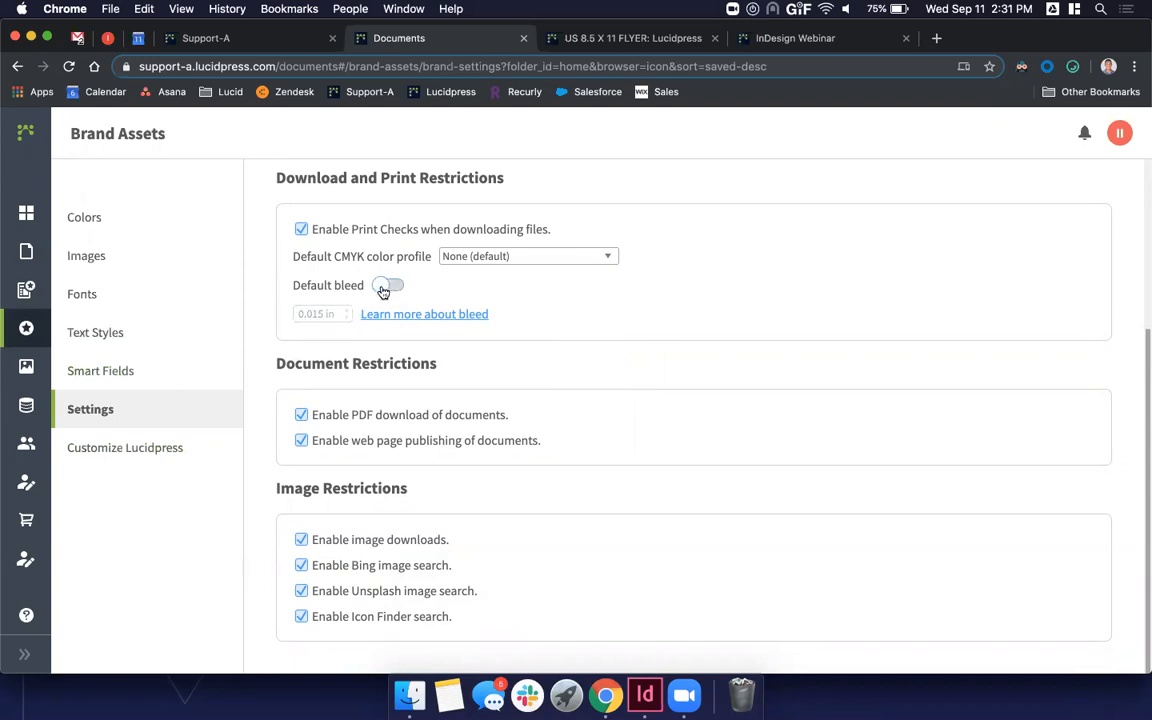
- In the US 8.5 X 11 FLYER document, expand the margin options and set the bleed to 0.125 in
left_click(645, 37)
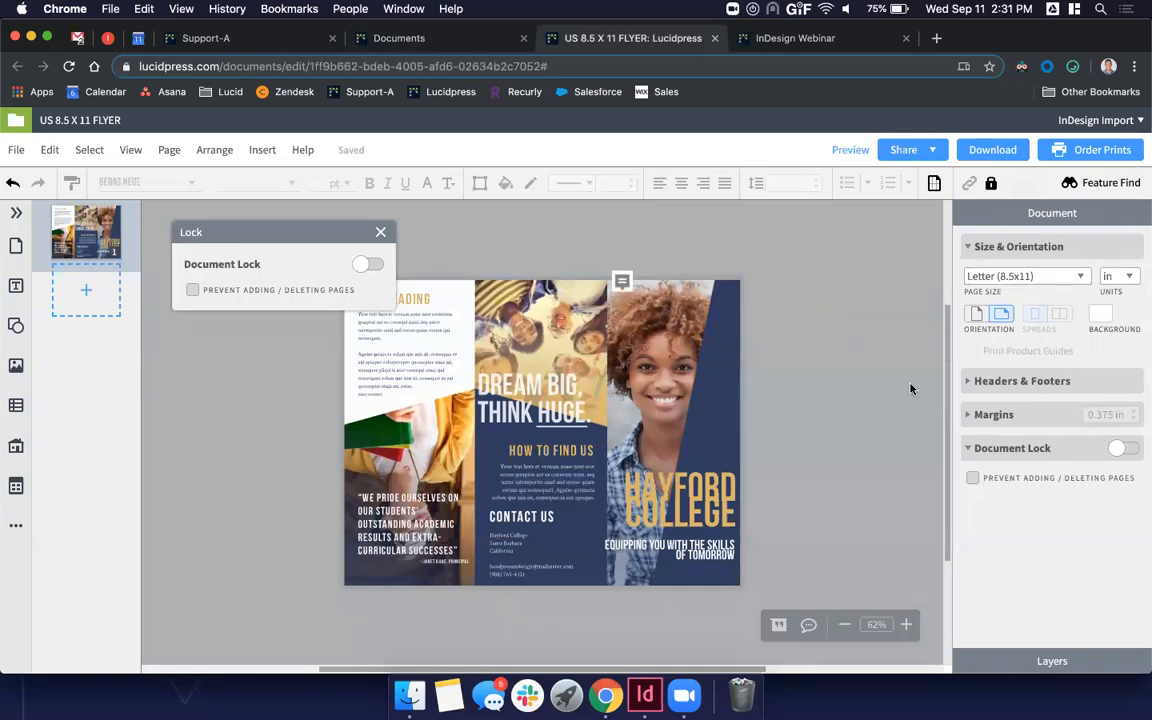
left_click(999, 414)
left_click(1015, 514)
left_click(1015, 514)
left_click(1015, 514)
left_click(1015, 514)
left_click(1015, 514)
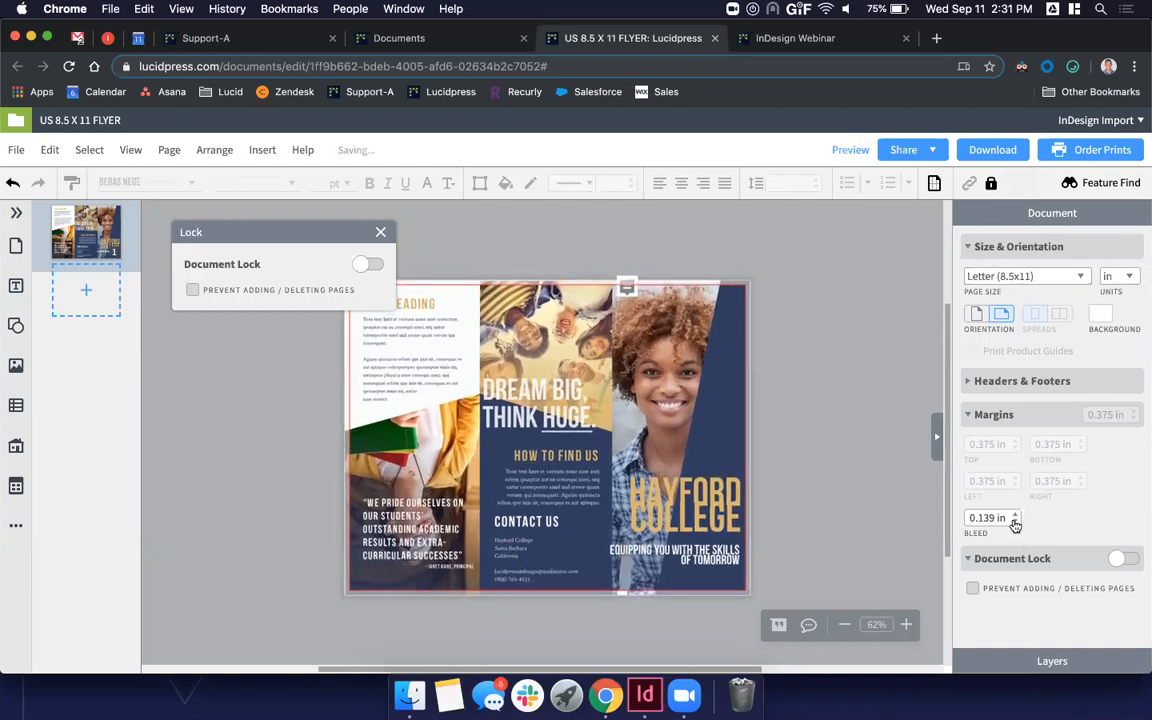
left_click(1015, 522)
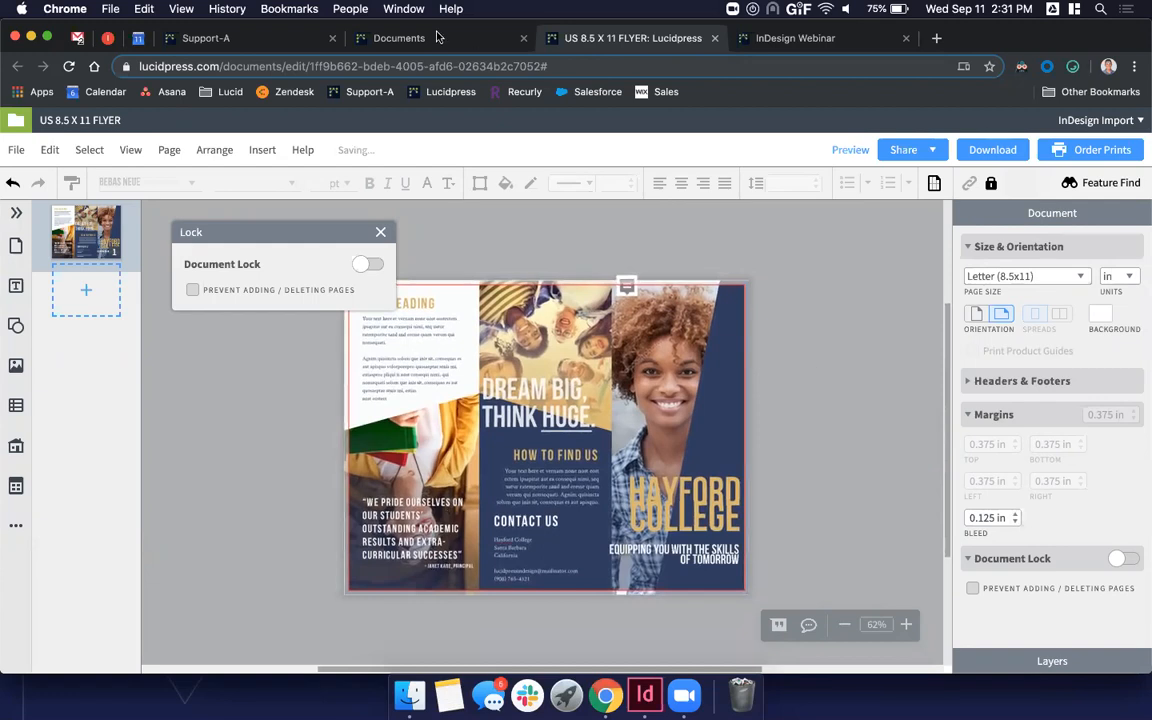
- Revisit the brand's default bleed setting, return to the flyer document, and close its Lock dialog
left_click(395, 38)
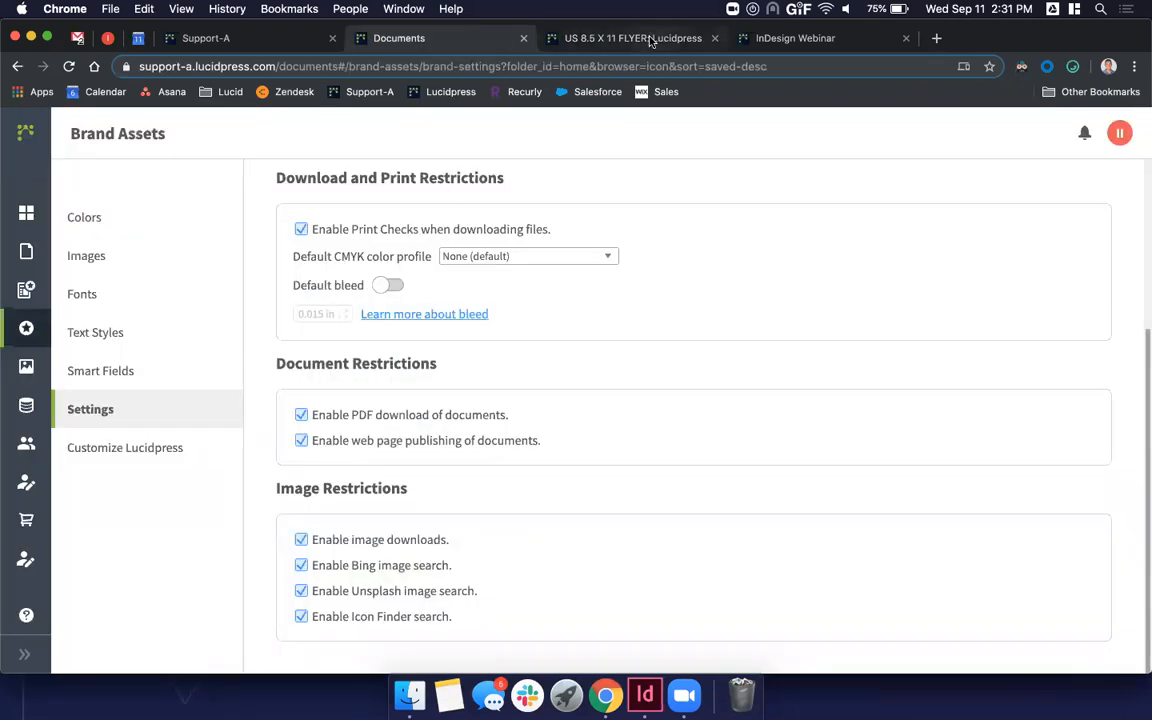
left_click(584, 35)
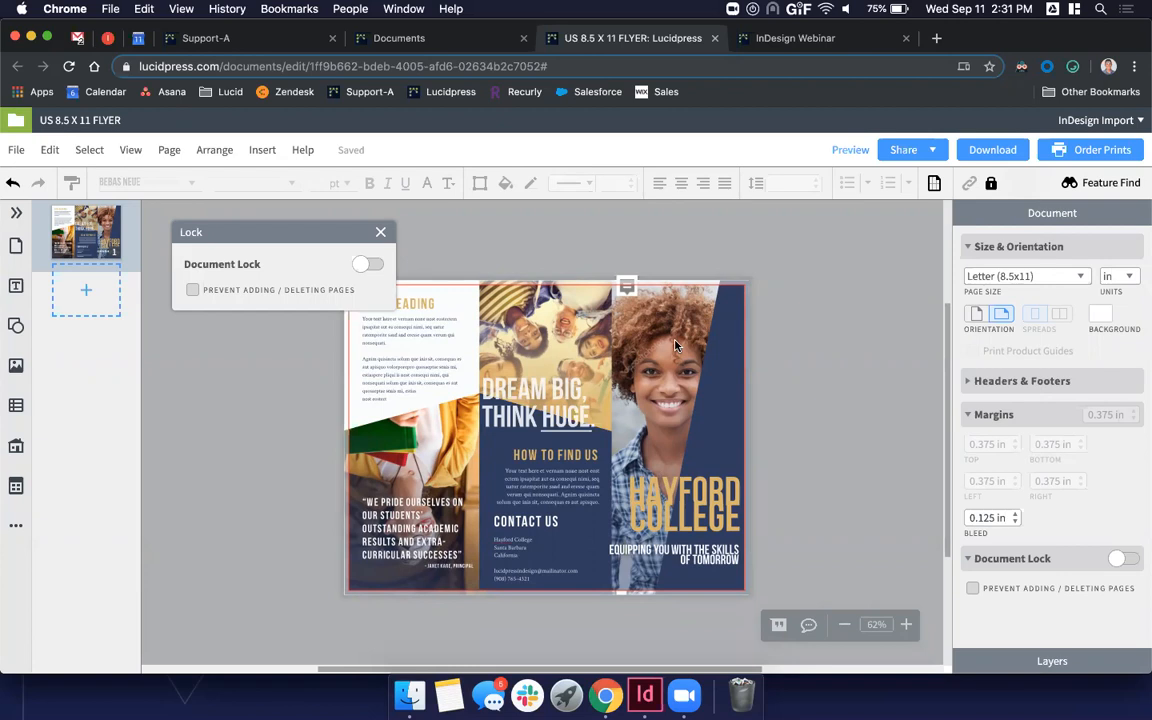
left_click(380, 232)
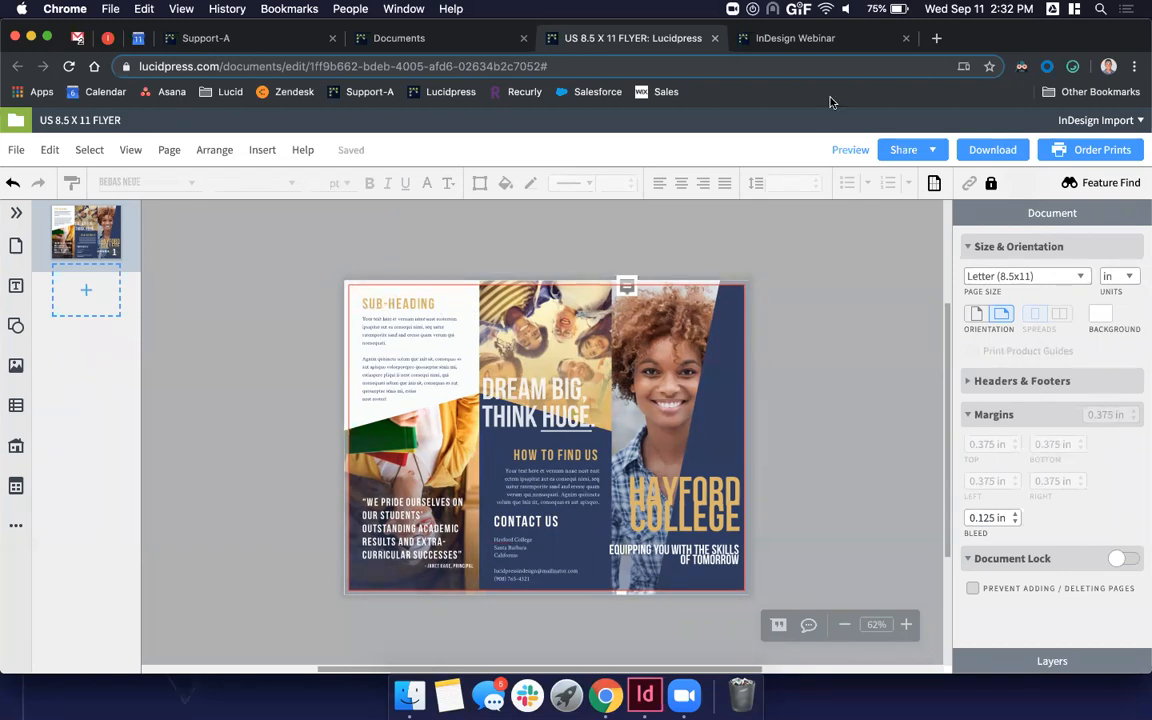
- Switch to the InDesign Webinar presentation and advance to the "Your resource library" slide
left_click(780, 40)
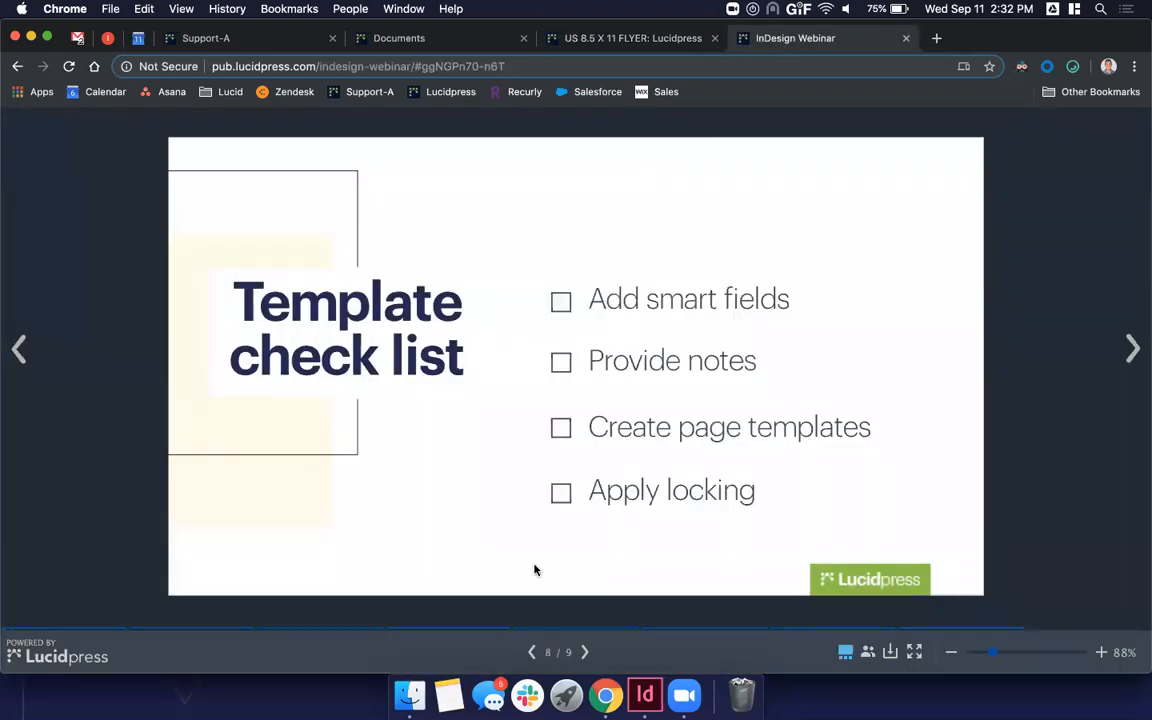
key("Right")
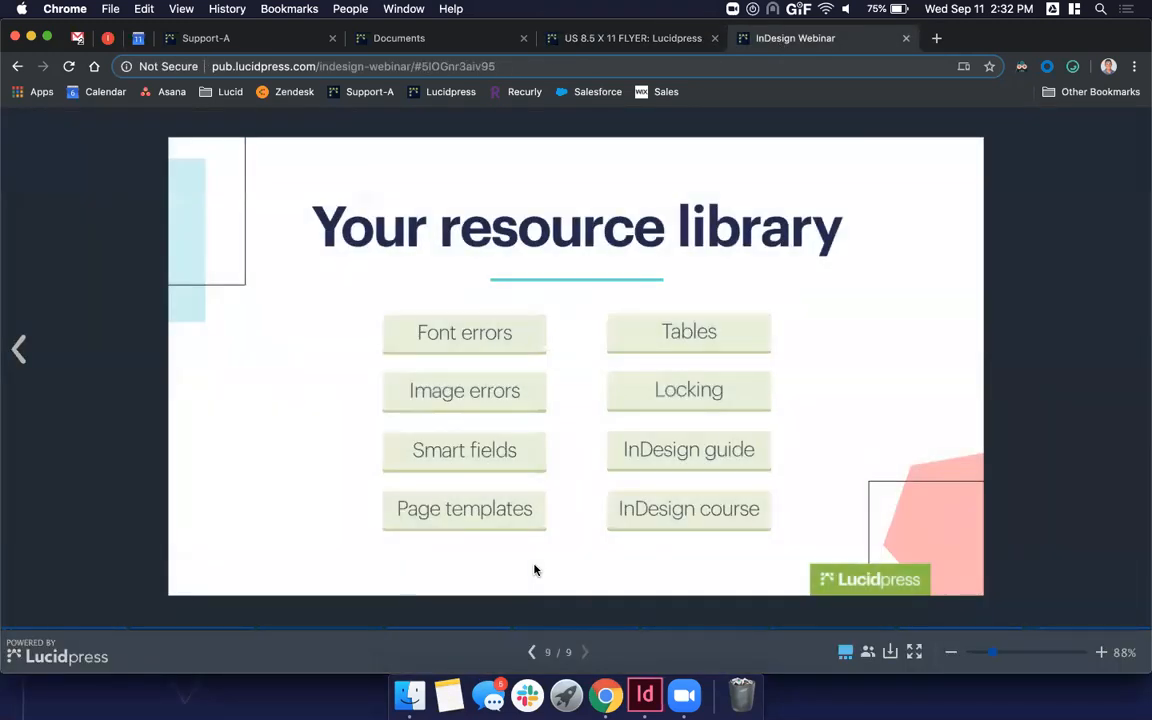